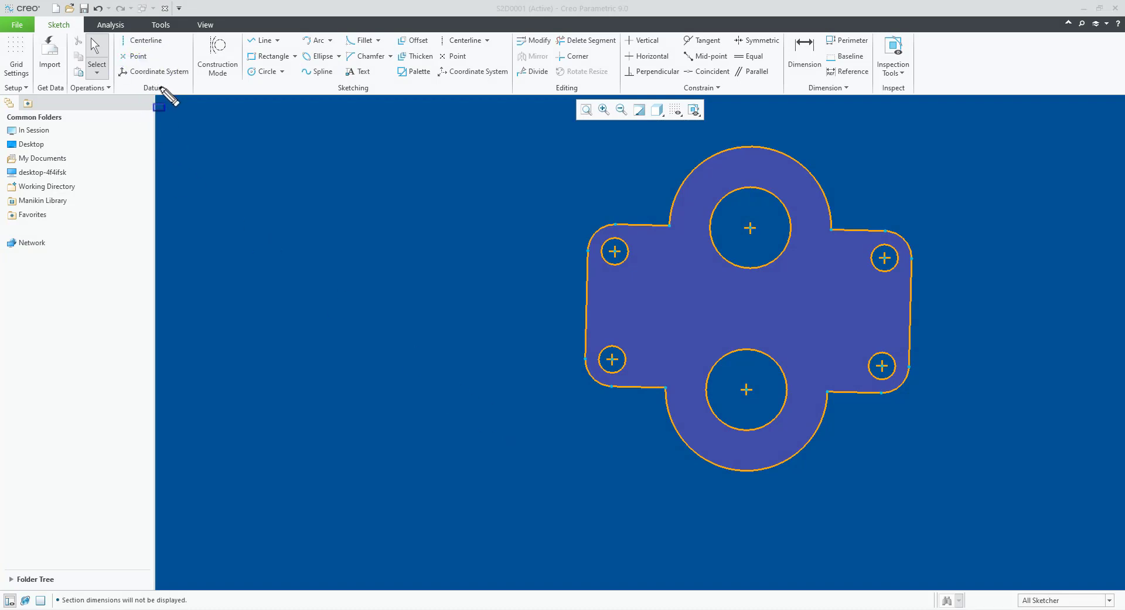
{"action": "mouse_move", "coordinate": [113, 30]}
{"action": "left_mouse_down"}
{"action": "mouse_move", "coordinate": [258, 95]}
{"action": "mouse_move", "coordinate": [300, 96]}
{"action": "left_mouse_up"}
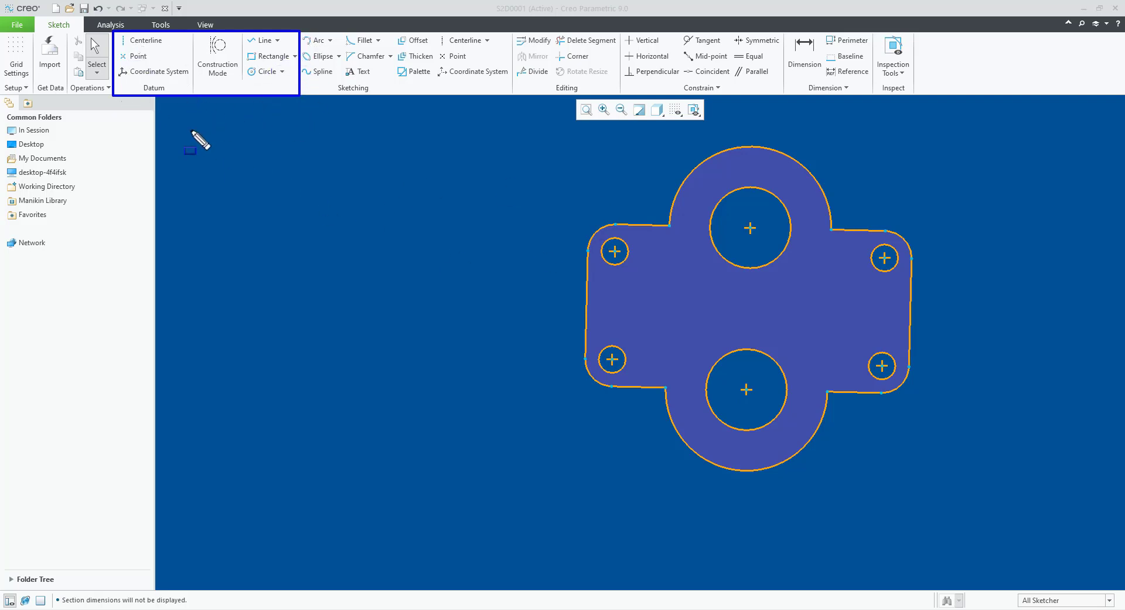
- Delete all the existing geometry in the sketch
{"action": "scroll", "coordinate": [696, 315], "scroll_direction": "down", "scroll_amount": 10}
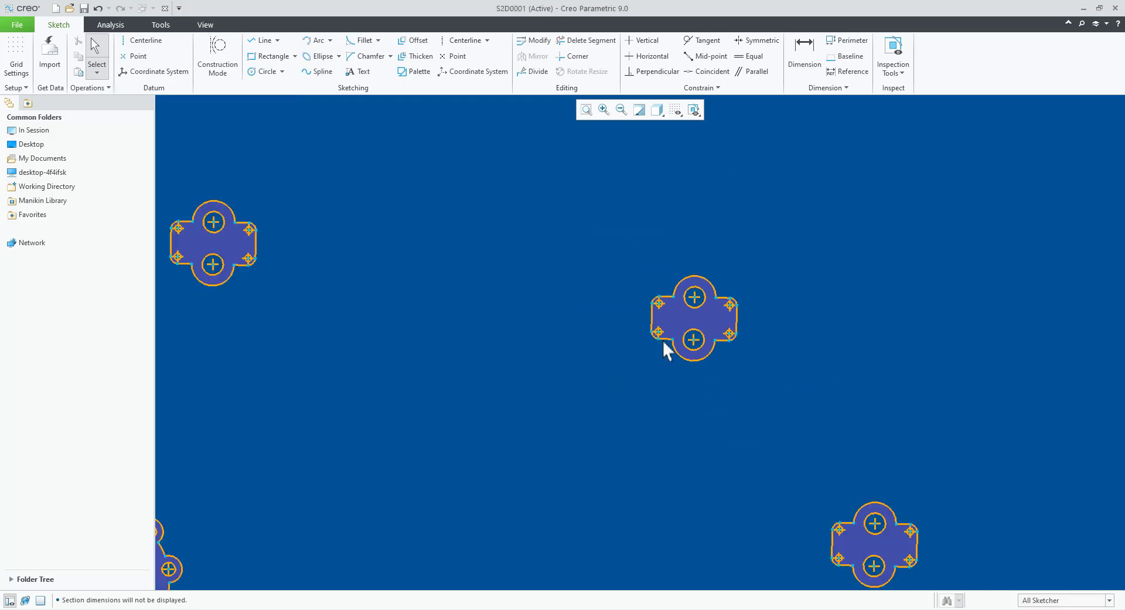
{"action": "scroll", "coordinate": [436, 444], "scroll_direction": "up", "scroll_amount": 3}
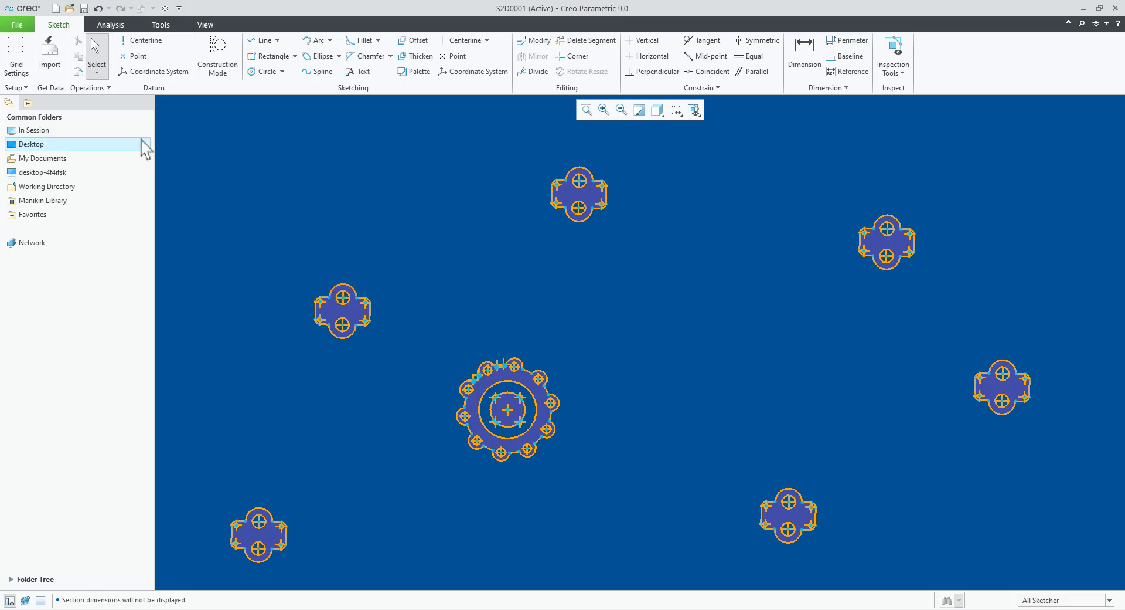
{"action": "left_click", "coordinate": [97, 71]}
{"action": "left_click", "coordinate": [110, 126]}
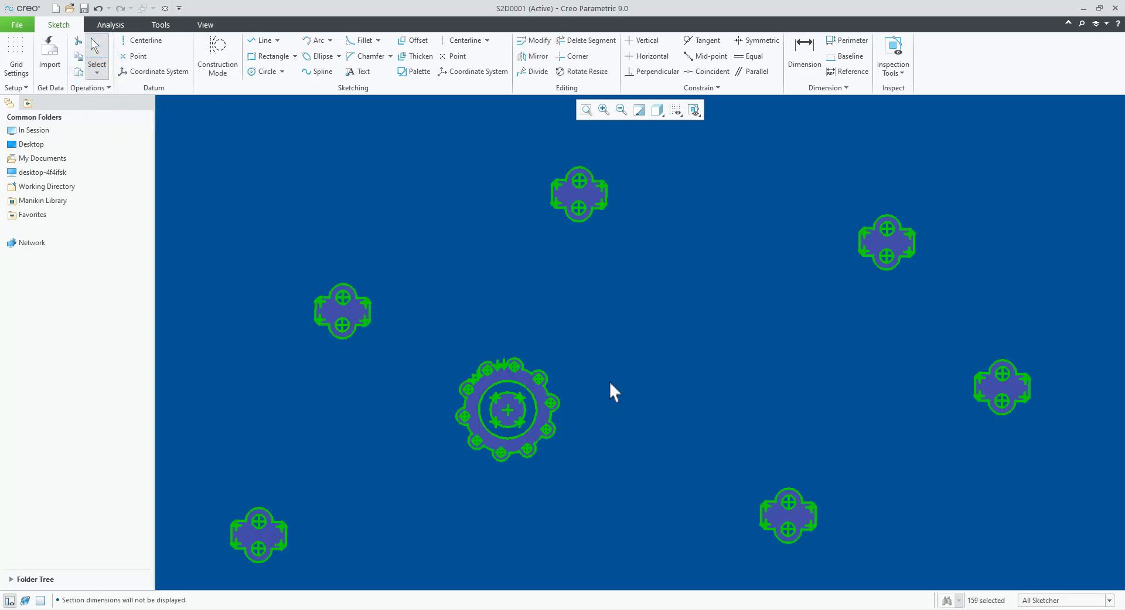
{"action": "key", "text": "Delete"}
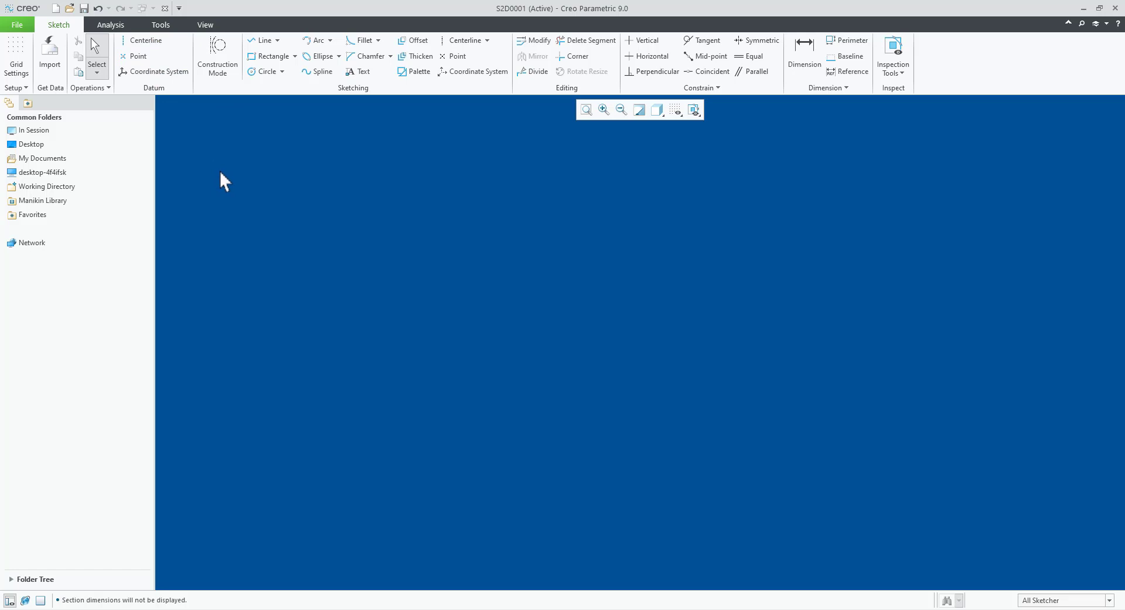
- Place a datum coordinate system in the empty sketch as its origin
{"action": "left_click", "coordinate": [174, 75]}
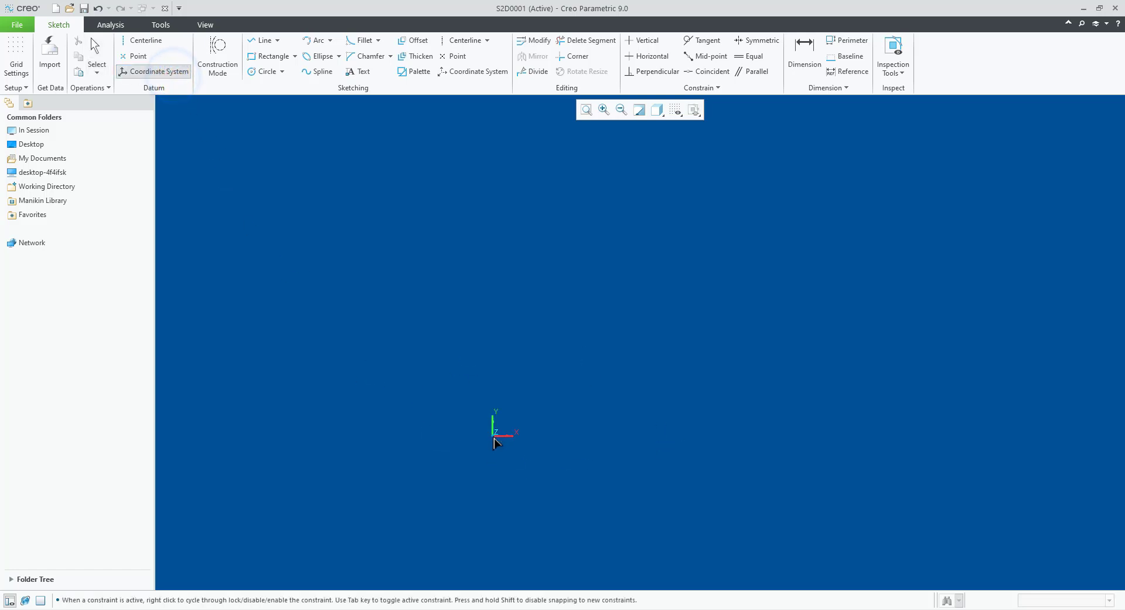
{"action": "left_click", "coordinate": [492, 434]}
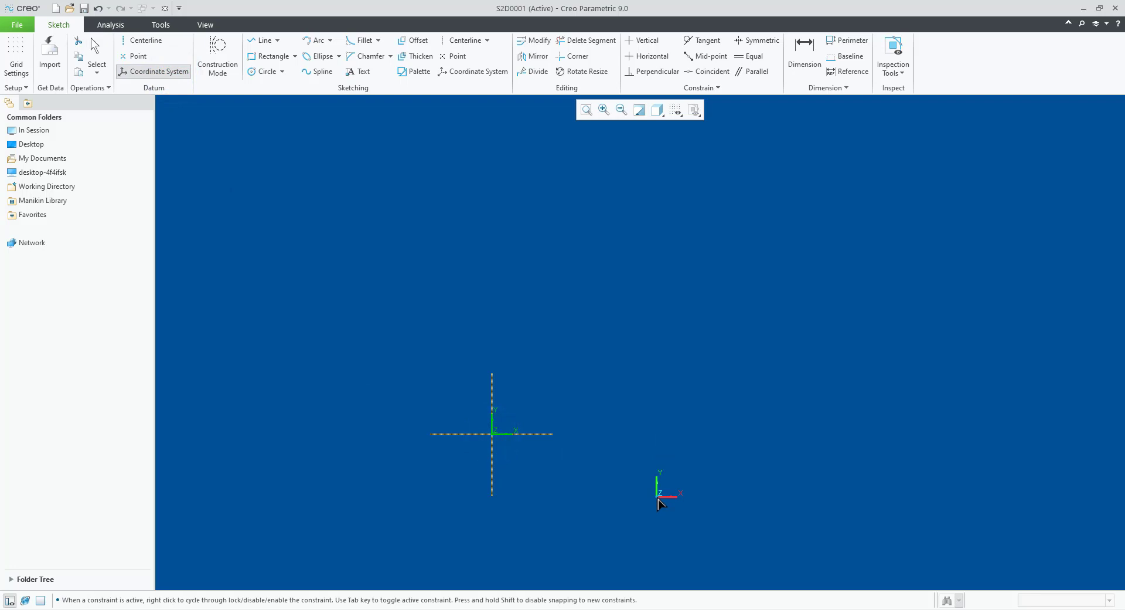
{"action": "middle_click", "coordinate": [657, 498]}
{"action": "left_click", "coordinate": [653, 506]}
{"action": "middle_click_drag", "start_coordinate": [575, 476], "coordinate": [545, 462]}
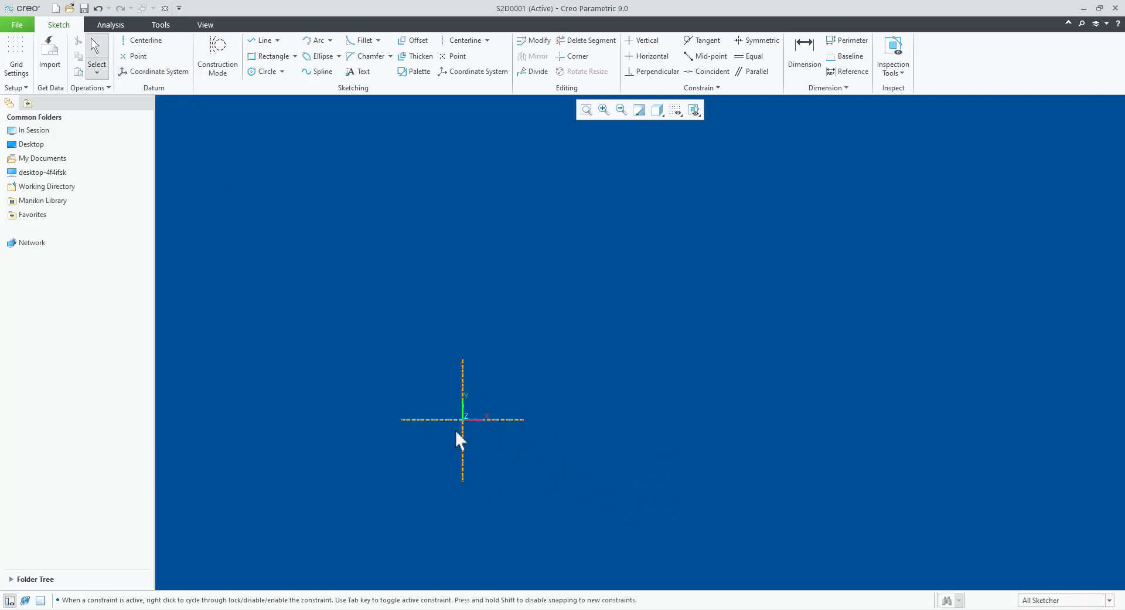
{"action": "scroll", "coordinate": [458, 431], "scroll_direction": "down", "scroll_amount": 9}
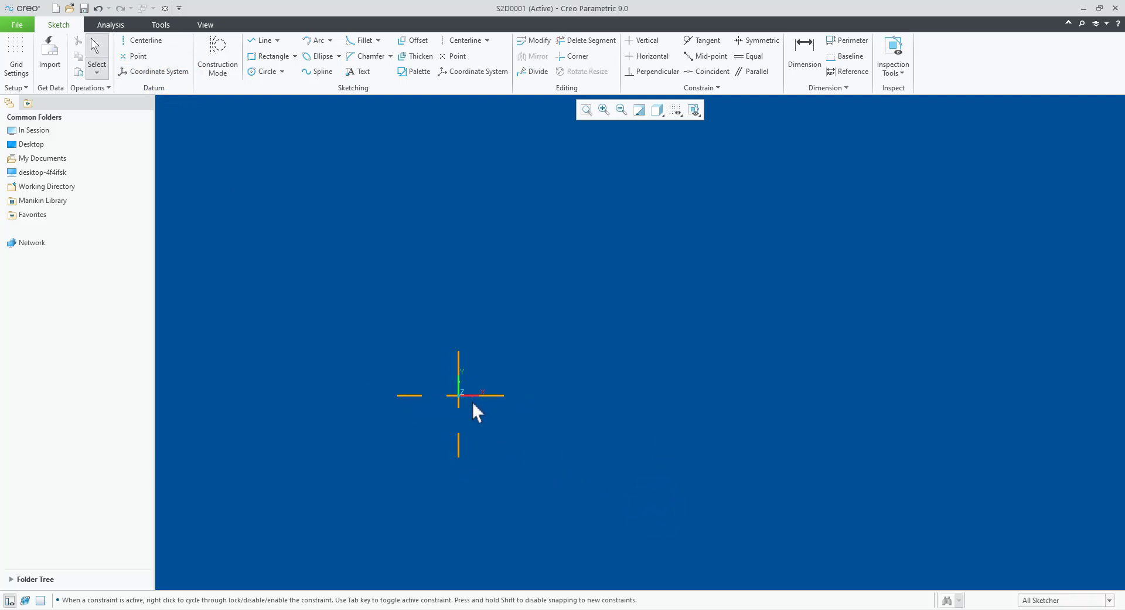
{"action": "scroll", "coordinate": [478, 412], "scroll_direction": "down", "scroll_amount": 2}
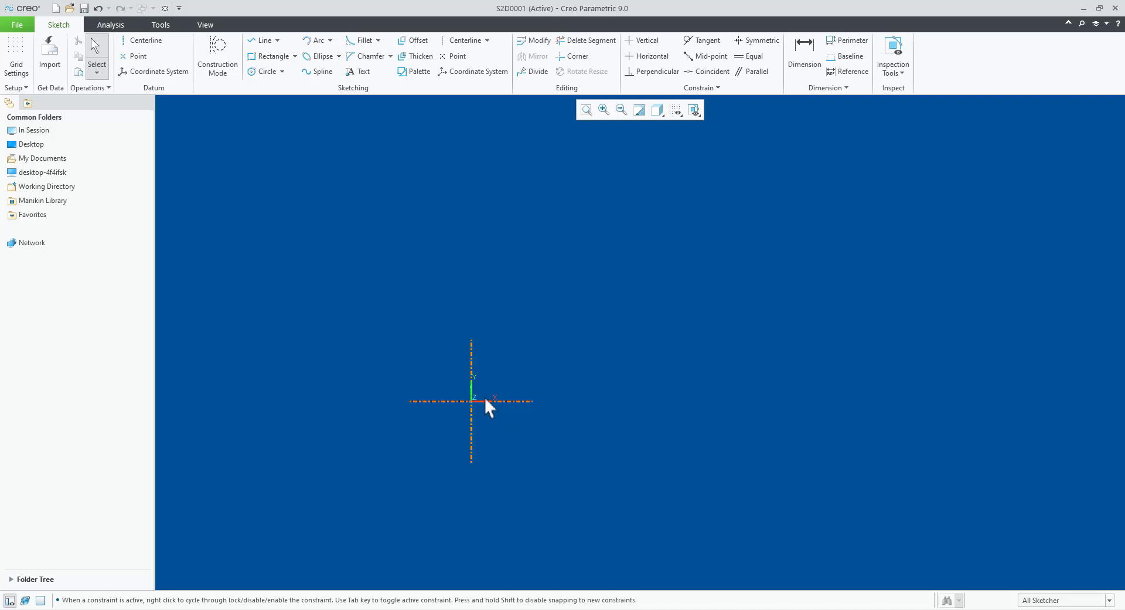
{"action": "mouse_move", "coordinate": [485, 412]}
{"action": "middle_mouse_down"}
{"action": "mouse_move", "coordinate": [464, 367]}
{"action": "mouse_move", "coordinate": [555, 462]}
{"action": "mouse_move", "coordinate": [551, 416]}
{"action": "middle_mouse_up"}
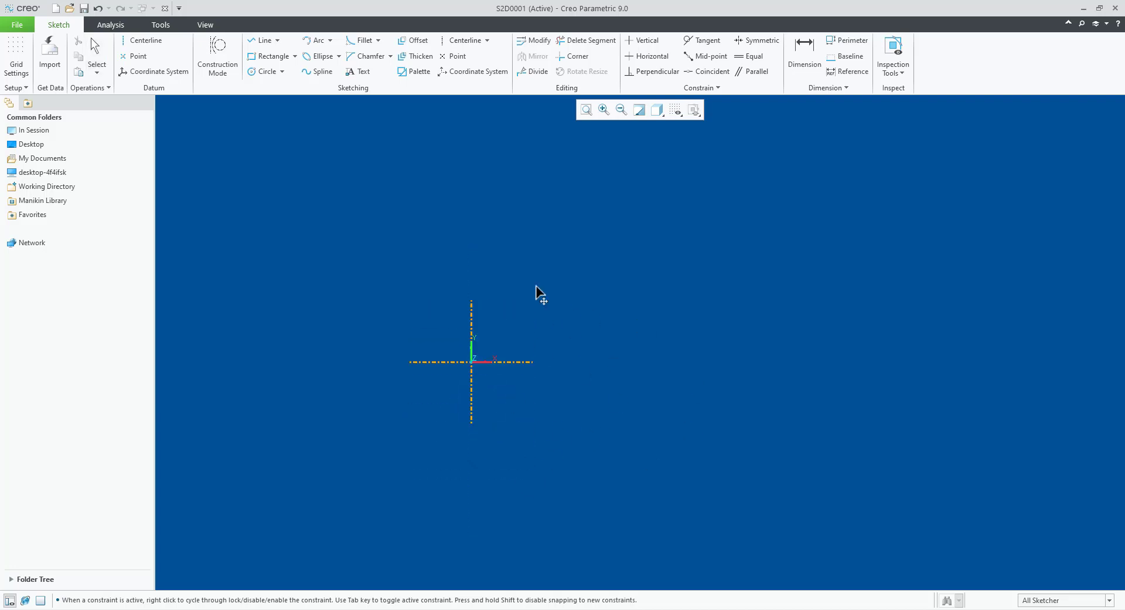
{"action": "mouse_move", "coordinate": [539, 293]}
{"action": "middle_mouse_down"}
{"action": "mouse_move", "coordinate": [724, 454]}
{"action": "mouse_move", "coordinate": [467, 301]}
{"action": "mouse_move", "coordinate": [461, 439]}
{"action": "middle_mouse_up"}
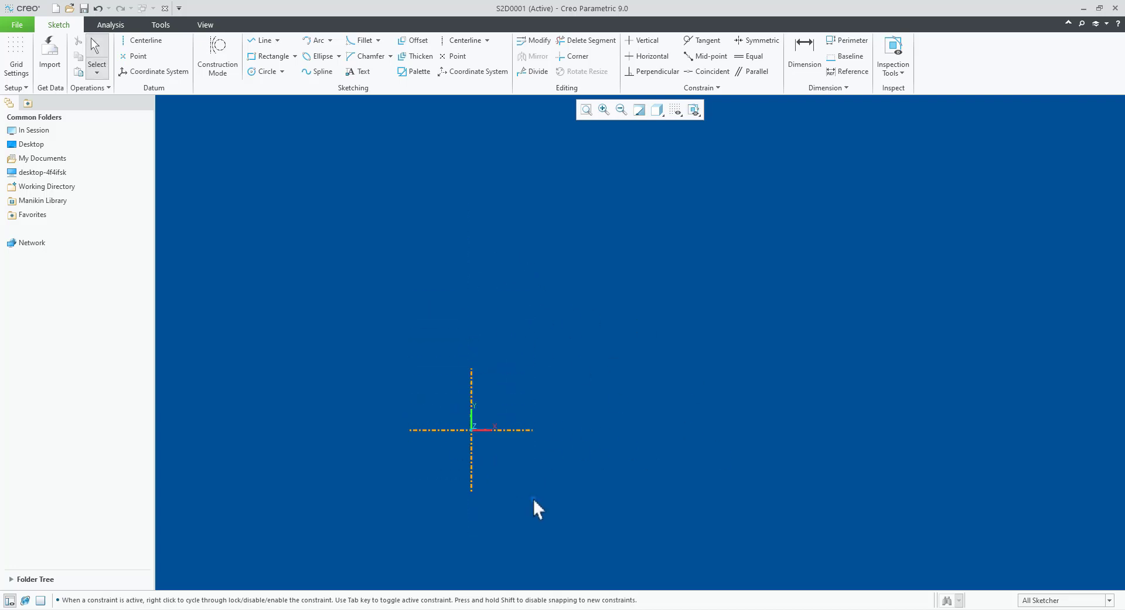
{"action": "left_click", "coordinate": [376, 328]}
{"action": "left_click_drag", "start_coordinate": [443, 430], "coordinate": [573, 515]}
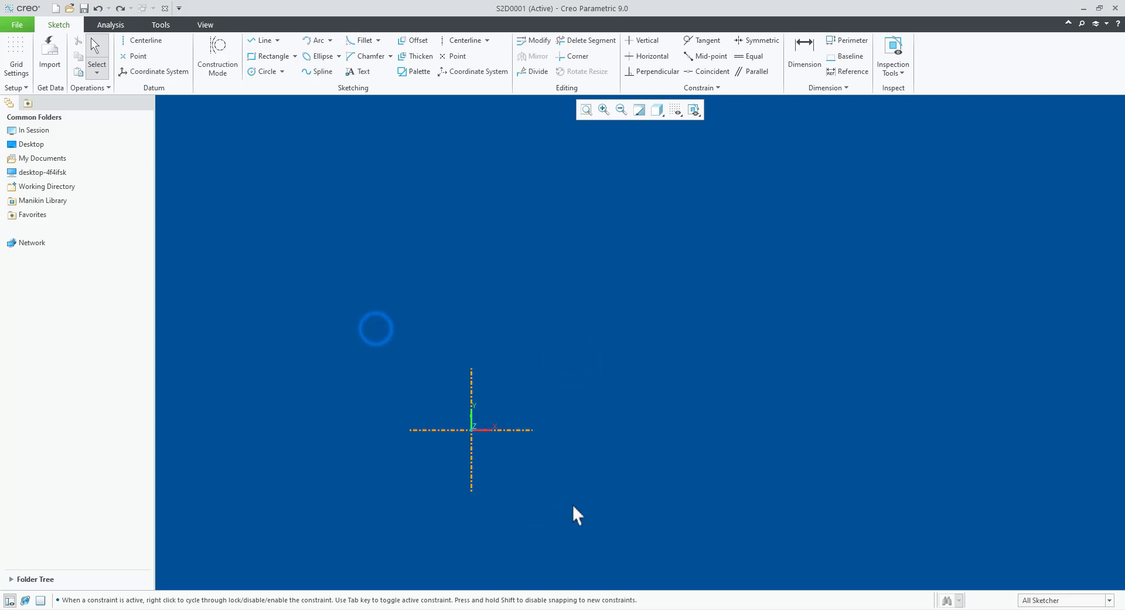
{"action": "left_click", "coordinate": [375, 337]}
{"action": "key", "text": "ctrl+a"}
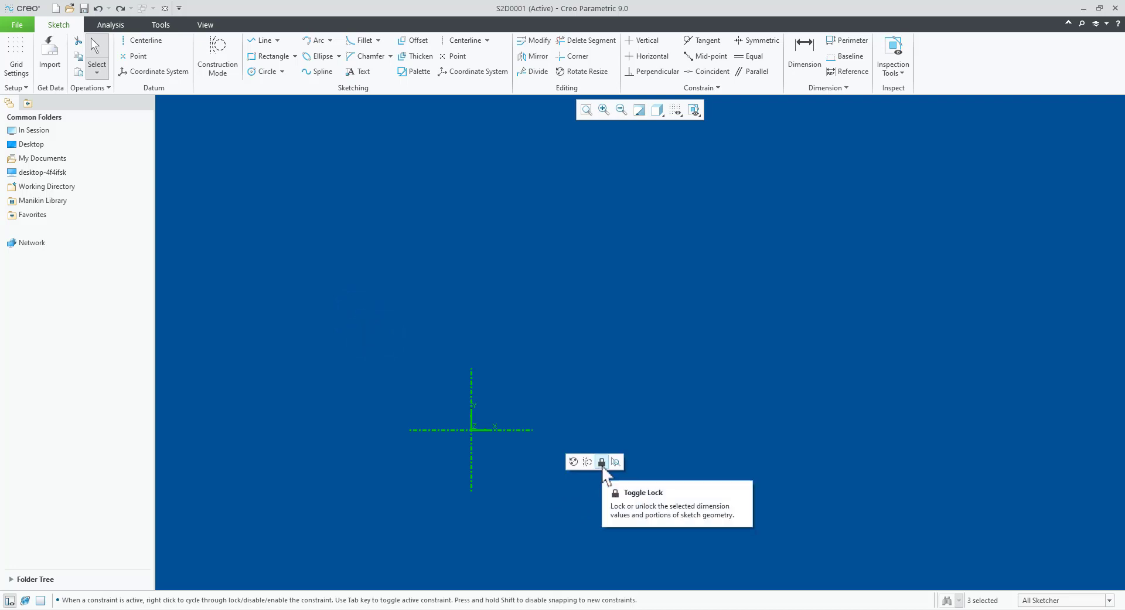
{"action": "left_click", "coordinate": [562, 347]}
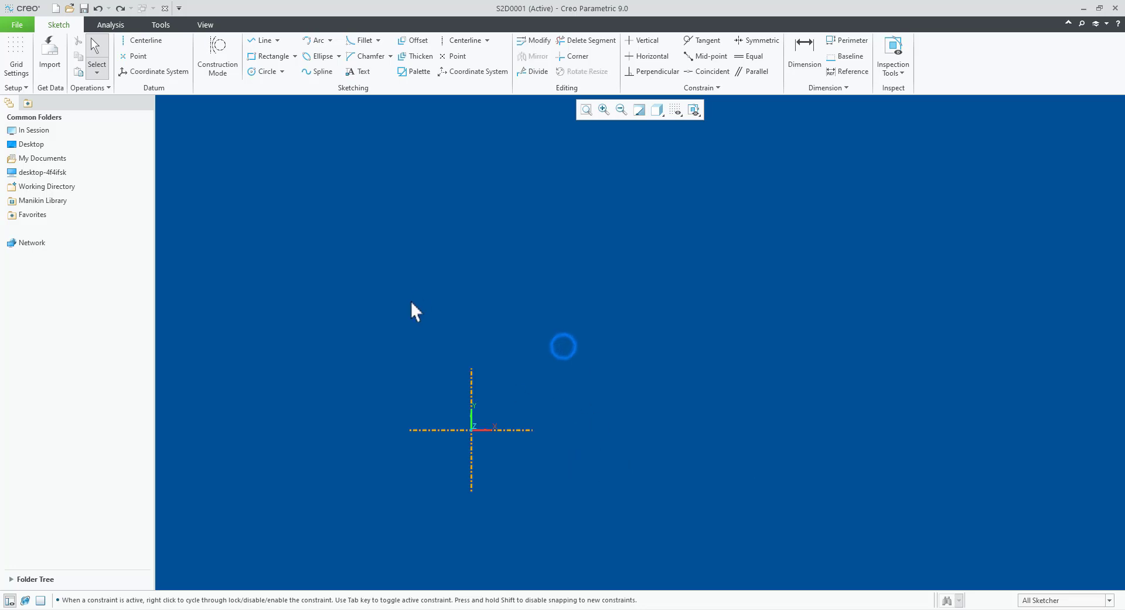
- Change the graphics background color to light grey in the system appearance options
{"action": "left_click", "coordinate": [17, 24]}
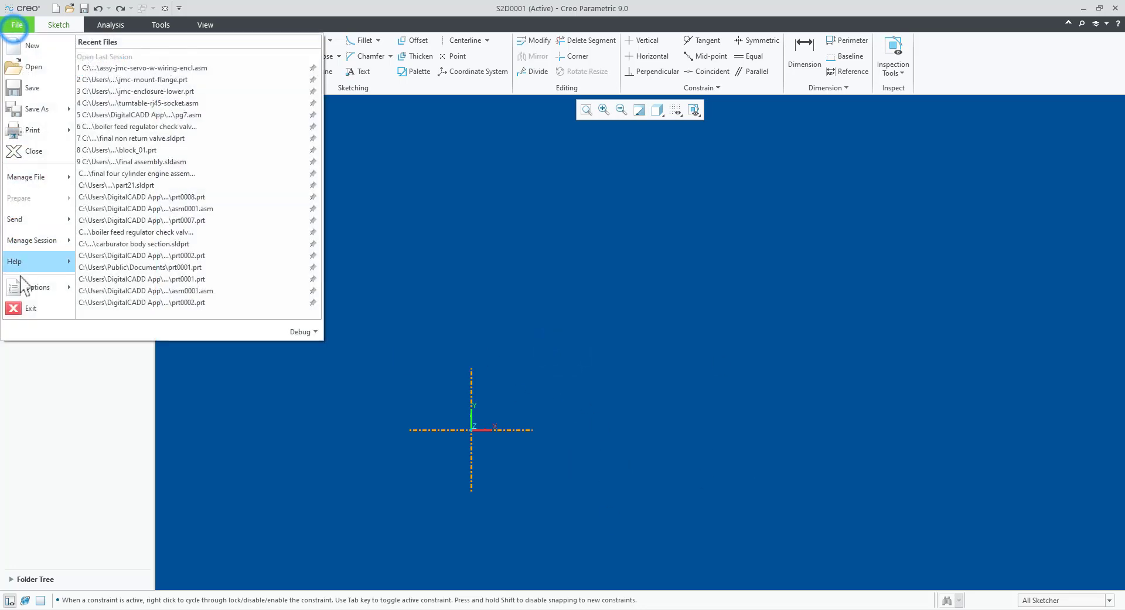
{"action": "left_click", "coordinate": [26, 288]}
{"action": "left_click", "coordinate": [146, 69]}
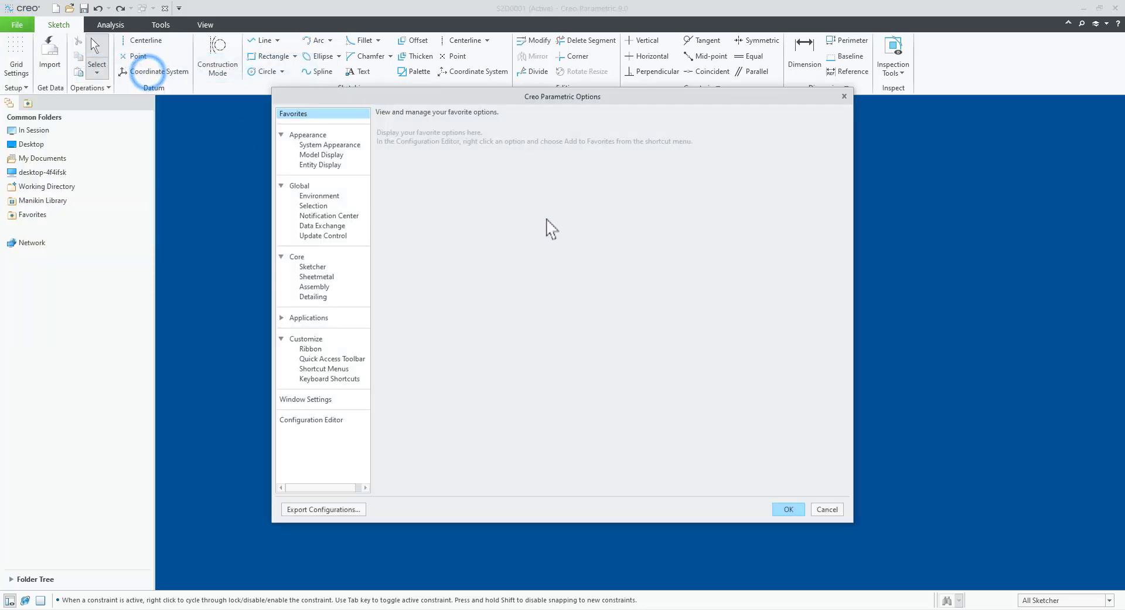
{"action": "left_click", "coordinate": [329, 145]}
{"action": "left_click", "coordinate": [408, 202]}
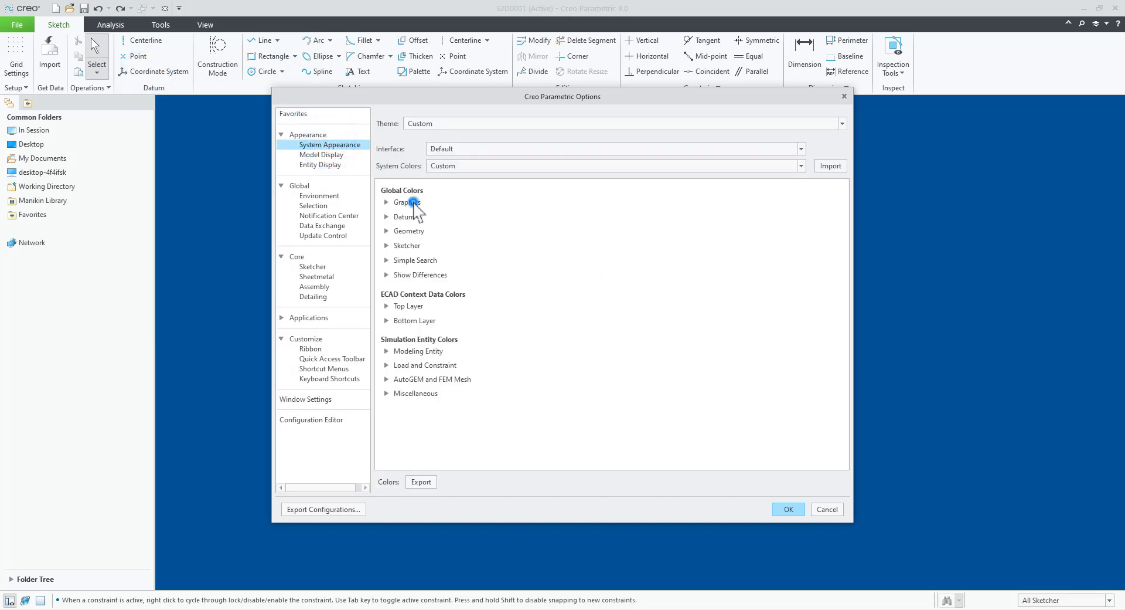
{"action": "left_click", "coordinate": [681, 268]}
{"action": "left_click", "coordinate": [697, 282]}
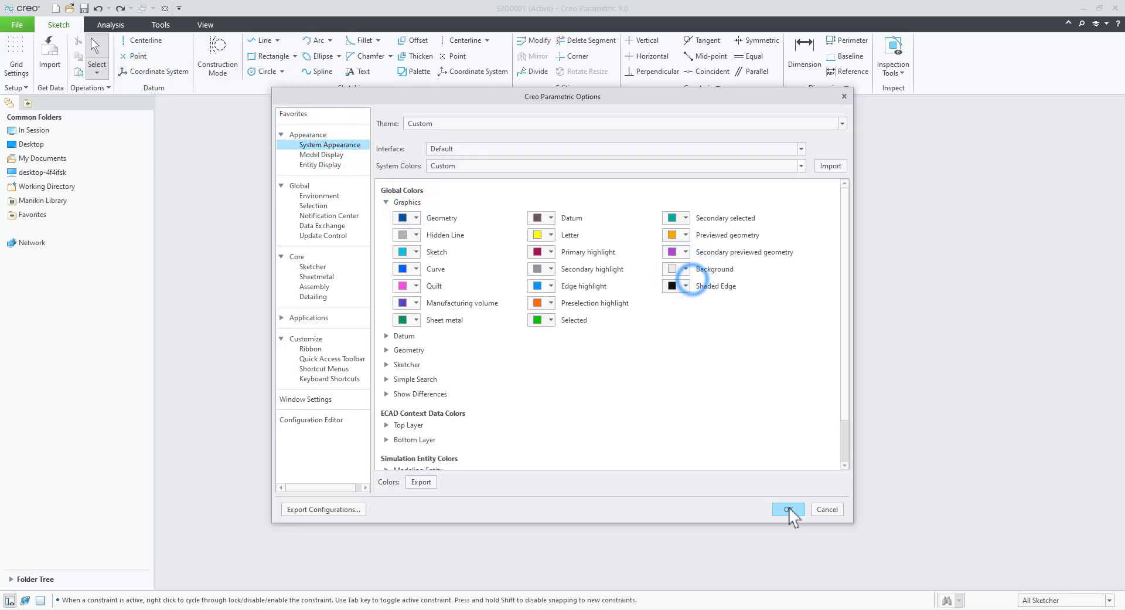
{"action": "left_click", "coordinate": [789, 509]}
- Try to move the datum coordinate system to a different position in the sketch
{"action": "left_click_drag", "start_coordinate": [372, 322], "coordinate": [585, 549]}
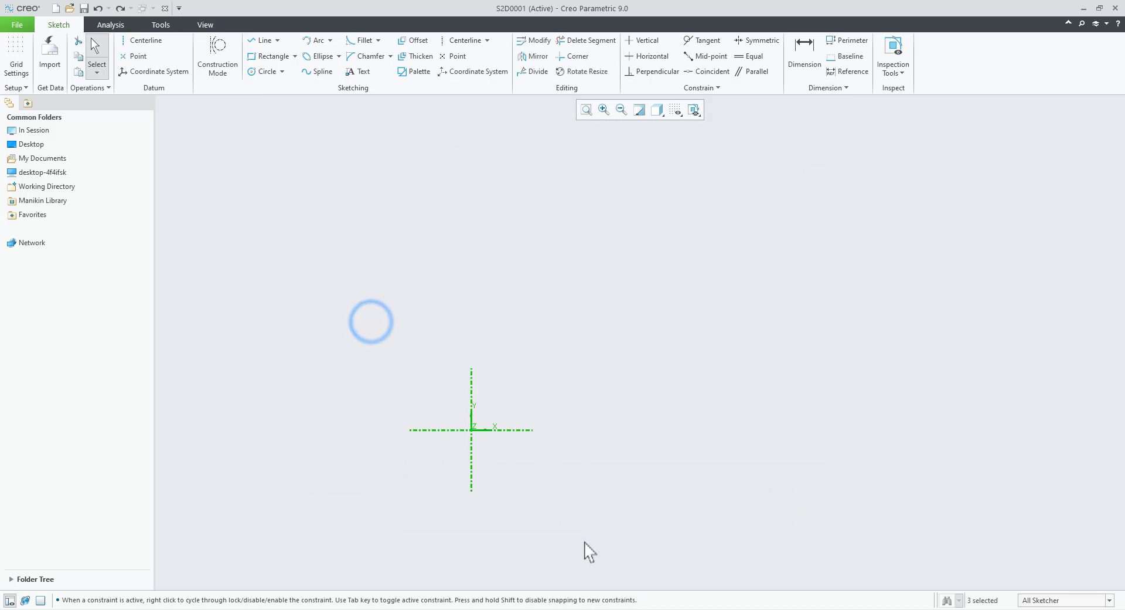
{"action": "left_click", "coordinate": [621, 505]}
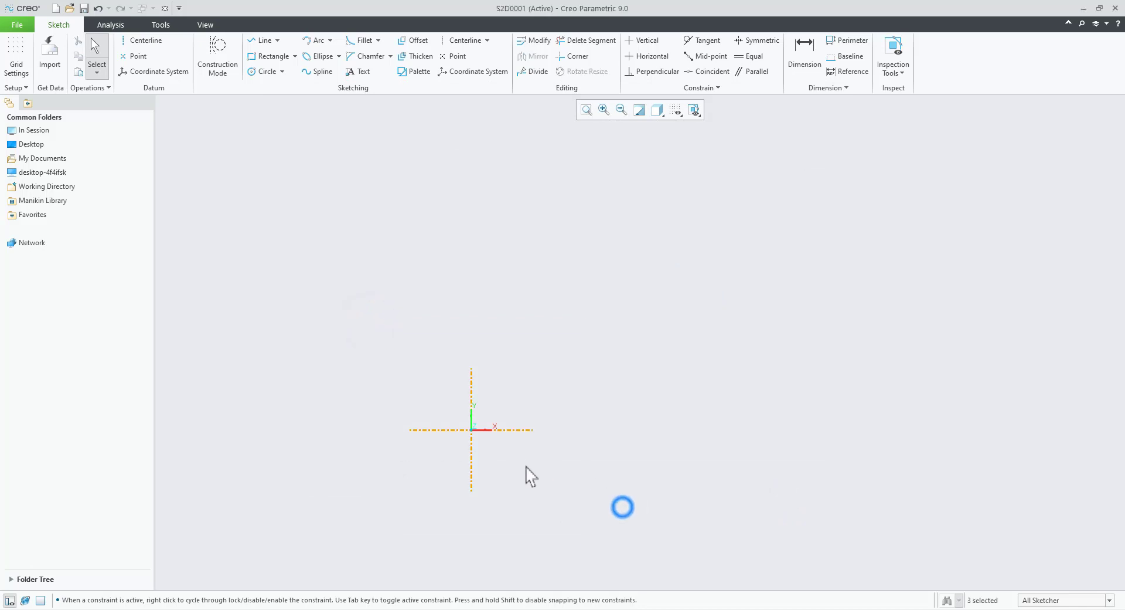
{"action": "left_click_drag", "start_coordinate": [484, 431], "coordinate": [509, 350]}
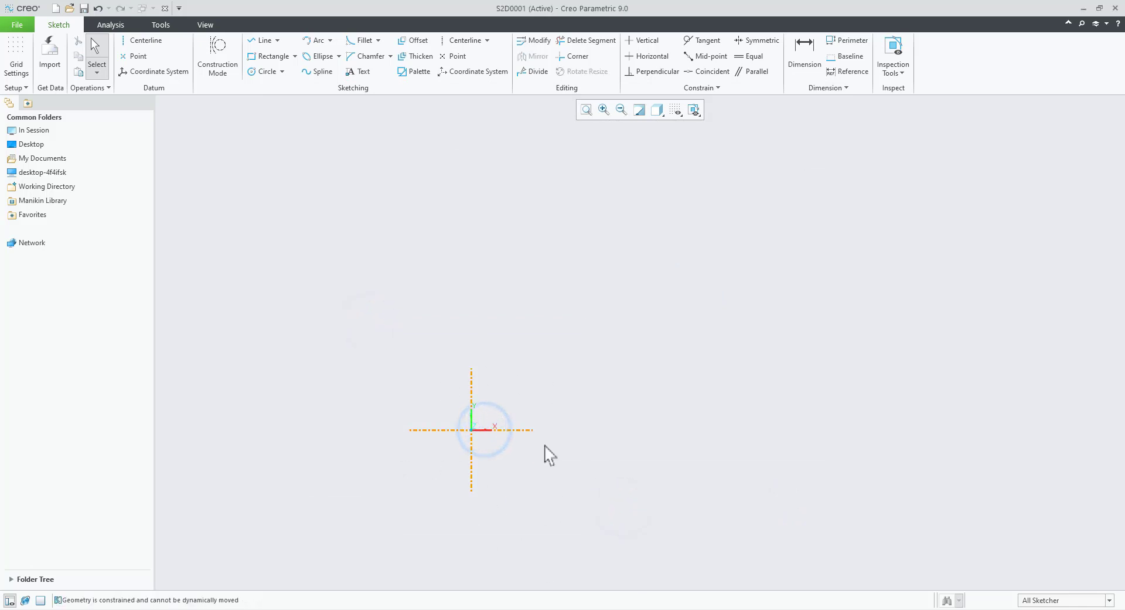
{"action": "left_click", "coordinate": [622, 481]}
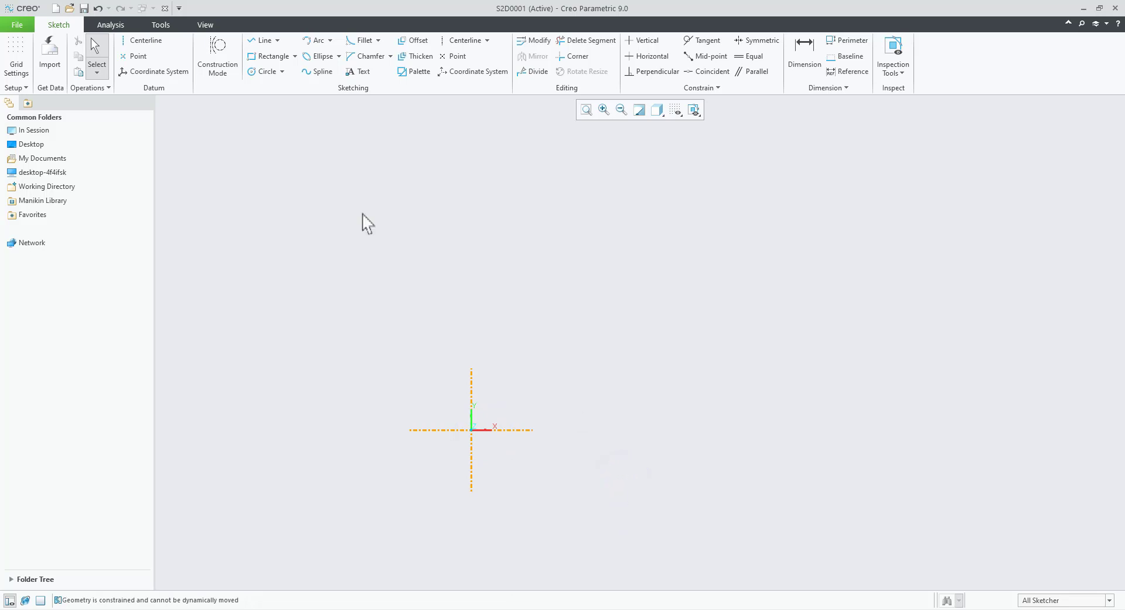
- Draw a vertical and a horizontal datum centerline through the coordinate system's origin
{"action": "left_click", "coordinate": [157, 41]}
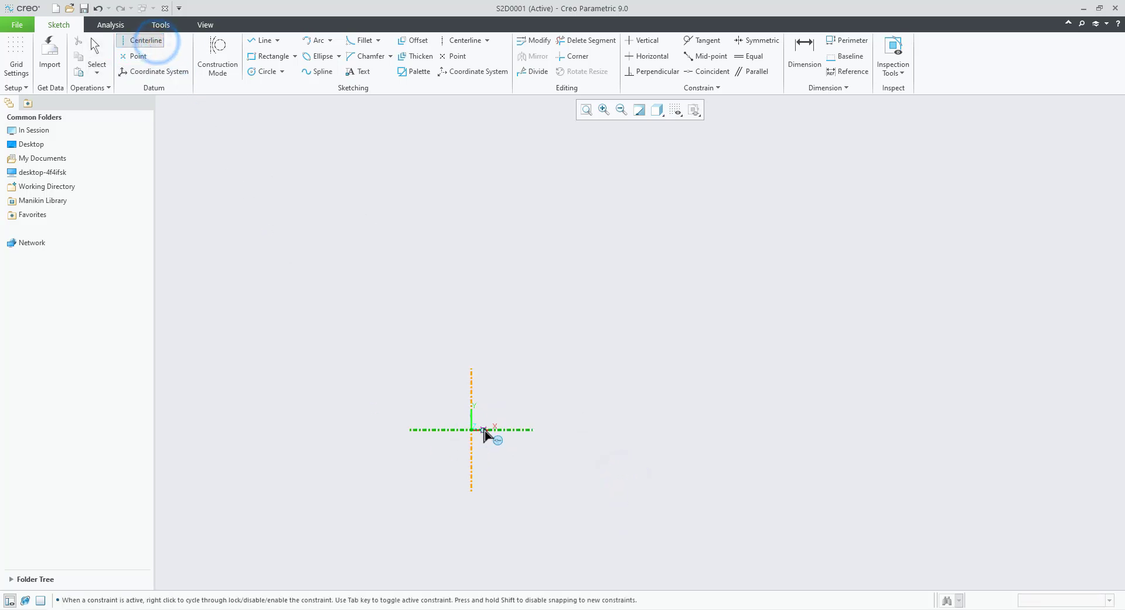
{"action": "left_click", "coordinate": [472, 429]}
{"action": "left_click", "coordinate": [474, 334]}
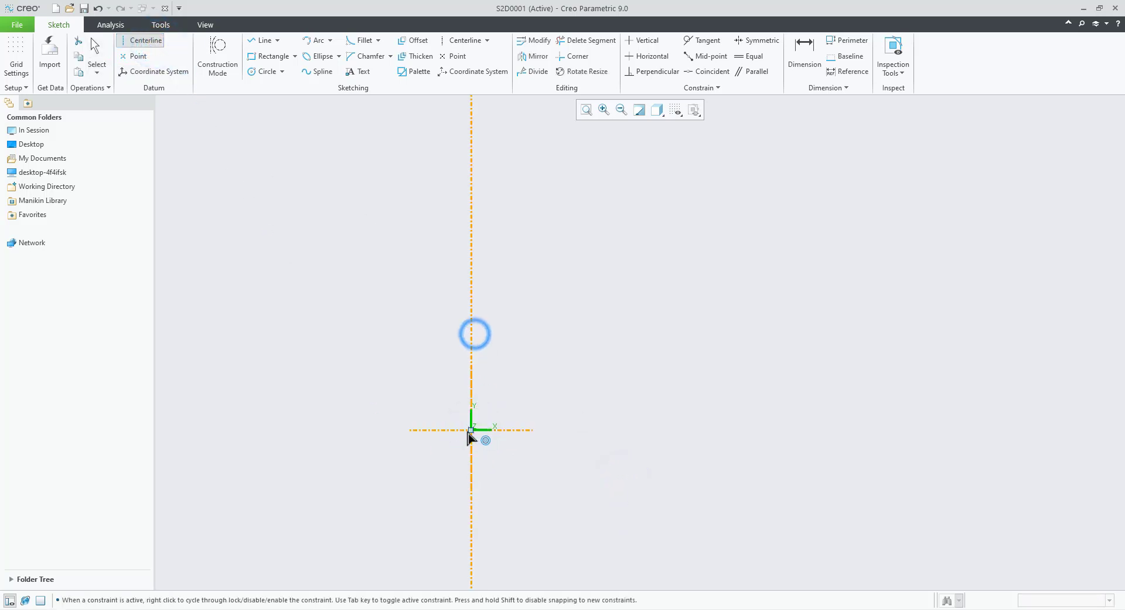
{"action": "left_click", "coordinate": [472, 429]}
{"action": "left_click", "coordinate": [567, 432]}
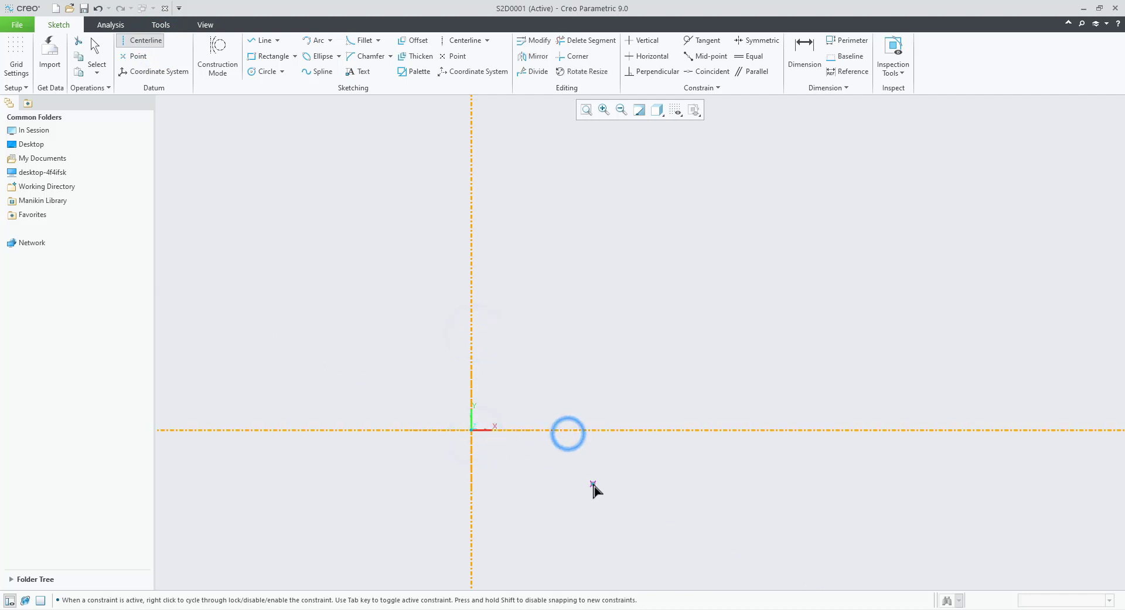
{"action": "key", "text": "Escape"}
- Place four datum points at about (40, 61), (82, 39), (65, 20) and (60, 62) from the origin
{"action": "mouse_move", "coordinate": [609, 385]}
{"action": "middle_mouse_down"}
{"action": "mouse_move", "coordinate": [641, 368]}
{"action": "mouse_move", "coordinate": [588, 402]}
{"action": "mouse_move", "coordinate": [643, 399]}
{"action": "middle_mouse_up"}
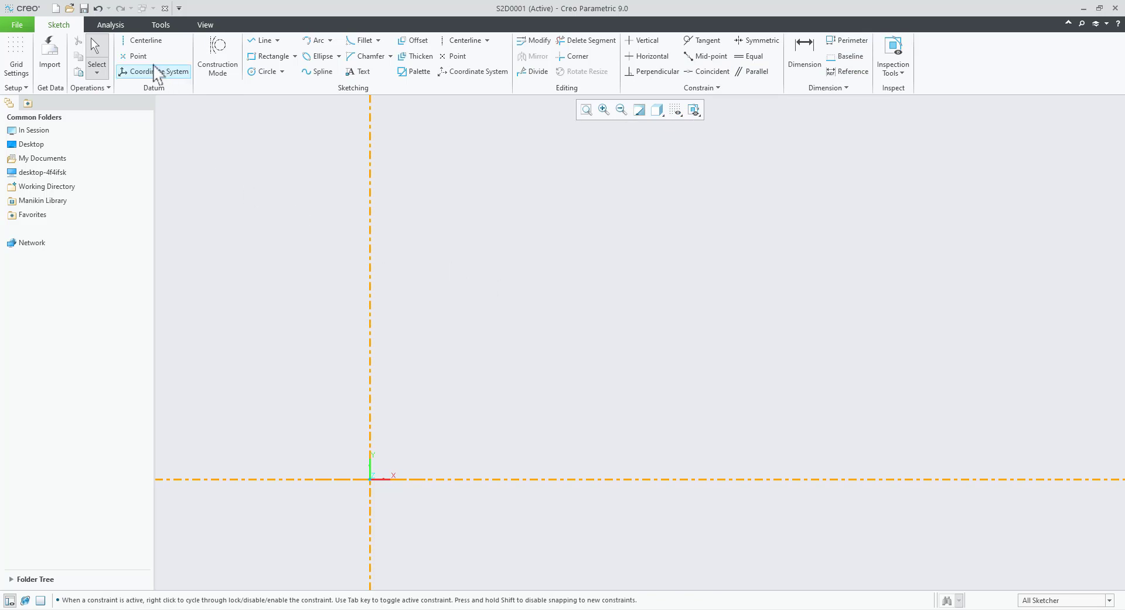
{"action": "left_click", "coordinate": [138, 56]}
{"action": "left_click", "coordinate": [557, 193]}
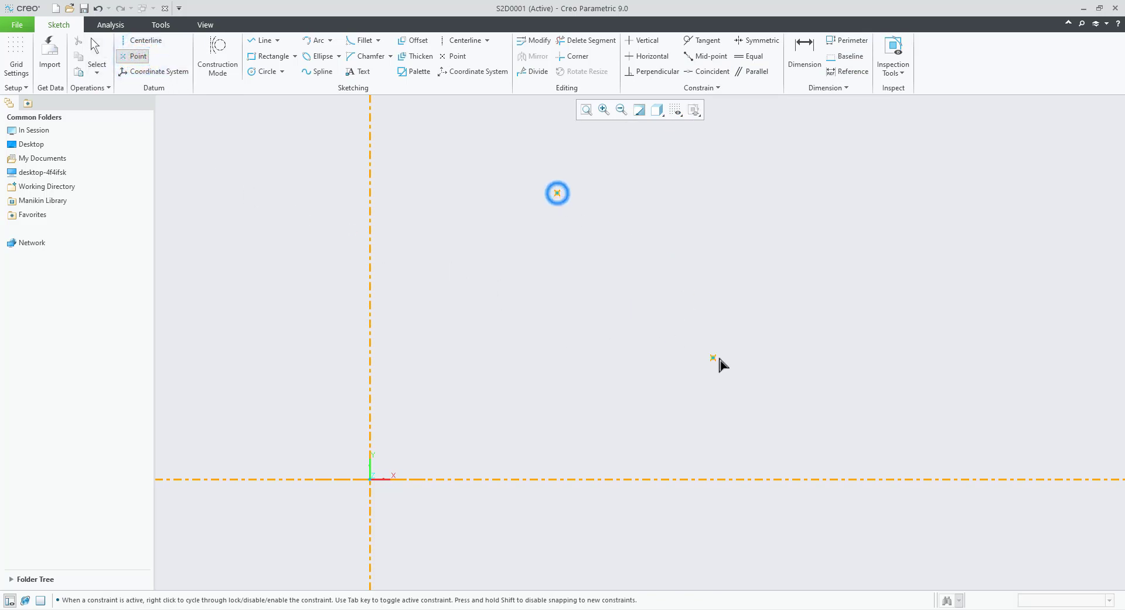
{"action": "left_click", "coordinate": [755, 298]}
{"action": "left_click", "coordinate": [672, 386]}
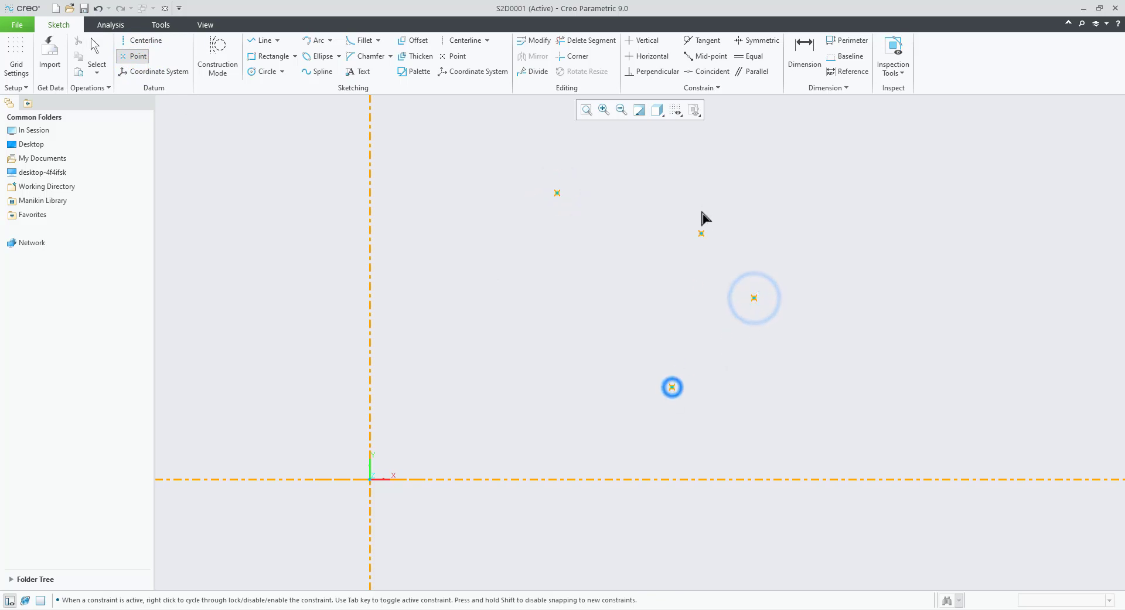
{"action": "left_click", "coordinate": [651, 188]}
{"action": "middle_click", "coordinate": [854, 347]}
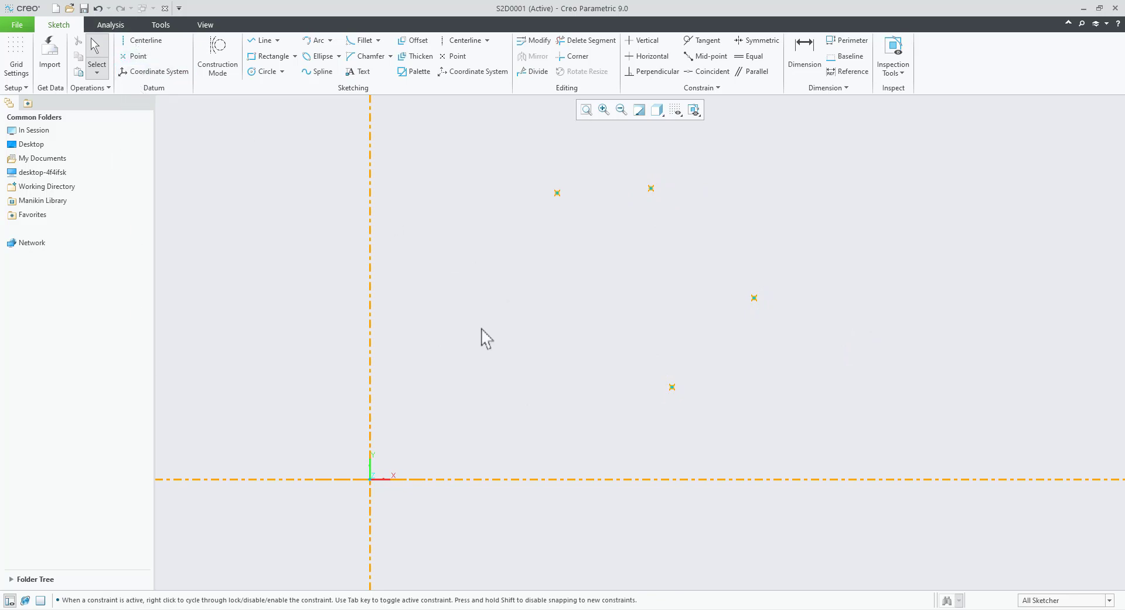
- Turn on the display of dimensions in the sketch
{"action": "left_click", "coordinate": [677, 110]}
{"action": "left_click", "coordinate": [674, 138]}
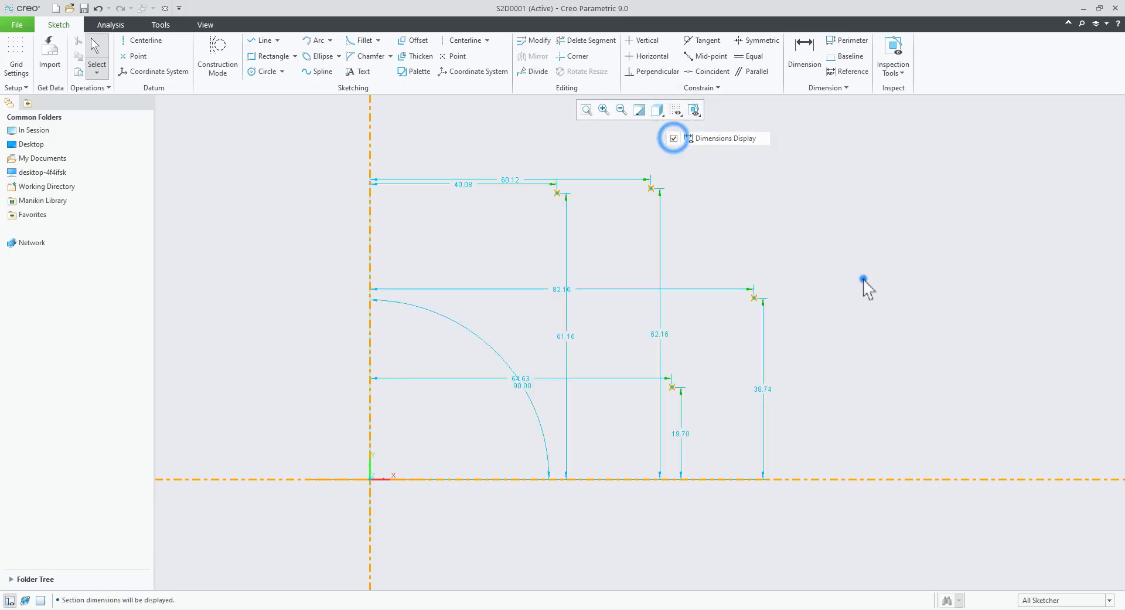
{"action": "left_click", "coordinate": [864, 280]}
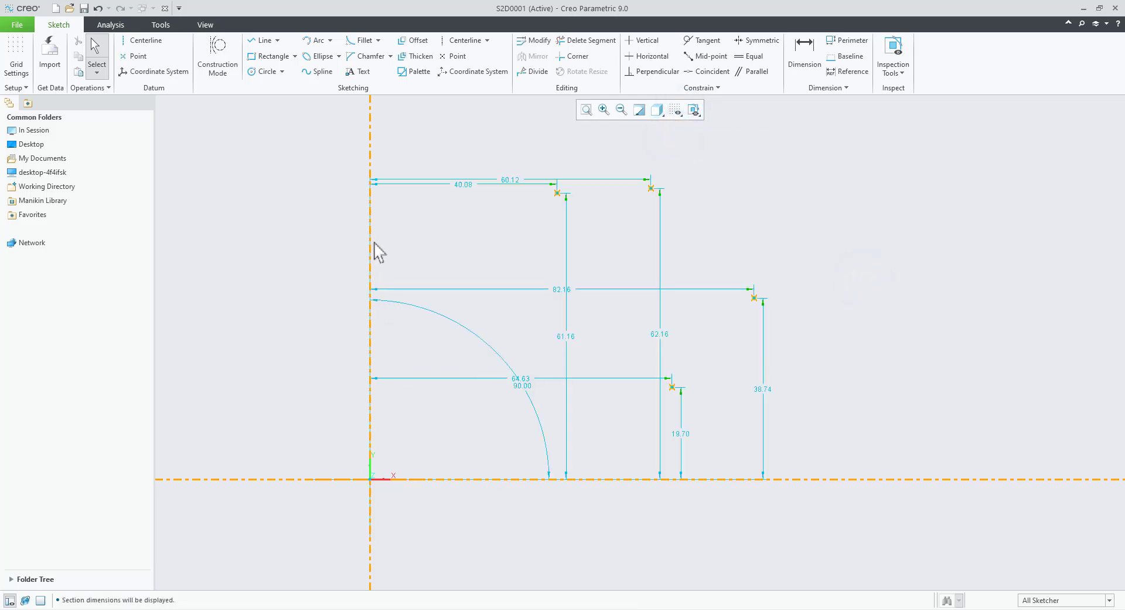
- Try to move the vertical centerline and to add a horizontal constraint to the horizontal centerline
{"action": "left_click_drag", "start_coordinate": [372, 239], "coordinate": [329, 240]}
{"action": "left_click", "coordinate": [329, 244]}
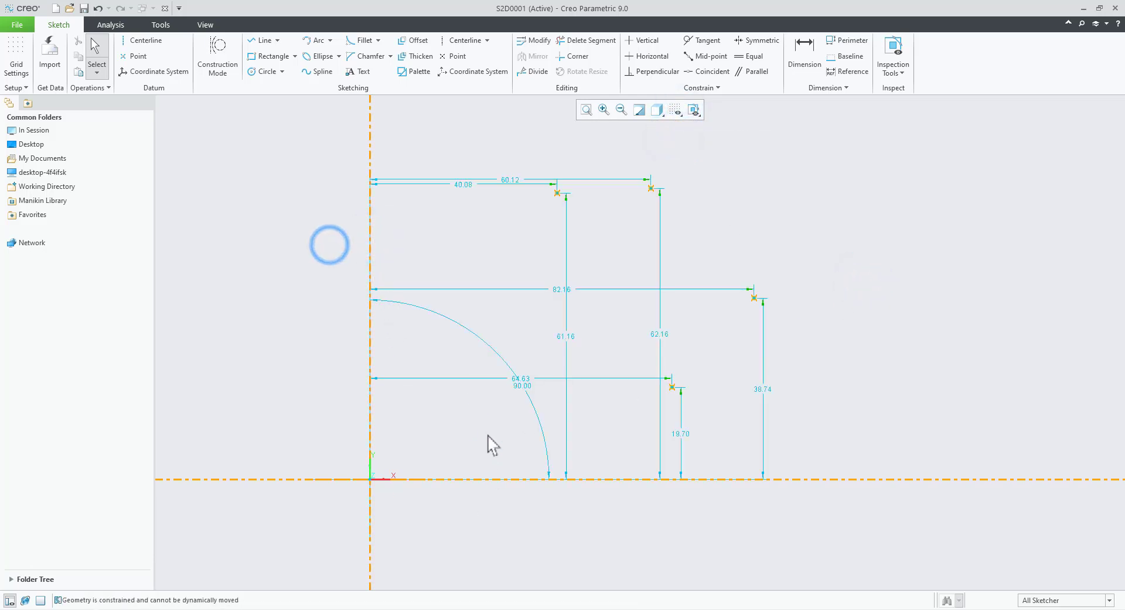
{"action": "left_click", "coordinate": [507, 479]}
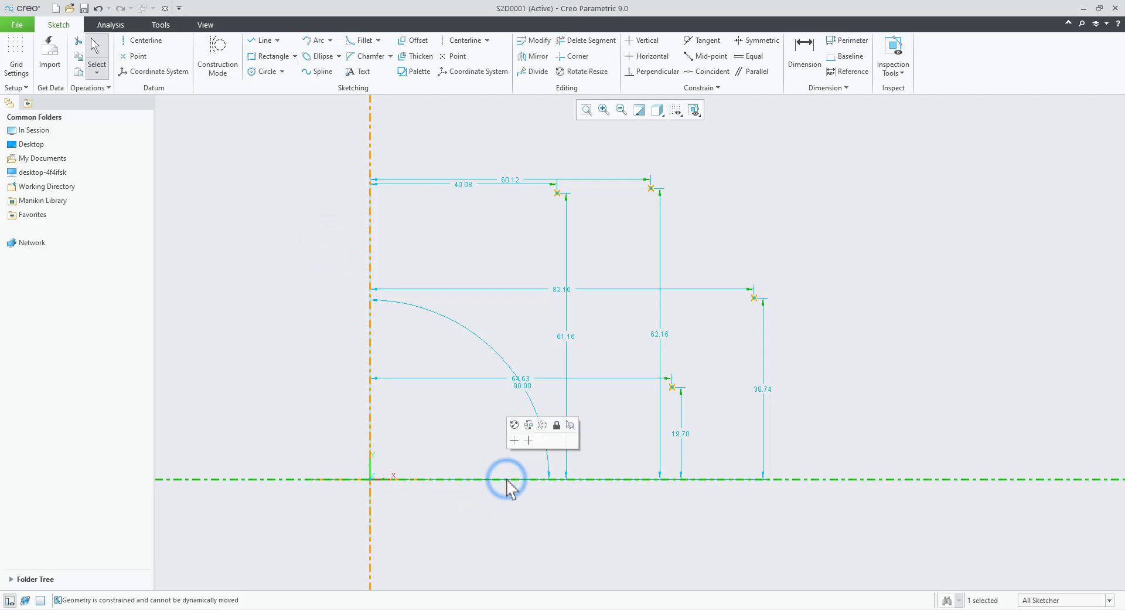
{"action": "left_click", "coordinate": [517, 441]}
{"action": "left_click", "coordinate": [505, 530]}
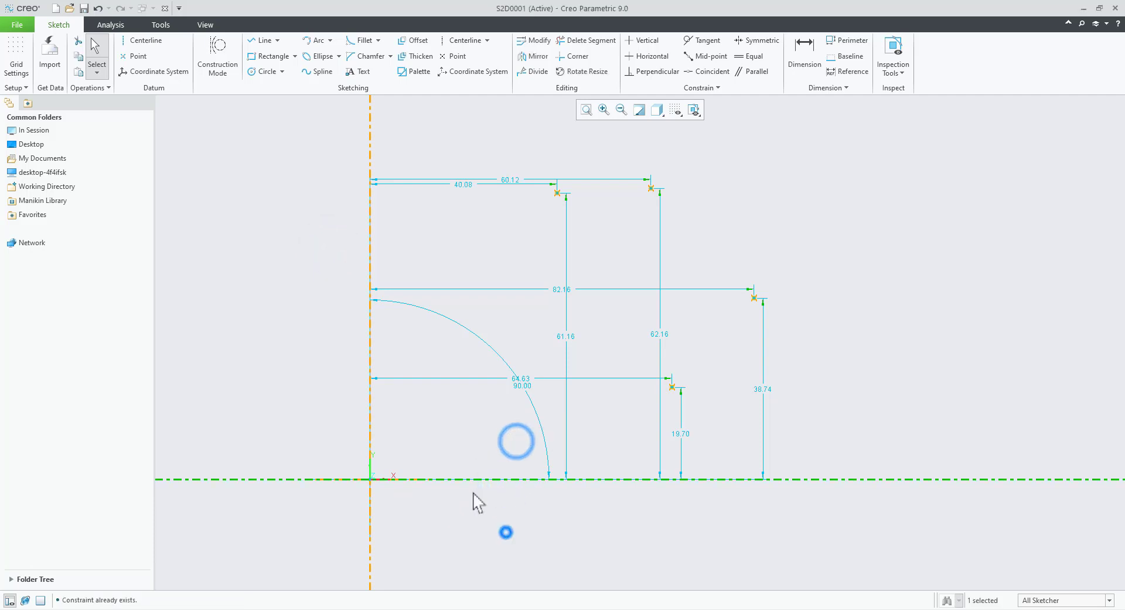
- Try to apply a vertical constraint to the vertical centerline
{"action": "left_click", "coordinate": [371, 415]}
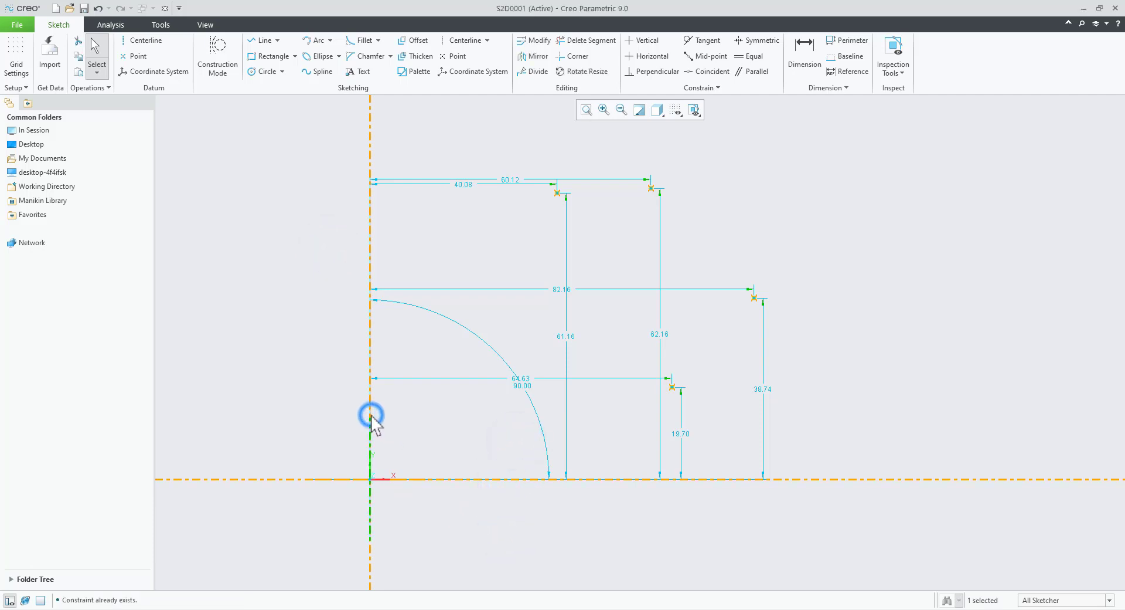
{"action": "left_click", "coordinate": [369, 115]}
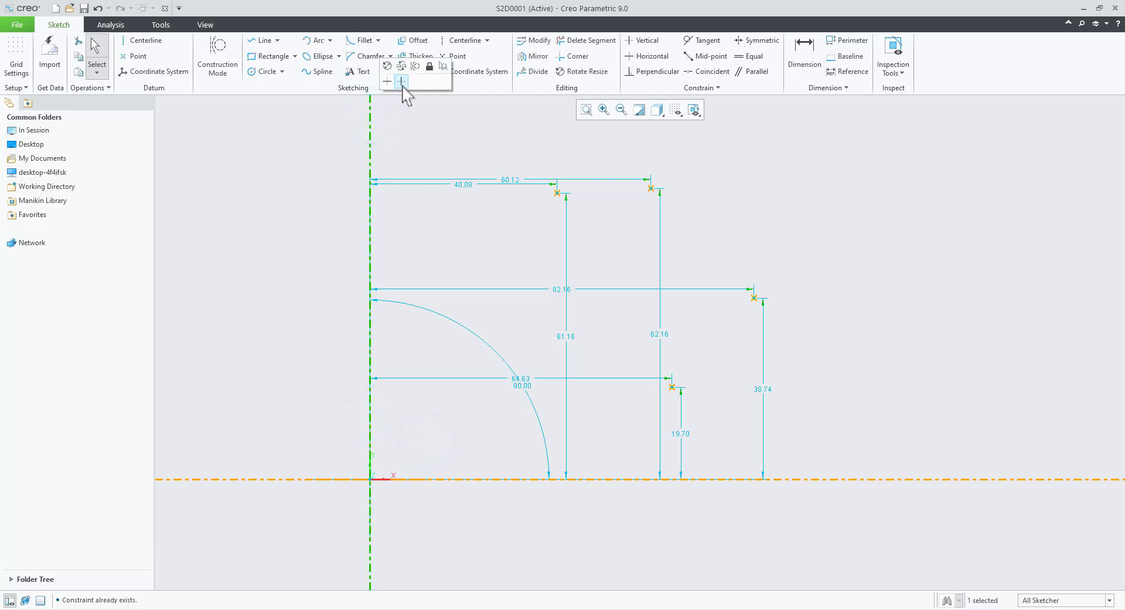
{"action": "left_click", "coordinate": [402, 82]}
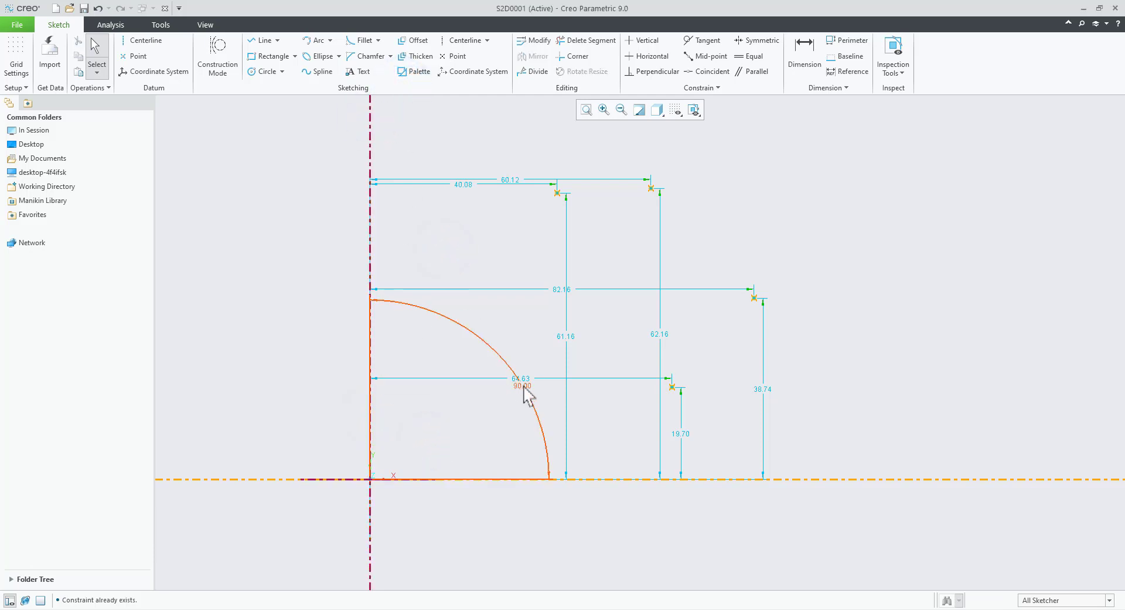
- Reposition the angle dimension nearer the origin and move the two lower points' dimensions below the horizontal centerline and to the right of the points
{"action": "left_click_drag", "start_coordinate": [524, 385], "coordinate": [475, 396]}
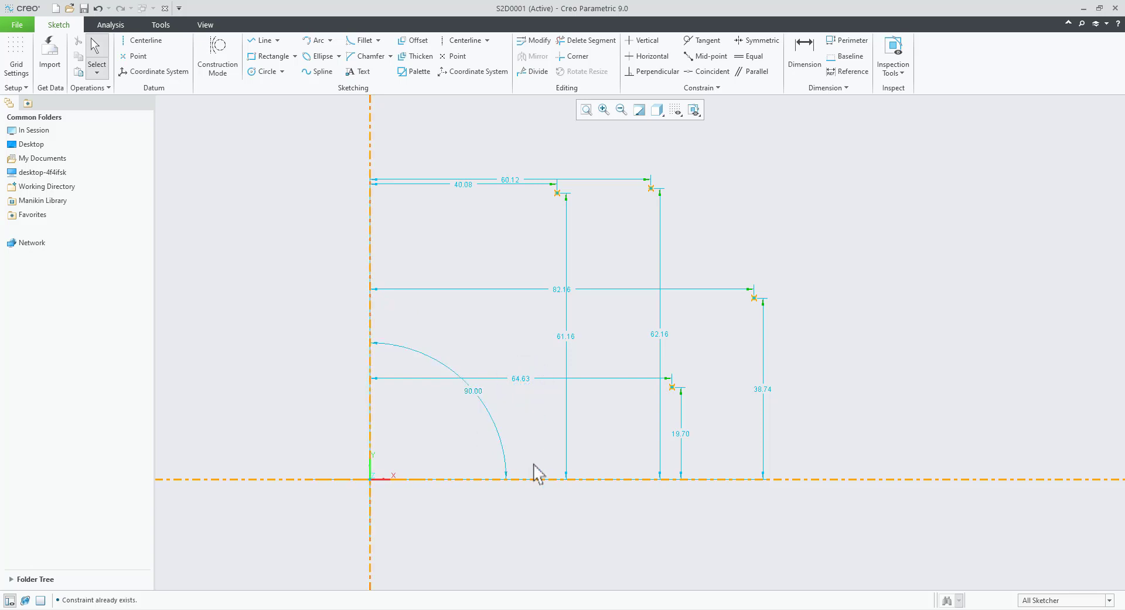
{"action": "left_click_drag", "start_coordinate": [520, 380], "coordinate": [515, 545]}
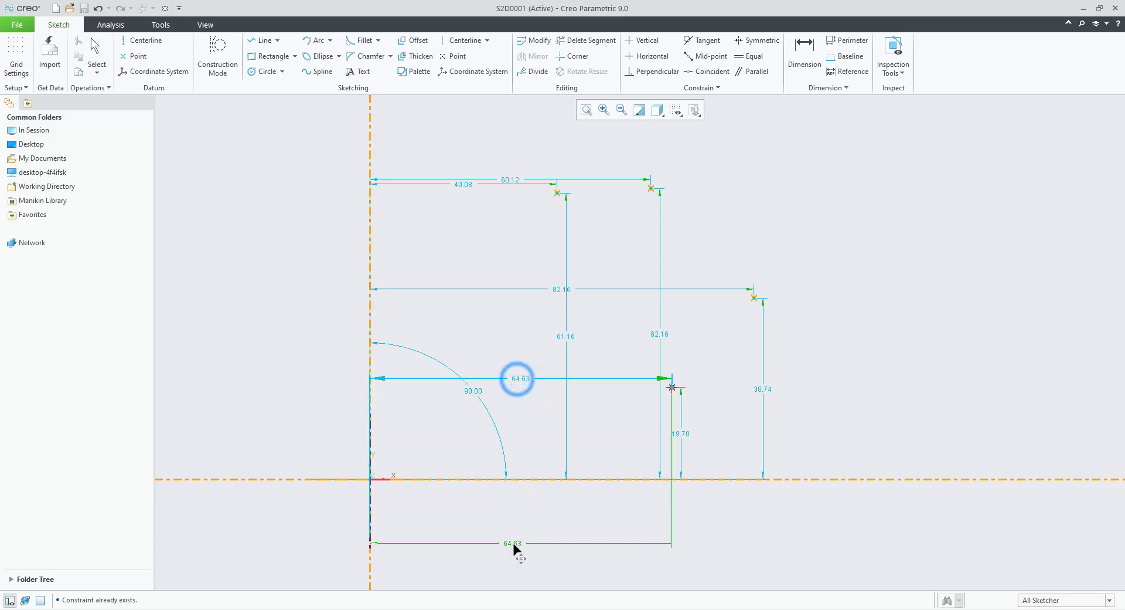
{"action": "left_click_drag", "start_coordinate": [683, 435], "coordinate": [828, 437]}
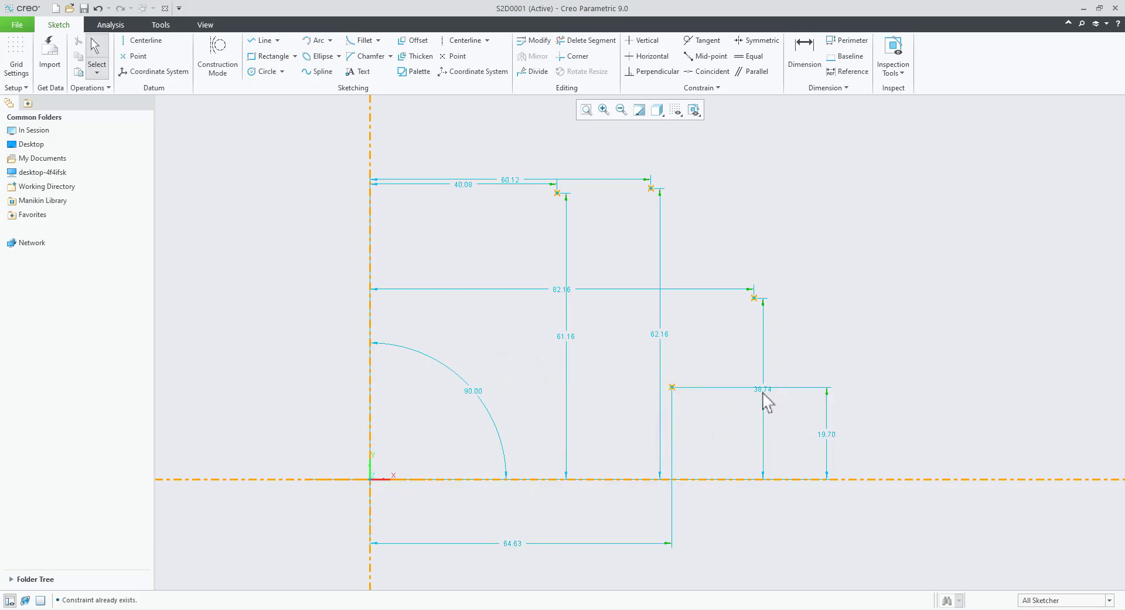
{"action": "left_click_drag", "start_coordinate": [765, 395], "coordinate": [861, 390]}
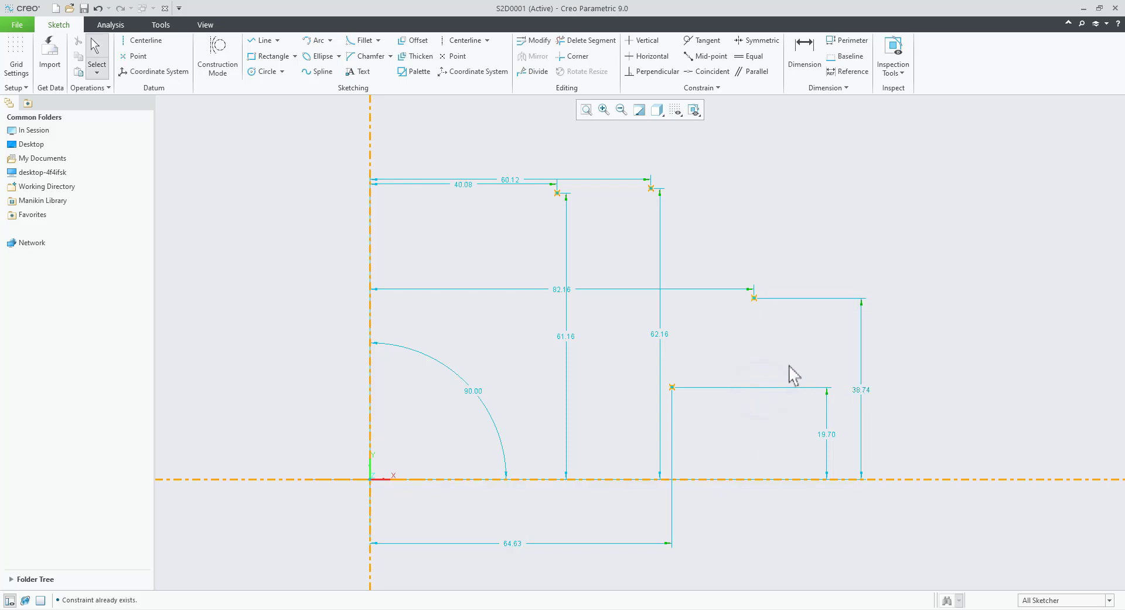
{"action": "left_click_drag", "start_coordinate": [561, 296], "coordinate": [565, 571]}
{"action": "left_click", "coordinate": [839, 519]}
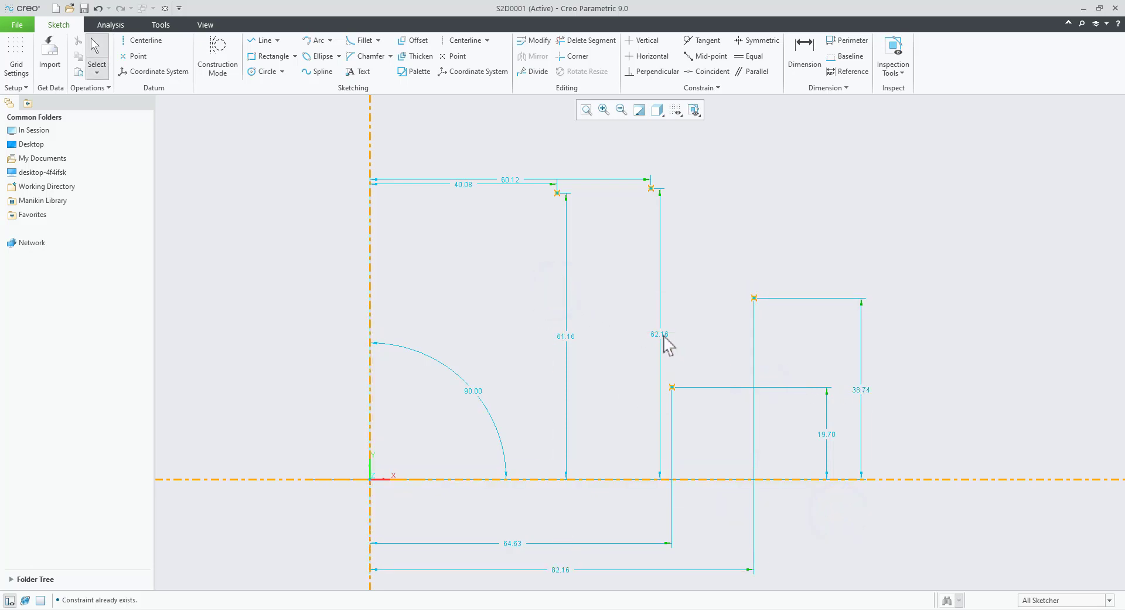
- Move the two upper points' horizontal dimensions below the horizontal centerline and their vertical dimensions to the far right of the sketch
{"action": "left_click_drag", "start_coordinate": [660, 333], "coordinate": [932, 354]}
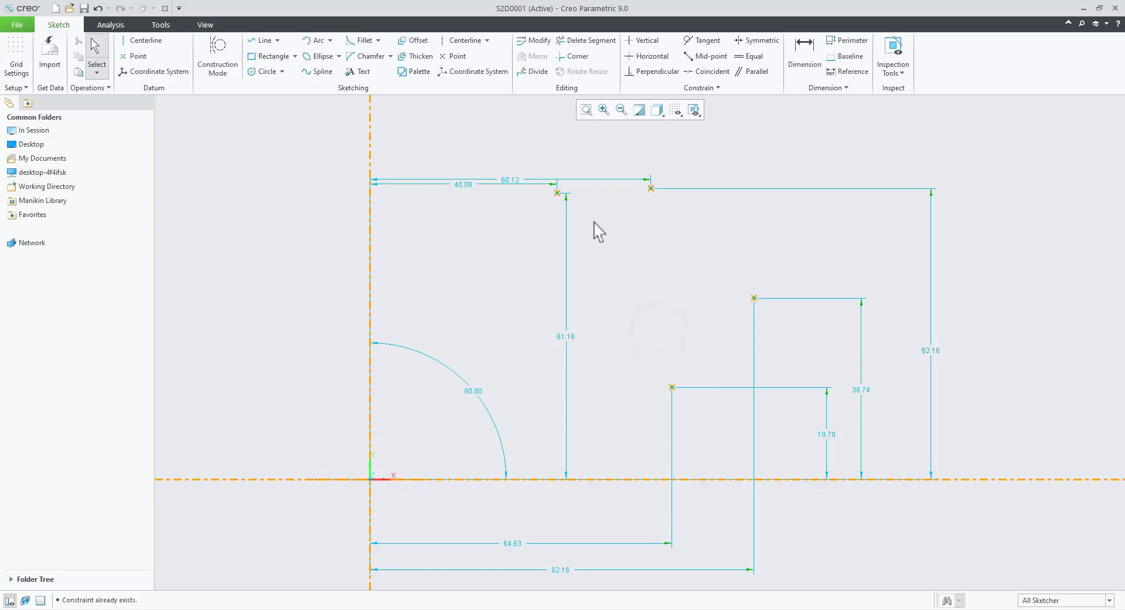
{"action": "mouse_move", "coordinate": [513, 180]}
{"action": "left_mouse_down"}
{"action": "mouse_move", "coordinate": [543, 588]}
{"action": "mouse_move", "coordinate": [559, 501]}
{"action": "left_mouse_up"}
{"action": "left_click", "coordinate": [610, 283]}
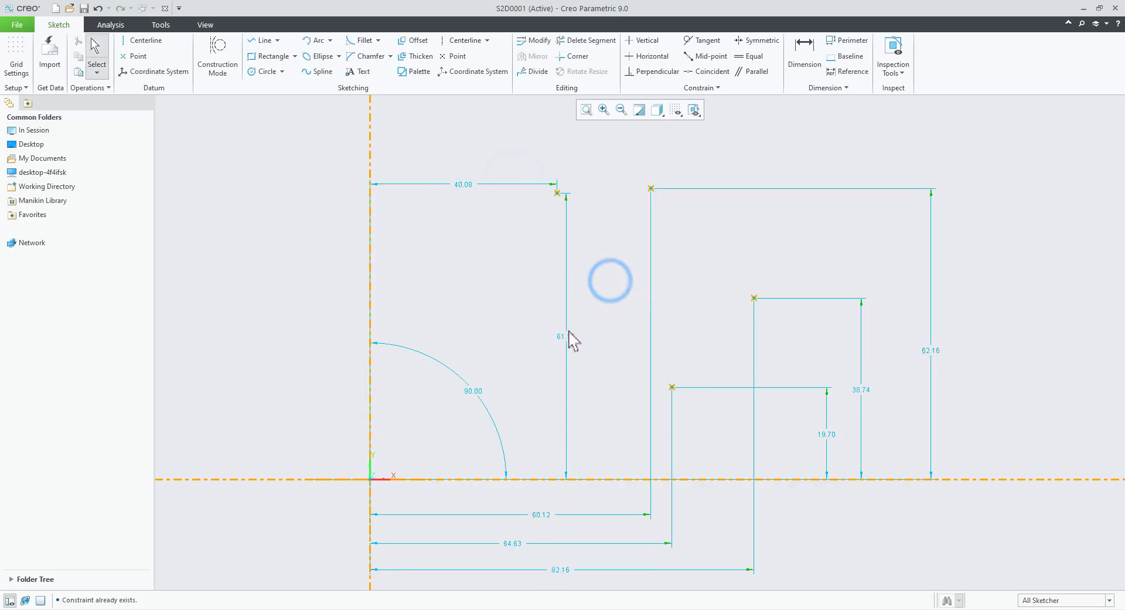
{"action": "mouse_move", "coordinate": [569, 337]}
{"action": "left_mouse_down"}
{"action": "mouse_move", "coordinate": [906, 346]}
{"action": "mouse_move", "coordinate": [892, 345]}
{"action": "left_mouse_up"}
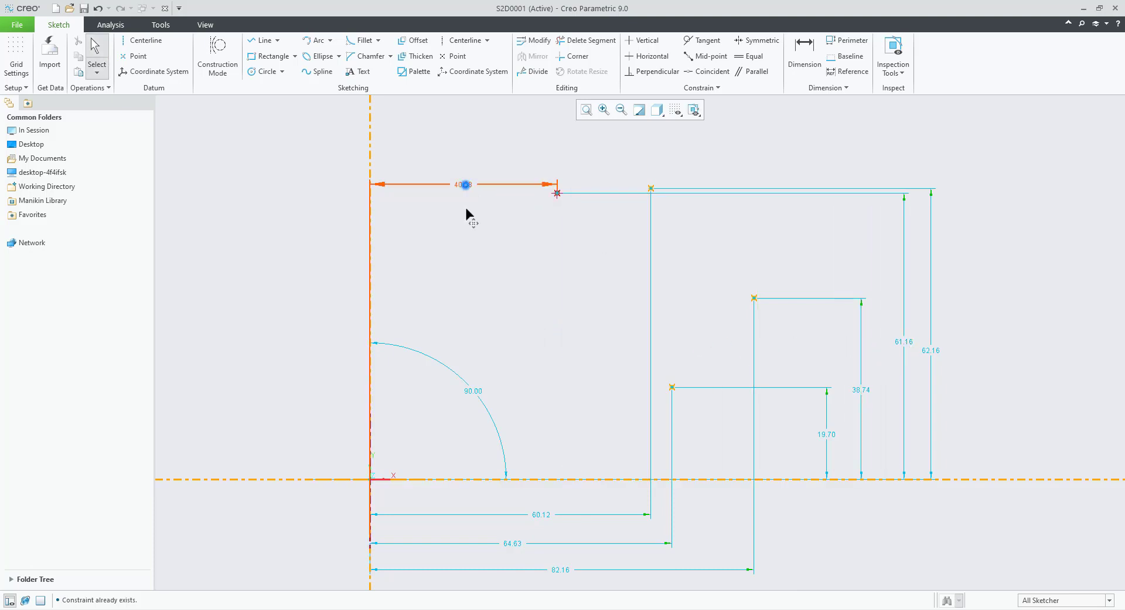
{"action": "left_click_drag", "start_coordinate": [464, 184], "coordinate": [487, 500]}
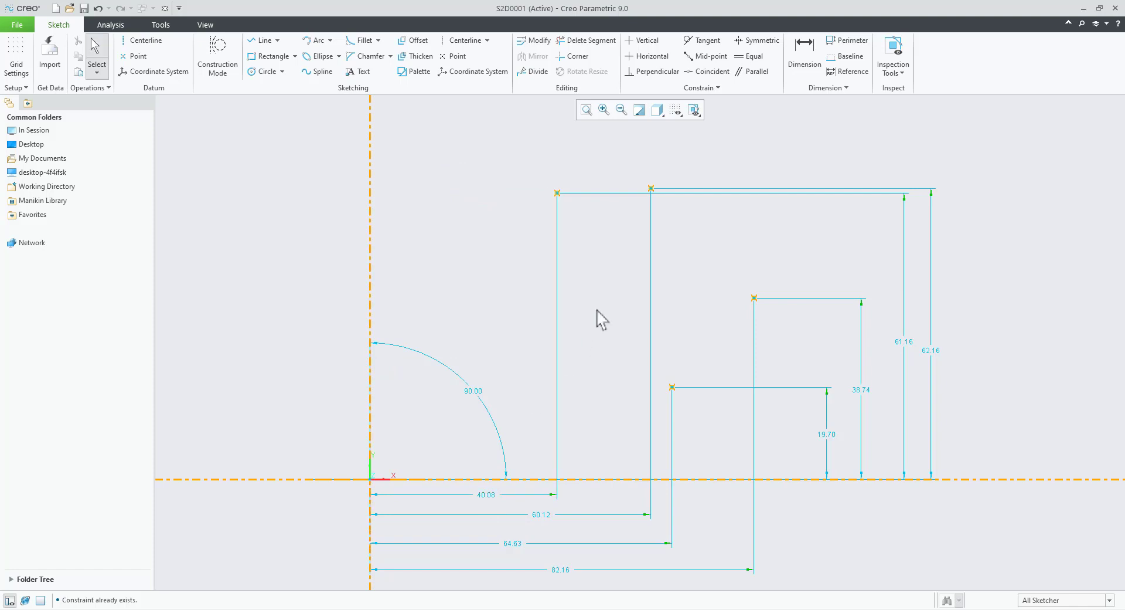
{"action": "left_click", "coordinate": [598, 311]}
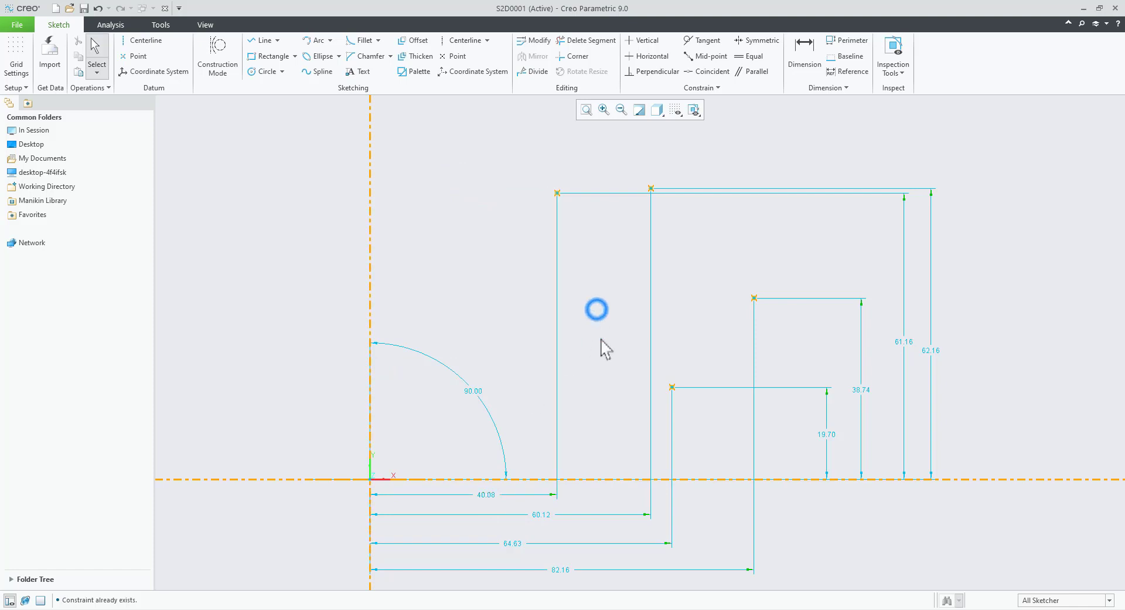
- Set the two upper points' horizontal distances from the vertical centerline to 45 and 60
{"action": "double_click", "coordinate": [493, 495]}
{"action": "type", "text": "45"}
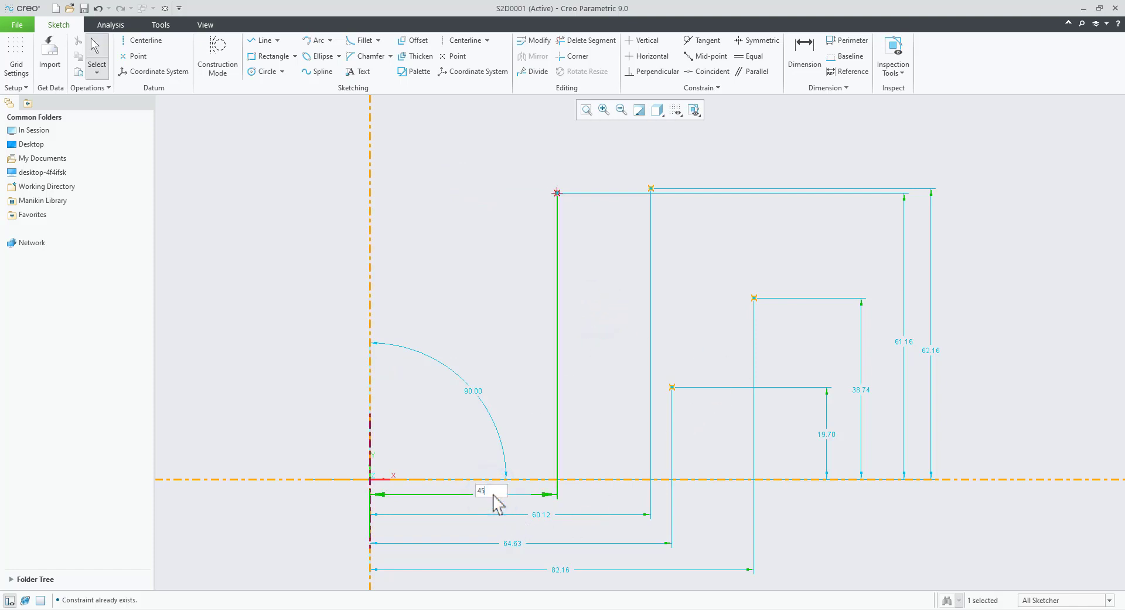
{"action": "key", "text": "Return"}
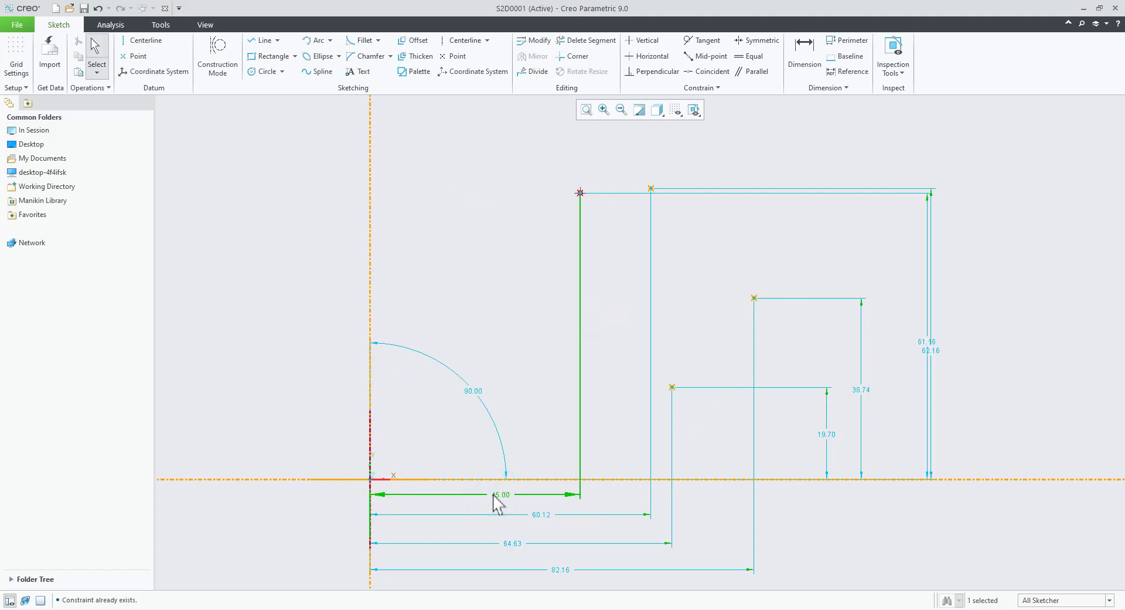
{"action": "double_click", "coordinate": [545, 515]}
{"action": "key", "text": "Return"}
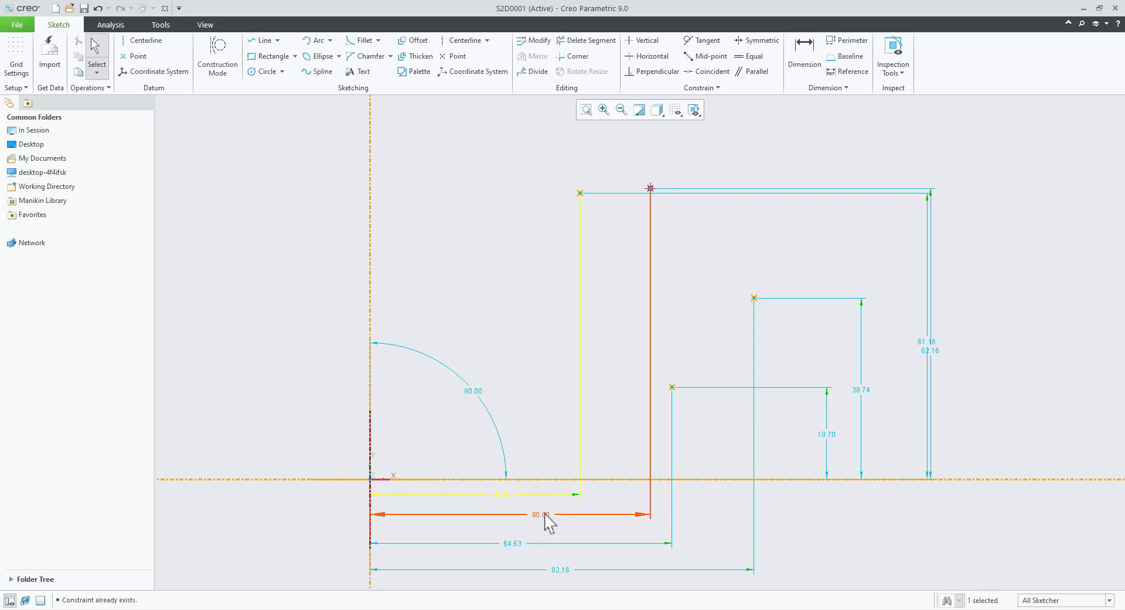
- Set the two lower points' horizontal distances from the vertical centerline to 65 and 85
{"action": "double_click", "coordinate": [511, 544]}
{"action": "type", "text": "65"}
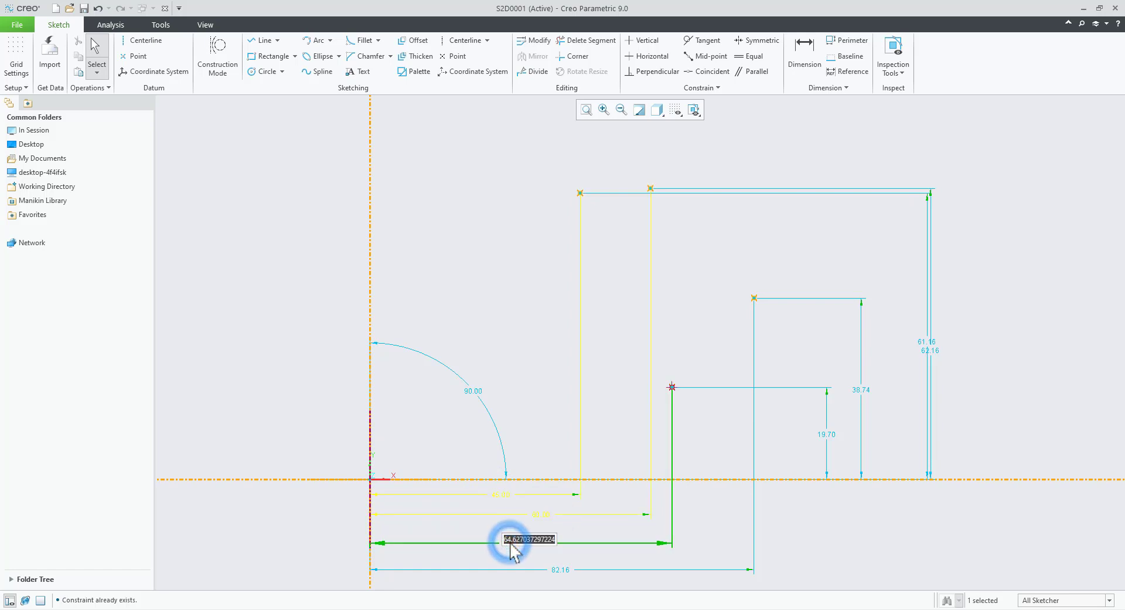
{"action": "key", "text": "Return"}
{"action": "scroll", "coordinate": [617, 402], "scroll_direction": "up", "scroll_amount": 2}
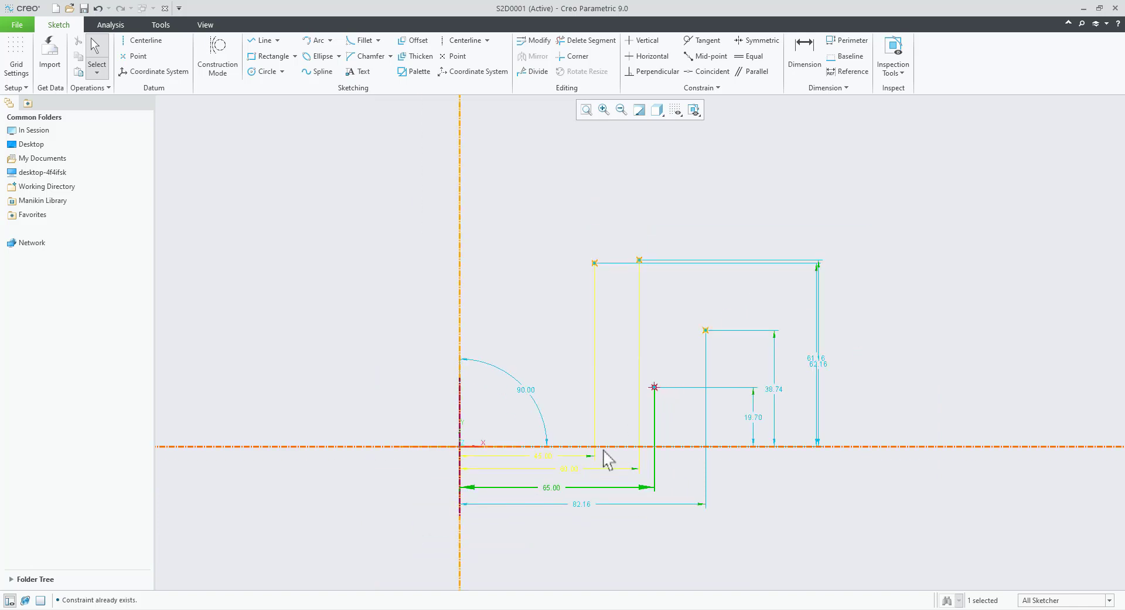
{"action": "scroll", "coordinate": [599, 458], "scroll_direction": "down", "scroll_amount": 2}
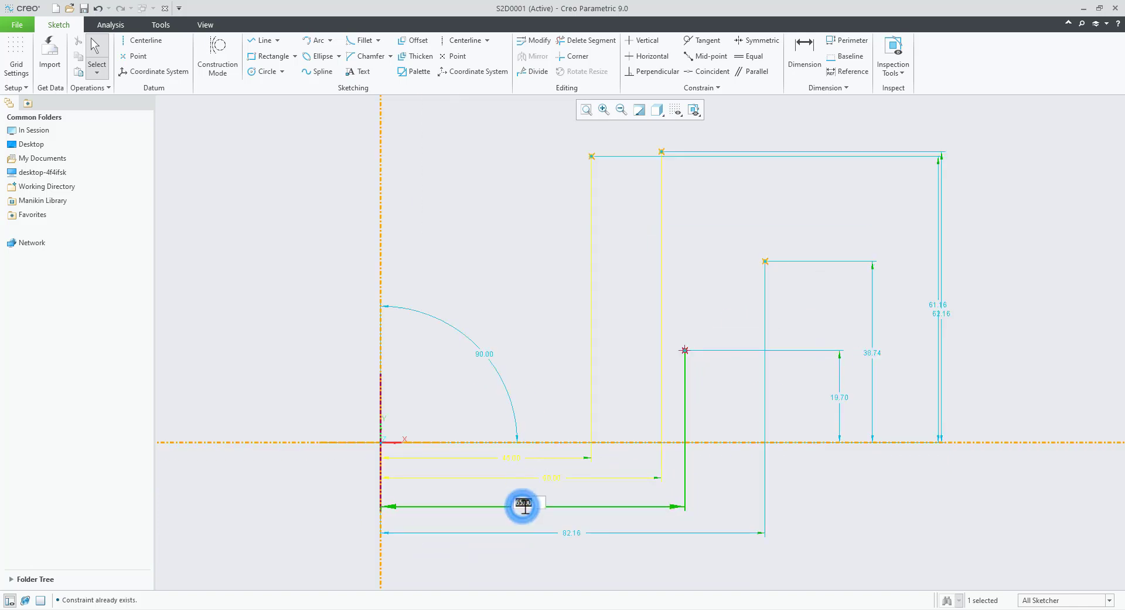
{"action": "double_click", "coordinate": [572, 532]}
{"action": "type", "text": "85"}
{"action": "key", "text": "Return"}
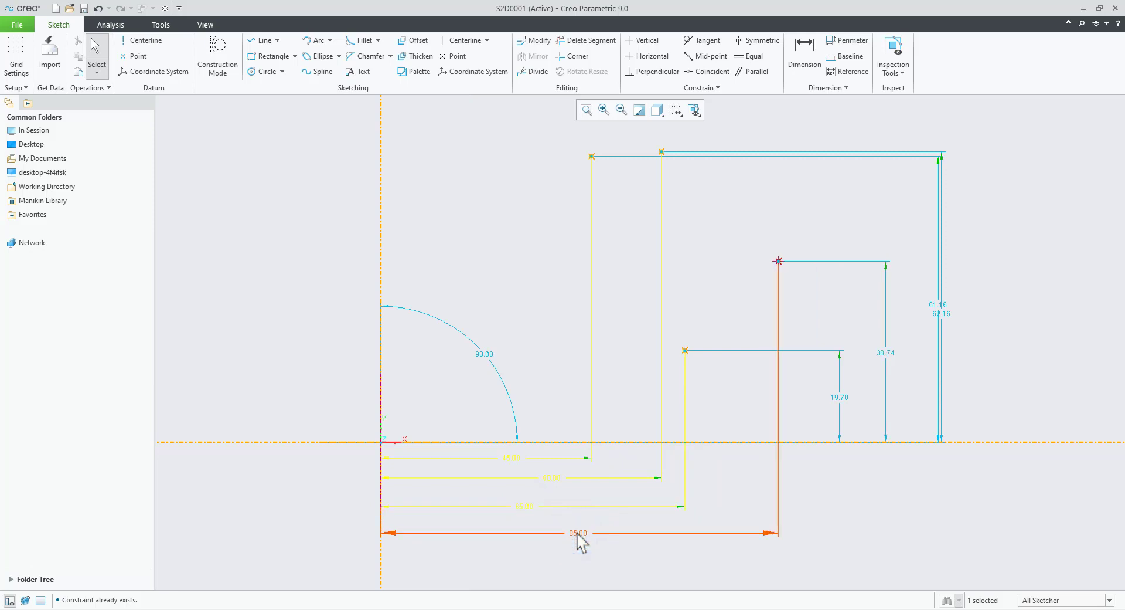
{"action": "left_click", "coordinate": [930, 517]}
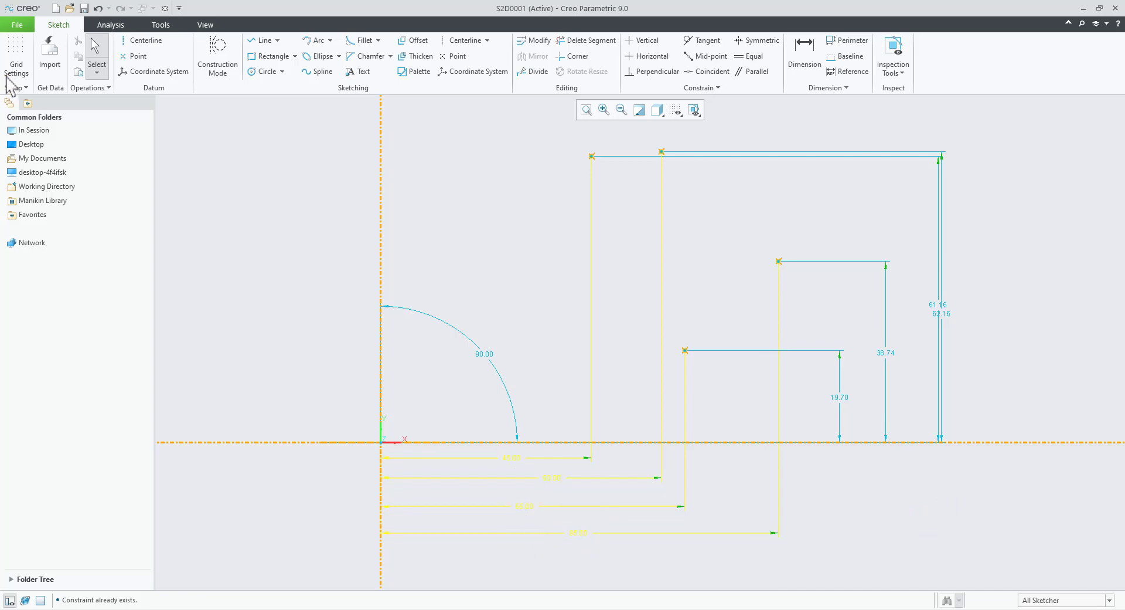
- Change the Letter graphics color to dark blue in the system appearance options
{"action": "left_click", "coordinate": [16, 24]}
{"action": "left_click", "coordinate": [29, 286]}
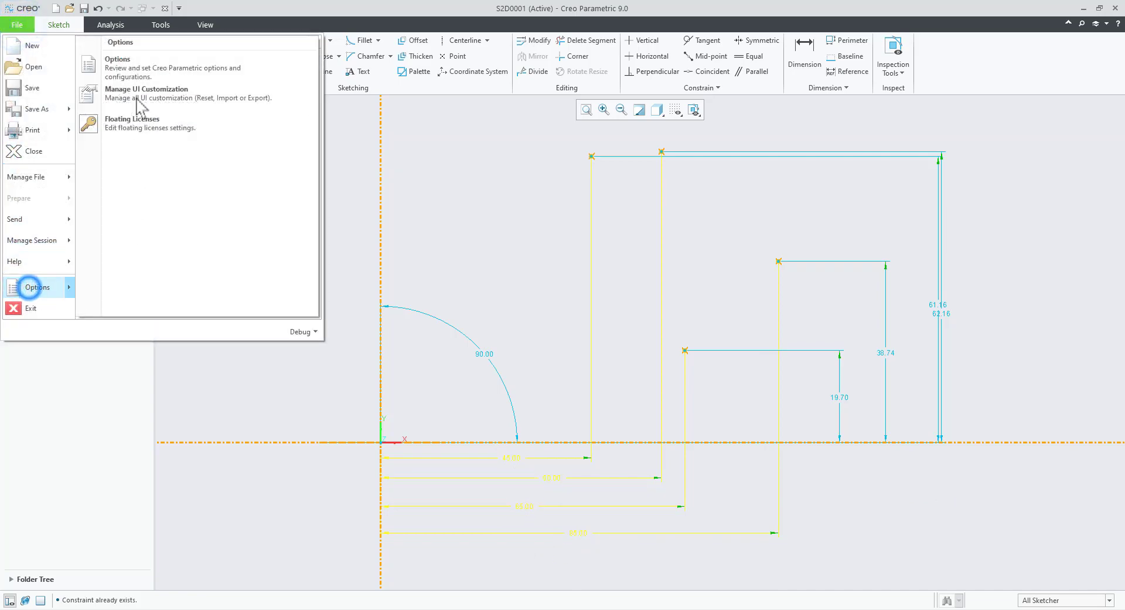
{"action": "left_click", "coordinate": [109, 66]}
{"action": "left_click", "coordinate": [313, 144]}
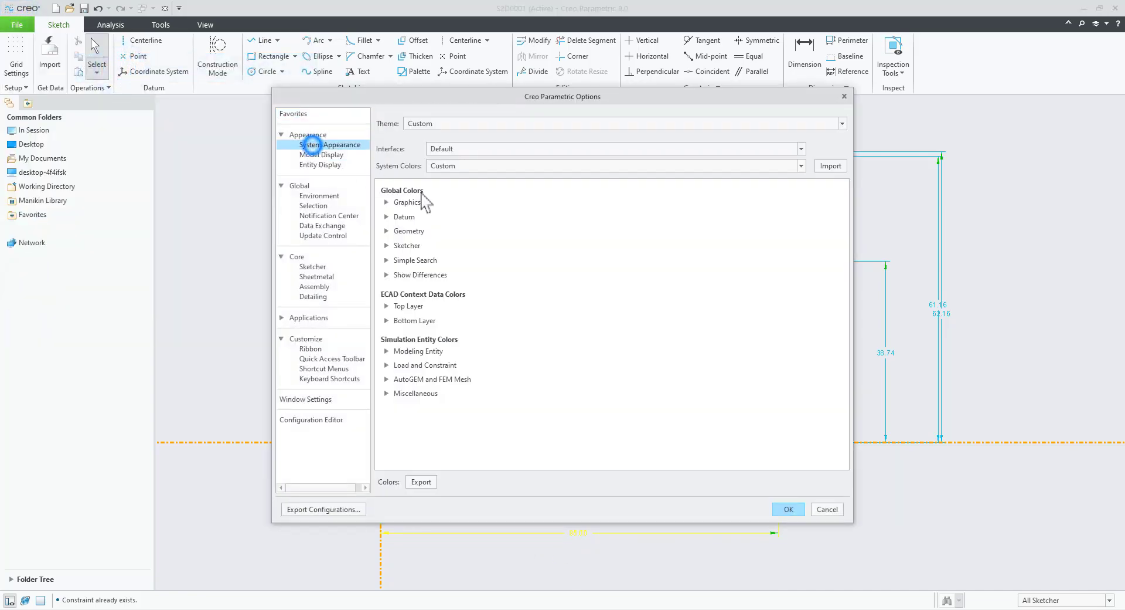
{"action": "left_click", "coordinate": [409, 202]}
{"action": "left_click", "coordinate": [551, 235]}
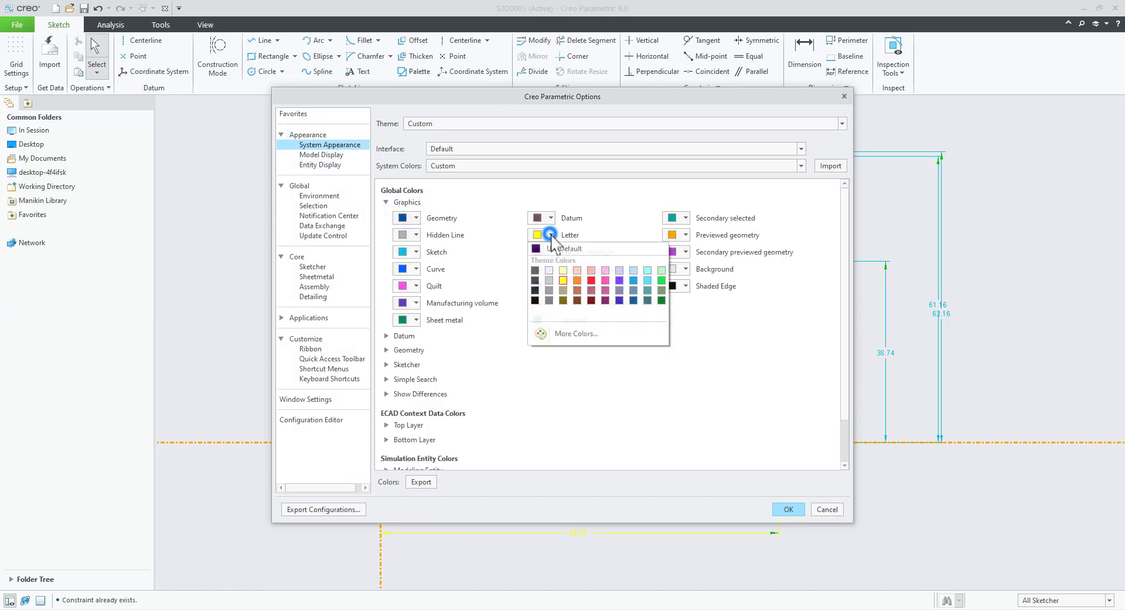
{"action": "left_click", "coordinate": [633, 300]}
{"action": "left_click", "coordinate": [789, 509]}
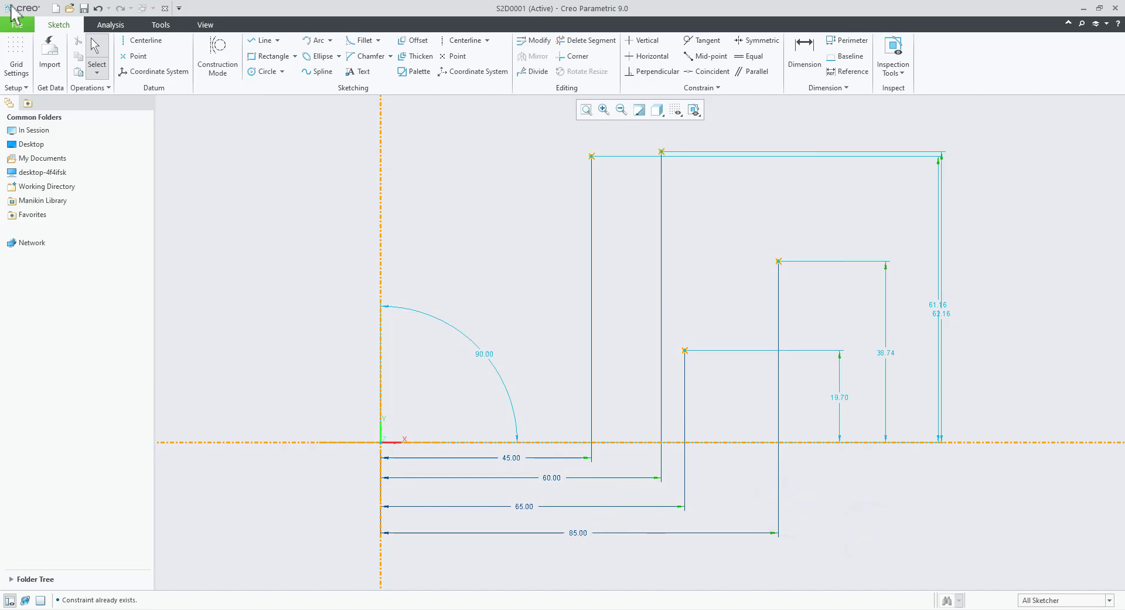
- Change the Letter graphics color to black in the system appearance options
{"action": "left_click", "coordinate": [33, 24]}
{"action": "left_click", "coordinate": [37, 286]}
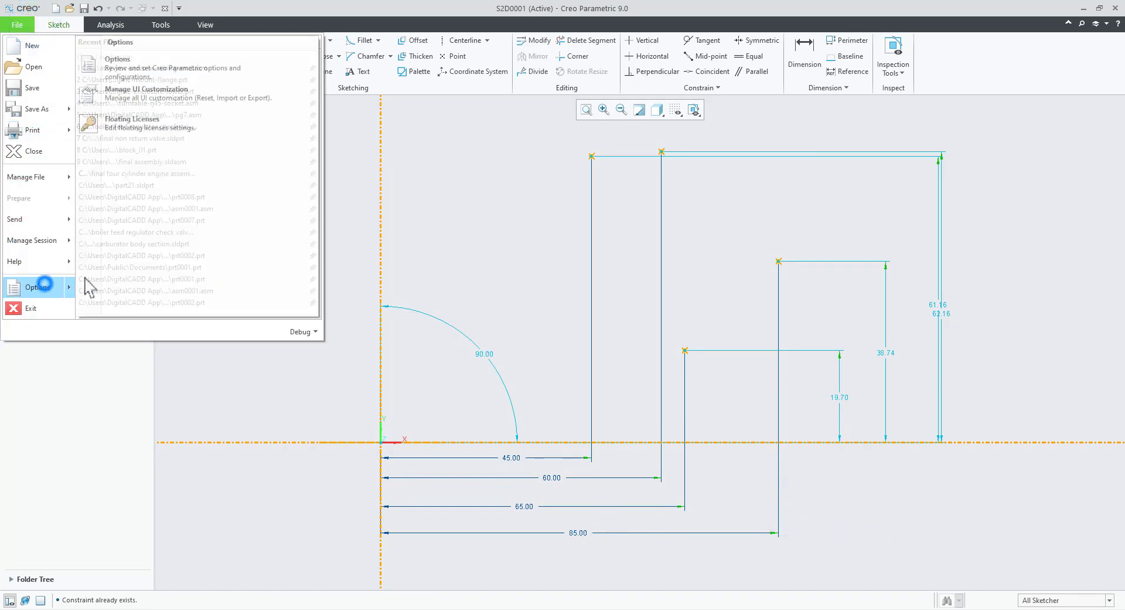
{"action": "left_click", "coordinate": [135, 78]}
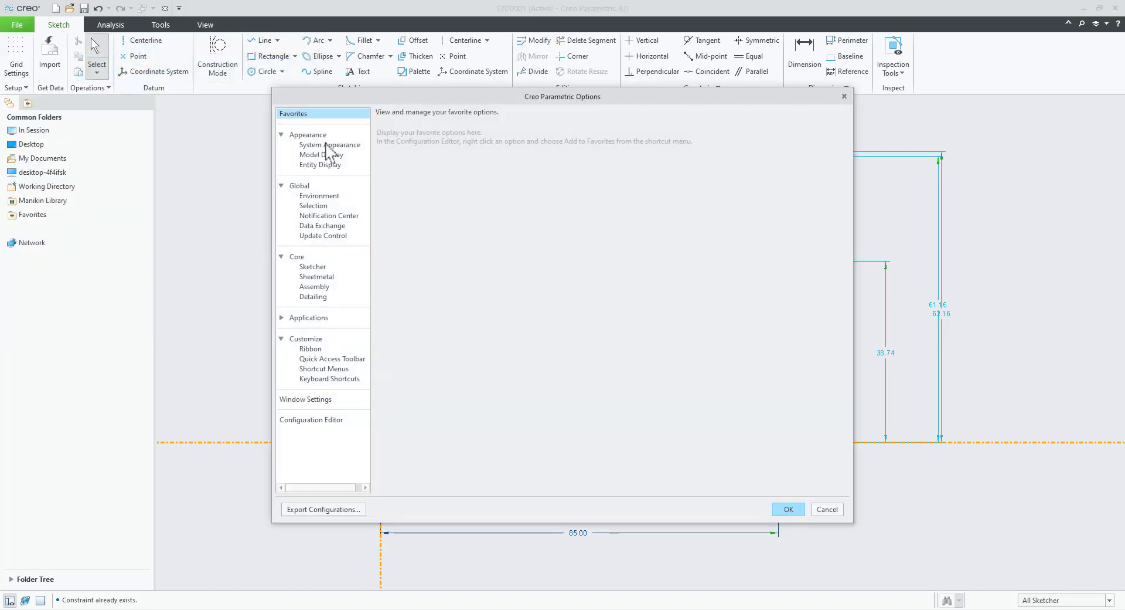
{"action": "left_click", "coordinate": [326, 145]}
{"action": "left_click", "coordinate": [392, 202]}
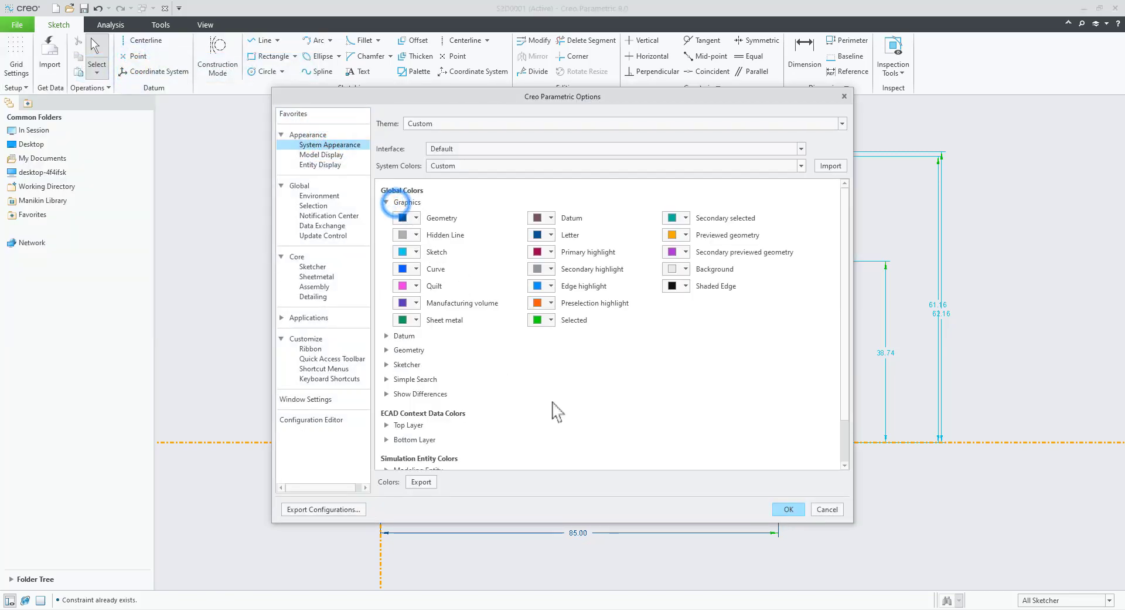
{"action": "left_click", "coordinate": [541, 235]}
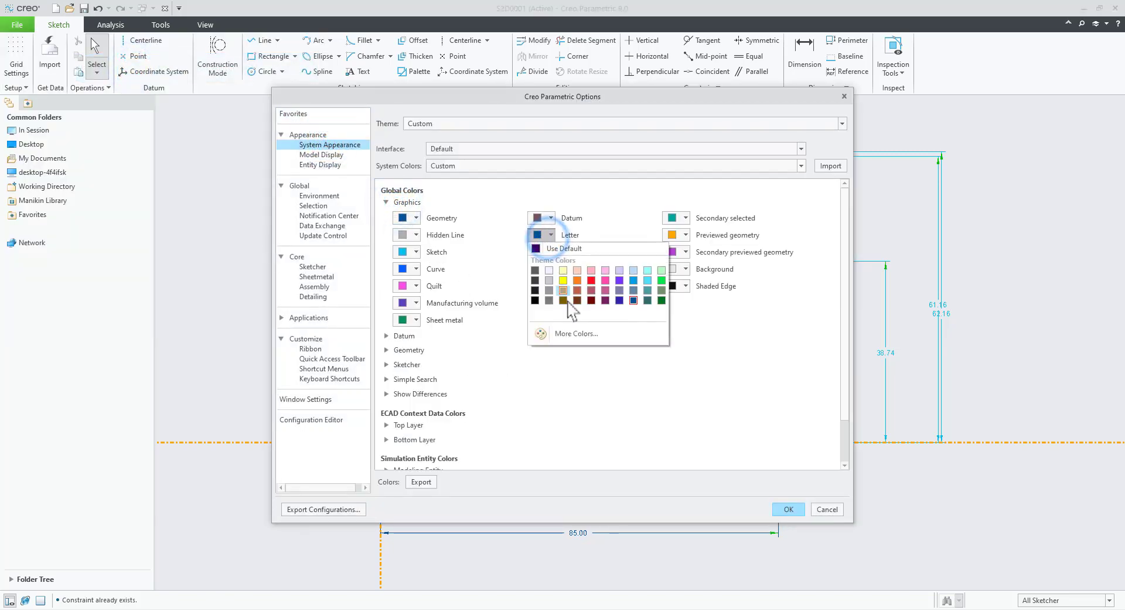
{"action": "left_click", "coordinate": [534, 300]}
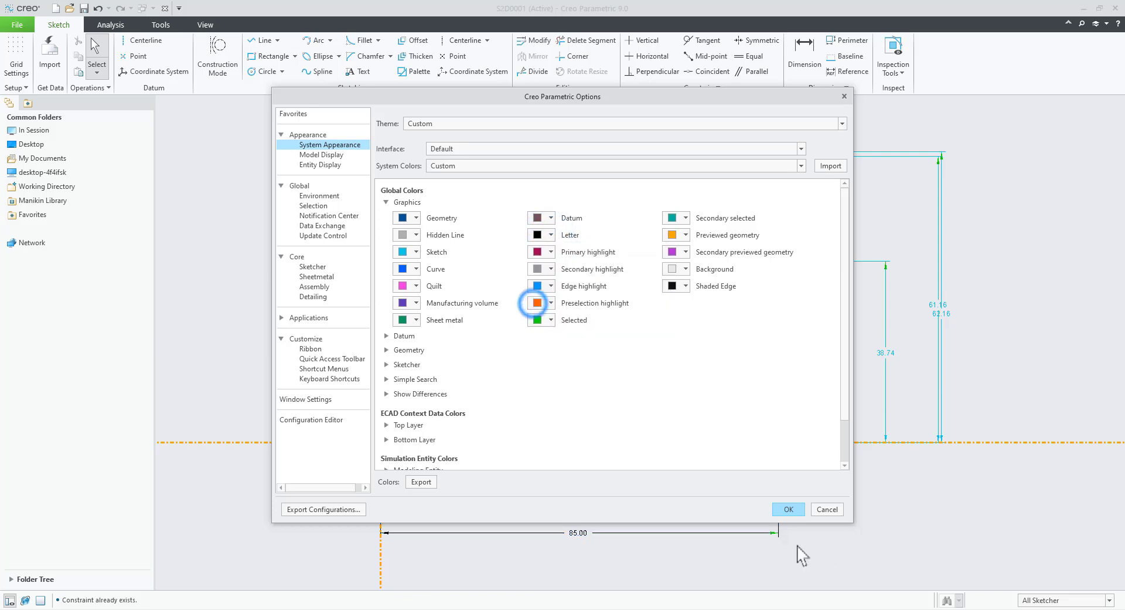
{"action": "left_click", "coordinate": [789, 509]}
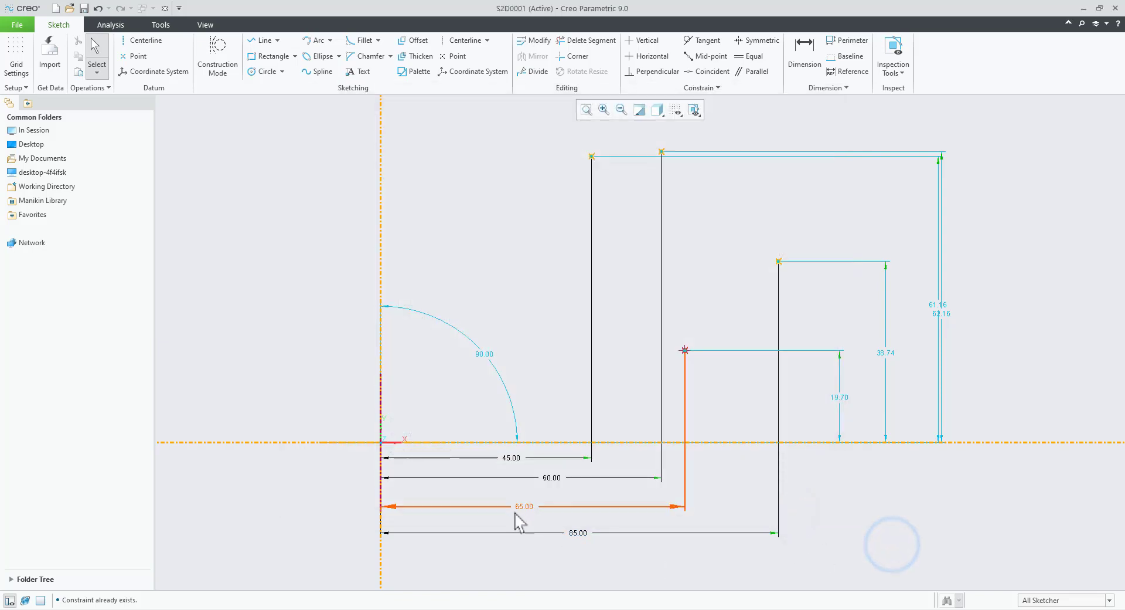
- Set the two lower points' vertical distances from the horizontal centerline to 20 and 40
{"action": "scroll", "coordinate": [550, 482], "scroll_direction": "up", "scroll_amount": 1}
{"action": "scroll", "coordinate": [930, 424], "scroll_direction": "down", "scroll_amount": 1}
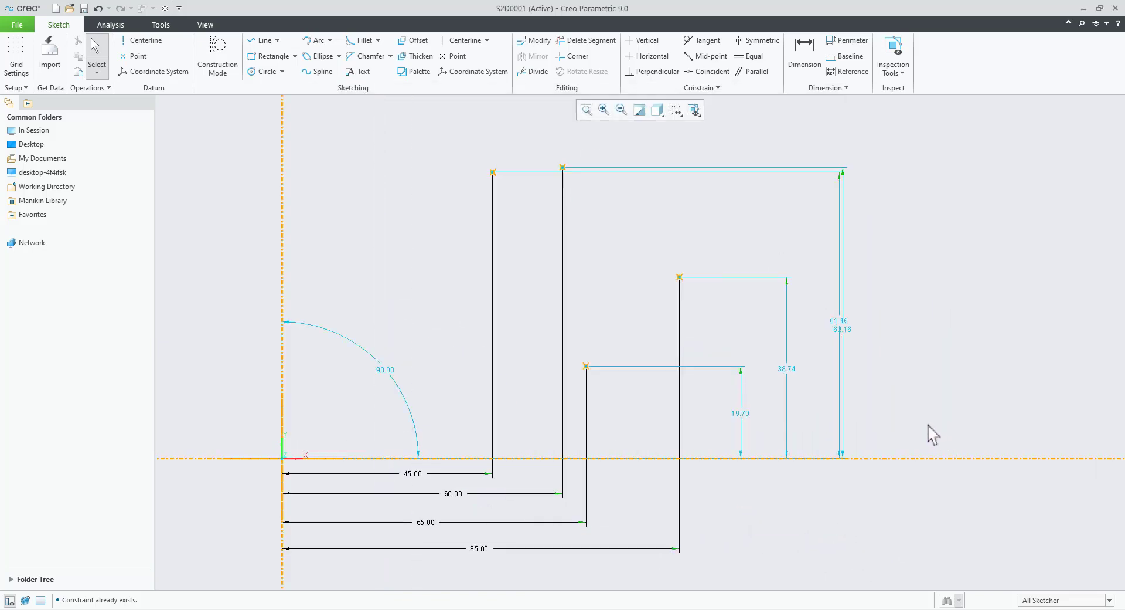
{"action": "double_click", "coordinate": [744, 416]}
{"action": "type", "text": "20"}
{"action": "key", "text": "Return"}
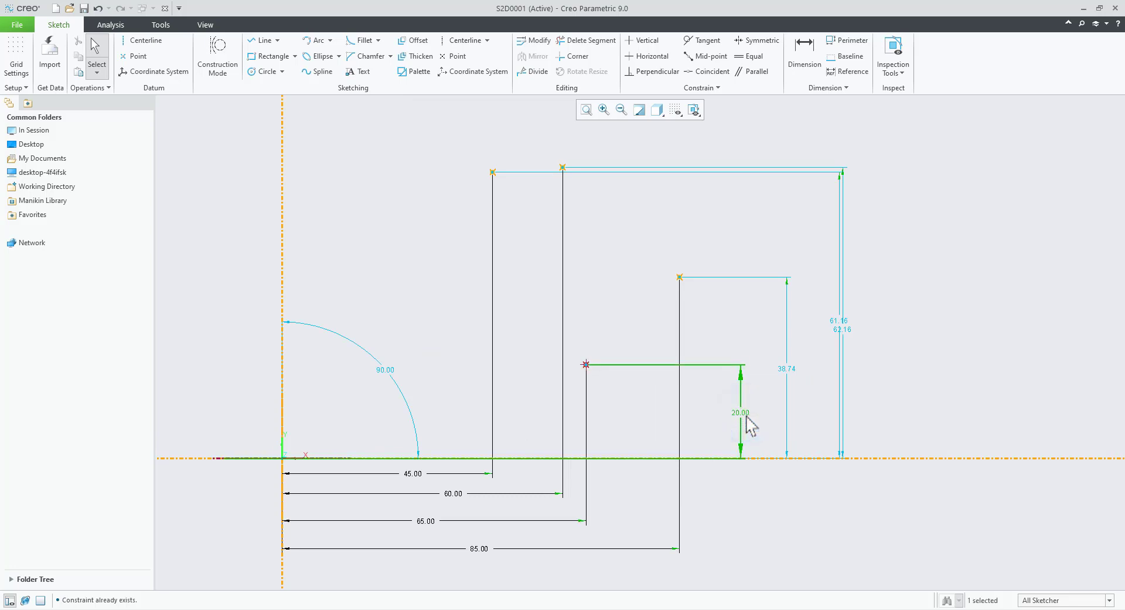
{"action": "double_click", "coordinate": [785, 372]}
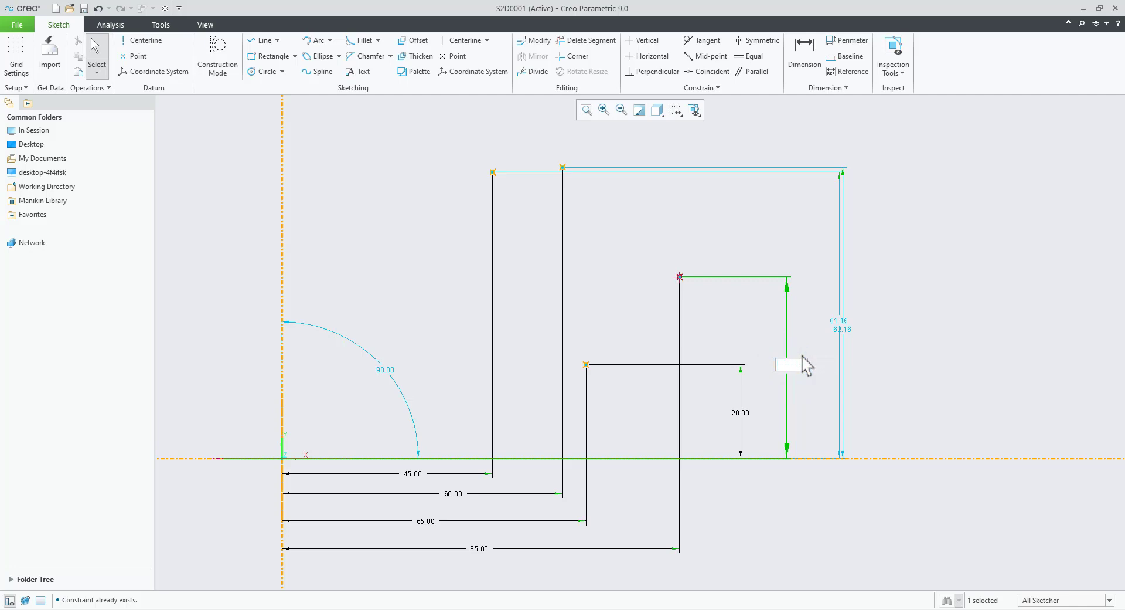
{"action": "key", "text": "Return"}
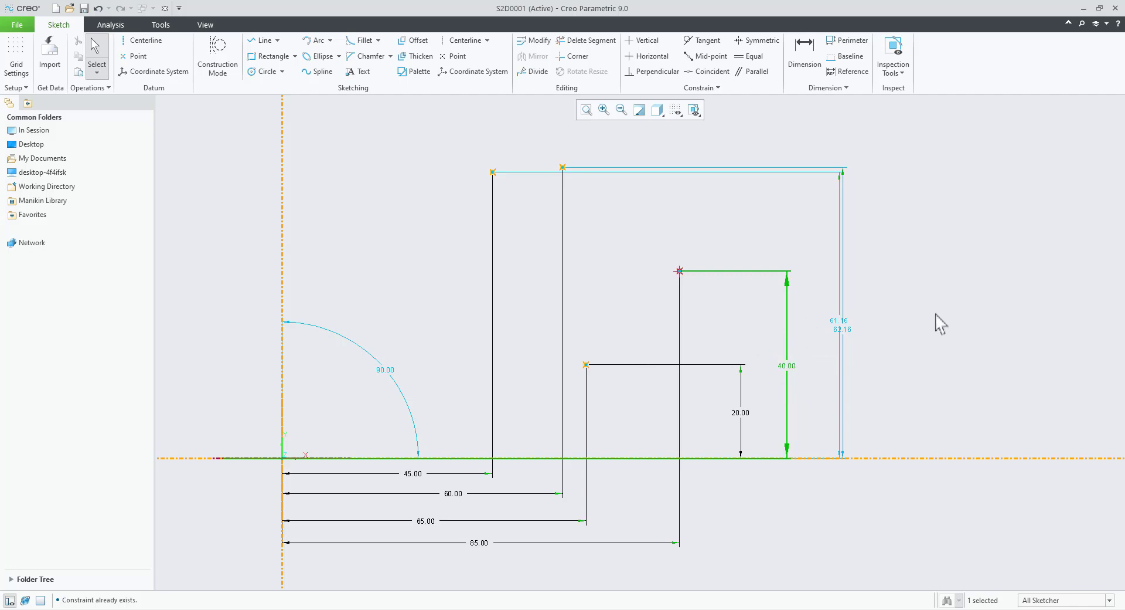
- Separate the two upper points' overlapping vertical dimensions, set them to 70 for the highest point and 63 for the other, and refit the sketch
{"action": "left_click_drag", "start_coordinate": [843, 327], "coordinate": [897, 321]}
{"action": "double_click", "coordinate": [841, 324]}
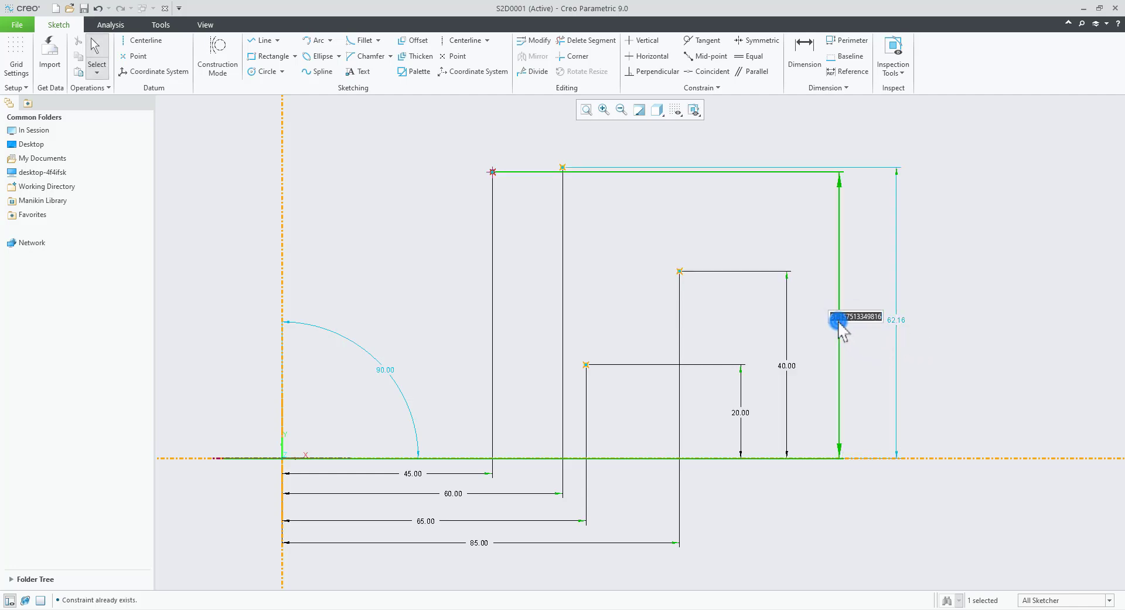
{"action": "type", "text": "70"}
{"action": "key", "text": "Return"}
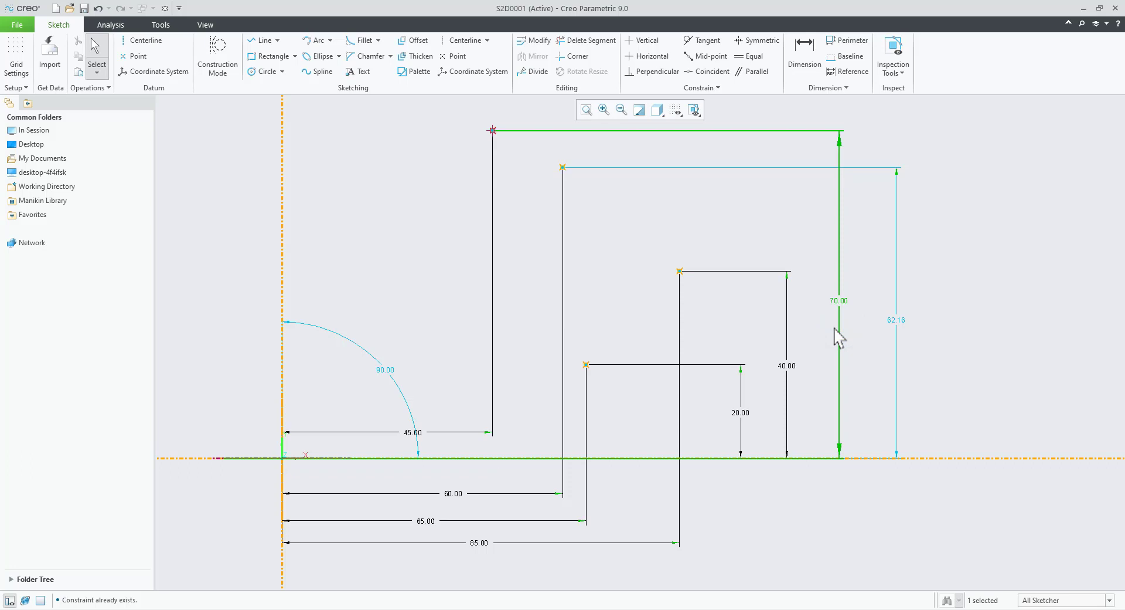
{"action": "left_click", "coordinate": [894, 320]}
{"action": "type", "text": "63"}
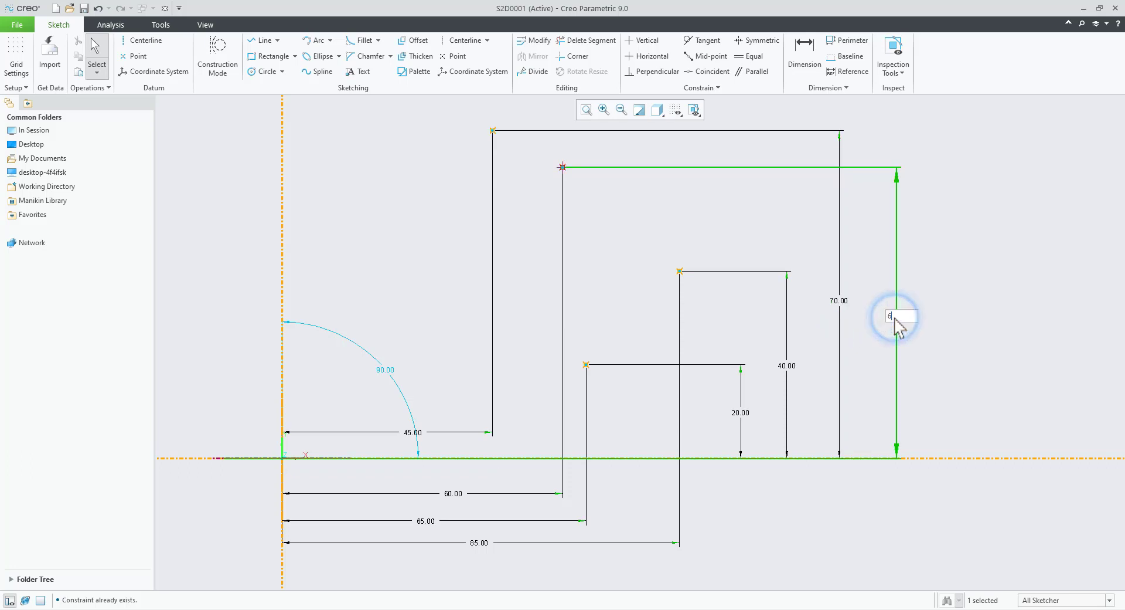
{"action": "key", "text": "Return"}
{"action": "left_click", "coordinate": [946, 313]}
{"action": "key", "text": "ctrl+d"}
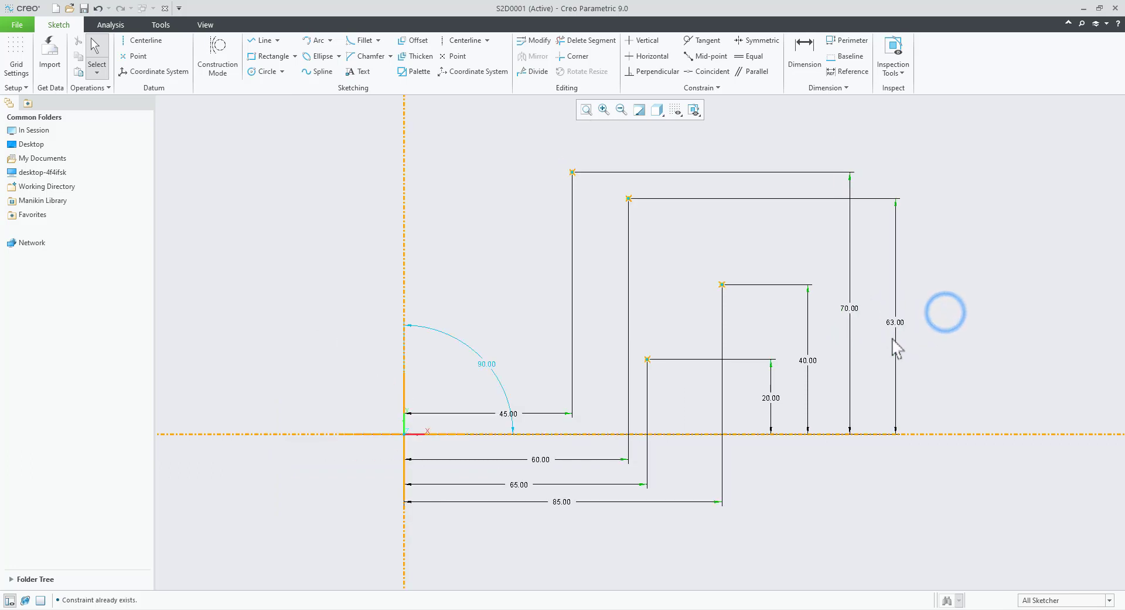
- Rearrange the four vertical dimensions into a nested order, with 20 innermost and 70 outermost
{"action": "left_click", "coordinate": [849, 306]}
{"action": "left_click_drag", "start_coordinate": [849, 305], "coordinate": [844, 349]}
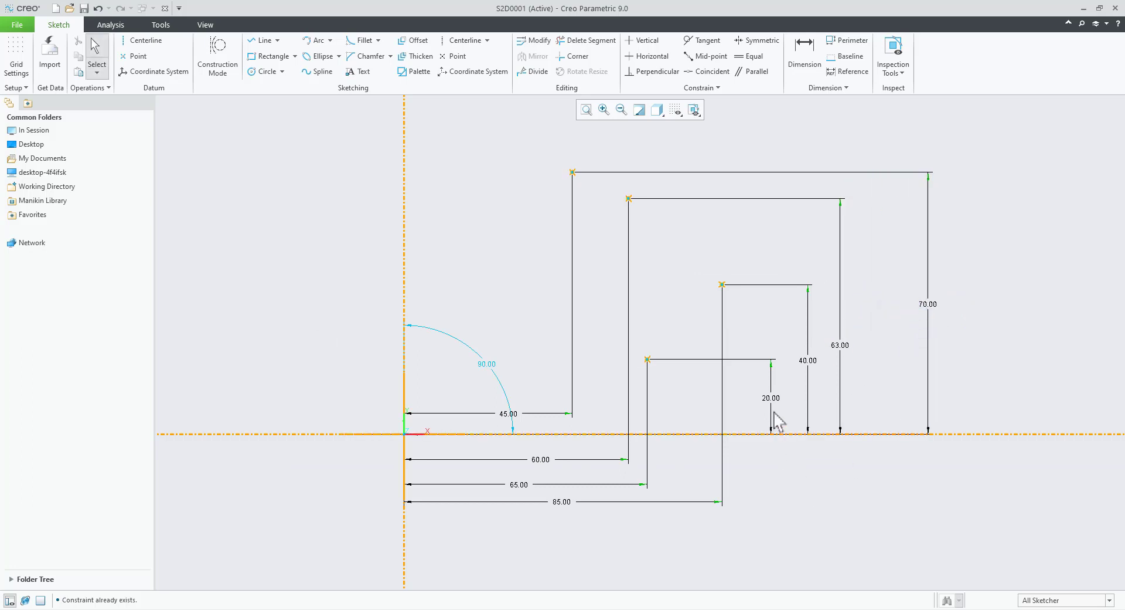
{"action": "left_click_drag", "start_coordinate": [773, 398], "coordinate": [700, 406]}
{"action": "left_click", "coordinate": [807, 483]}
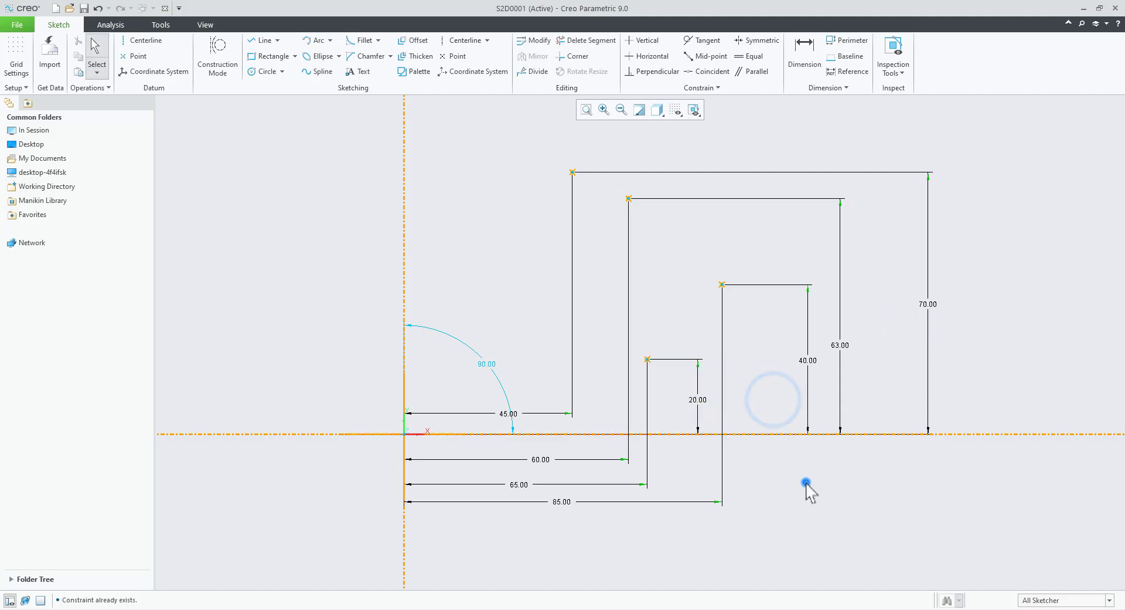
{"action": "left_click_drag", "start_coordinate": [809, 364], "coordinate": [775, 365]}
{"action": "left_click", "coordinate": [770, 493]}
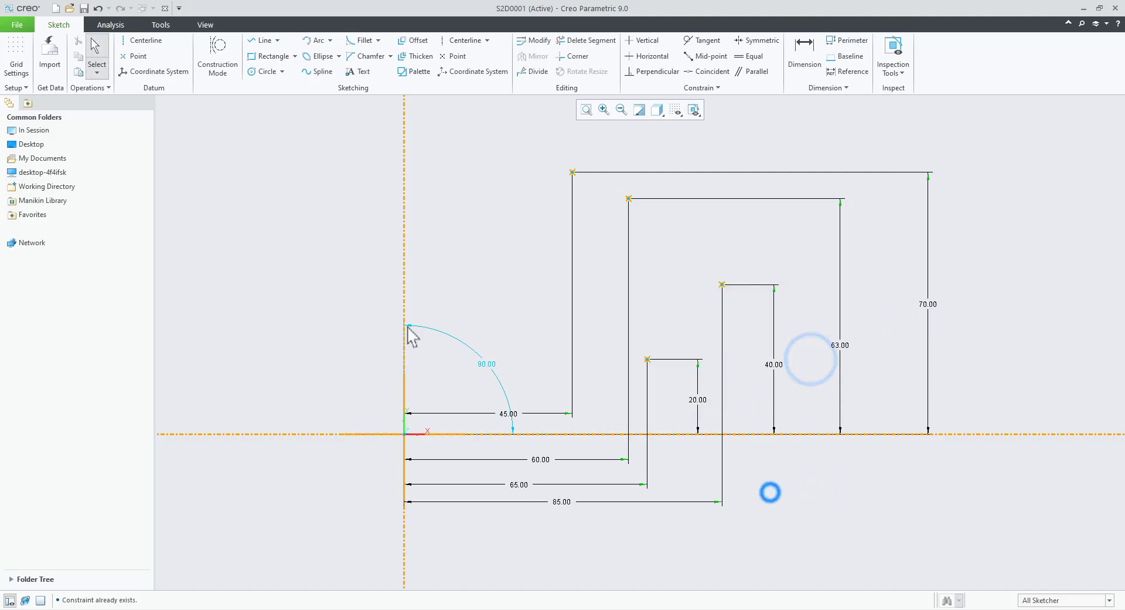
- Open the angle between the centerlines for editing, and move the 45 dimension just below the horizontal centerline
{"action": "left_click", "coordinate": [486, 364]}
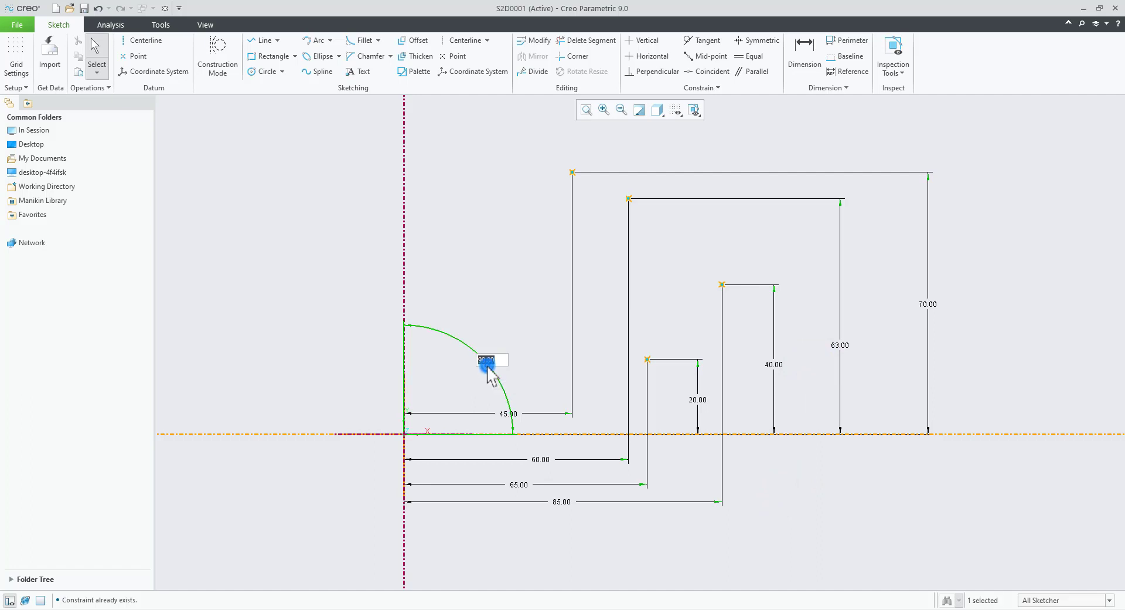
{"action": "type", "text": "9"}
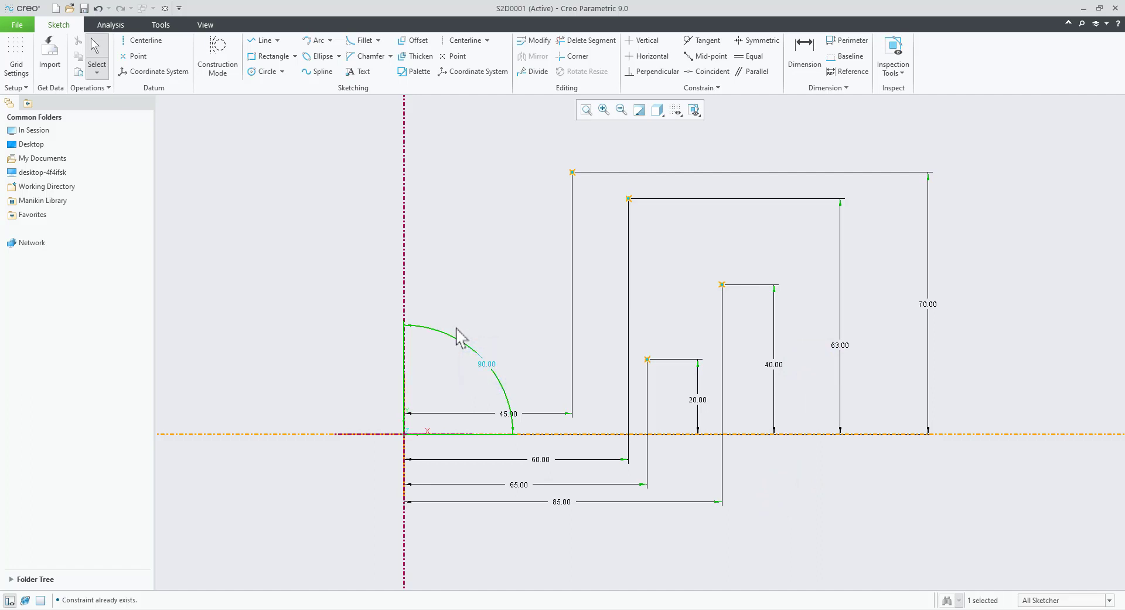
{"action": "left_click_drag", "start_coordinate": [504, 413], "coordinate": [518, 459]}
{"action": "left_click", "coordinate": [774, 491]}
{"action": "scroll", "coordinate": [665, 490], "scroll_direction": "down", "scroll_amount": 1}
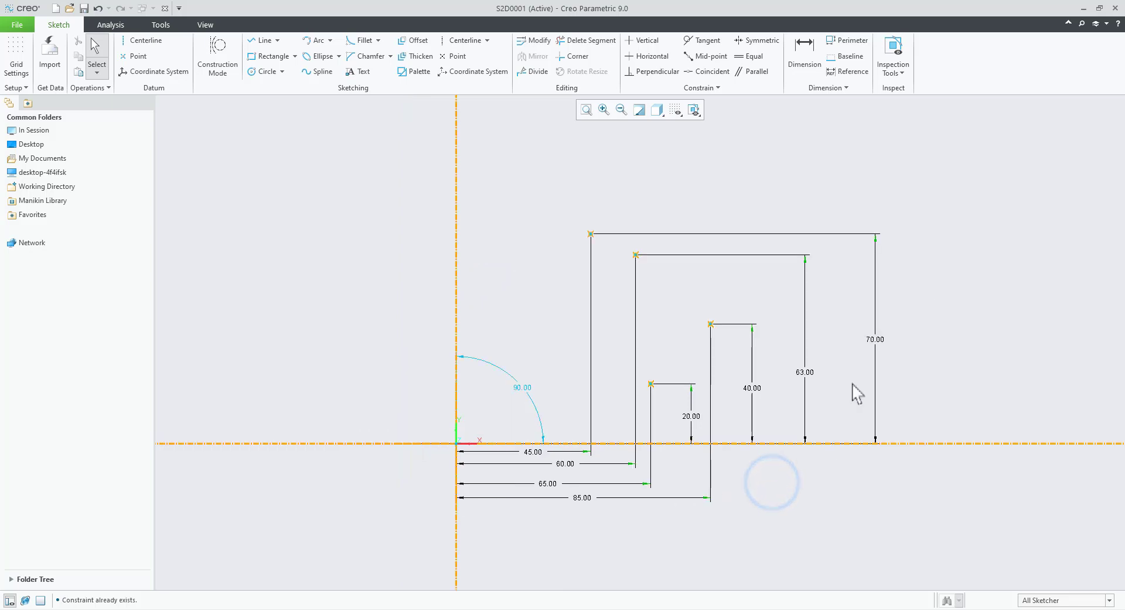
- Convert the 90° angle between the two centerlines to a strong dimension
{"action": "scroll", "coordinate": [856, 393], "scroll_direction": "up", "scroll_amount": 1}
{"action": "left_click", "coordinate": [438, 394]}
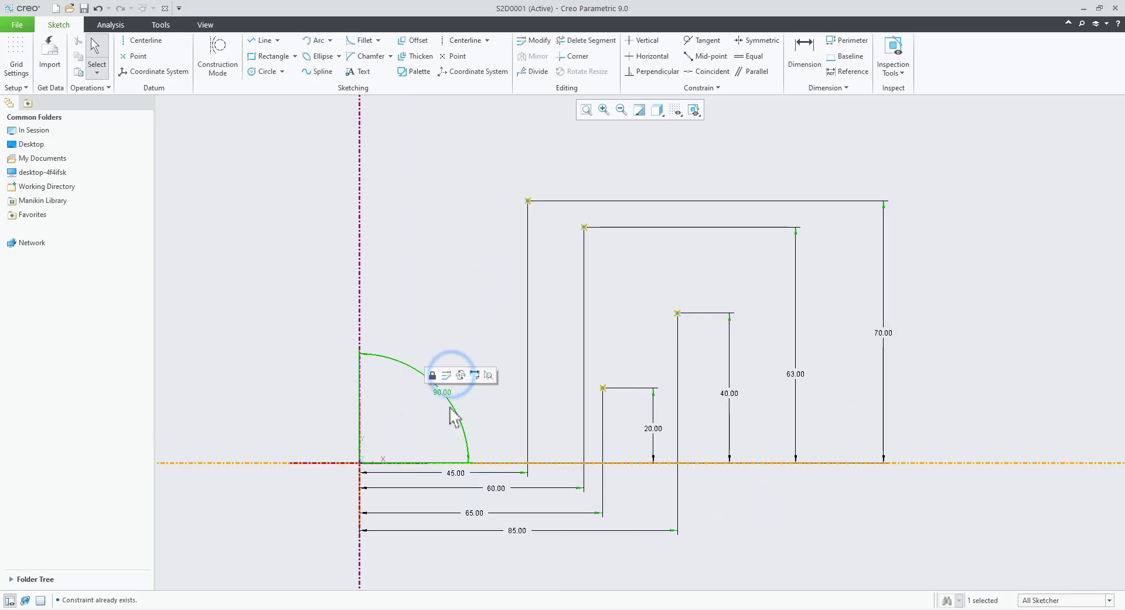
{"action": "left_click", "coordinate": [474, 375]}
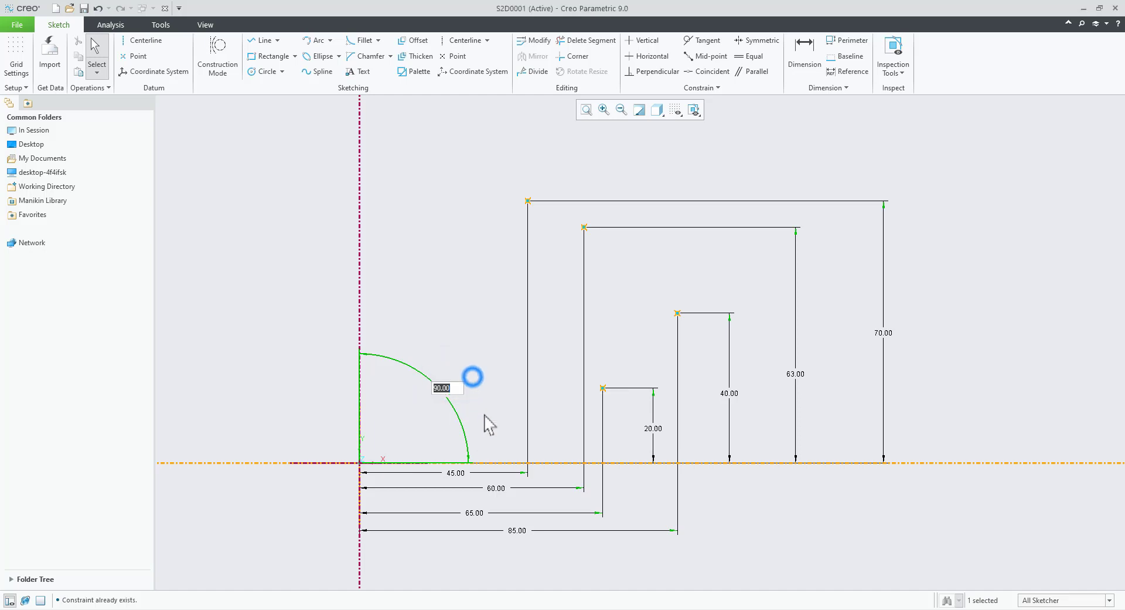
{"action": "left_click", "coordinate": [491, 354]}
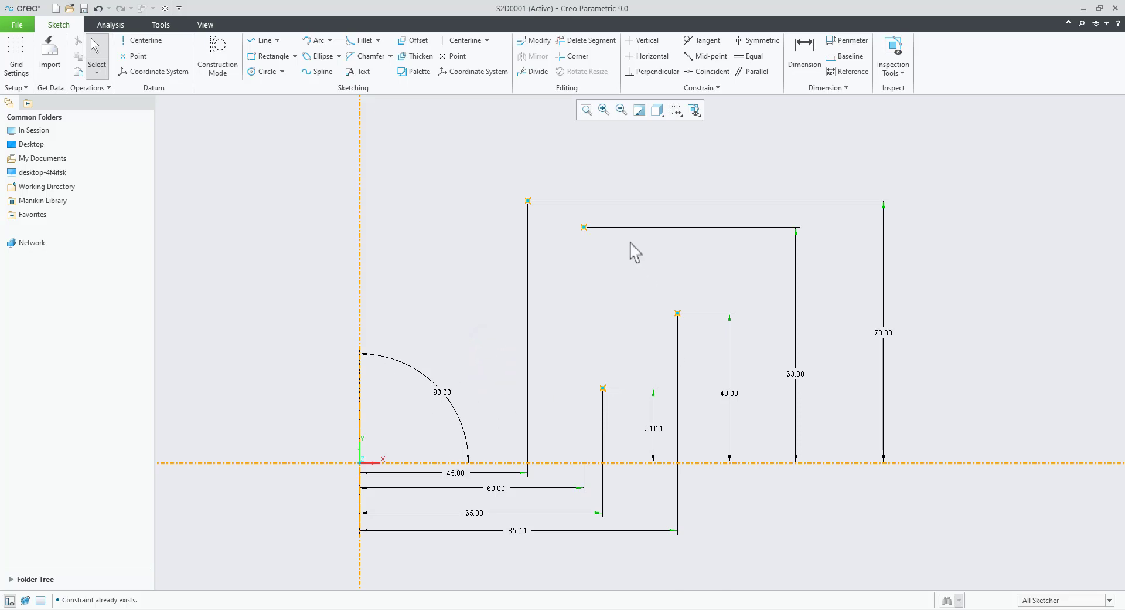
- Shift the second-highest point slightly down to about 61 in height, and enable Lock modified dimensions in the Sketcher options
{"action": "mouse_move", "coordinate": [584, 227]}
{"action": "left_mouse_down"}
{"action": "mouse_move", "coordinate": [626, 265]}
{"action": "mouse_move", "coordinate": [583, 234]}
{"action": "left_mouse_up"}
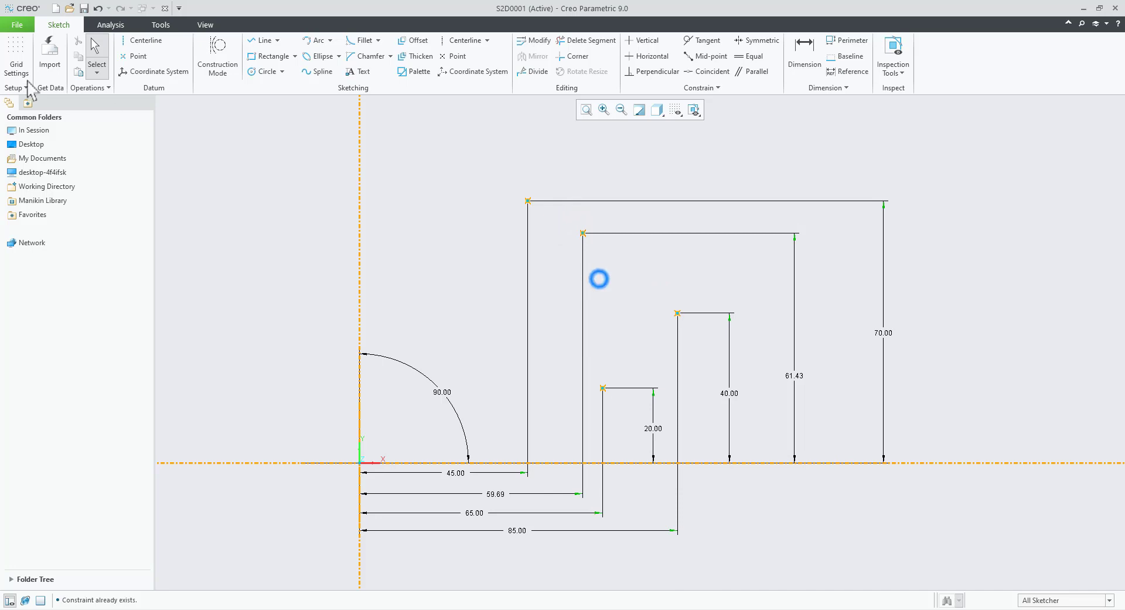
{"action": "left_click", "coordinate": [17, 25]}
{"action": "left_click", "coordinate": [48, 284]}
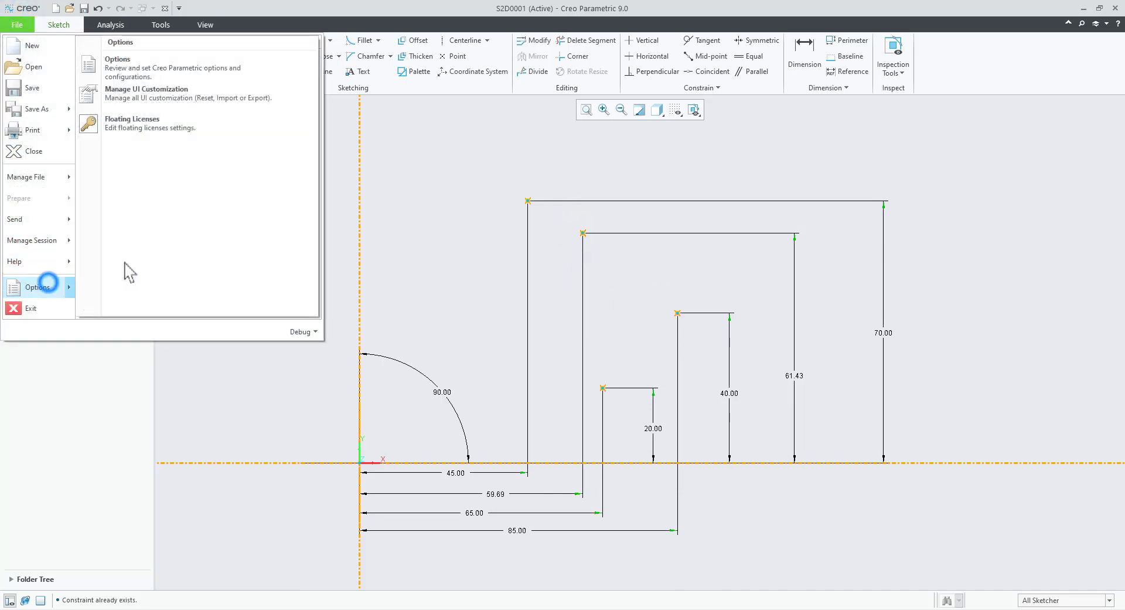
{"action": "left_click", "coordinate": [125, 65]}
{"action": "left_click", "coordinate": [312, 267]}
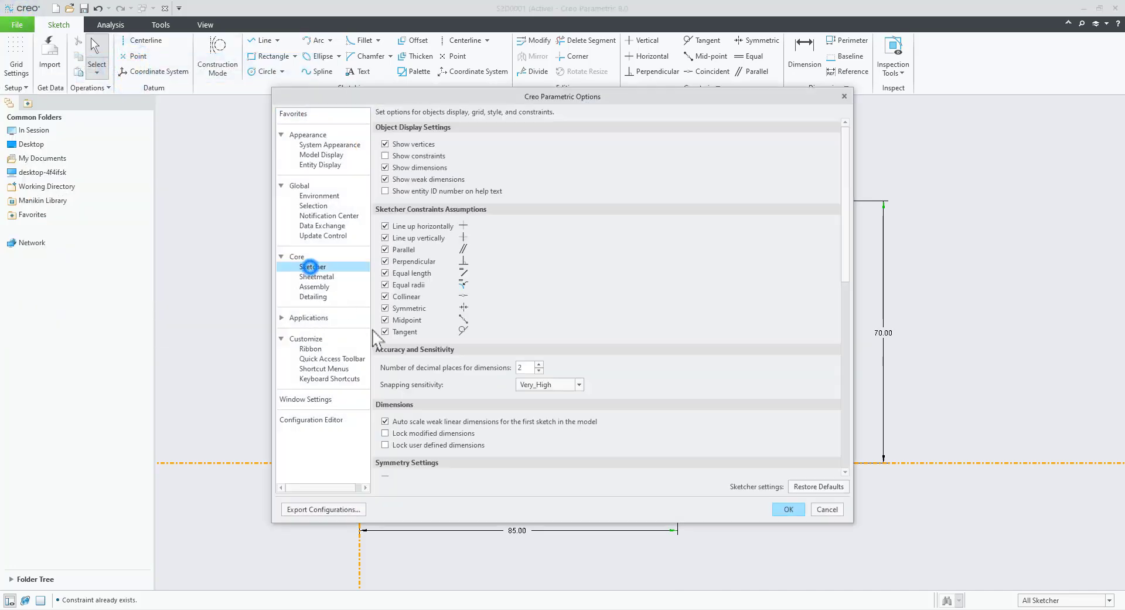
{"action": "left_click", "coordinate": [441, 433]}
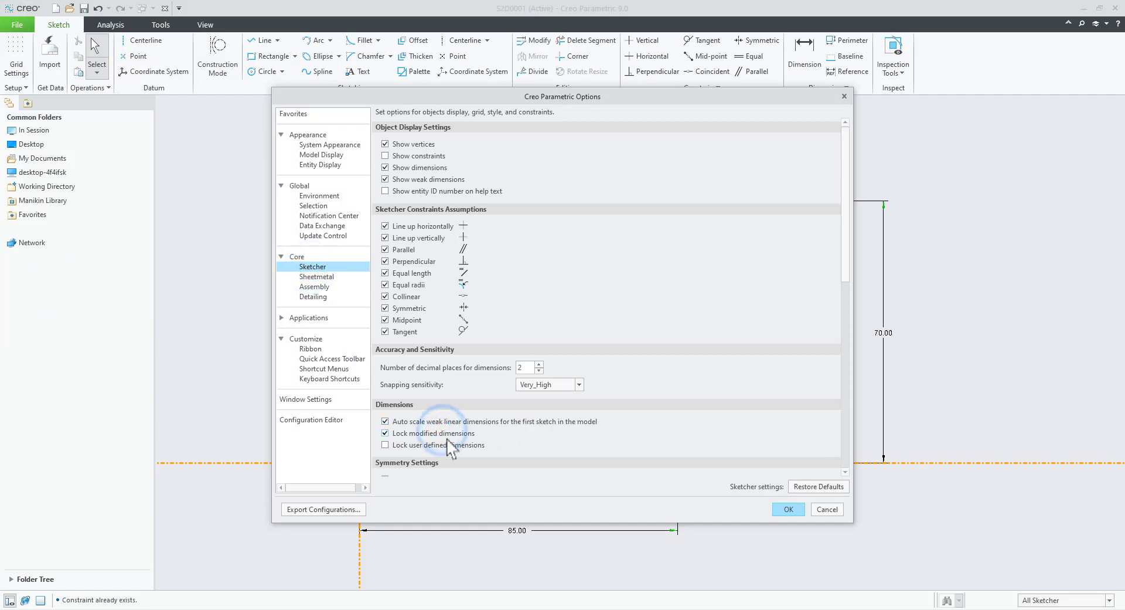
{"action": "left_click", "coordinate": [788, 508]}
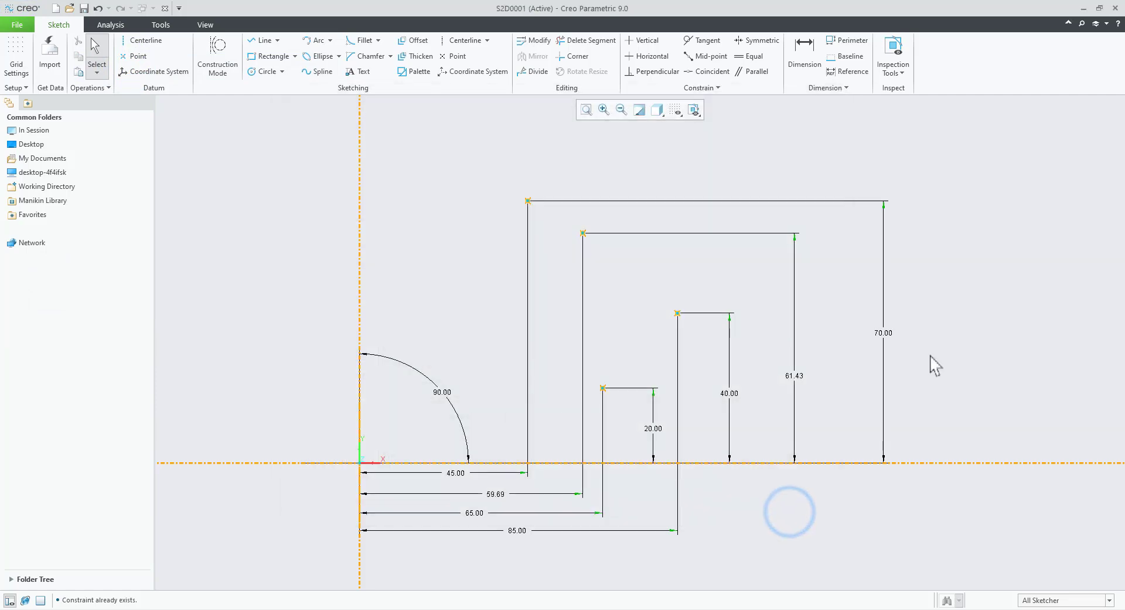
- Set the second-highest point's horizontal distance from the vertical centerline to 65, and move the point down to a height of about 55.5
{"action": "double_click", "coordinate": [495, 495]}
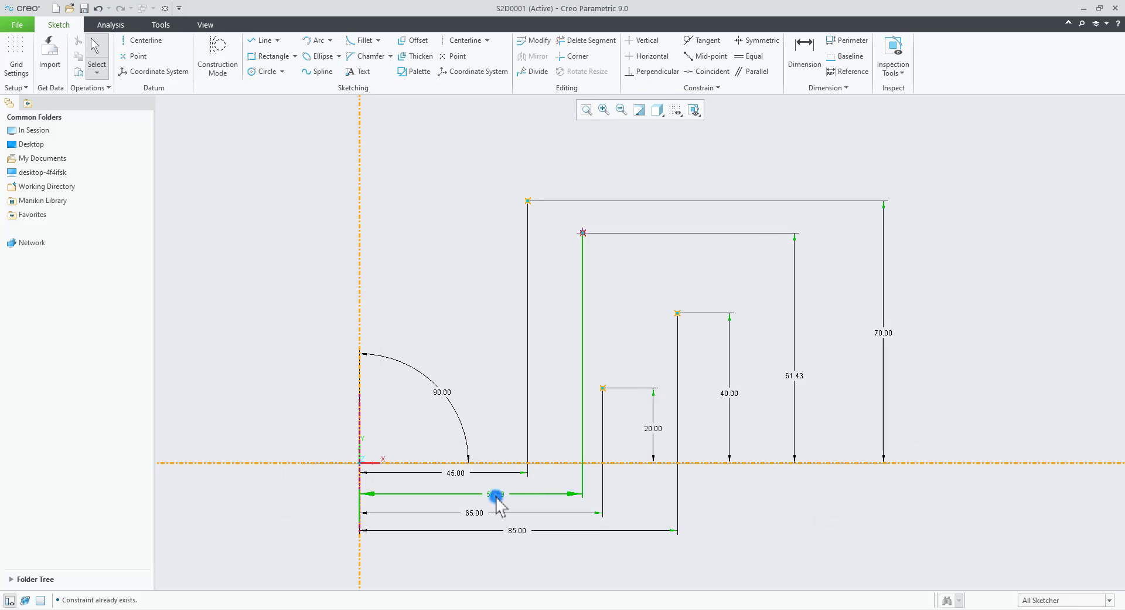
{"action": "type", "text": "65"}
{"action": "key", "text": "Return"}
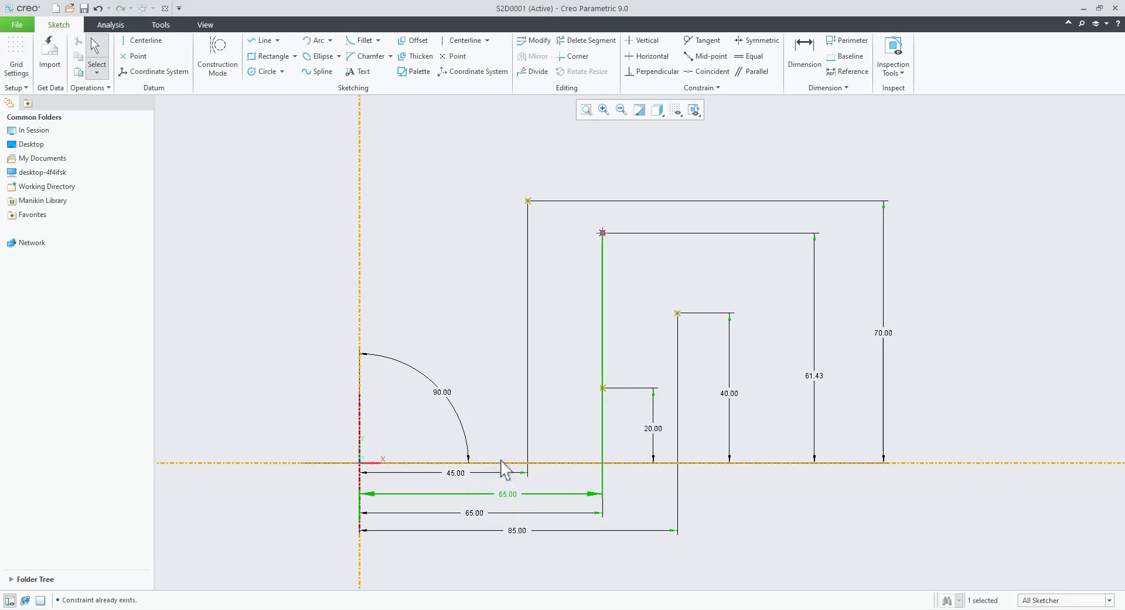
{"action": "key", "text": "Delete"}
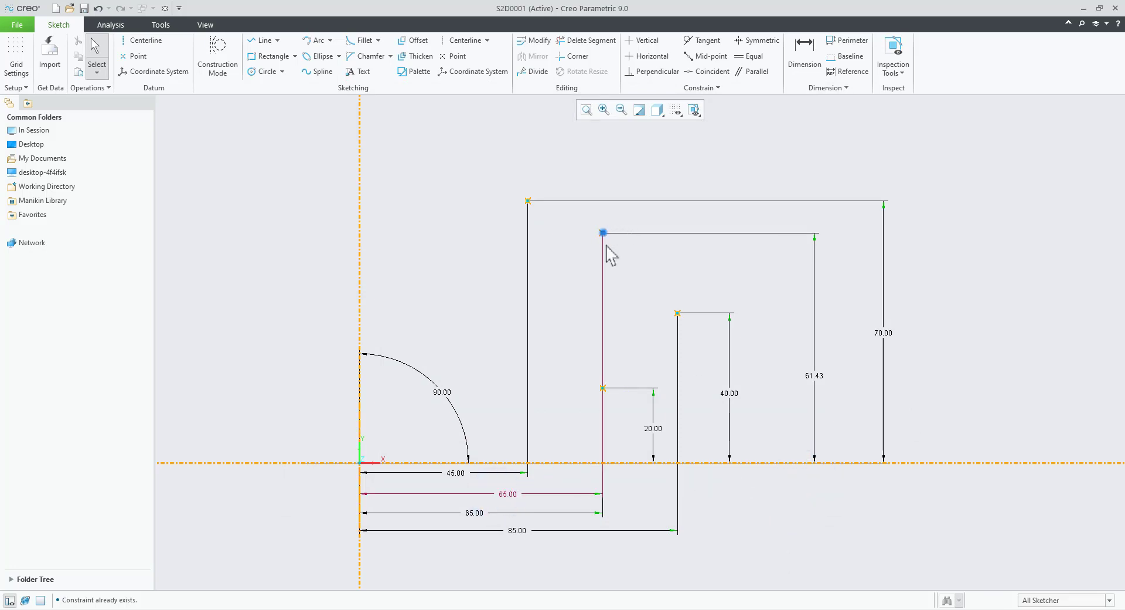
{"action": "left_click_drag", "start_coordinate": [603, 233], "coordinate": [558, 256]}
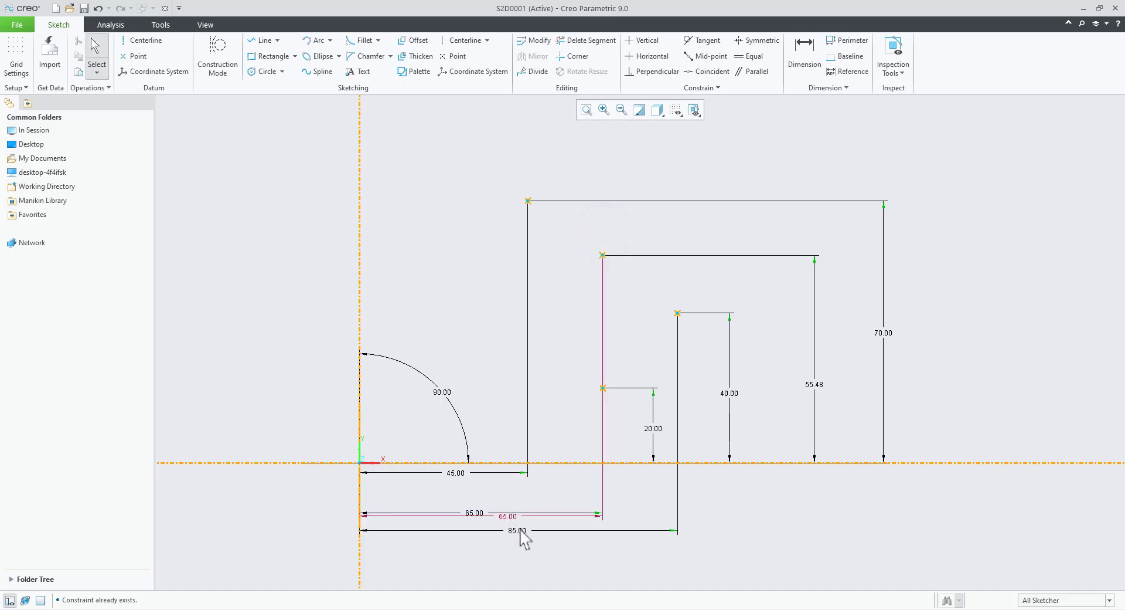
- Move the two lower points' horizontal dimensions further down so that they are clear of the second-highest point's 65 dimension
{"action": "left_click_drag", "start_coordinate": [520, 534], "coordinate": [522, 550]}
{"action": "left_click", "coordinate": [802, 558]}
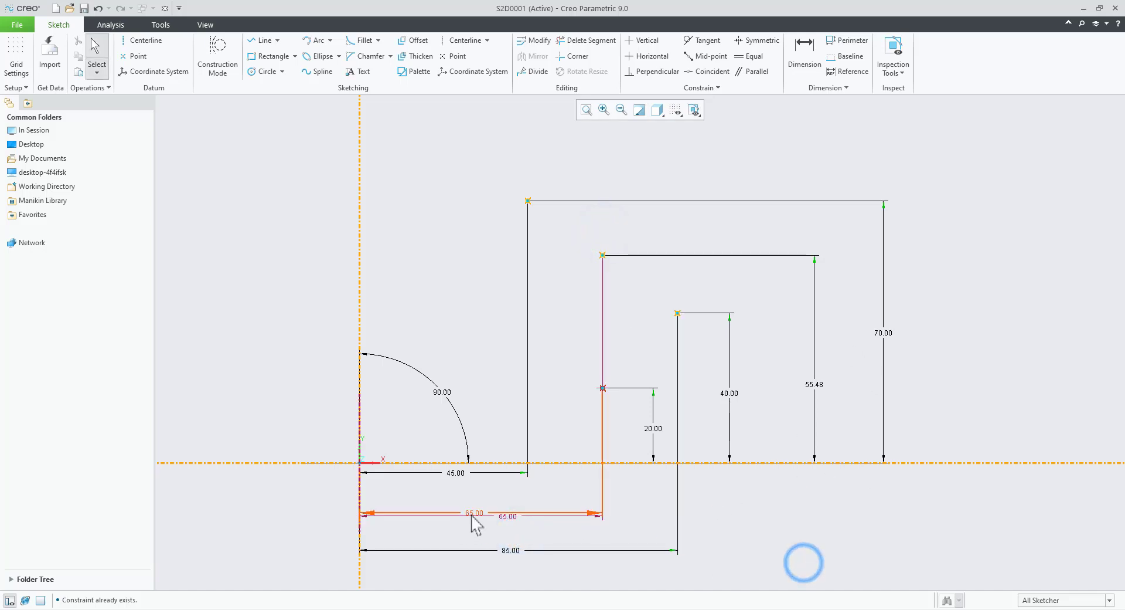
{"action": "left_click_drag", "start_coordinate": [472, 515], "coordinate": [504, 533]}
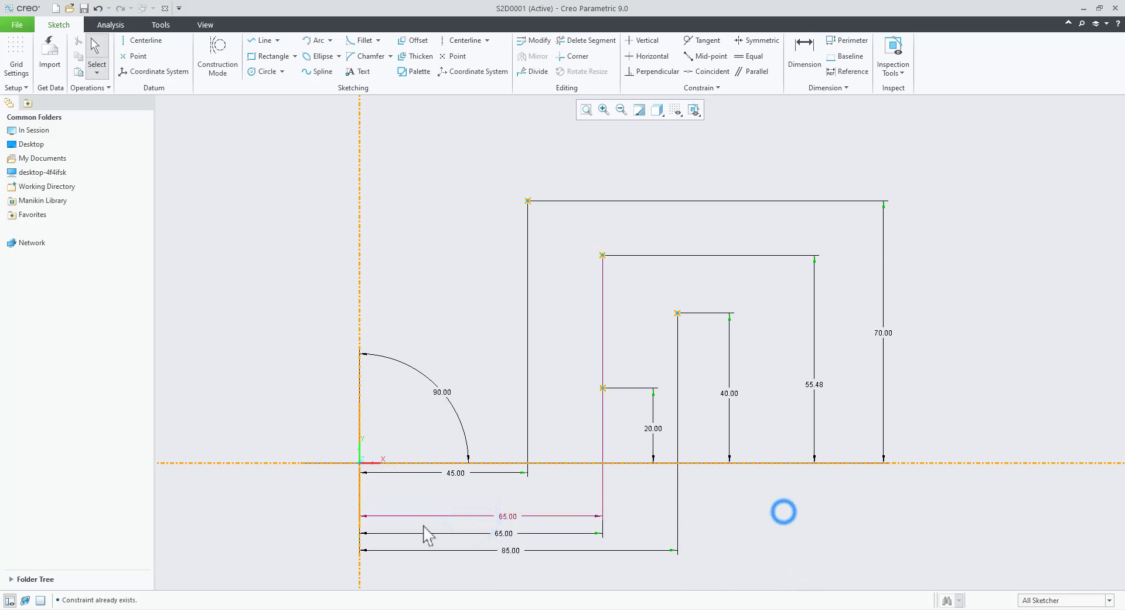
- Set the two lower points' horizontal distances from the vertical centerline to 70 and 95
{"action": "double_click", "coordinate": [503, 533]}
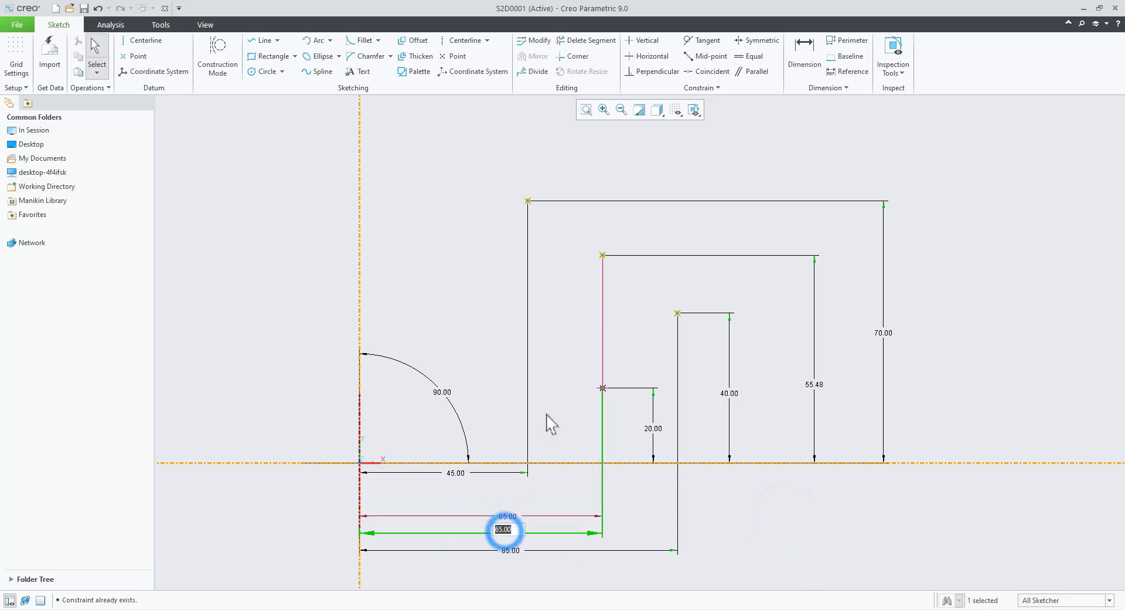
{"action": "type", "text": "6"}
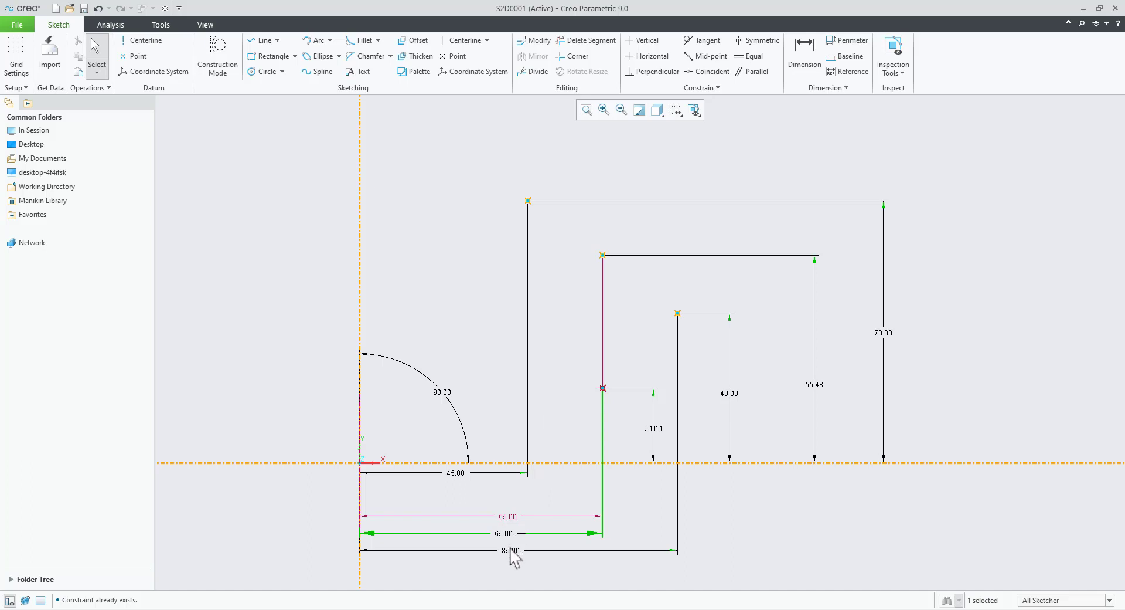
{"action": "double_click", "coordinate": [510, 551]}
{"action": "type", "text": "9"}
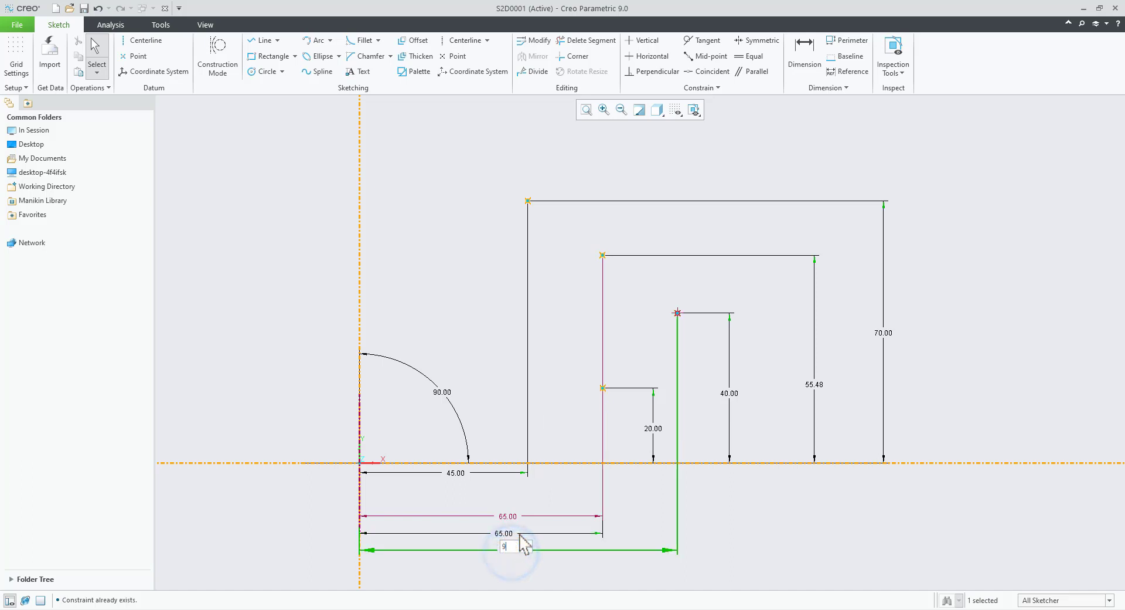
{"action": "type", "text": "5"}
{"action": "key", "text": "Return"}
{"action": "left_click", "coordinate": [815, 519]}
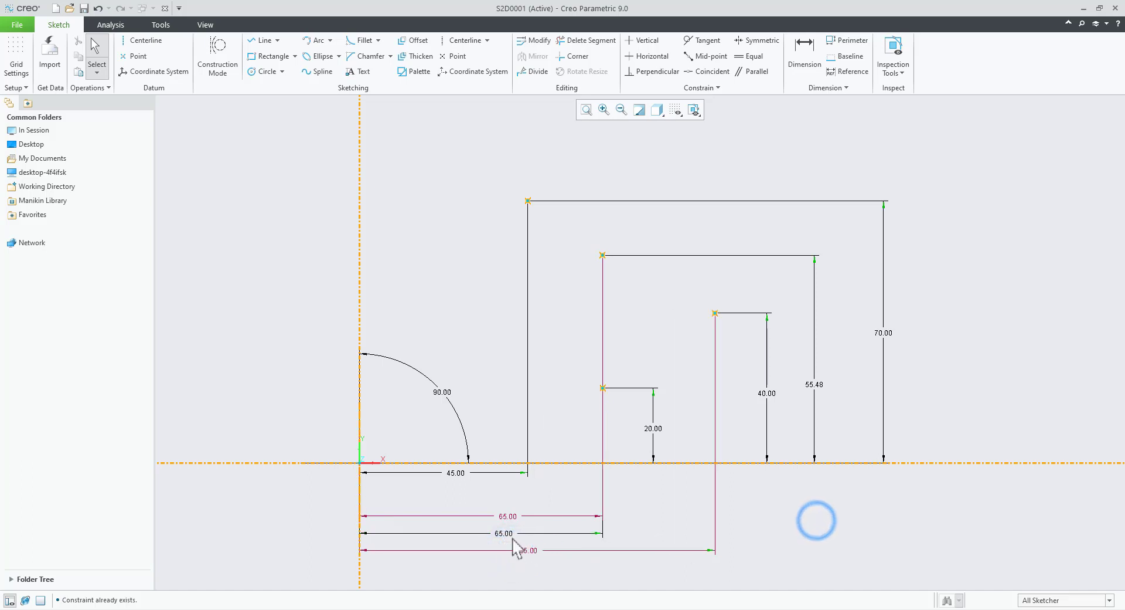
{"action": "type", "text": "70"}
{"action": "key", "text": "Return"}
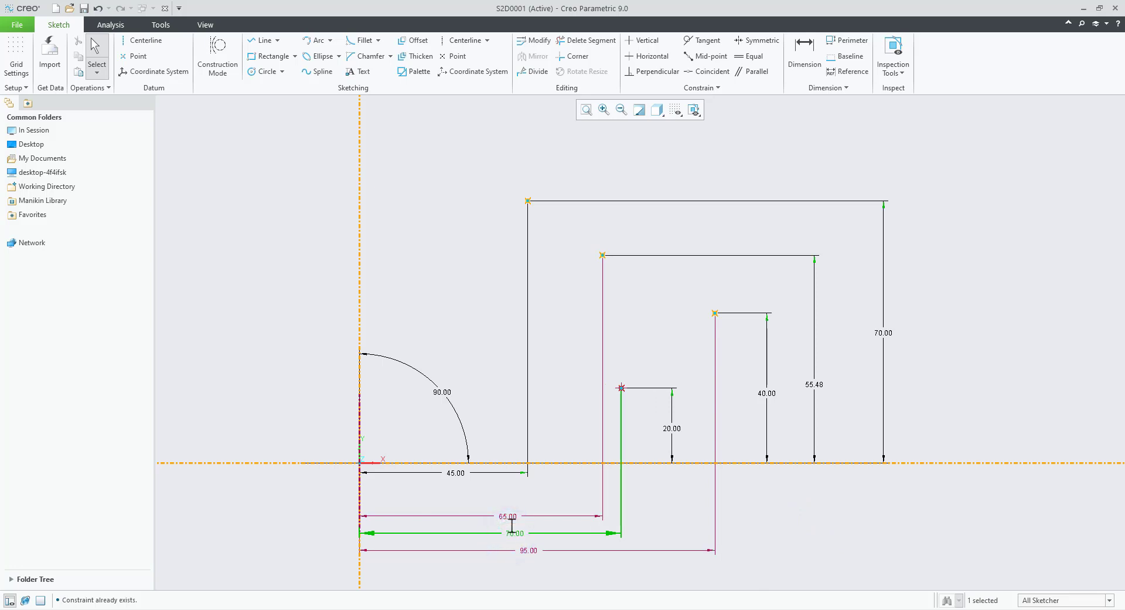
{"action": "left_click", "coordinate": [823, 536]}
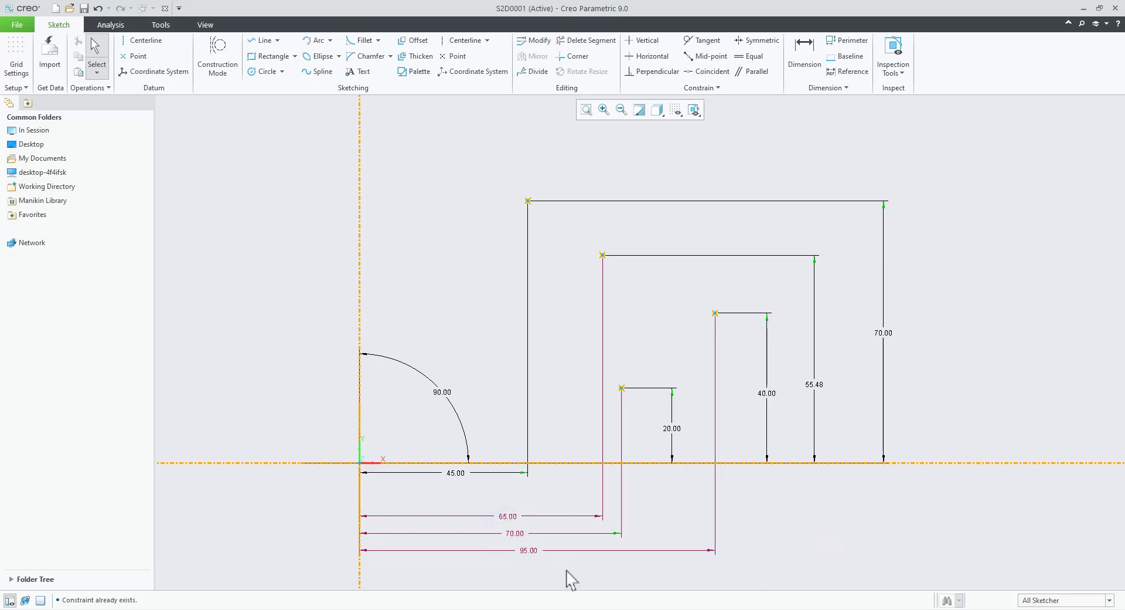
- Set the highest point's horizontal distance from the vertical centerline to 46
{"action": "double_click", "coordinate": [459, 471]}
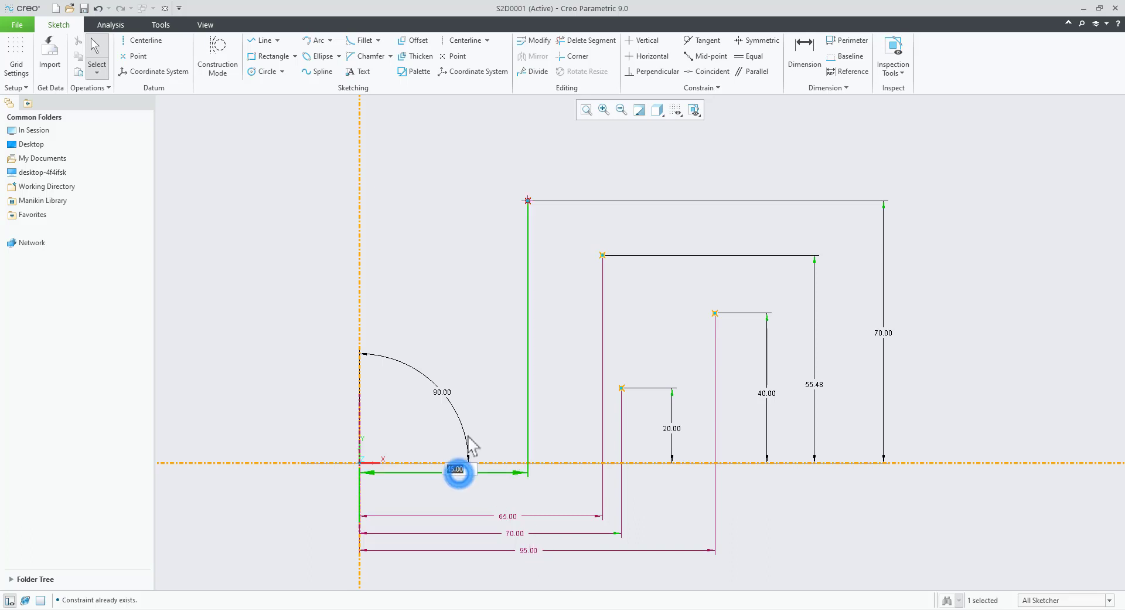
{"action": "type", "text": "46"}
{"action": "key", "text": "Return"}
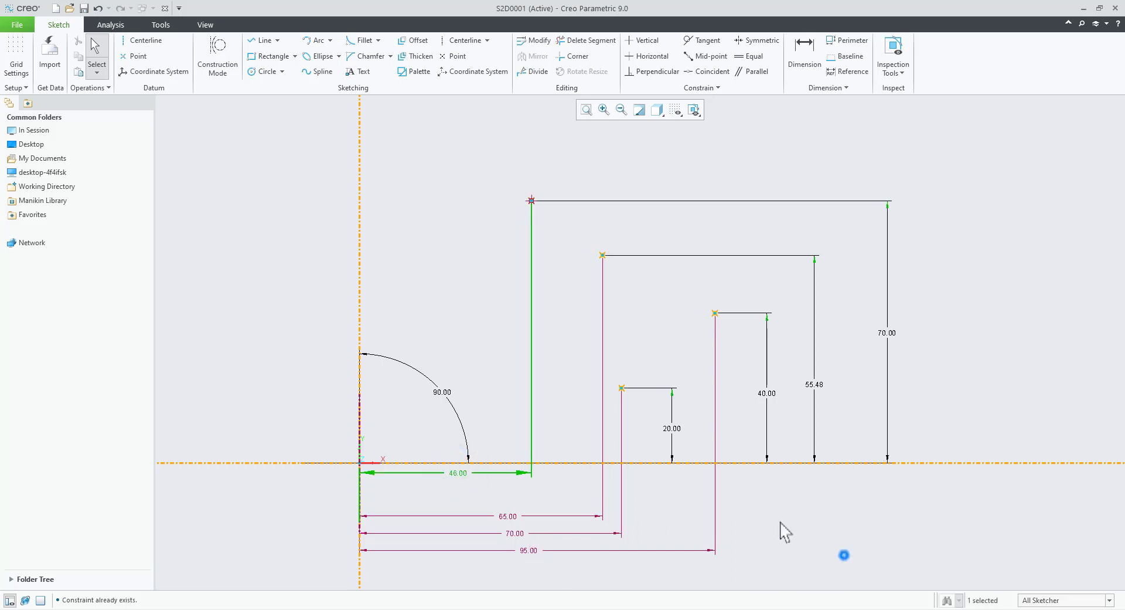
- Set the two lower points' vertical distances from the horizontal centerline to 25 and 42
{"action": "double_click", "coordinate": [674, 429]}
{"action": "type", "text": "25"}
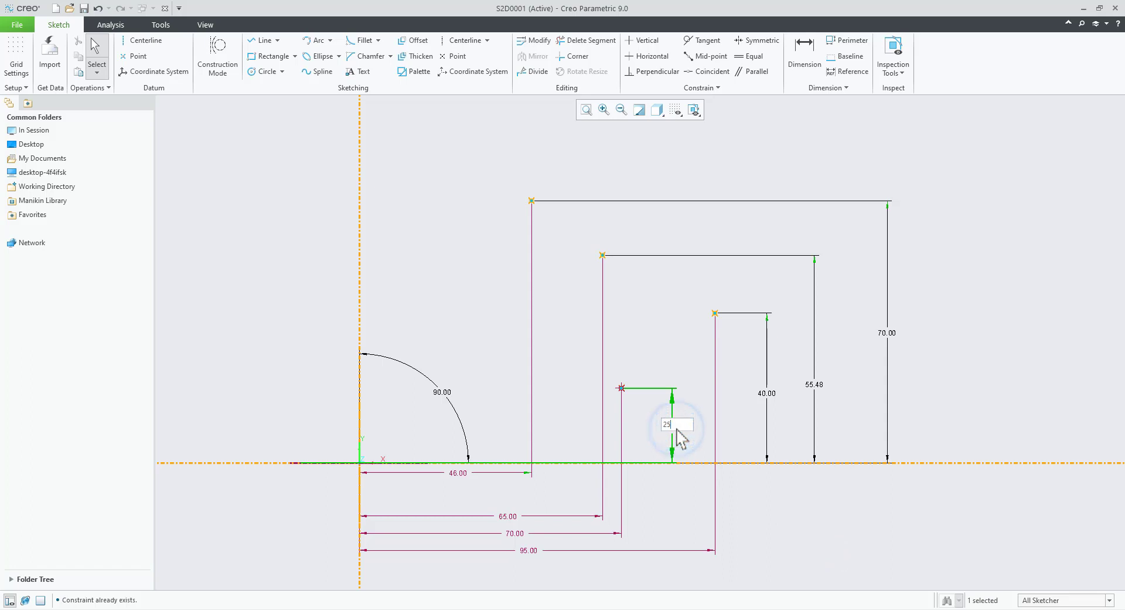
{"action": "key", "text": "Return"}
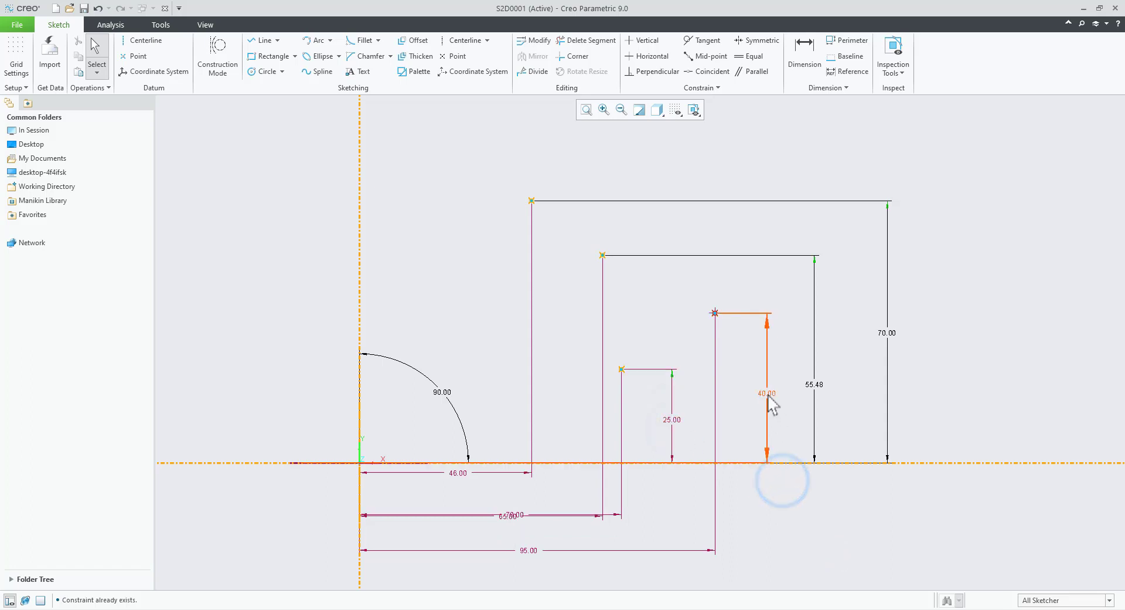
{"action": "double_click", "coordinate": [766, 392]}
{"action": "type", "text": "42"}
{"action": "key", "text": "Return"}
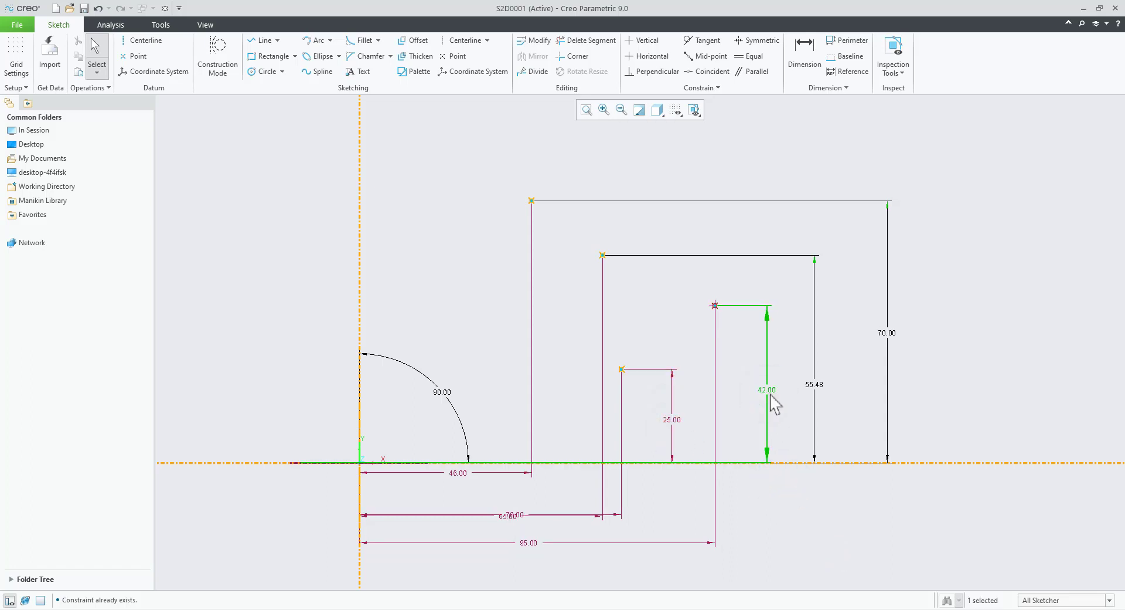
- Set the second-highest and highest points' vertical distances from the horizontal centerline to 60 and 80
{"action": "double_click", "coordinate": [816, 381]}
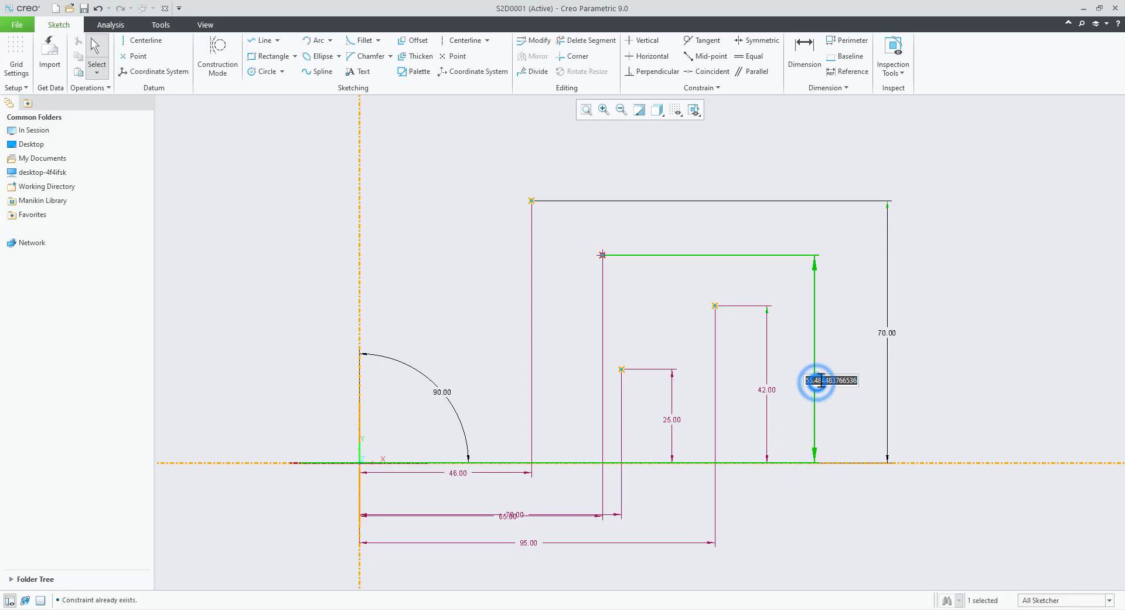
{"action": "type", "text": "60"}
{"action": "key", "text": "Return"}
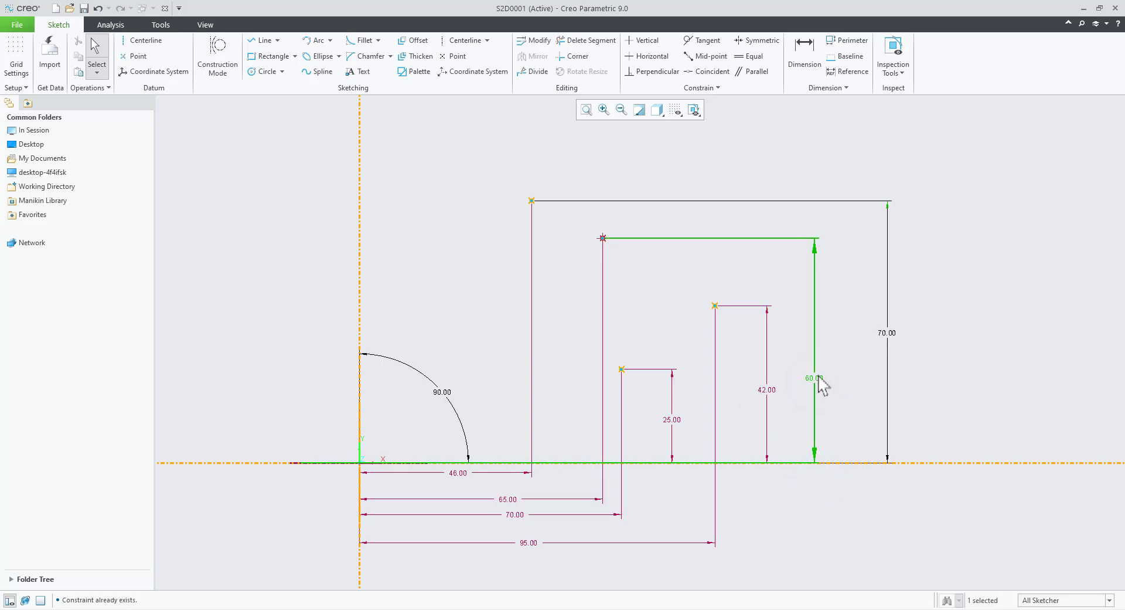
{"action": "double_click", "coordinate": [887, 331]}
{"action": "type", "text": "80"}
{"action": "key", "text": "Return"}
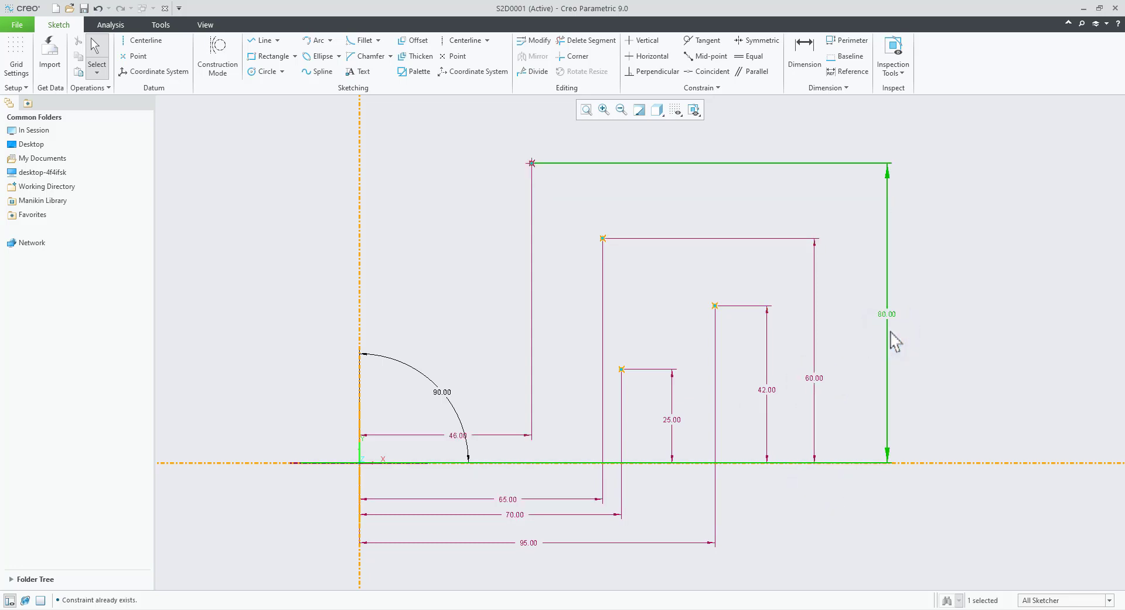
{"action": "left_click", "coordinate": [912, 330]}
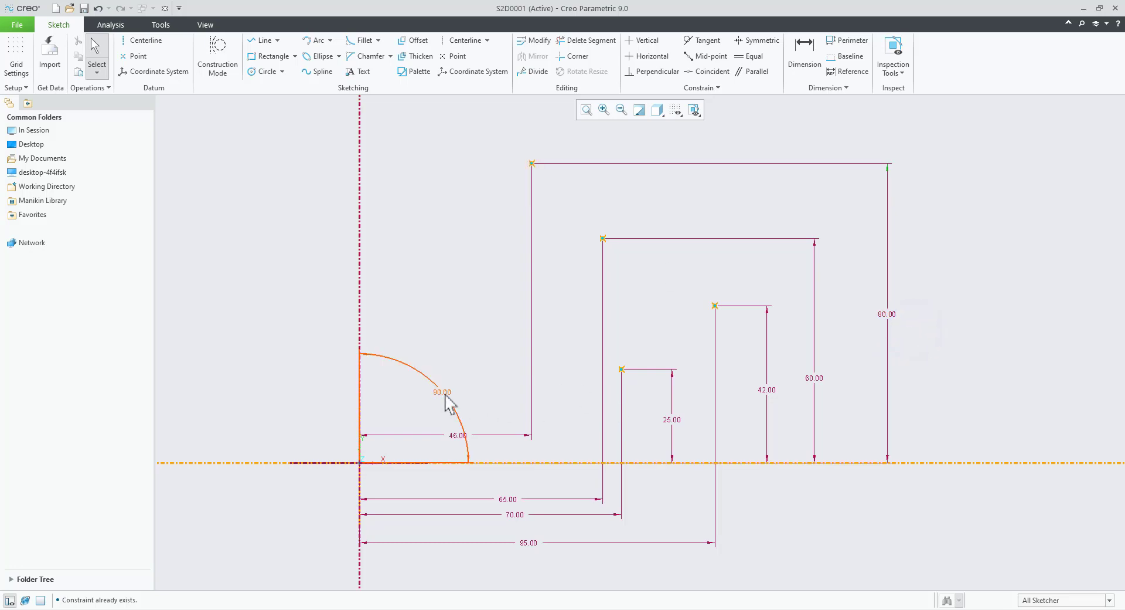
- Set the angle between the centerlines to 90 degrees and move the highest point's 46 dimension below the horizontal centerline
{"action": "type", "text": "90"}
{"action": "key", "text": "Return"}
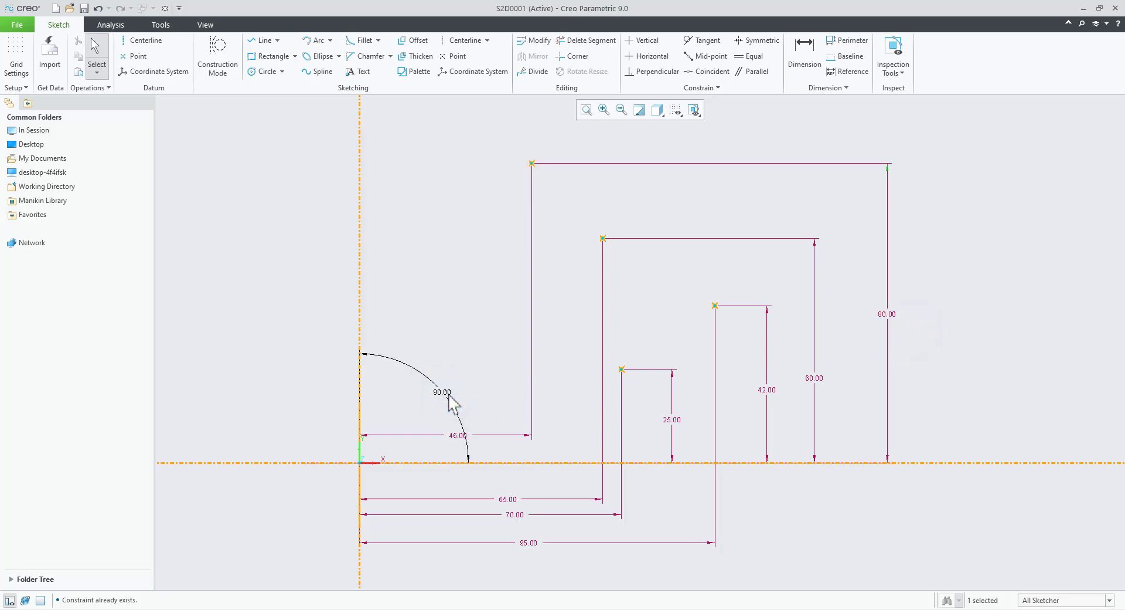
{"action": "left_click_drag", "start_coordinate": [454, 435], "coordinate": [456, 478]}
{"action": "left_click", "coordinate": [494, 346]}
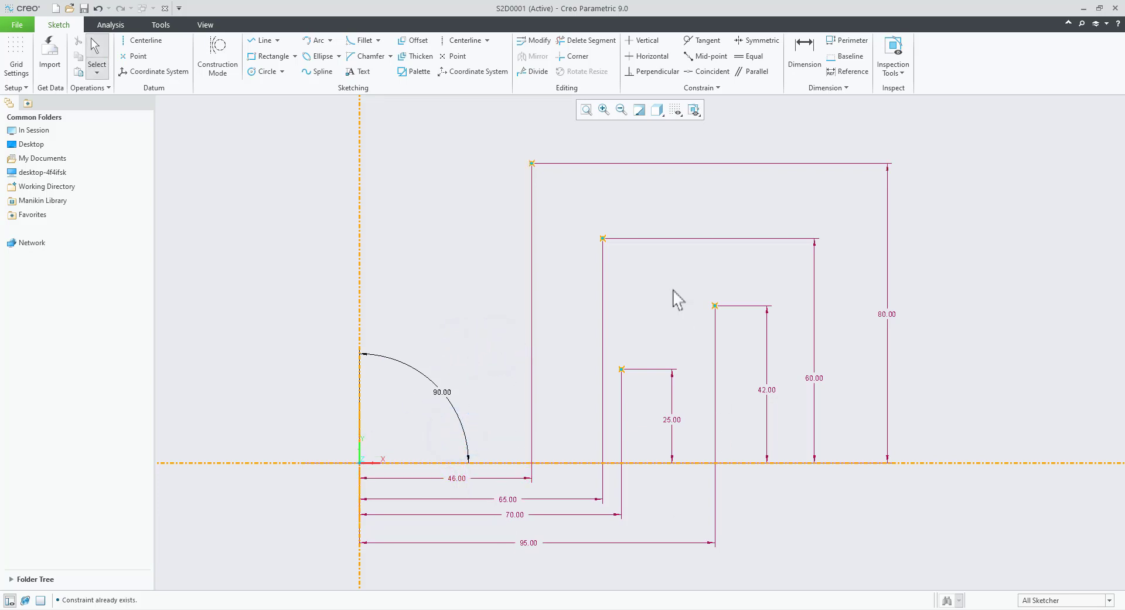
- Try to move the second-highest, lowest and highest points away from their dimensioned positions
{"action": "left_click_drag", "start_coordinate": [603, 239], "coordinate": [645, 244]}
{"action": "left_click", "coordinate": [641, 287]}
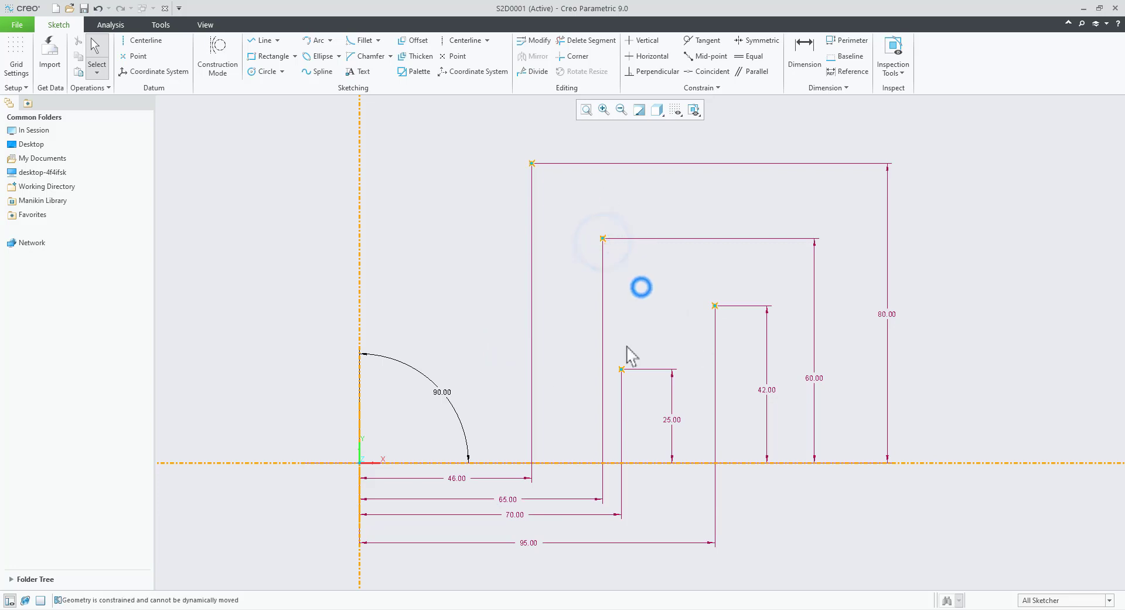
{"action": "left_click", "coordinate": [621, 369]}
{"action": "left_click", "coordinate": [665, 312]}
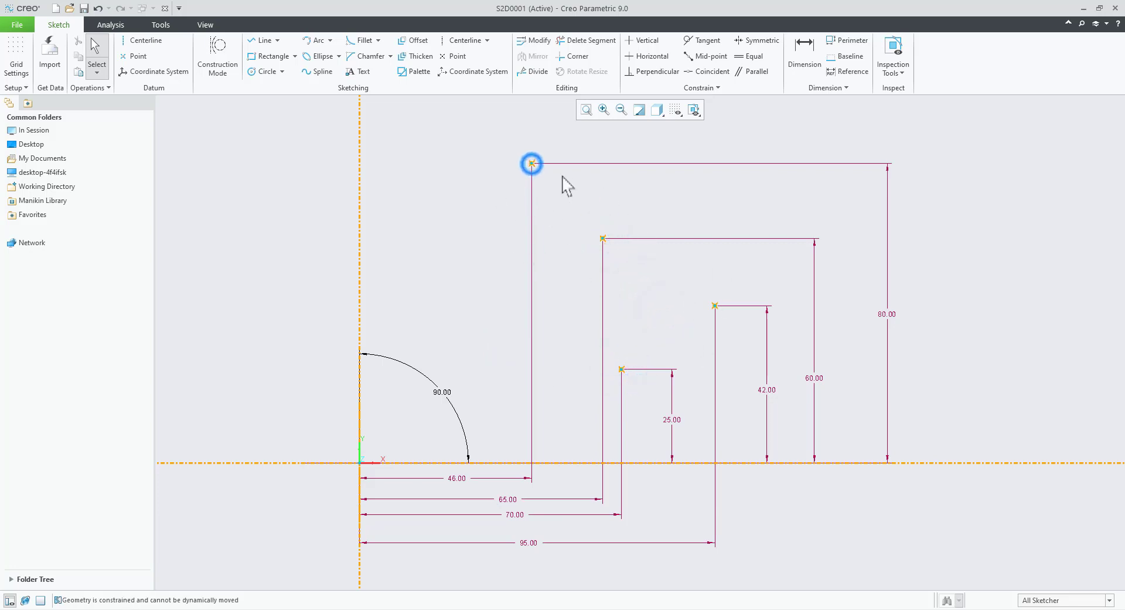
{"action": "left_click", "coordinate": [552, 217]}
{"action": "left_click", "coordinate": [639, 293]}
- Delete the four points together with their horizontal and vertical dimensions
{"action": "scroll", "coordinate": [651, 337], "scroll_direction": "up", "scroll_amount": 1}
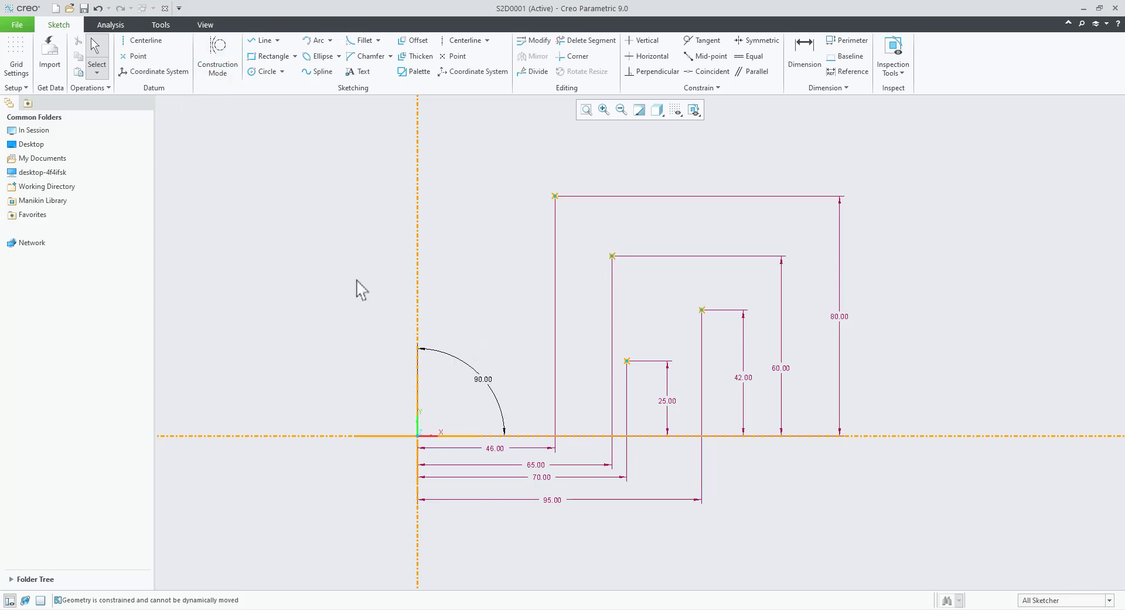
{"action": "scroll", "coordinate": [480, 443], "scroll_direction": "up", "scroll_amount": 4}
{"action": "scroll", "coordinate": [482, 431], "scroll_direction": "down", "scroll_amount": 5}
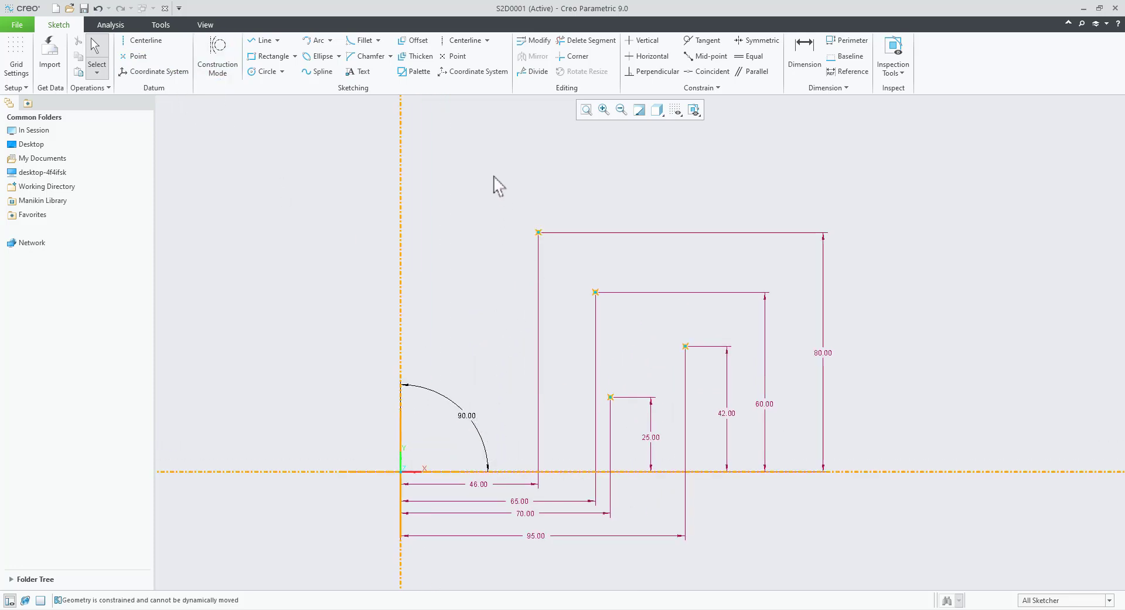
{"action": "left_click_drag", "start_coordinate": [494, 176], "coordinate": [887, 437]}
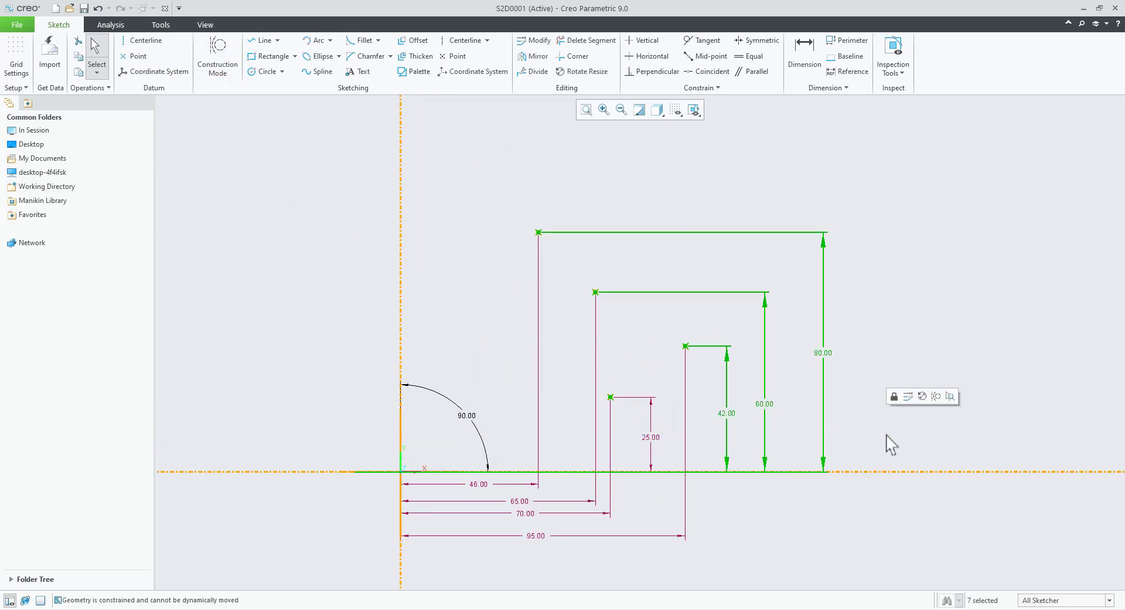
{"action": "key", "text": "Delete"}
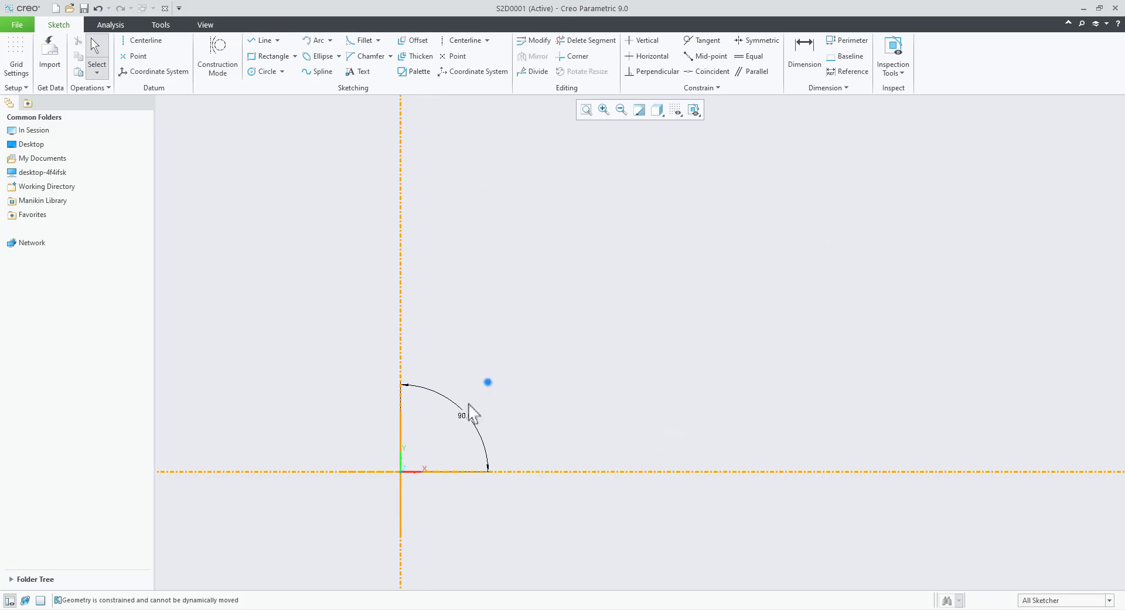
- Reposition the 90-degree angle dimension between the two centerlines
{"action": "left_click_drag", "start_coordinate": [472, 413], "coordinate": [488, 382]}
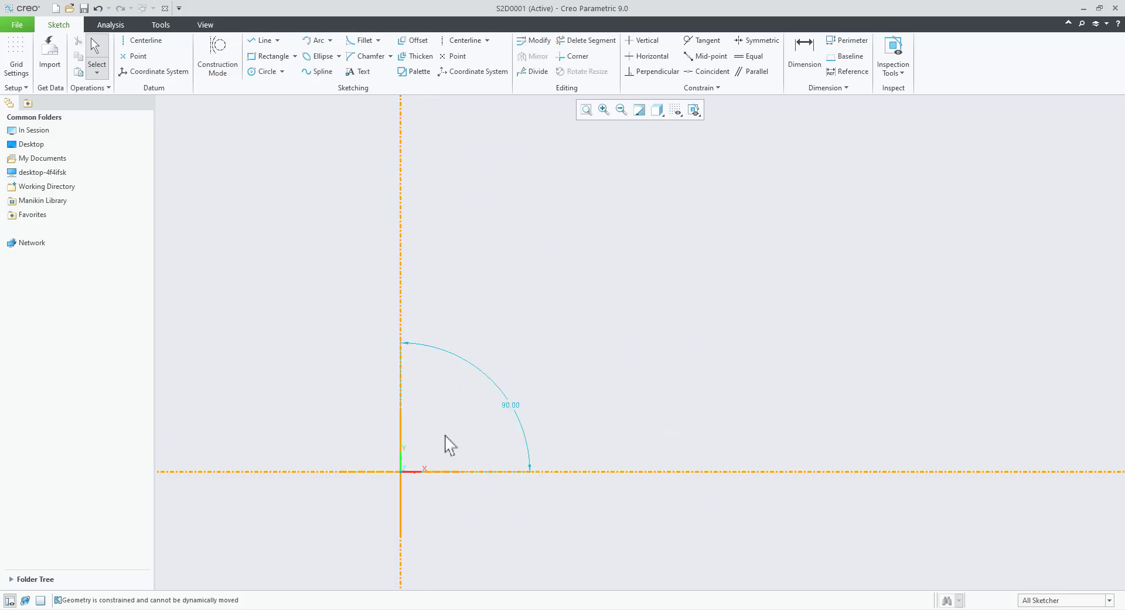
{"action": "left_click", "coordinate": [518, 404]}
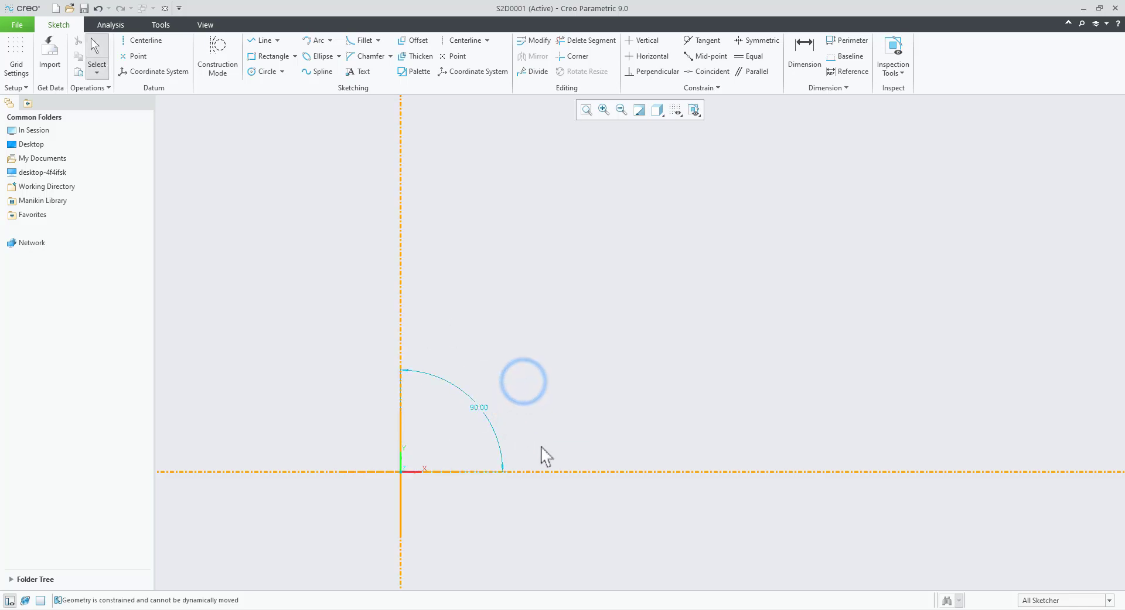
{"action": "left_click", "coordinate": [455, 503]}
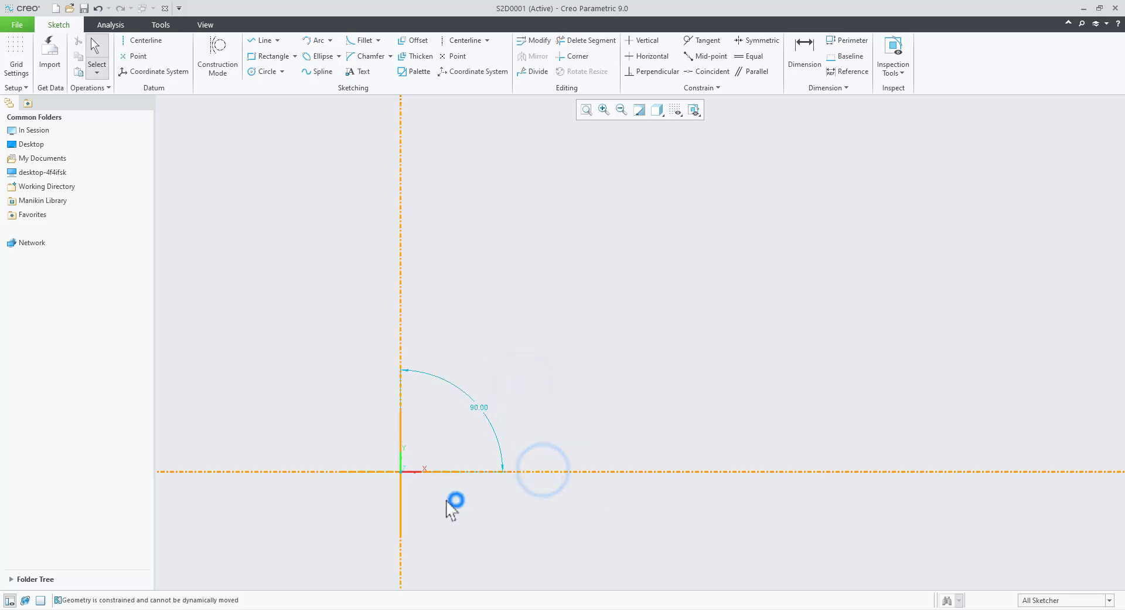
- Turn on the Constraints Display and examine the constraint symbols on the centerlines and coordinate system
{"action": "left_click", "coordinate": [676, 110]}
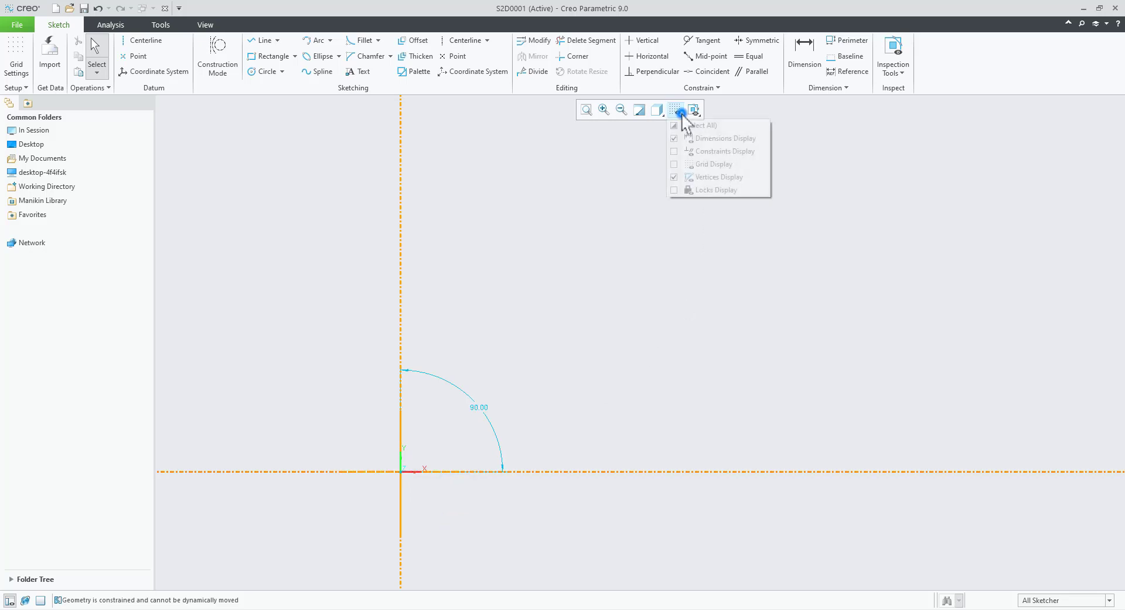
{"action": "left_click", "coordinate": [674, 151]}
{"action": "left_click", "coordinate": [579, 246]}
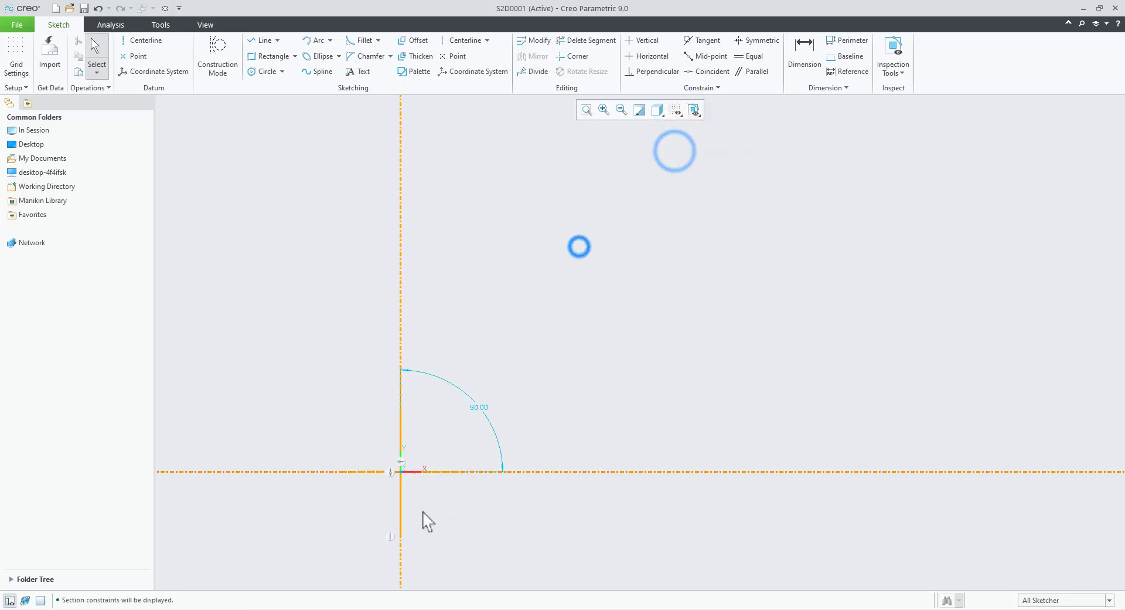
{"action": "scroll", "coordinate": [413, 510], "scroll_direction": "up", "scroll_amount": 2}
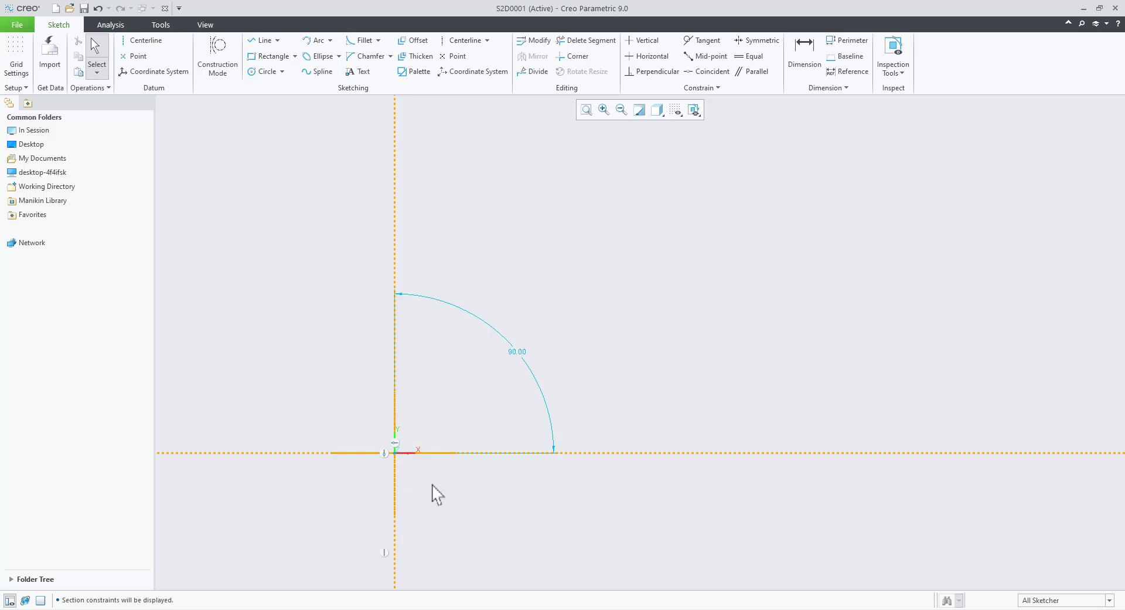
- Turn off the display of both the constraints and the dimensions in the sketch
{"action": "left_click", "coordinate": [675, 111]}
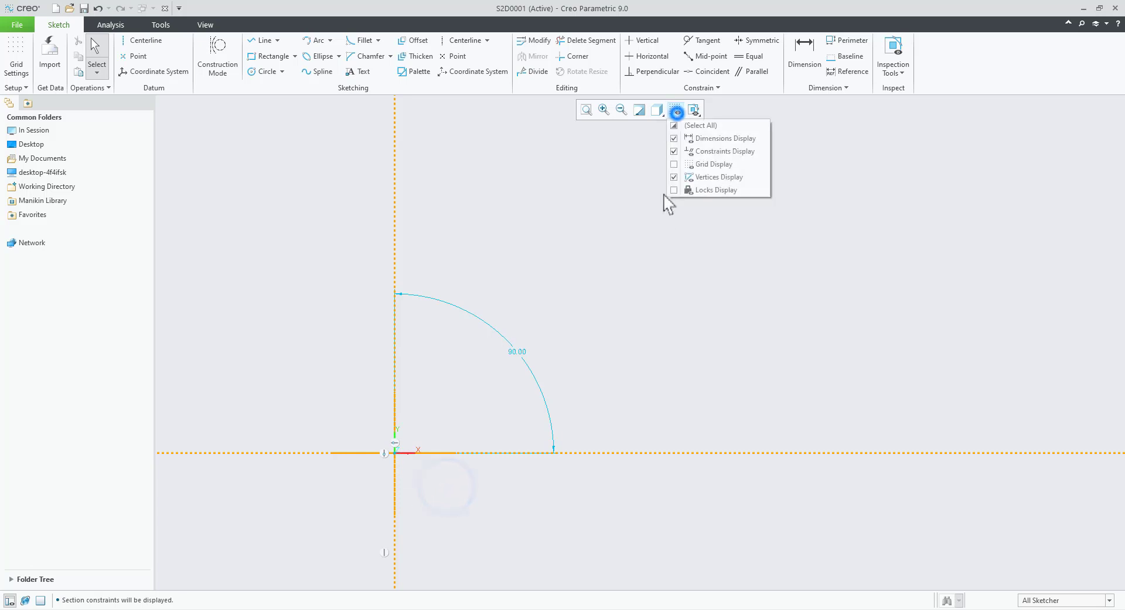
{"action": "left_click", "coordinate": [674, 152]}
{"action": "scroll", "coordinate": [317, 377], "scroll_direction": "down", "scroll_amount": 4}
{"action": "scroll", "coordinate": [548, 308], "scroll_direction": "up", "scroll_amount": 3}
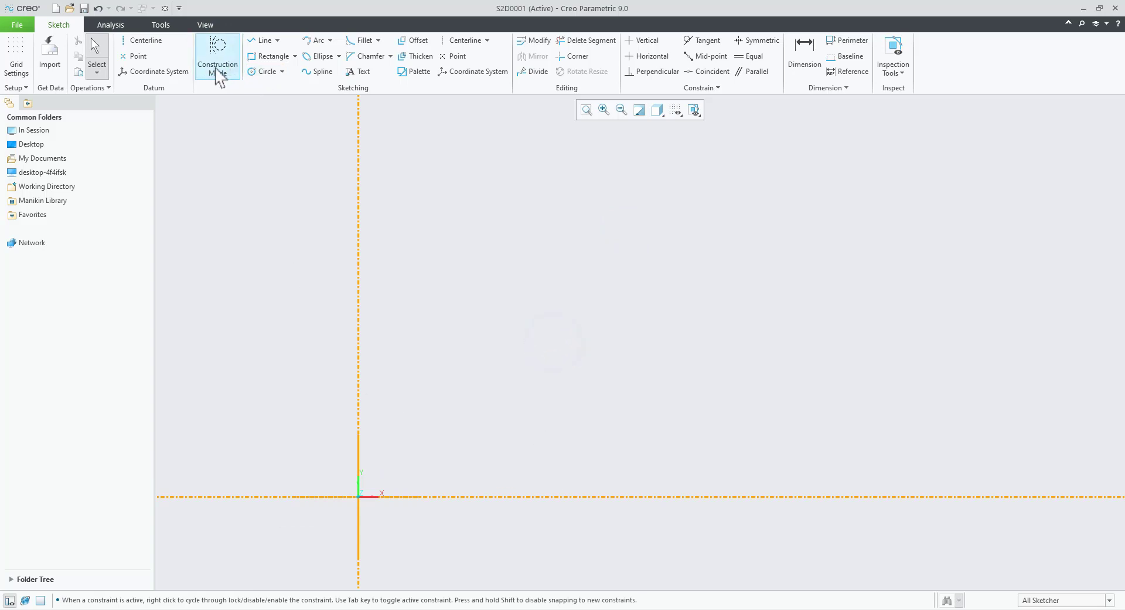
- Draw a solid corner rectangle in the empty area to the right of the vertical centerline
{"action": "scroll", "coordinate": [497, 296], "scroll_direction": "up", "scroll_amount": 2}
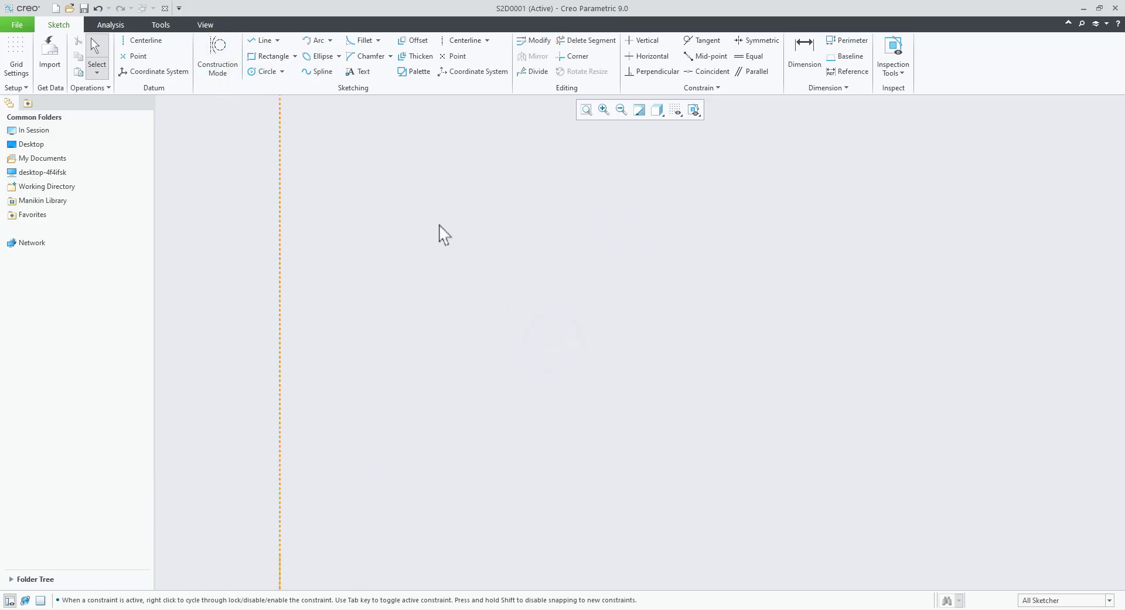
{"action": "left_click", "coordinate": [279, 55]}
{"action": "left_click", "coordinate": [424, 392]}
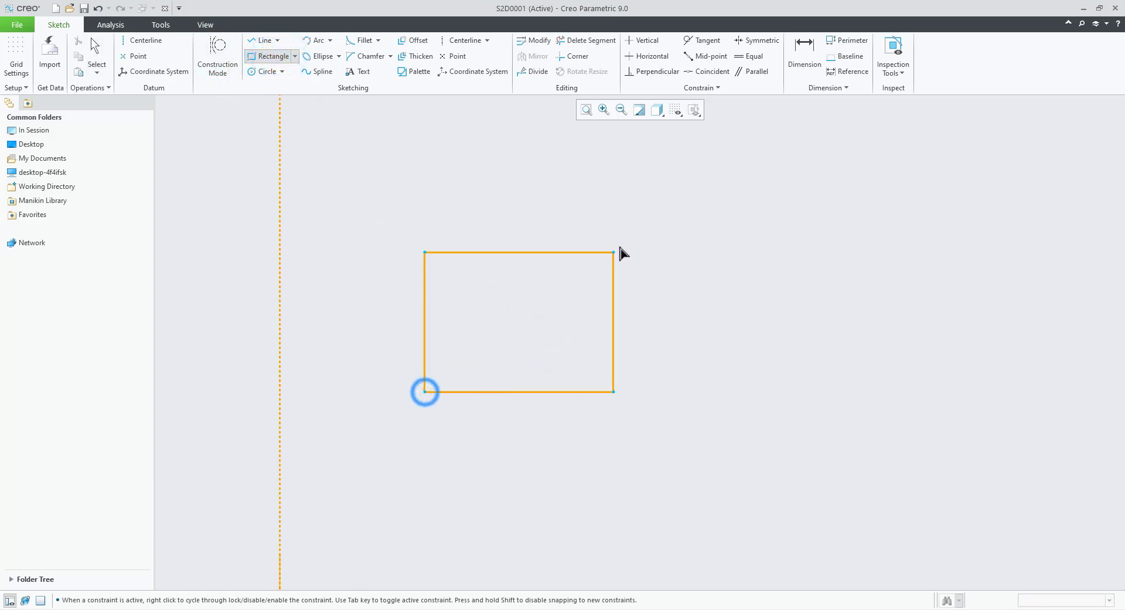
{"action": "left_click", "coordinate": [620, 246]}
{"action": "middle_click", "coordinate": [711, 331]}
{"action": "scroll", "coordinate": [601, 247], "scroll_direction": "up", "scroll_amount": 2}
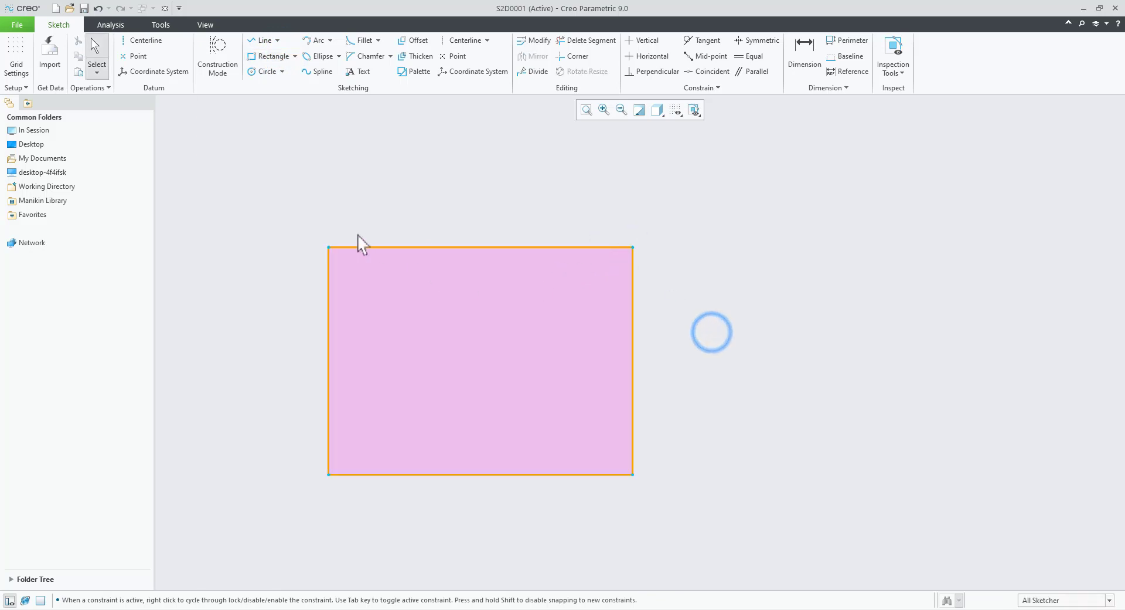
- Draw a solid circle beyond the rectangle's upper-right corner, smaller than the rectangle
{"action": "left_click", "coordinate": [265, 71]}
{"action": "left_click", "coordinate": [797, 206]}
{"action": "left_click", "coordinate": [798, 287]}
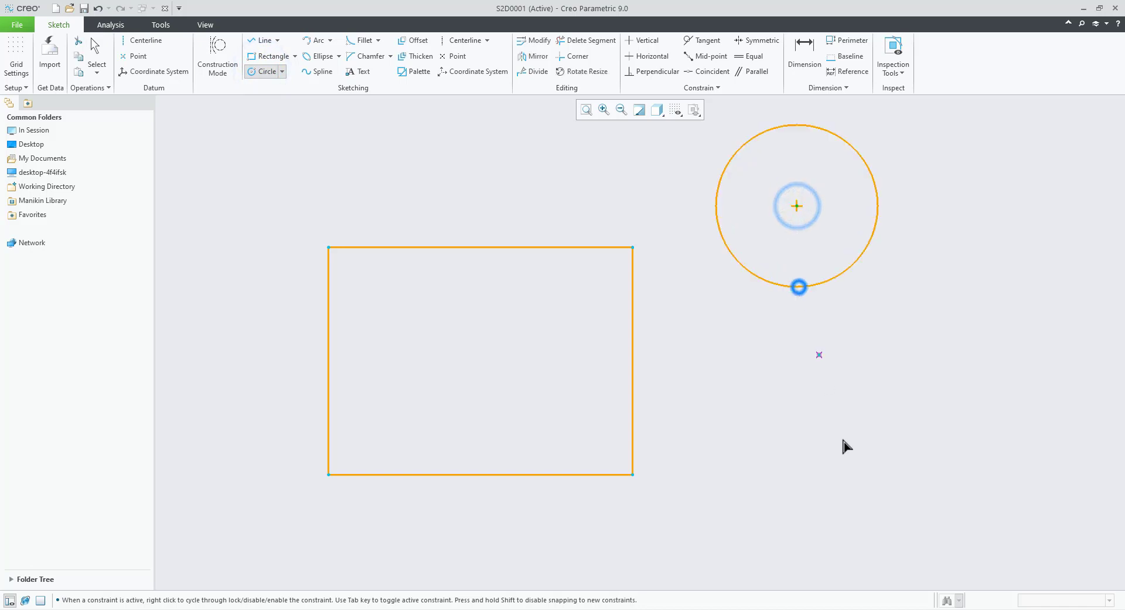
{"action": "middle_click", "coordinate": [842, 438]}
{"action": "left_click", "coordinate": [759, 341]}
{"action": "scroll", "coordinate": [680, 387], "scroll_direction": "down", "scroll_amount": 2}
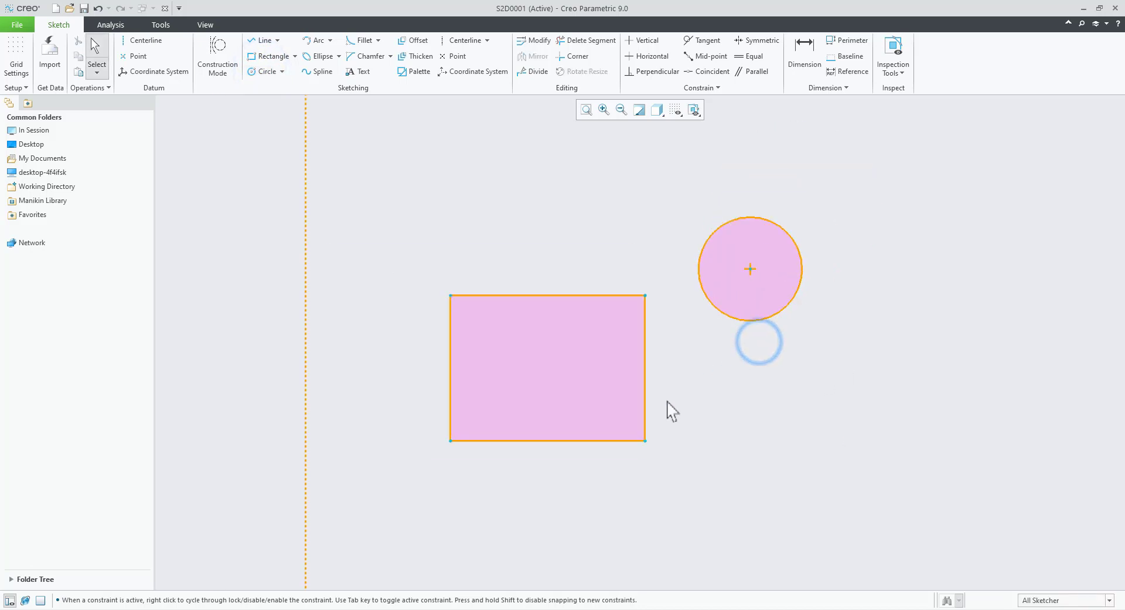
- Turn Shade Closed Loops off and back on to compare how the rectangle and circle are displayed
{"action": "scroll", "coordinate": [789, 399], "scroll_direction": "up", "scroll_amount": 1}
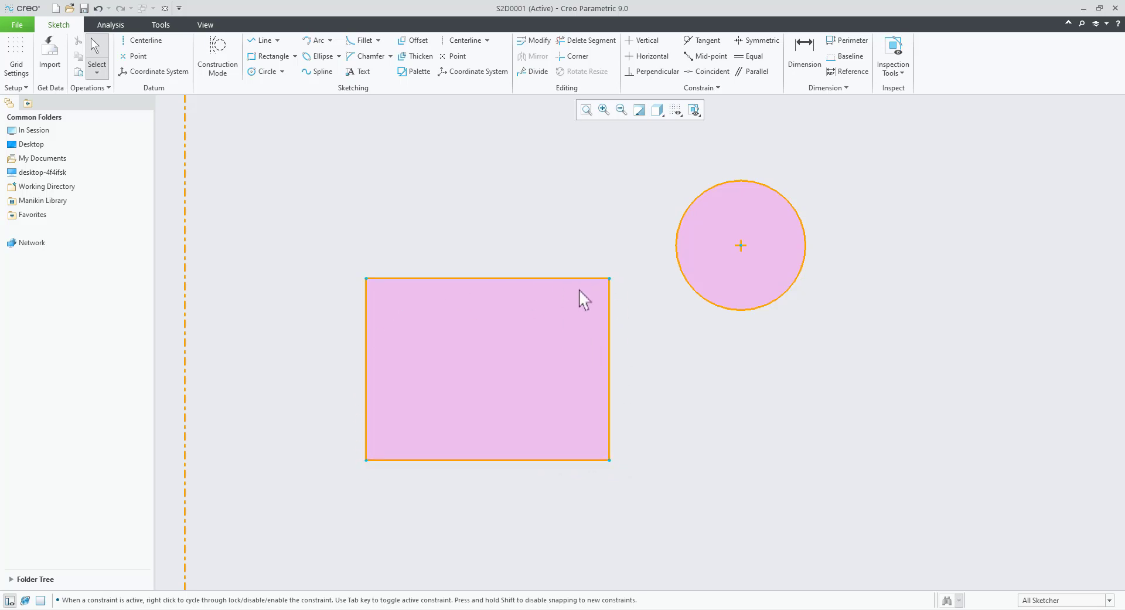
{"action": "scroll", "coordinate": [485, 432], "scroll_direction": "up", "scroll_amount": 3}
{"action": "scroll", "coordinate": [492, 408], "scroll_direction": "down", "scroll_amount": 2}
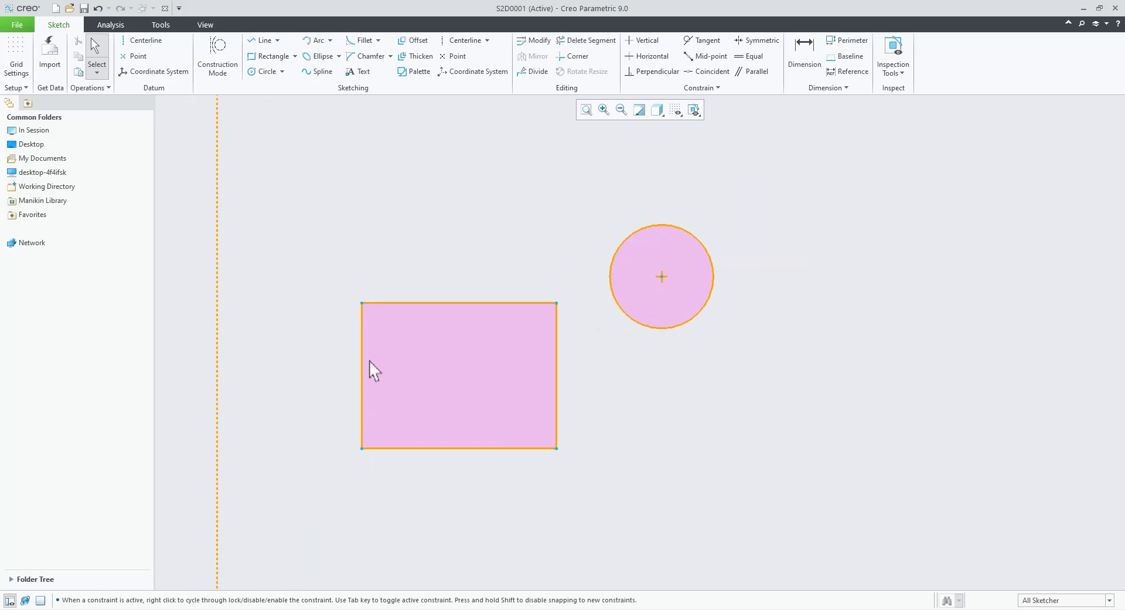
{"action": "left_click", "coordinate": [694, 111]}
{"action": "left_click", "coordinate": [693, 177]}
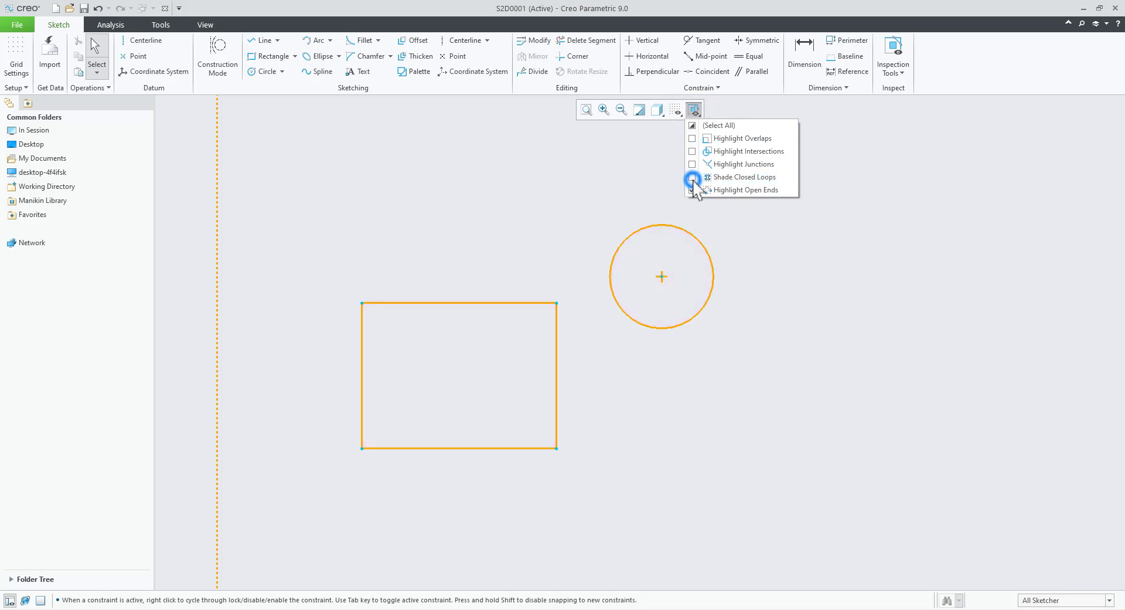
{"action": "left_click", "coordinate": [692, 177]}
{"action": "left_click", "coordinate": [656, 384]}
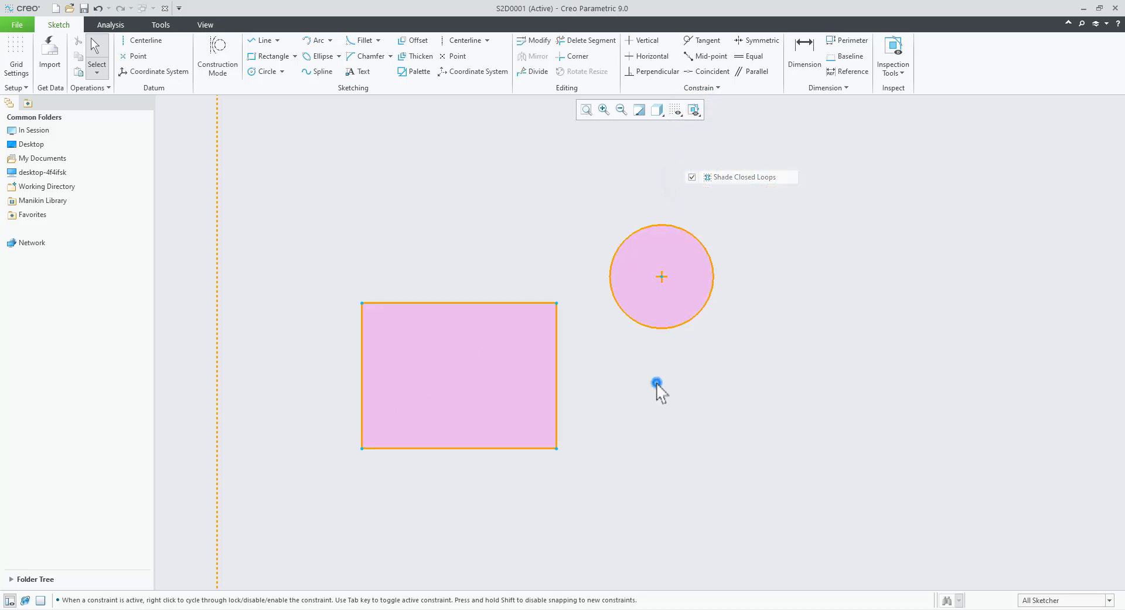
{"action": "scroll", "coordinate": [563, 354], "scroll_direction": "up", "scroll_amount": 3}
{"action": "scroll", "coordinate": [790, 397], "scroll_direction": "down", "scroll_amount": 2}
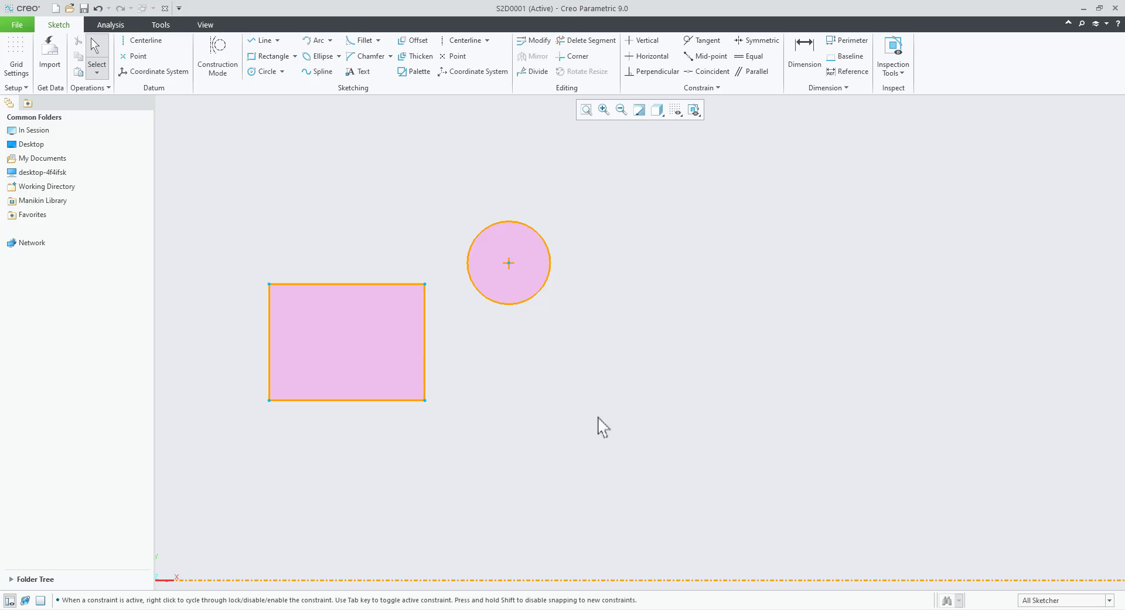
- Switch on Construction Mode and draw a construction rectangle to the right of the circle
{"action": "scroll", "coordinate": [595, 241], "scroll_direction": "down", "scroll_amount": 3}
{"action": "left_click", "coordinate": [216, 63]}
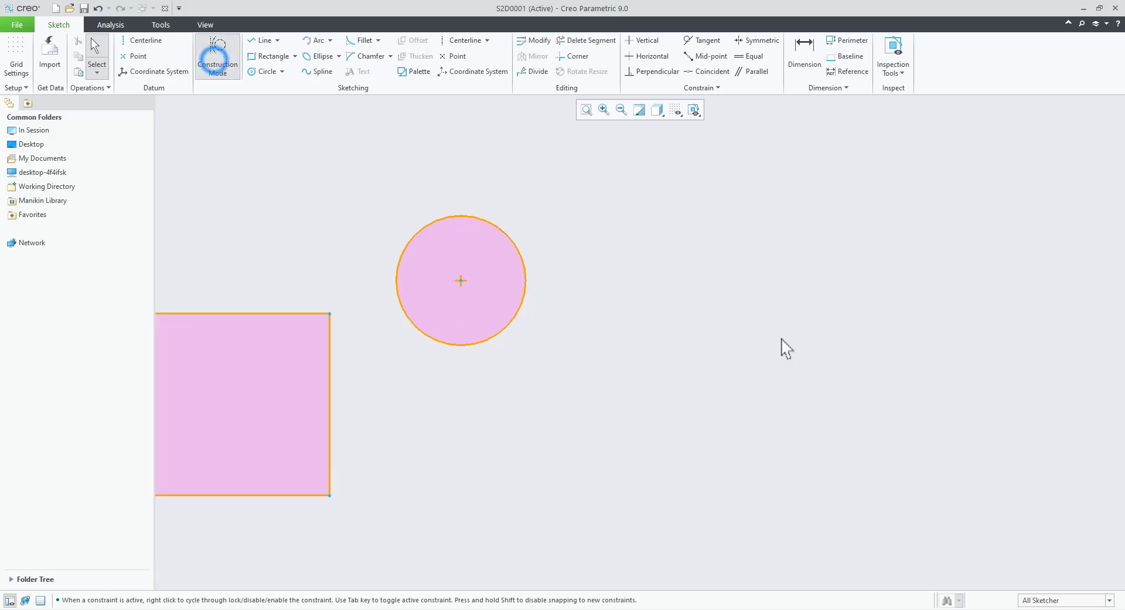
{"action": "left_click", "coordinate": [277, 55]}
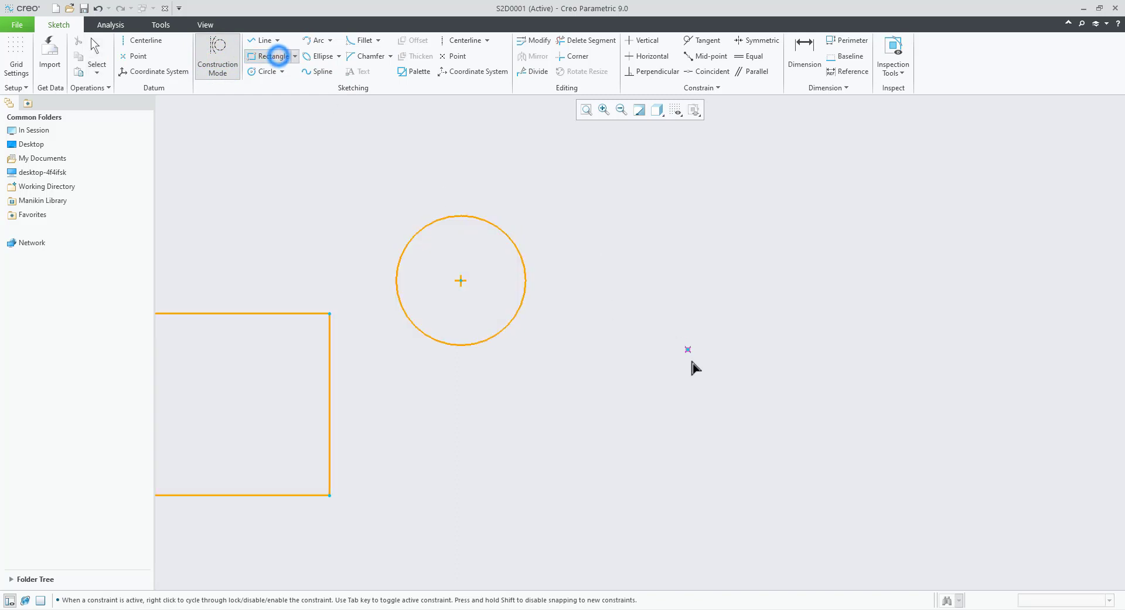
{"action": "left_click", "coordinate": [696, 380]}
{"action": "left_click", "coordinate": [888, 257]}
{"action": "middle_click", "coordinate": [994, 314]}
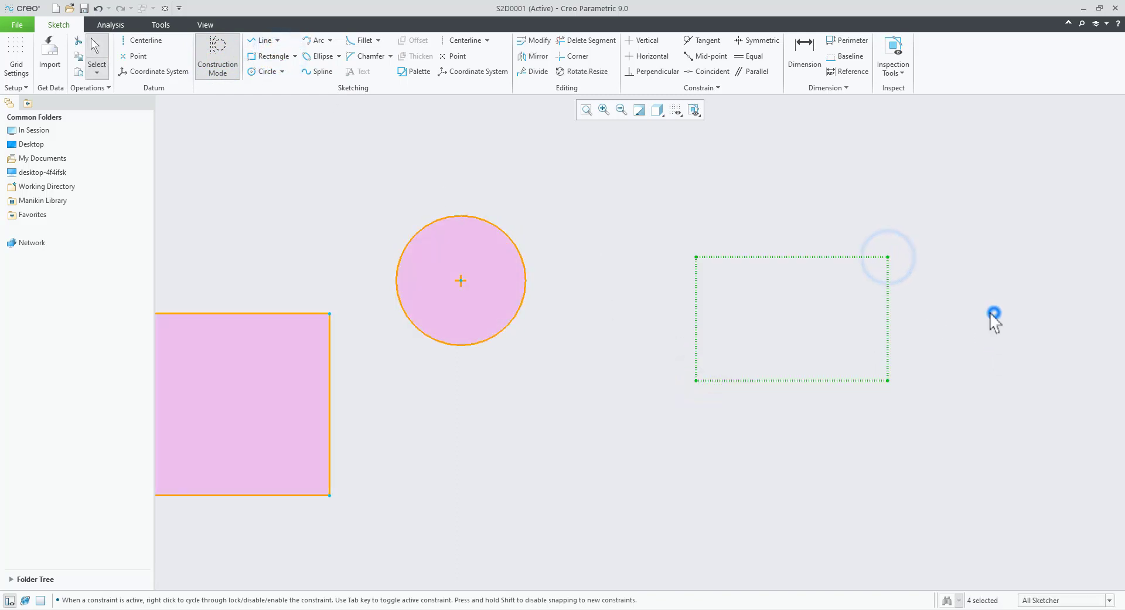
{"action": "key", "text": "Delete"}
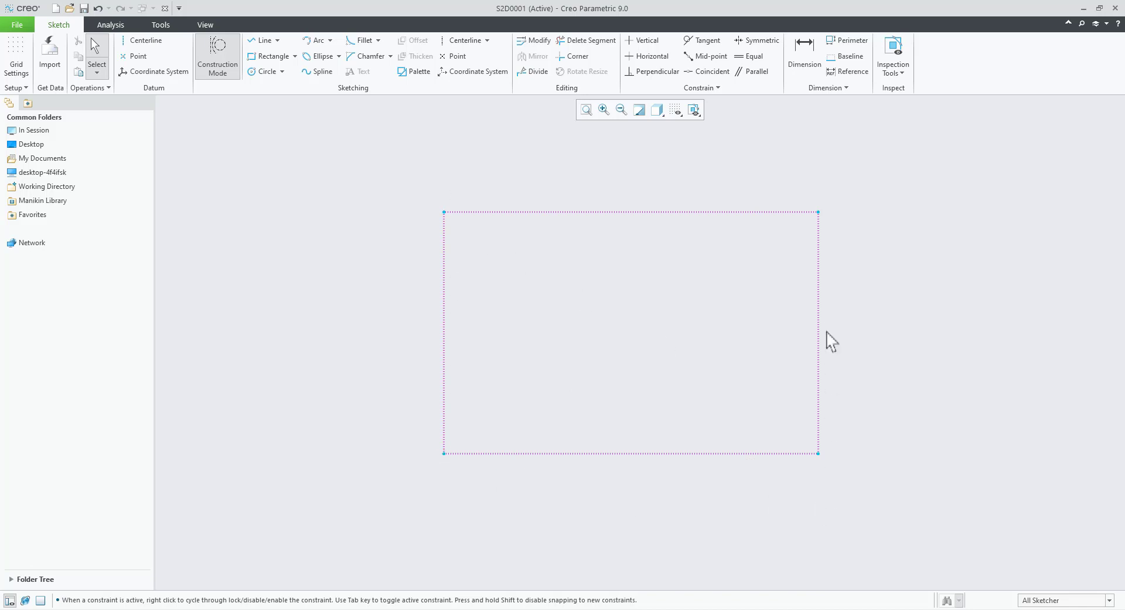
{"action": "scroll", "coordinate": [319, 355], "scroll_direction": "up", "scroll_amount": 3}
{"action": "scroll", "coordinate": [647, 387], "scroll_direction": "down", "scroll_amount": 2}
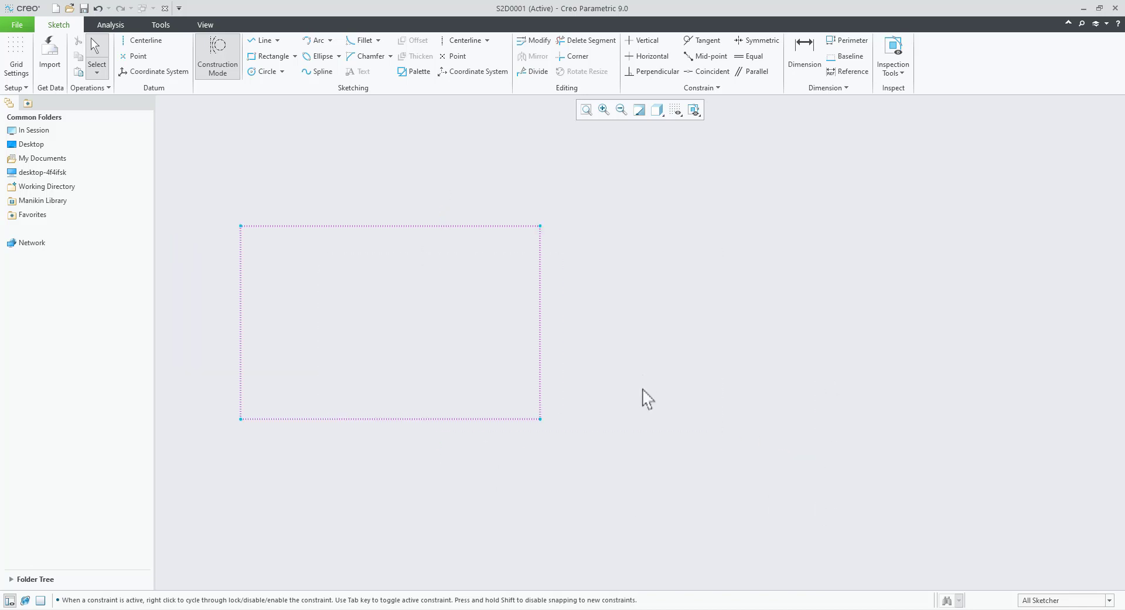
- Draw a construction chain of three lines, shaped like an open trapezoid, to the right of the construction rectangle
{"action": "left_click", "coordinate": [261, 40]}
{"action": "left_click", "coordinate": [731, 405]}
{"action": "left_click", "coordinate": [830, 245]}
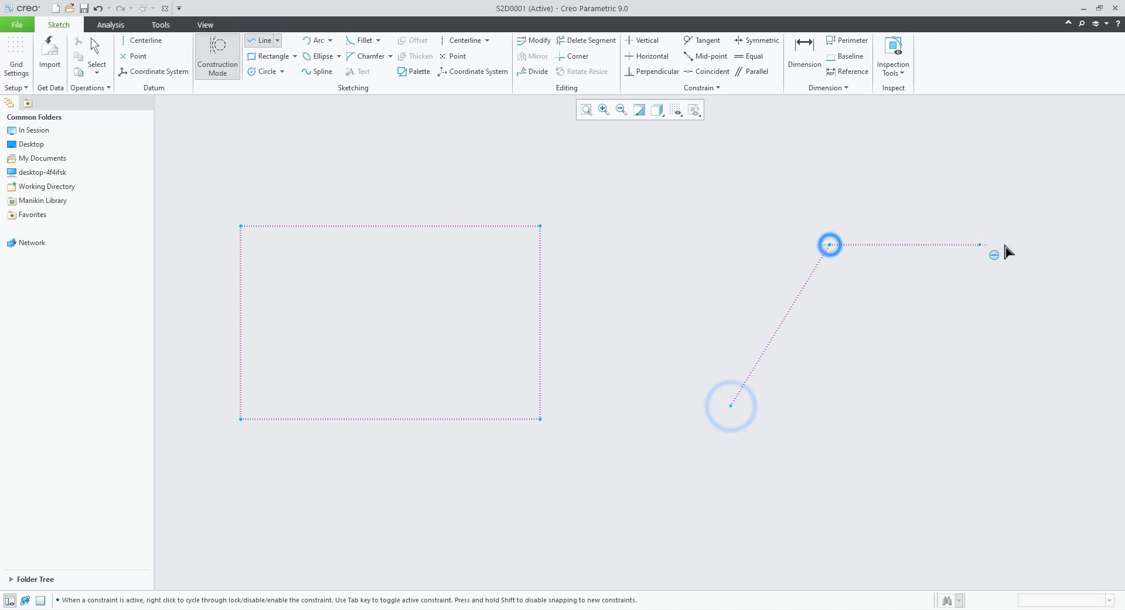
{"action": "left_click", "coordinate": [1006, 245]}
{"action": "left_click", "coordinate": [1086, 415]}
{"action": "middle_click", "coordinate": [1037, 518]}
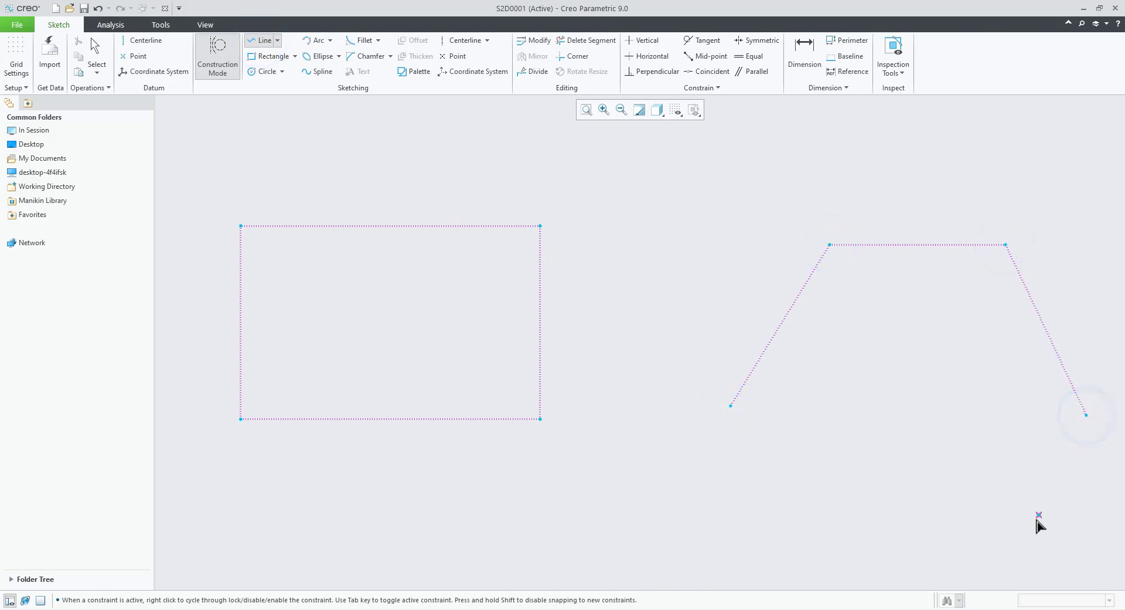
{"action": "middle_click", "coordinate": [818, 491]}
- Switch off Construction Mode and draw a solid chain of one slanted and one horizontal line above the open trapezoid
{"action": "scroll", "coordinate": [849, 459], "scroll_direction": "up", "scroll_amount": 3}
{"action": "scroll", "coordinate": [779, 376], "scroll_direction": "down", "scroll_amount": 3}
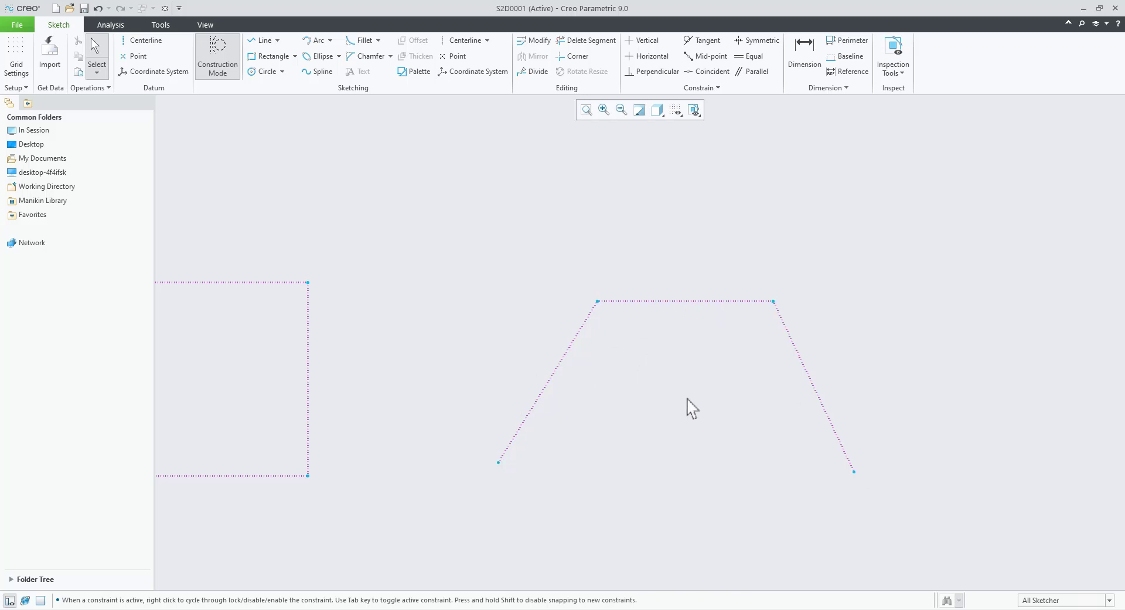
{"action": "scroll", "coordinate": [701, 392], "scroll_direction": "up", "scroll_amount": 5}
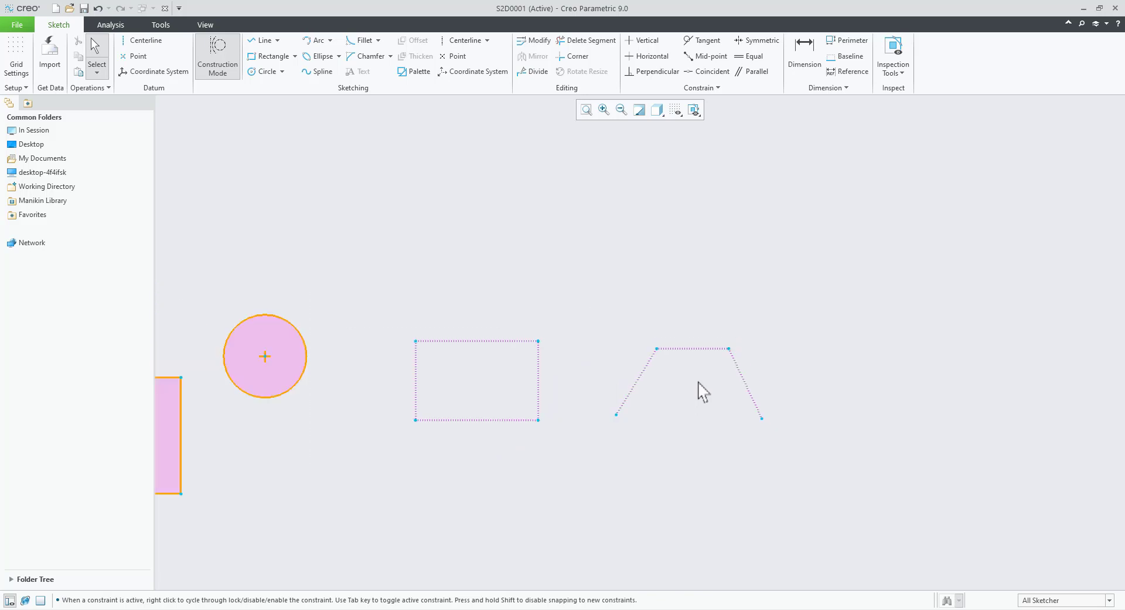
{"action": "scroll", "coordinate": [324, 411], "scroll_direction": "down", "scroll_amount": 3}
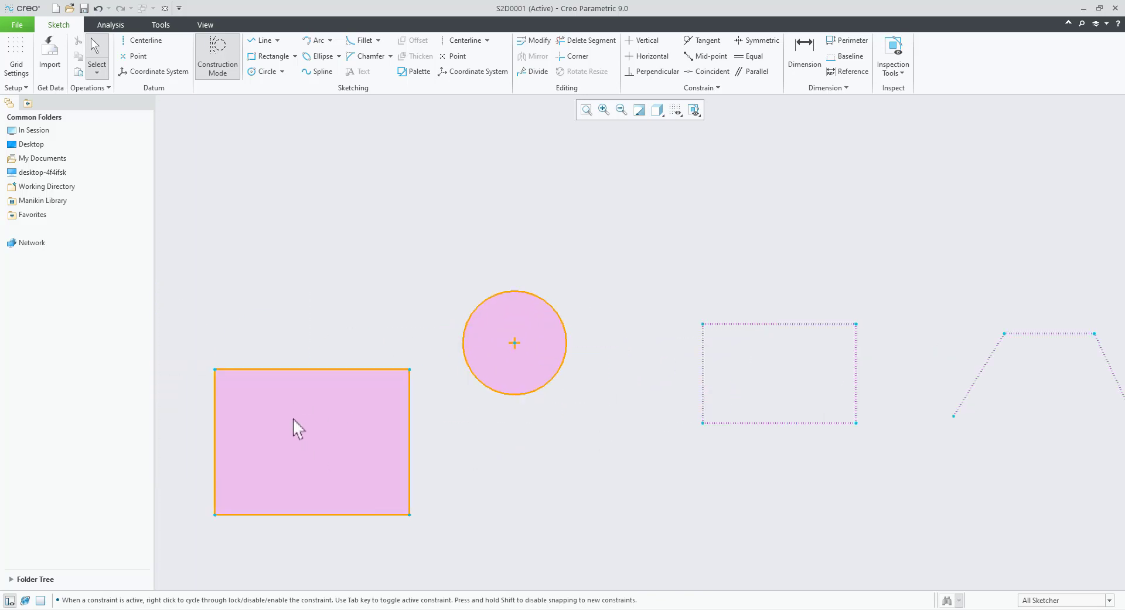
{"action": "scroll", "coordinate": [295, 417], "scroll_direction": "down", "scroll_amount": 3}
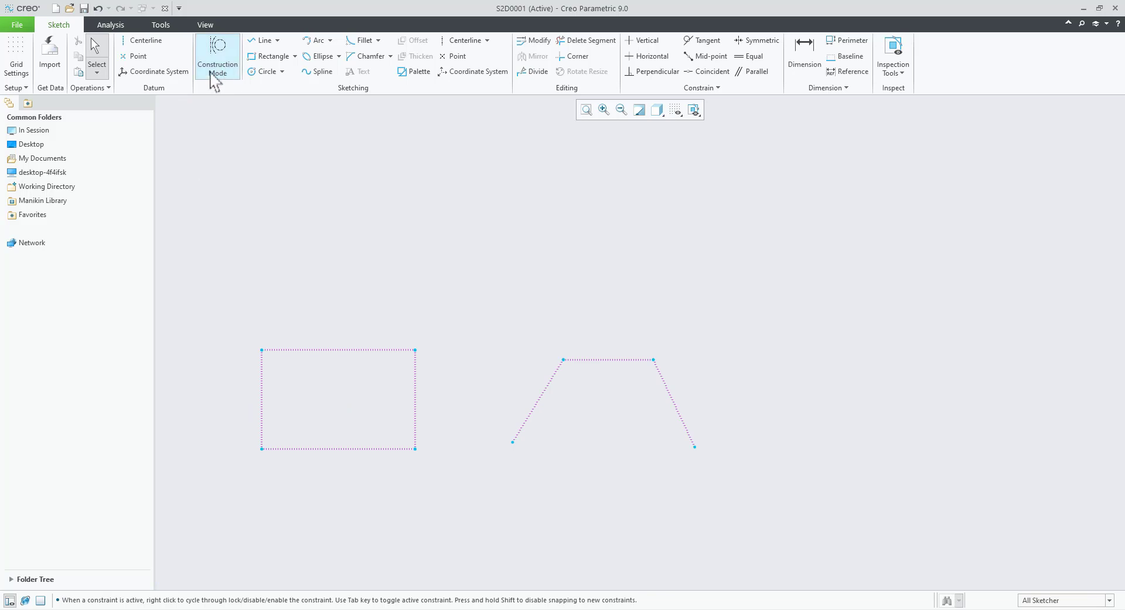
{"action": "left_click", "coordinate": [211, 75]}
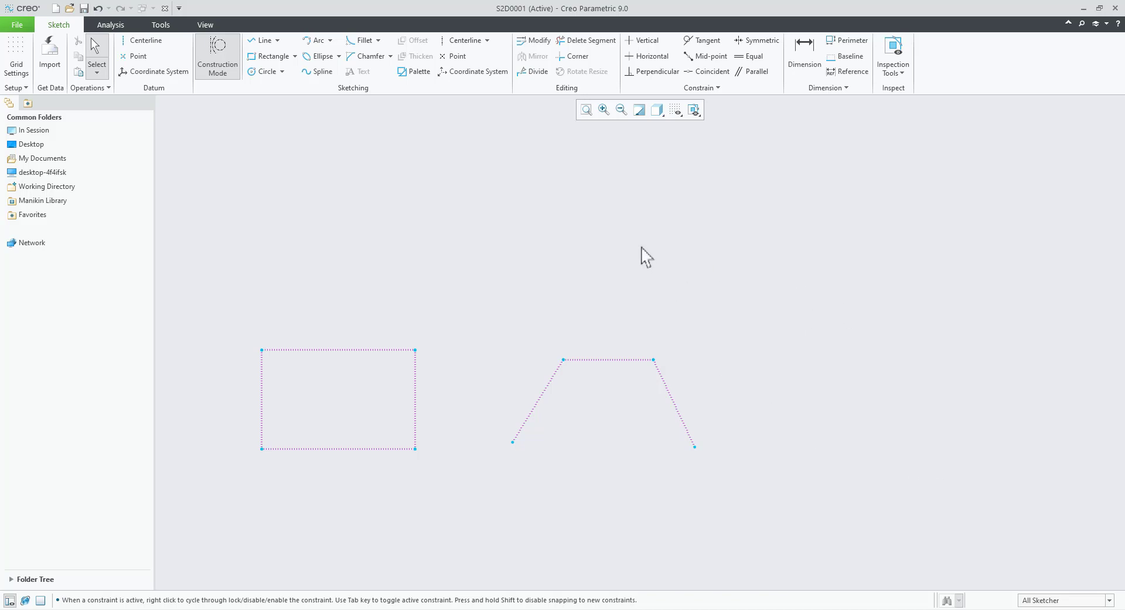
{"action": "left_click", "coordinate": [228, 52]}
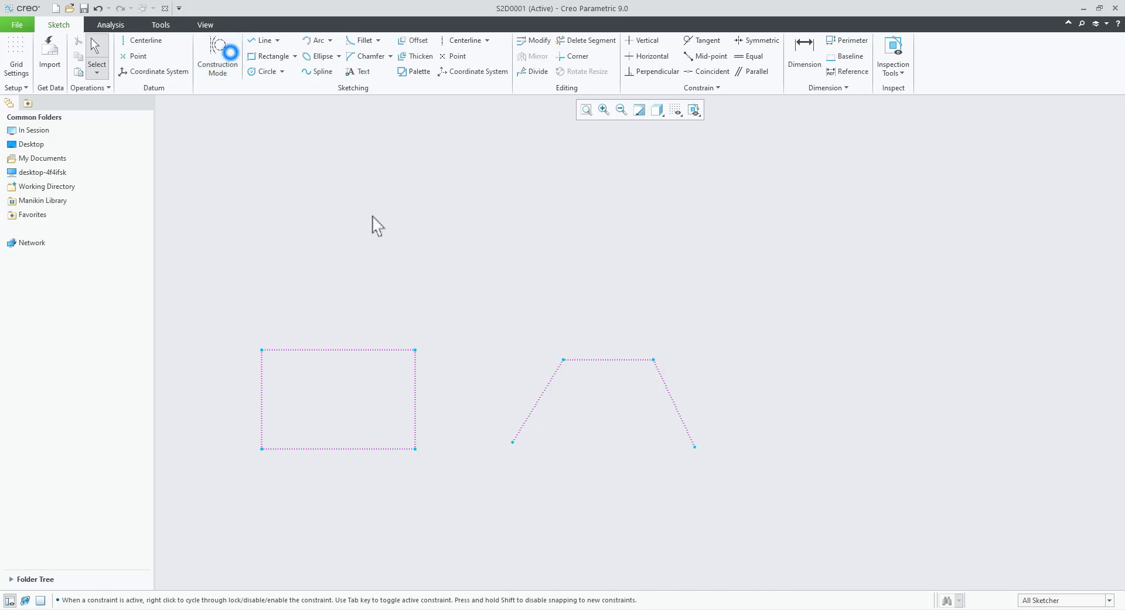
{"action": "left_click", "coordinate": [263, 41]}
{"action": "left_click", "coordinate": [571, 277]}
{"action": "left_click", "coordinate": [622, 197]}
{"action": "left_click", "coordinate": [741, 202]}
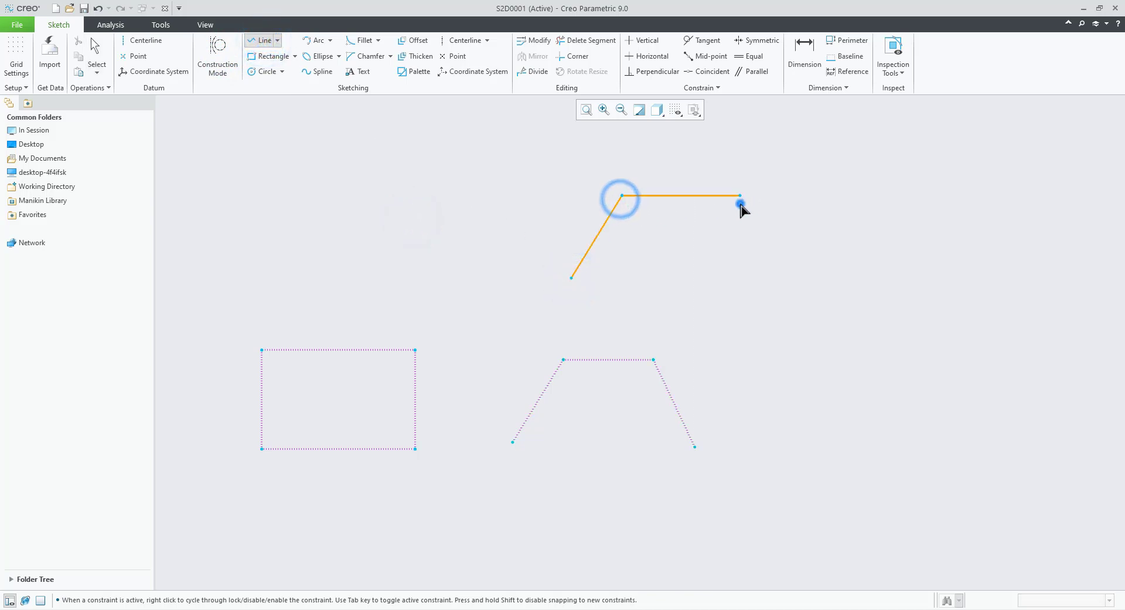
{"action": "middle_click", "coordinate": [799, 297]}
{"action": "middle_click", "coordinate": [797, 298]}
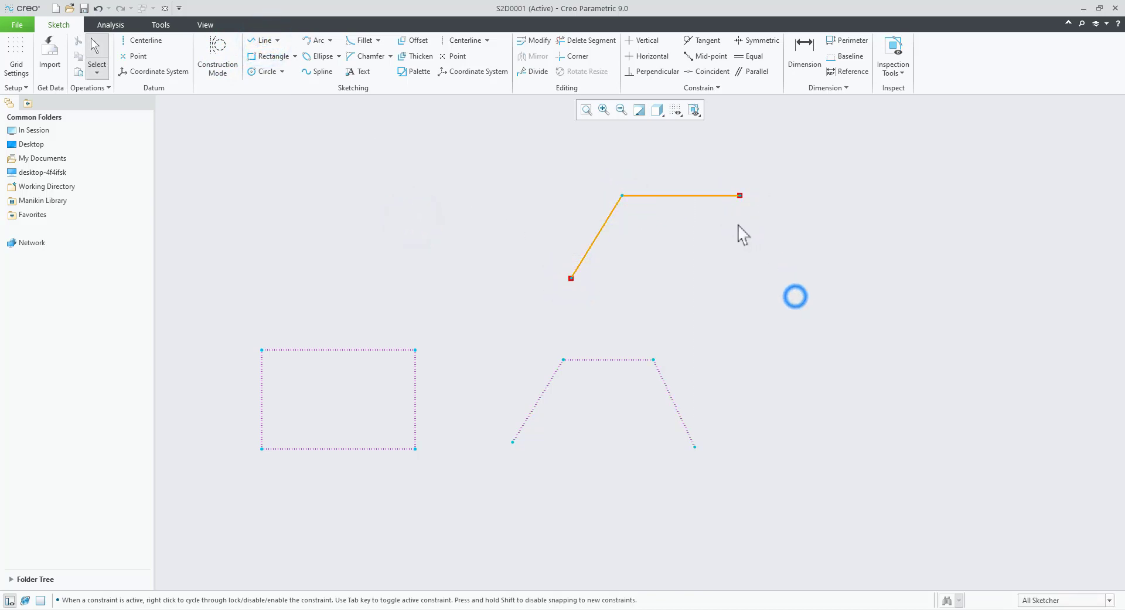
- Switch on Construction Mode and draw a construction circle below the end of the solid horizontal line
{"action": "scroll", "coordinate": [739, 225], "scroll_direction": "up", "scroll_amount": 2}
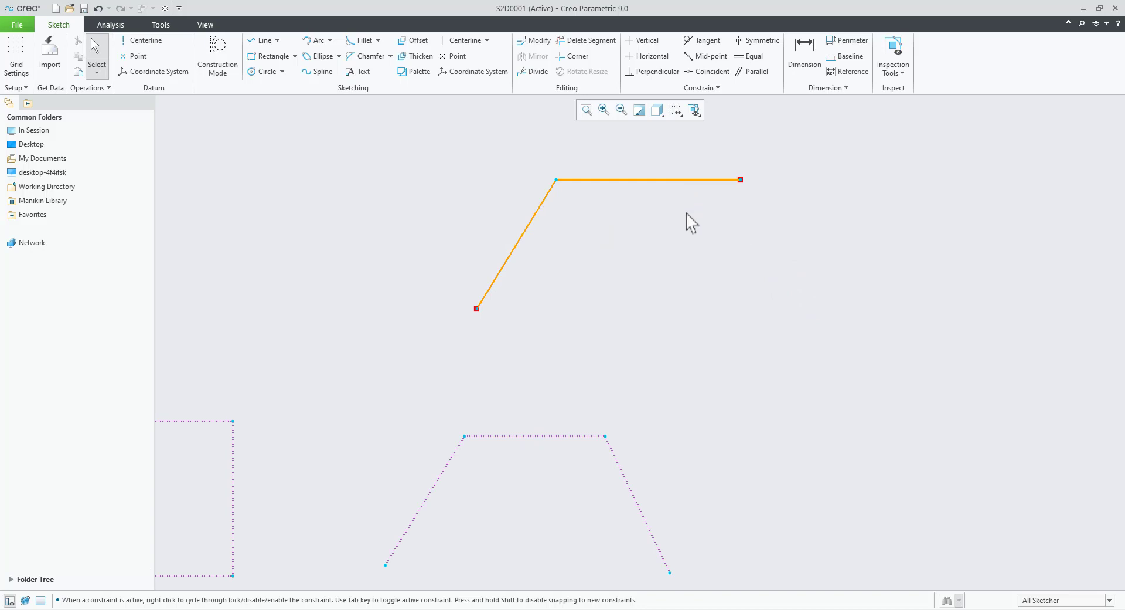
{"action": "left_click", "coordinate": [218, 74]}
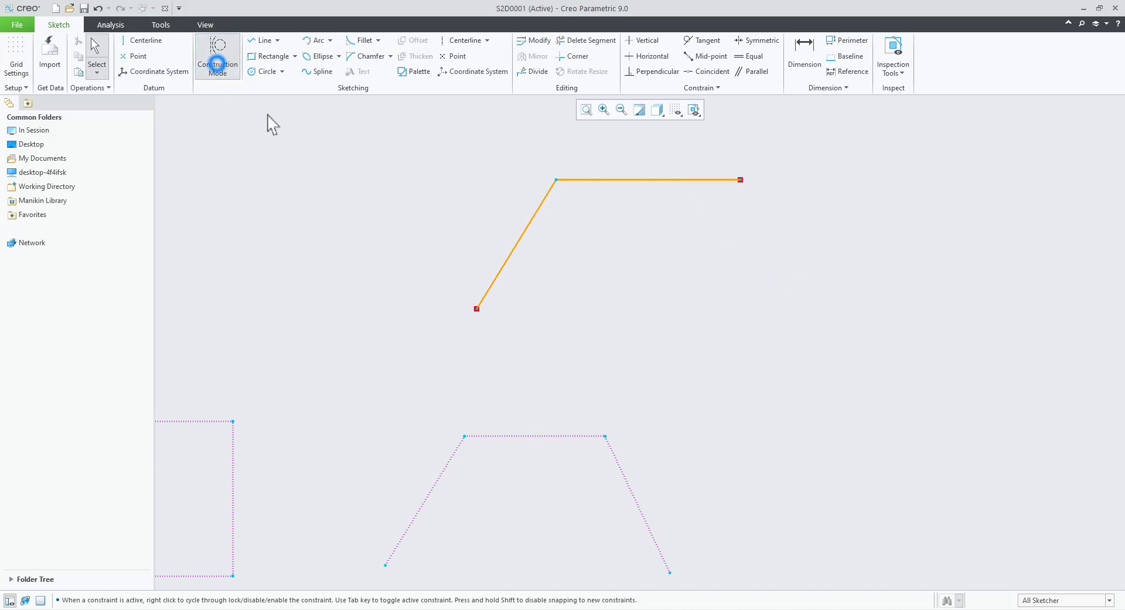
{"action": "left_click", "coordinate": [266, 71]}
{"action": "left_click", "coordinate": [741, 332]}
{"action": "left_click", "coordinate": [742, 407]}
{"action": "middle_click", "coordinate": [801, 472]}
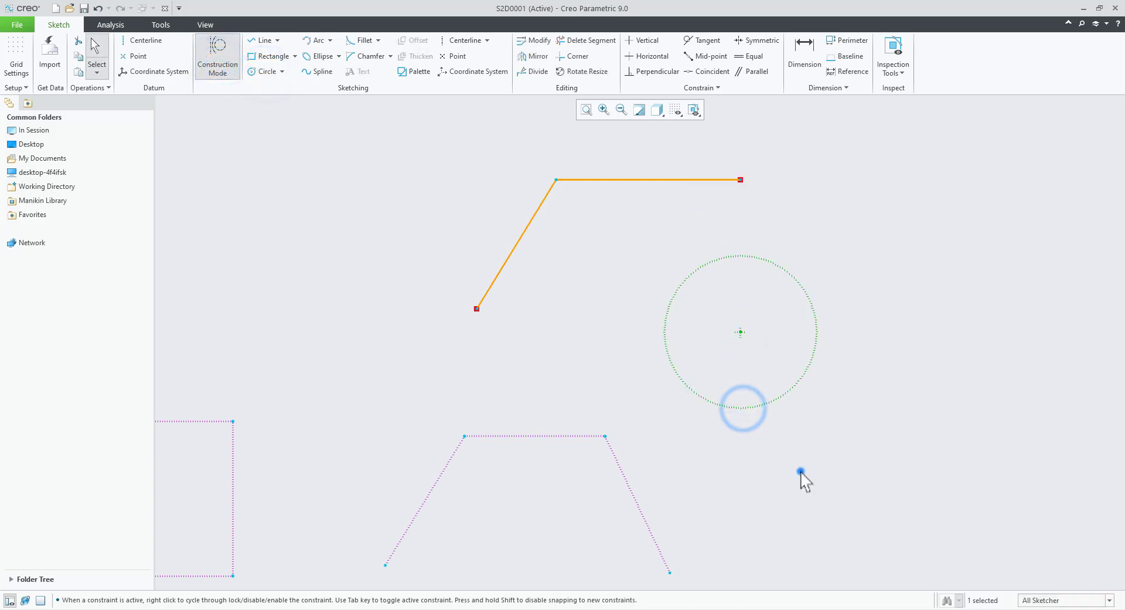
{"action": "left_click", "coordinate": [759, 406]}
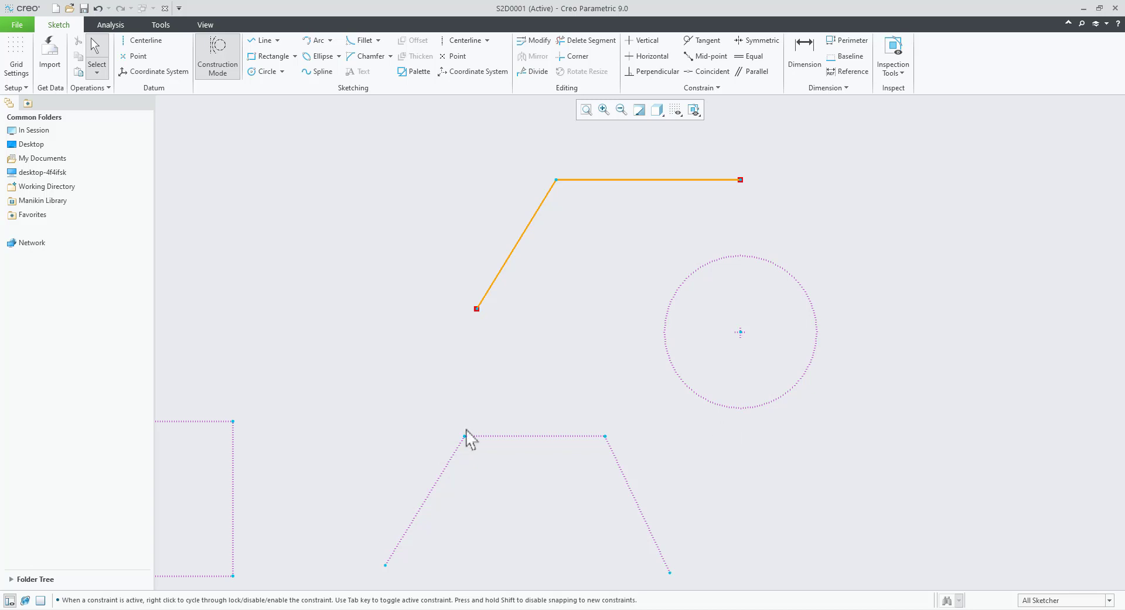
- Switch Construction Mode off to return to solid geometry
{"action": "left_click", "coordinate": [230, 81]}
{"action": "left_click", "coordinate": [222, 80]}
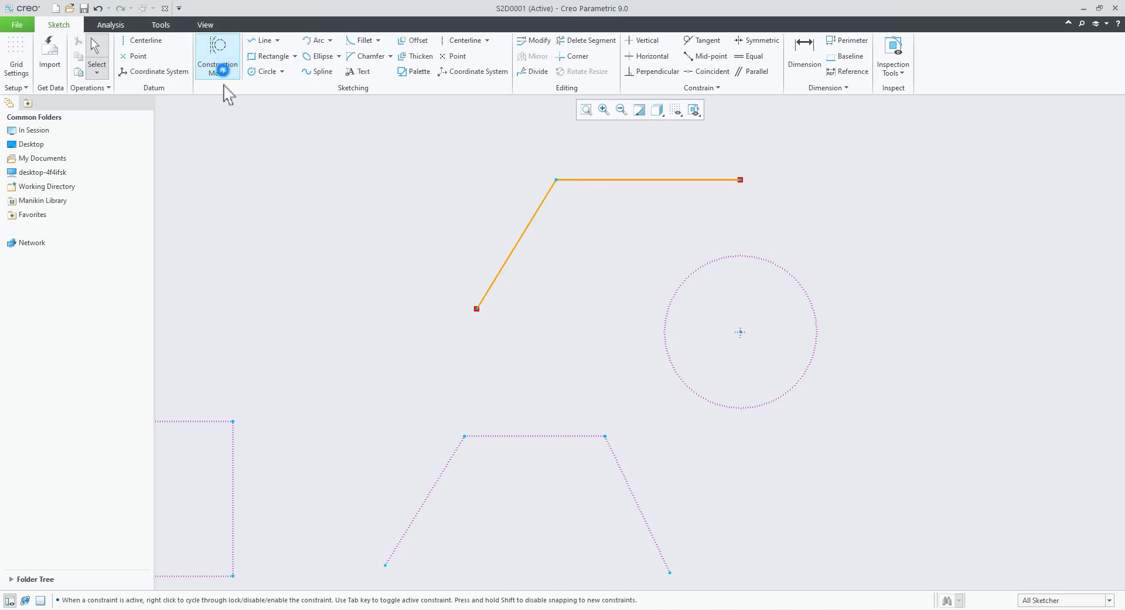
{"action": "left_click", "coordinate": [223, 70]}
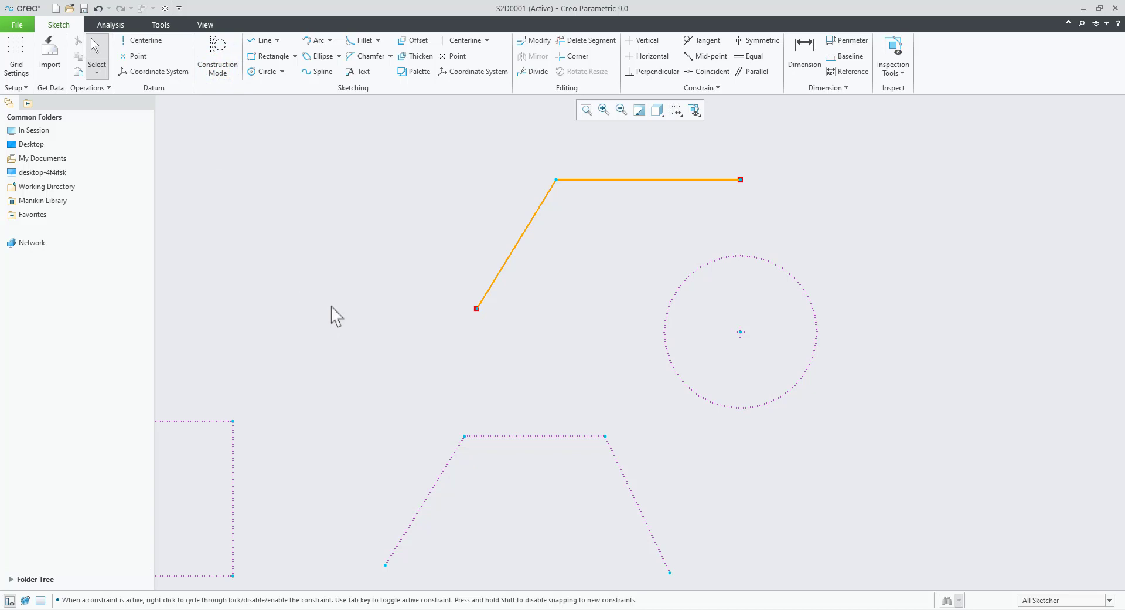
- Delete all the solid and construction shapes together, keeping the two centerlines and the origin
{"action": "scroll", "coordinate": [337, 316], "scroll_direction": "down", "scroll_amount": 7}
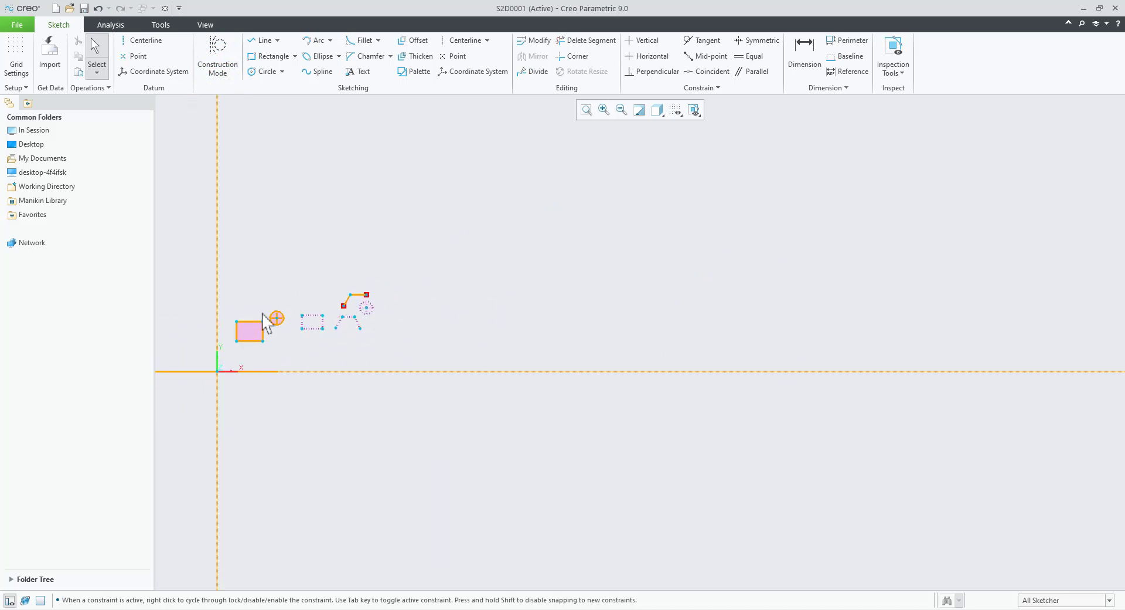
{"action": "scroll", "coordinate": [515, 355], "scroll_direction": "down", "scroll_amount": 3}
{"action": "scroll", "coordinate": [405, 325], "scroll_direction": "up", "scroll_amount": 3}
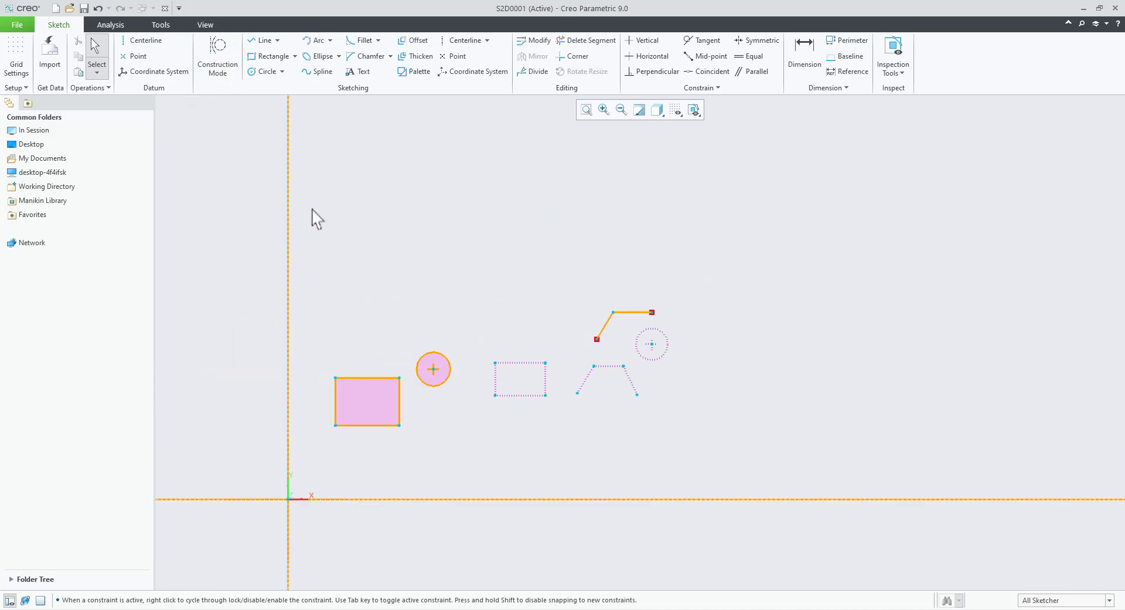
{"action": "mouse_move", "coordinate": [313, 208]}
{"action": "left_mouse_down"}
{"action": "mouse_move", "coordinate": [434, 404]}
{"action": "mouse_move", "coordinate": [727, 481]}
{"action": "left_mouse_up"}
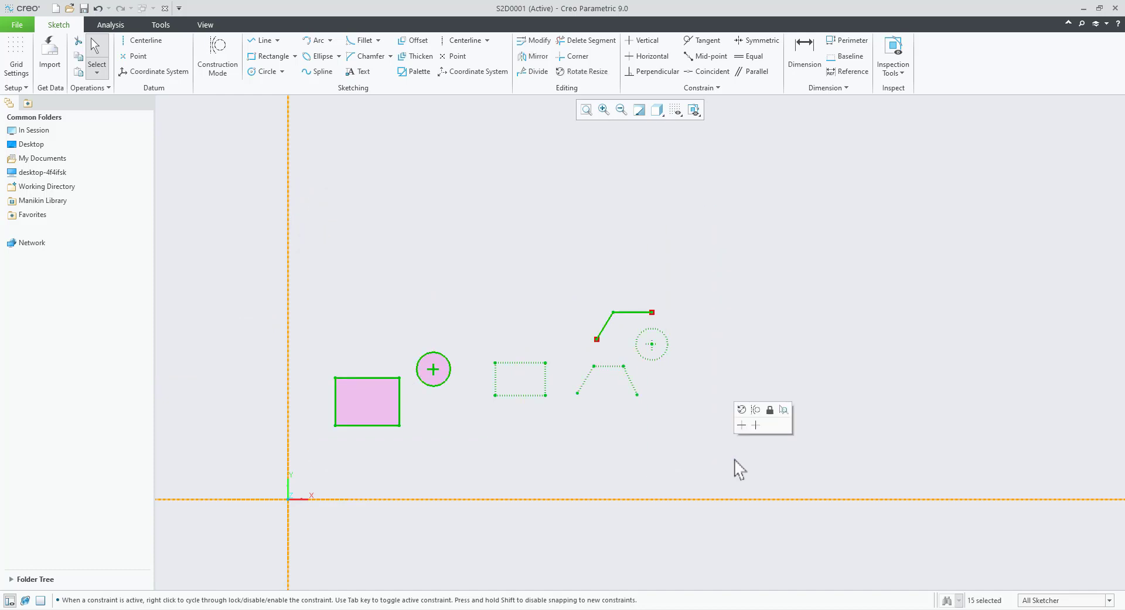
{"action": "right_click", "coordinate": [624, 319]}
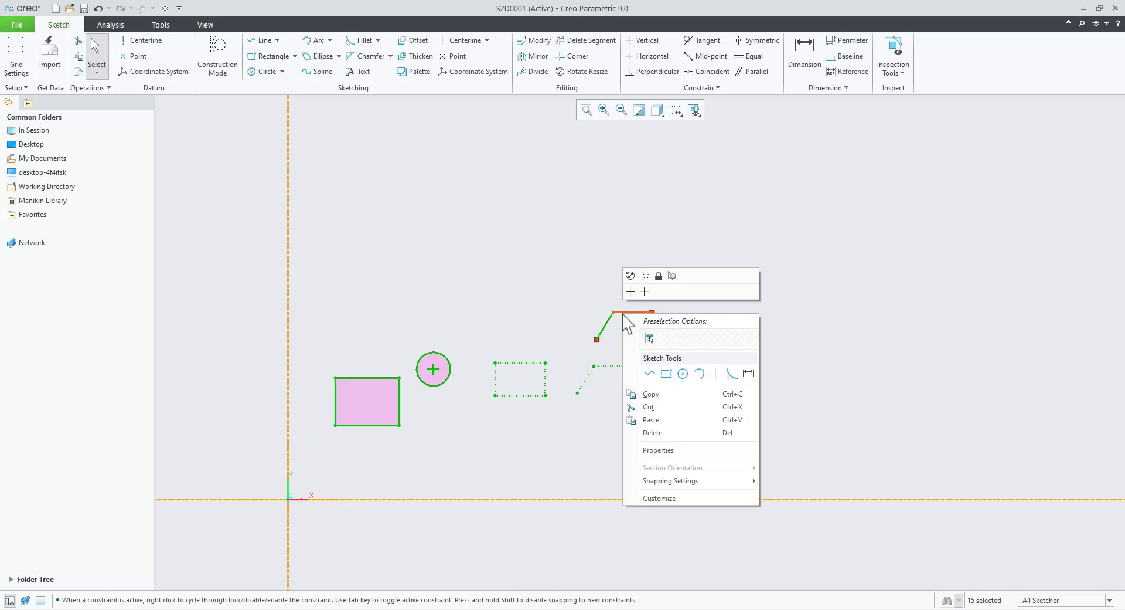
{"action": "left_click", "coordinate": [658, 434]}
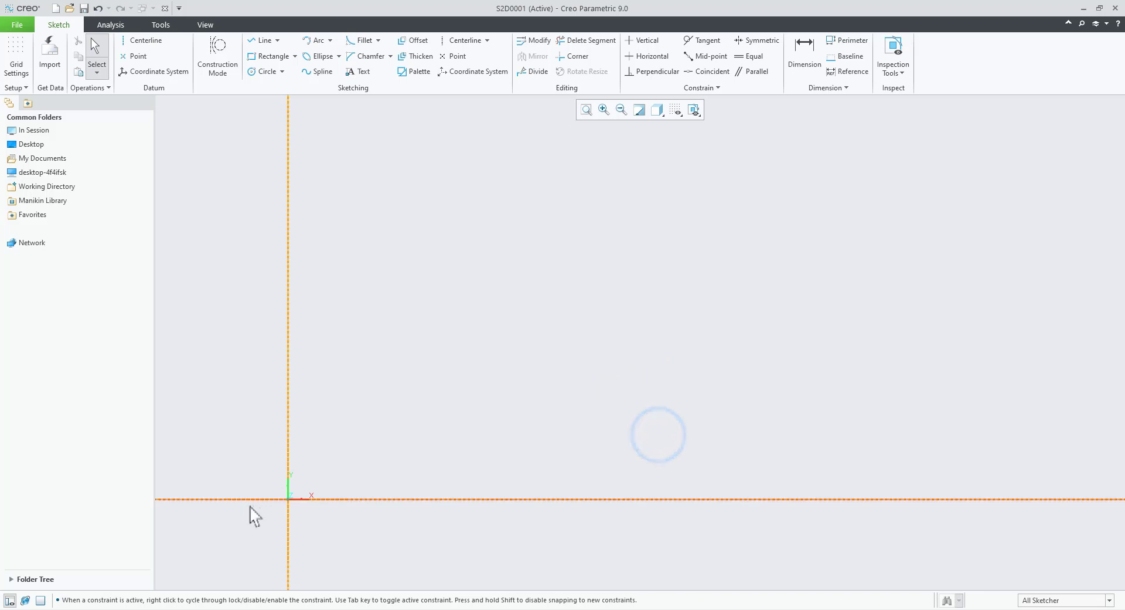
{"action": "scroll", "coordinate": [308, 525], "scroll_direction": "down", "scroll_amount": 2}
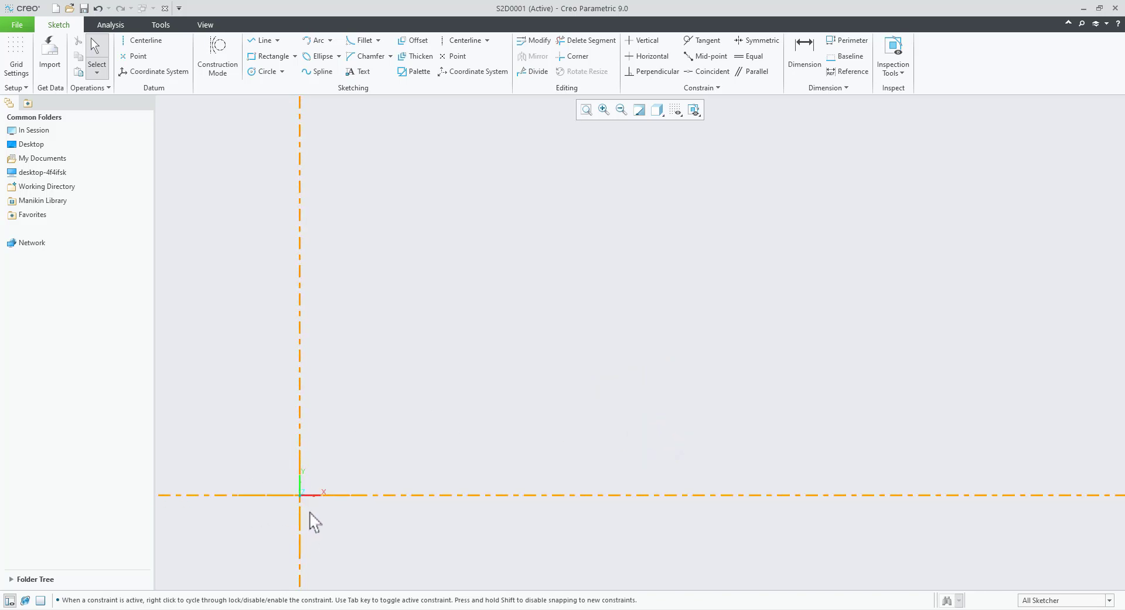
{"action": "left_click", "coordinate": [277, 40]}
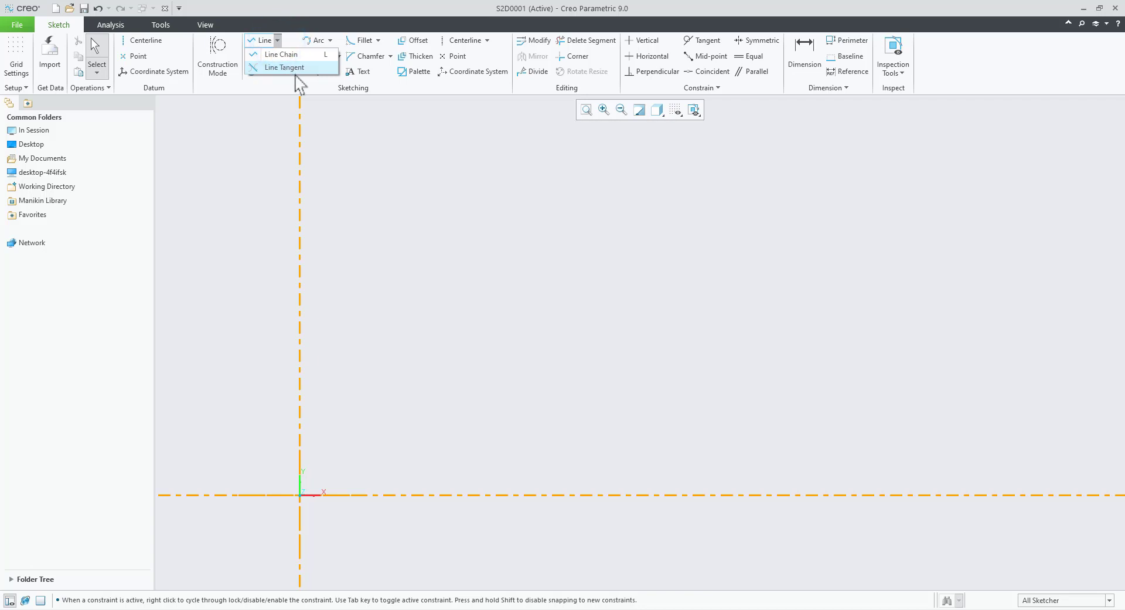
{"action": "left_click", "coordinate": [475, 333]}
{"action": "scroll", "coordinate": [510, 280], "scroll_direction": "down", "scroll_amount": 1}
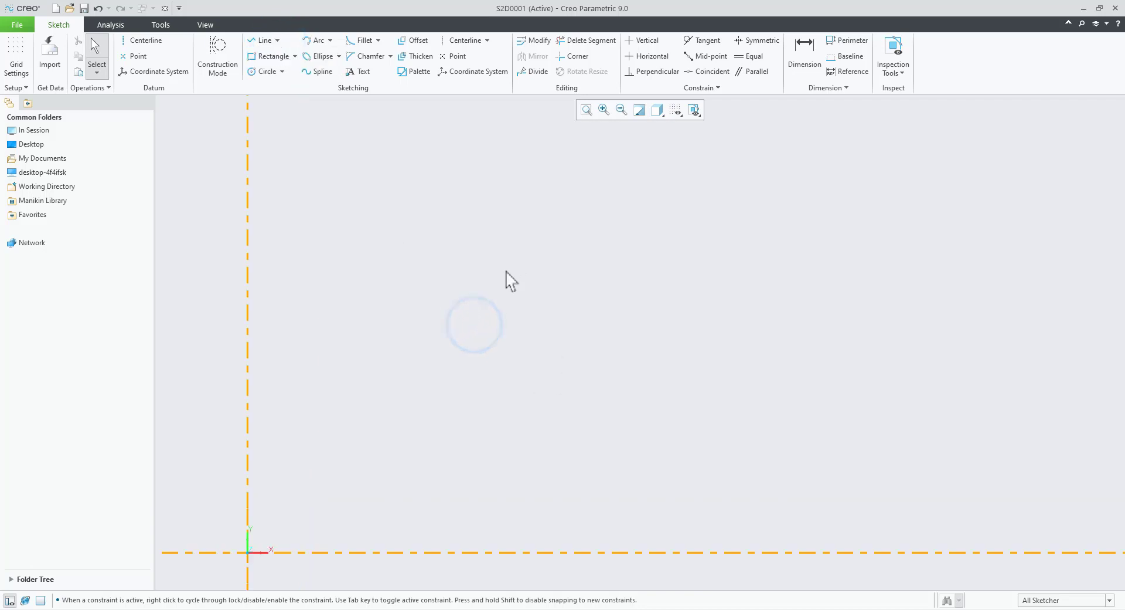
- Draw a closed six-line stepped profile from the origin: about 9 up, 10.8 across, 7.7 up, 8.5 across, down to the horizontal centerline and back
{"action": "left_click", "coordinate": [258, 39]}
{"action": "scroll", "coordinate": [492, 399], "scroll_direction": "up", "scroll_amount": 2}
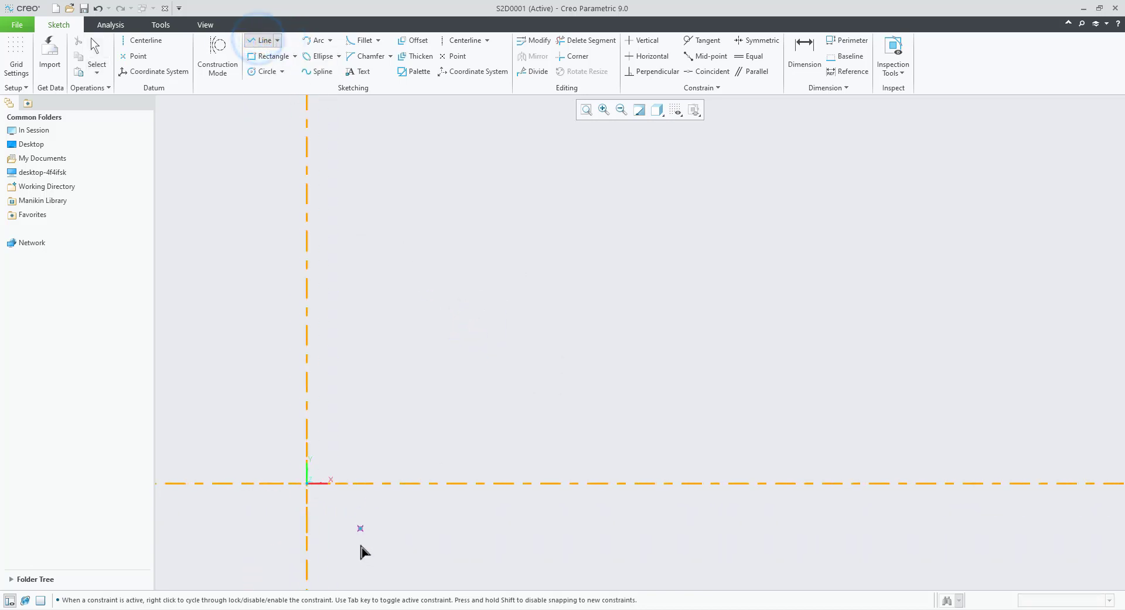
{"action": "left_click", "coordinate": [306, 482]}
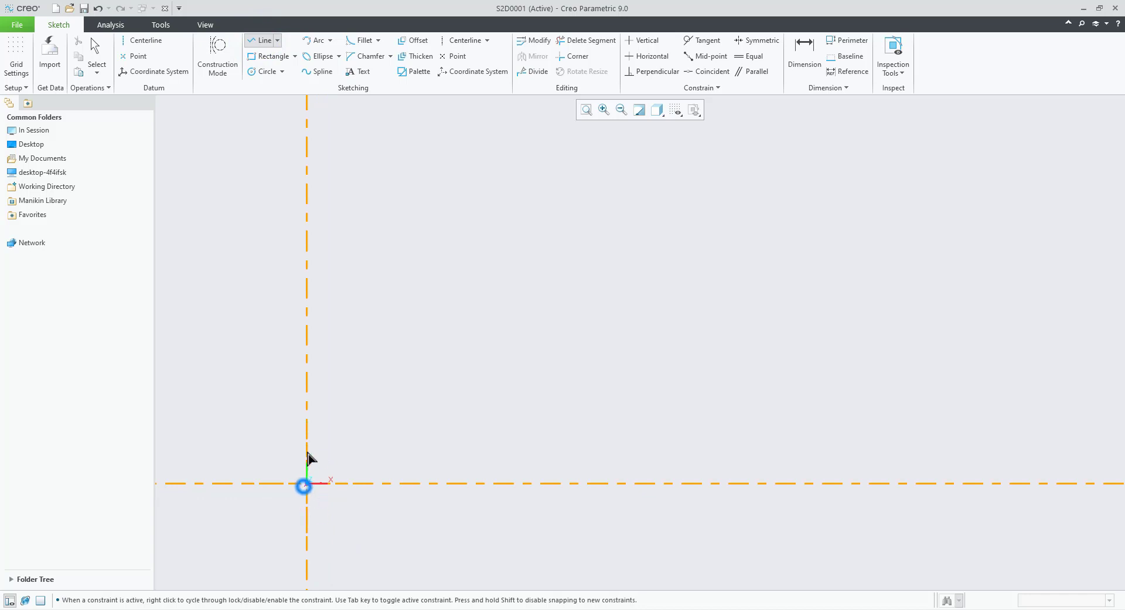
{"action": "left_click", "coordinate": [306, 322]}
{"action": "left_click", "coordinate": [499, 322]}
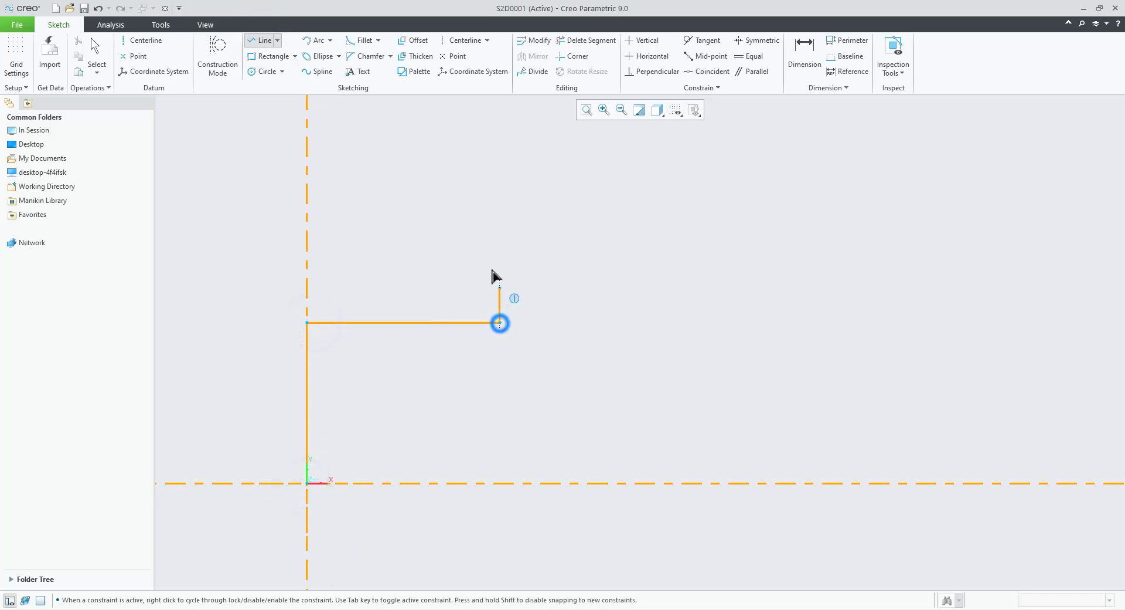
{"action": "left_click", "coordinate": [499, 185]}
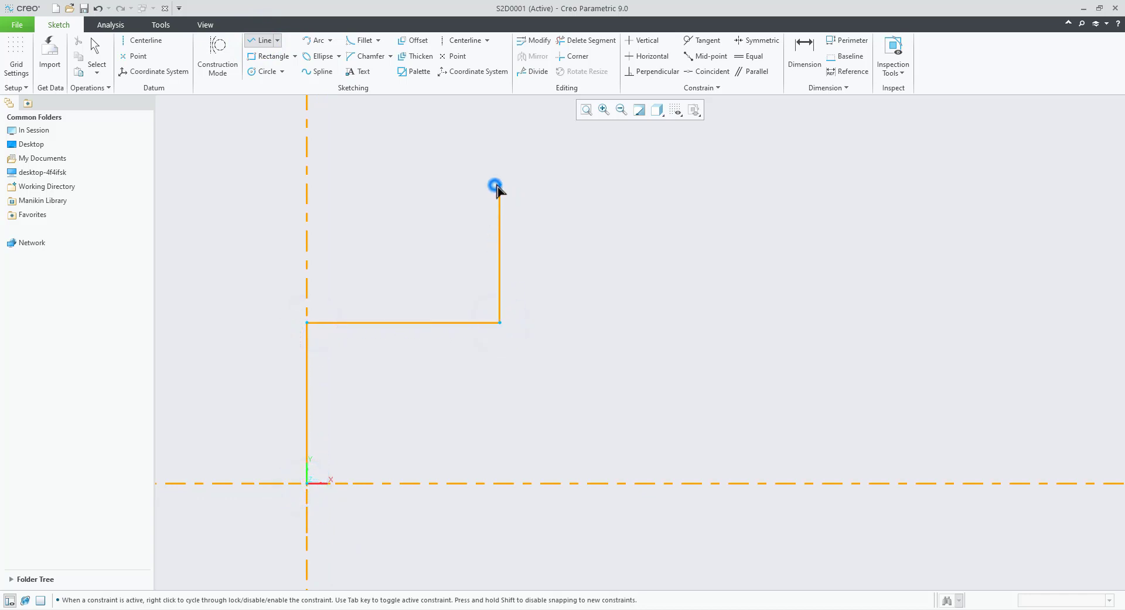
{"action": "left_click", "coordinate": [651, 186]}
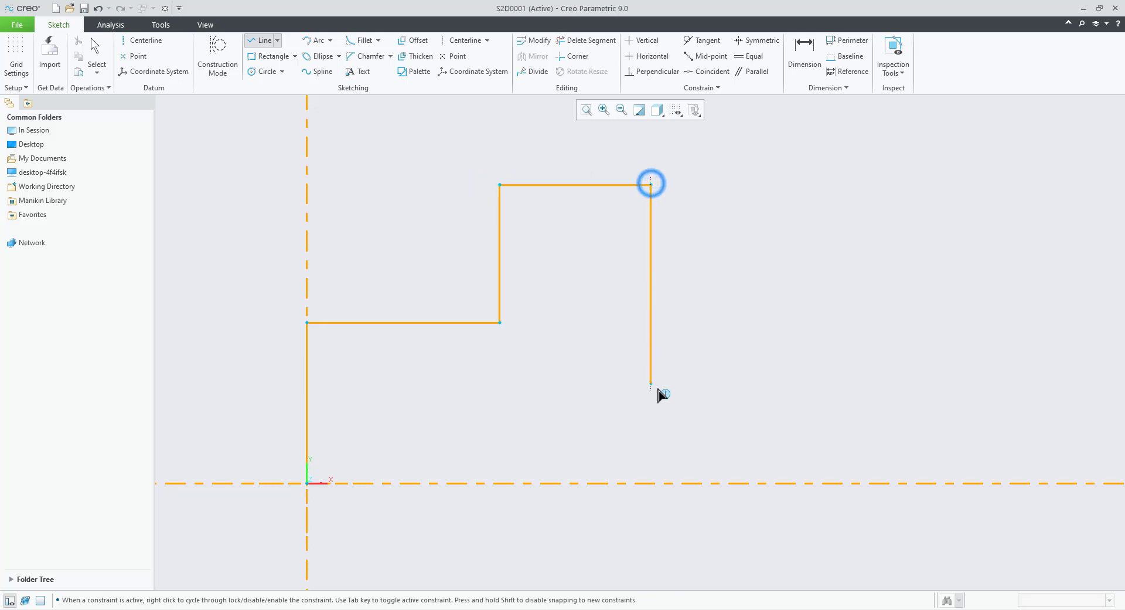
{"action": "left_click", "coordinate": [651, 482]}
{"action": "left_click", "coordinate": [307, 483]}
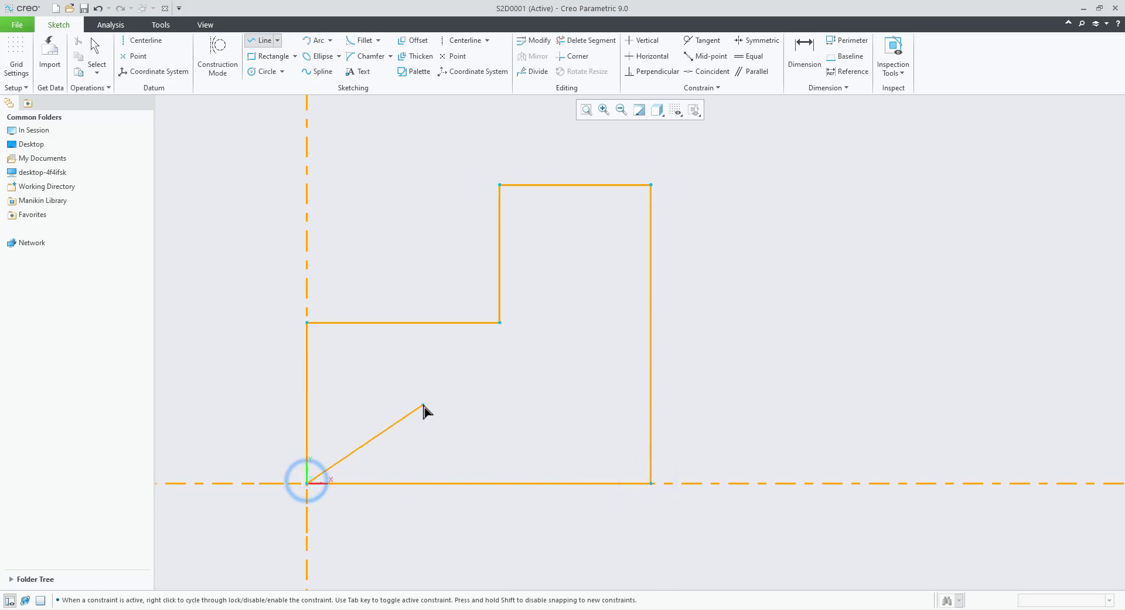
{"action": "middle_click", "coordinate": [423, 405]}
{"action": "middle_click", "coordinate": [423, 405]}
{"action": "left_click", "coordinate": [490, 408]}
{"action": "left_click", "coordinate": [778, 362]}
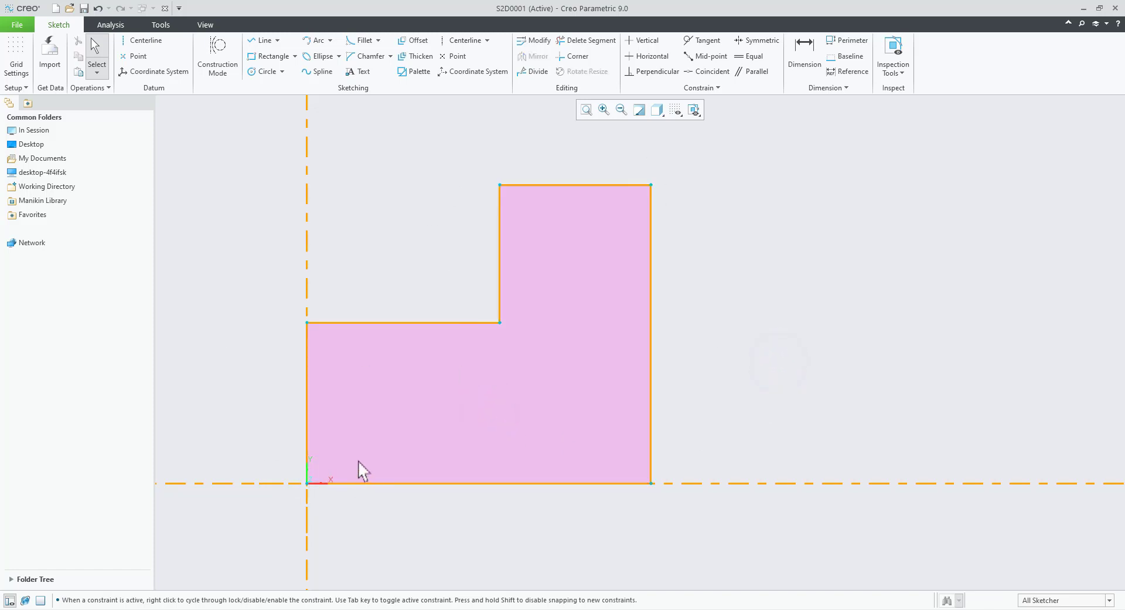
- Turn on Dimensions Display for the stepped profile
{"action": "left_click", "coordinate": [676, 110]}
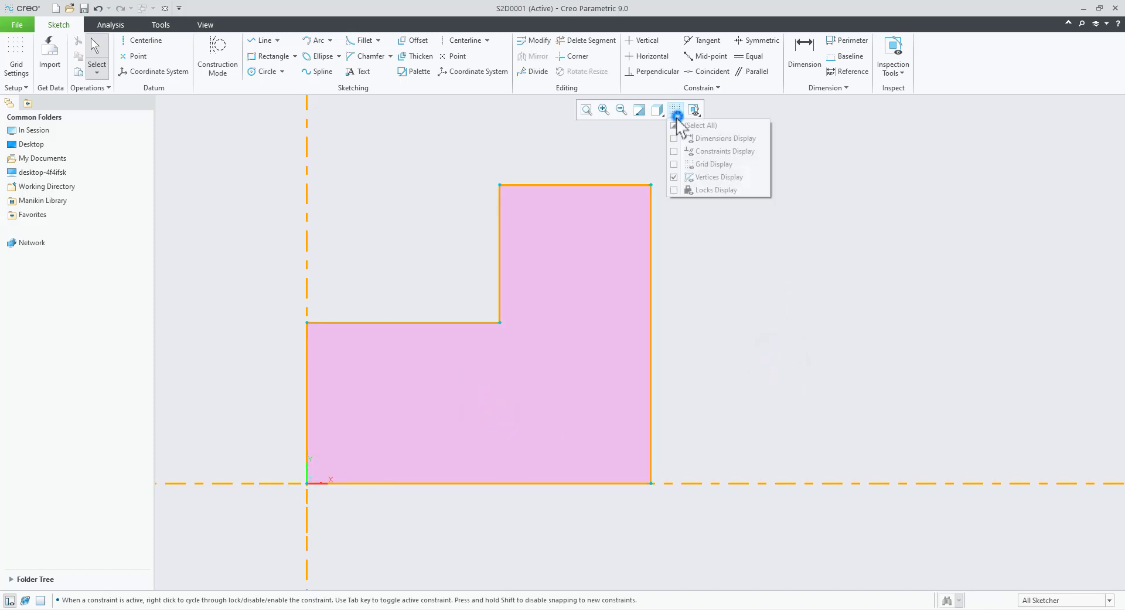
{"action": "left_click", "coordinate": [674, 138]}
{"action": "left_click", "coordinate": [762, 332]}
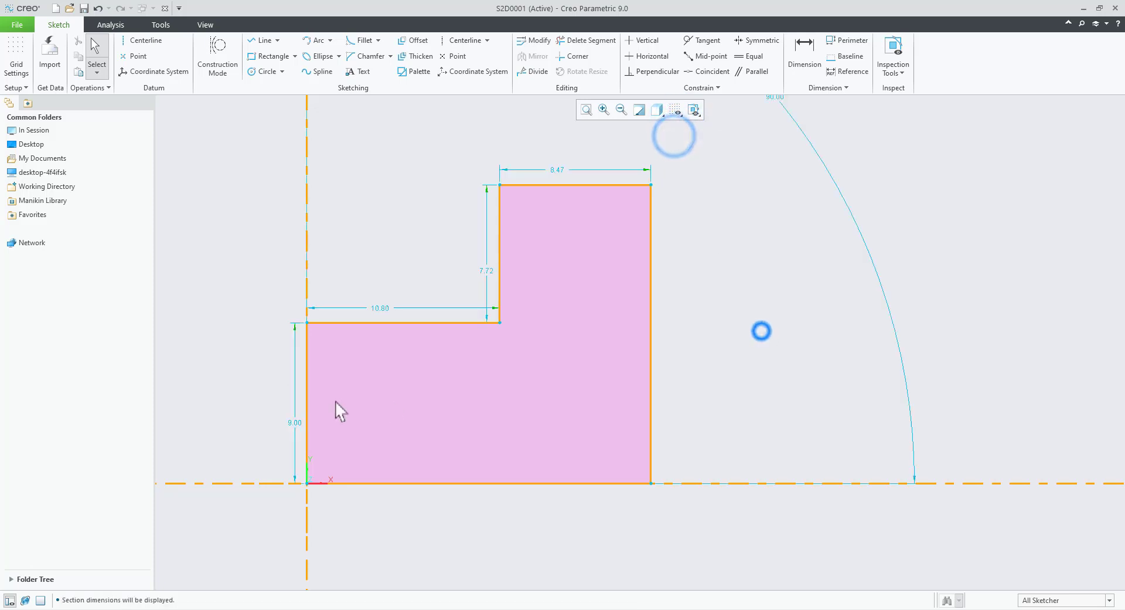
- Set the length of the profile's vertical edge on the vertical centerline to 12
{"action": "double_click", "coordinate": [295, 422]}
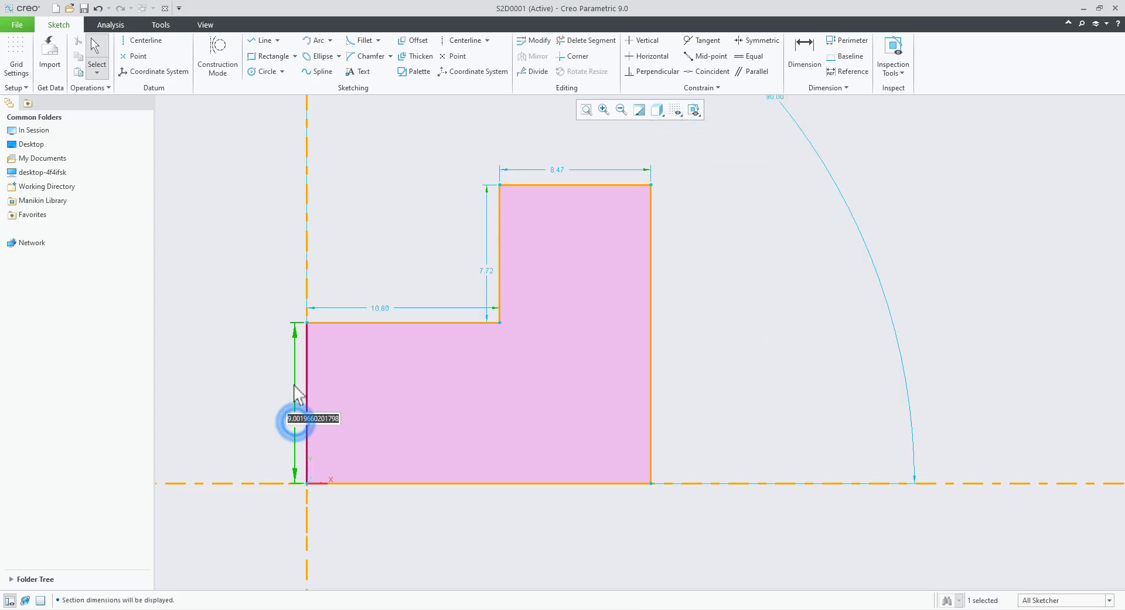
{"action": "type", "text": "12"}
{"action": "key", "text": "Return"}
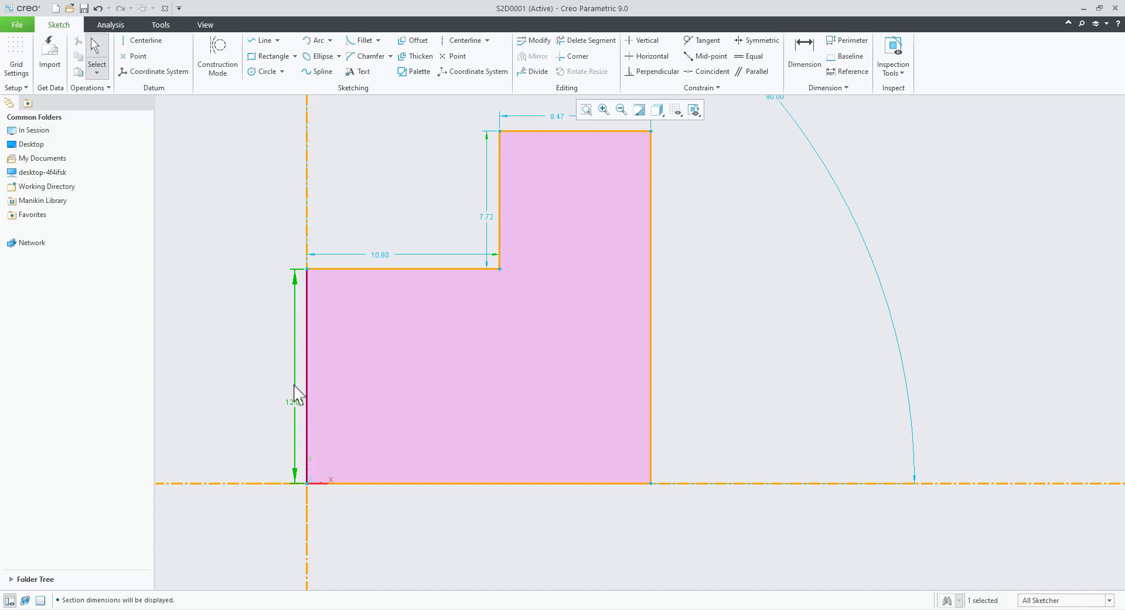
- Set the length of the stepped profile's lower horizontal step edge to 15
{"action": "double_click", "coordinate": [385, 257]}
{"action": "type", "text": "15"}
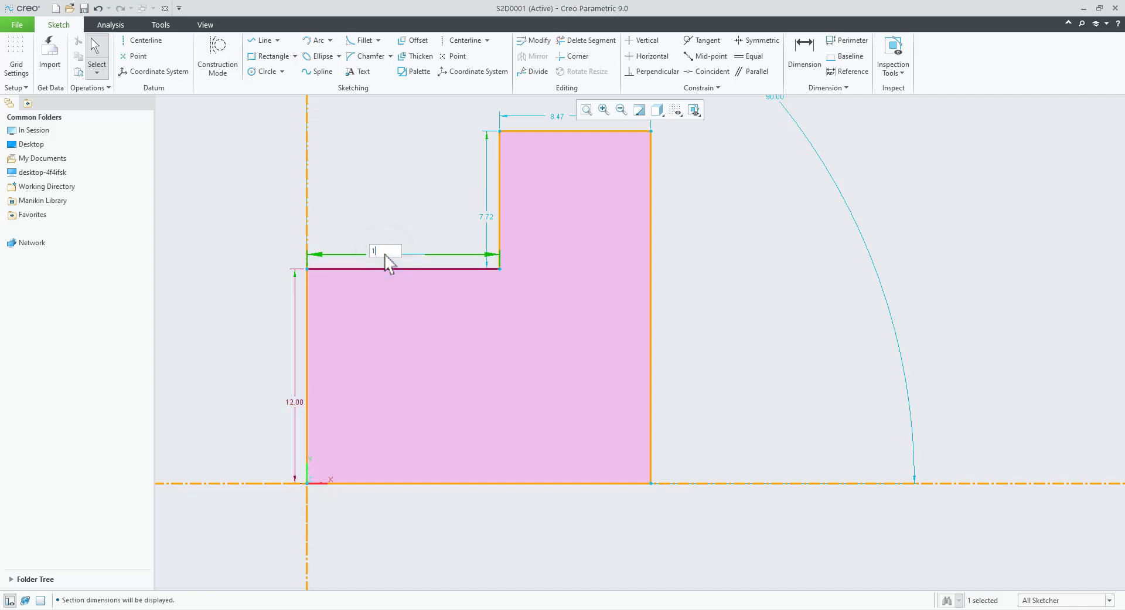
{"action": "key", "text": "Return"}
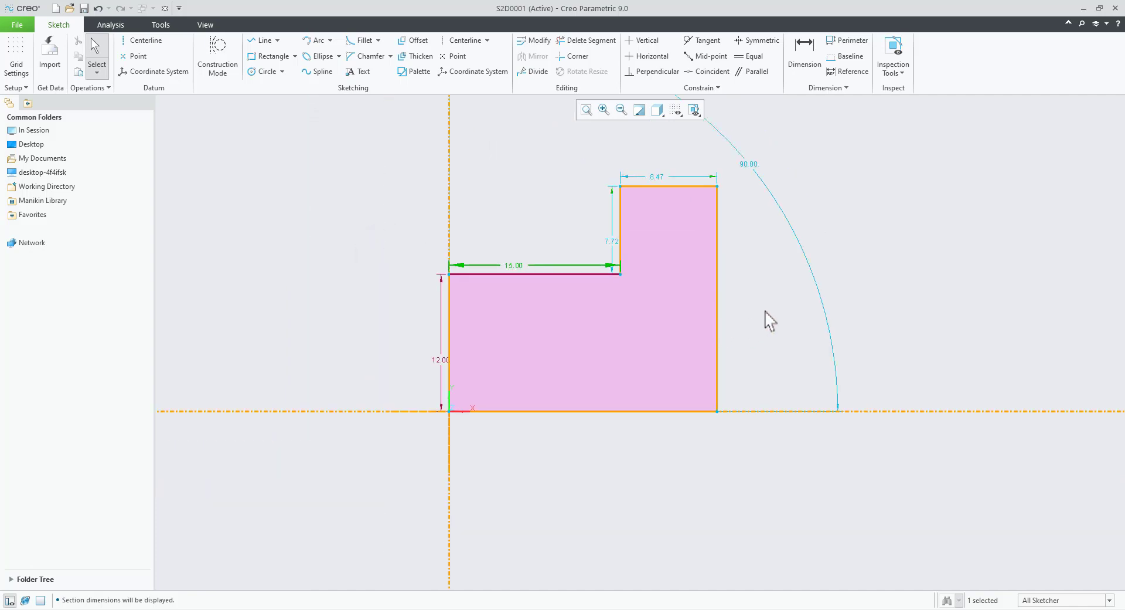
{"action": "left_click", "coordinate": [786, 304]}
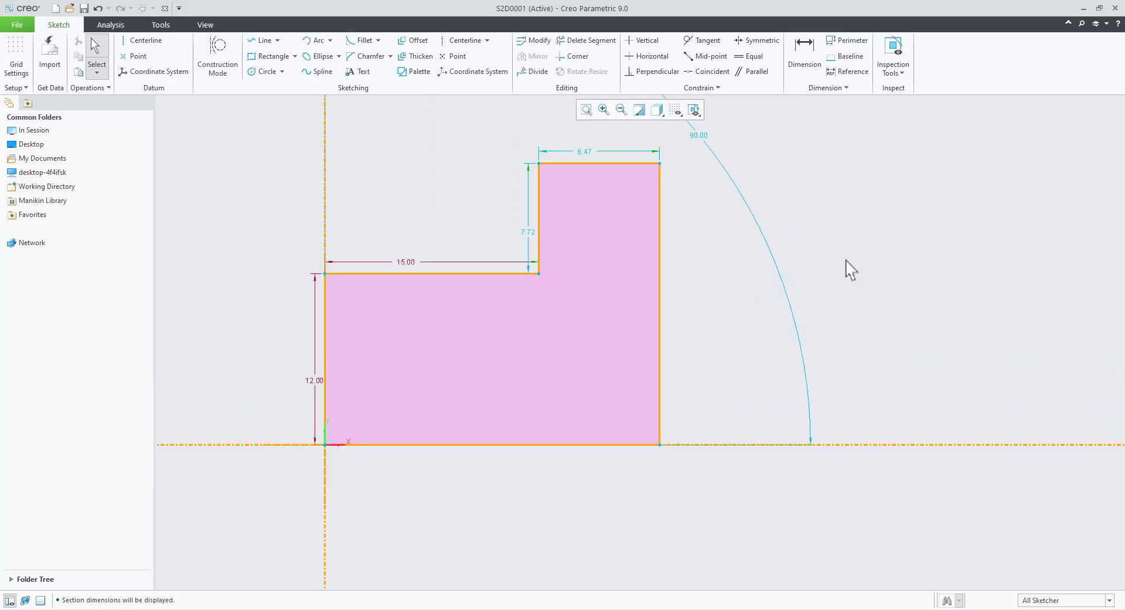
- Set both the inner vertical step edge and the uppermost horizontal edge of the profile to a length of 10
{"action": "double_click", "coordinate": [530, 228]}
{"action": "type", "text": "10"}
{"action": "left_click", "coordinate": [677, 289]}
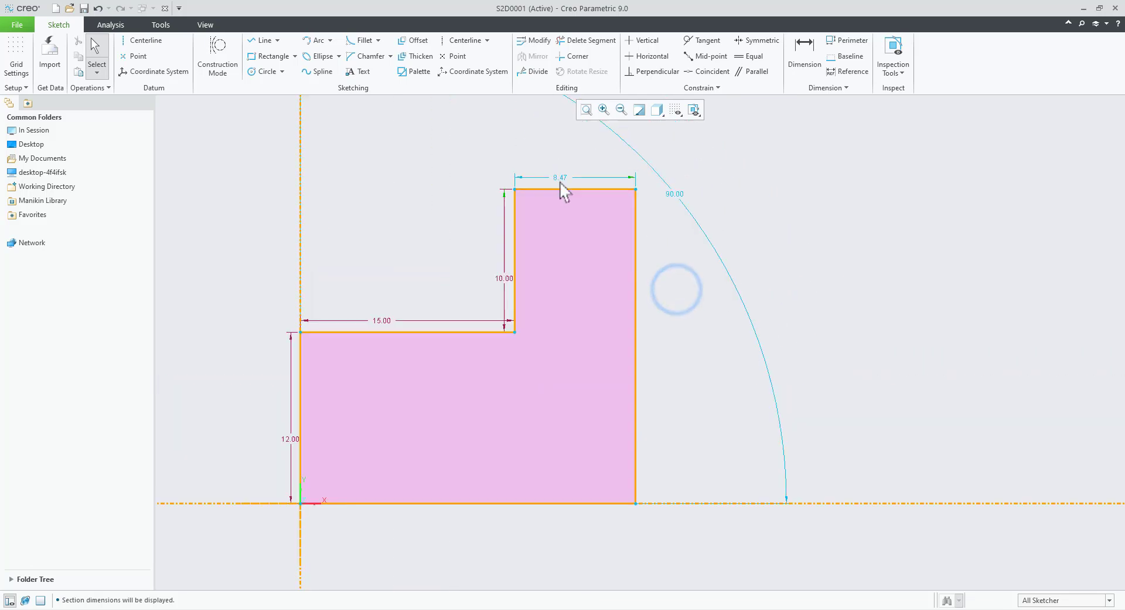
{"action": "double_click", "coordinate": [558, 175]}
{"action": "type", "text": "10"}
{"action": "key", "text": "Return"}
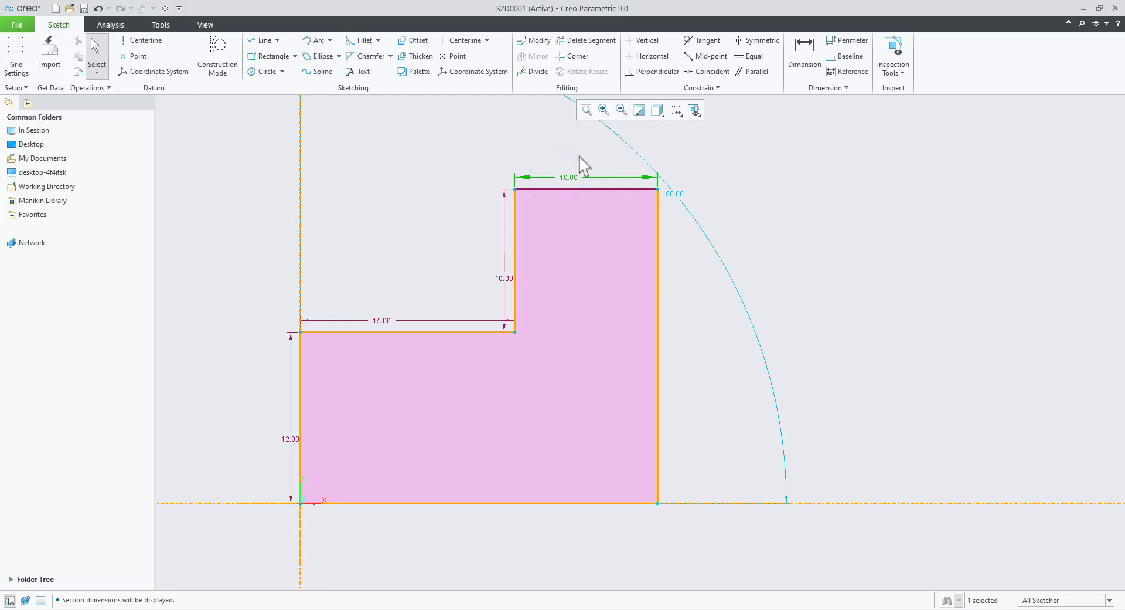
{"action": "left_click", "coordinate": [790, 188]}
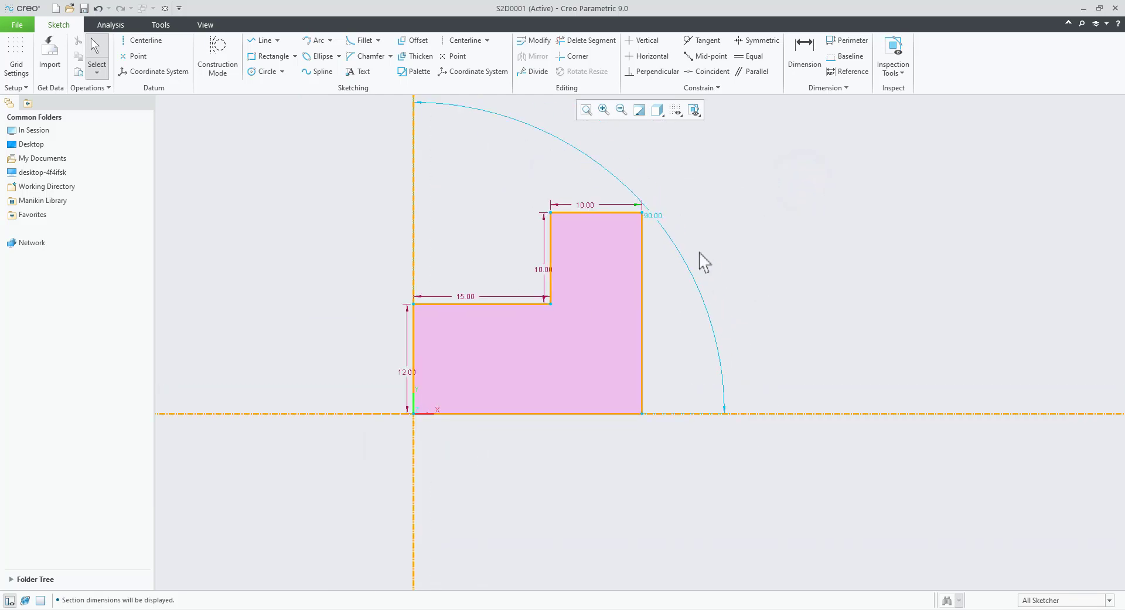
- Make the angle dimension between the two centerlines strong and place its value farther out, clear of the profile's upper corner
{"action": "left_click", "coordinate": [659, 221]}
{"action": "right_click", "coordinate": [656, 224]}
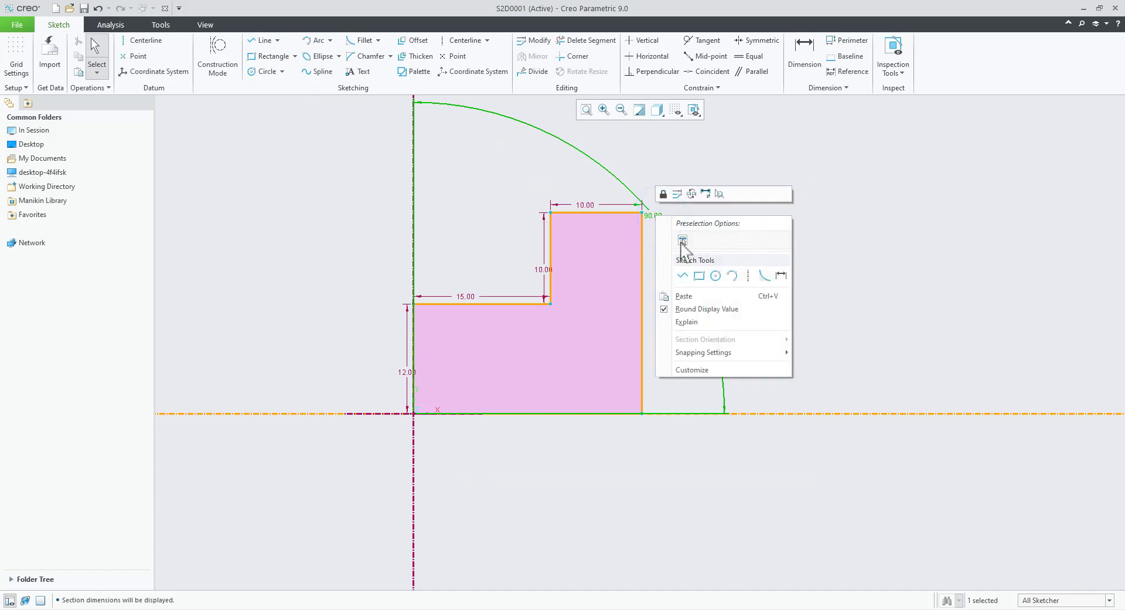
{"action": "left_click", "coordinate": [706, 195]}
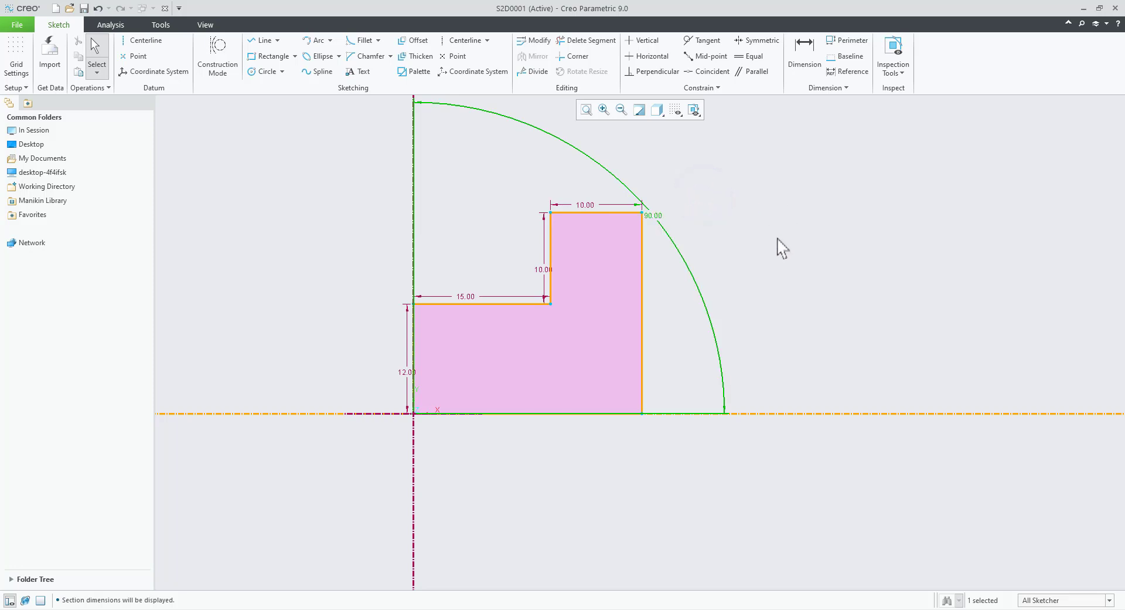
{"action": "left_click", "coordinate": [778, 238]}
{"action": "left_click_drag", "start_coordinate": [657, 218], "coordinate": [657, 184]}
{"action": "left_click", "coordinate": [777, 225]}
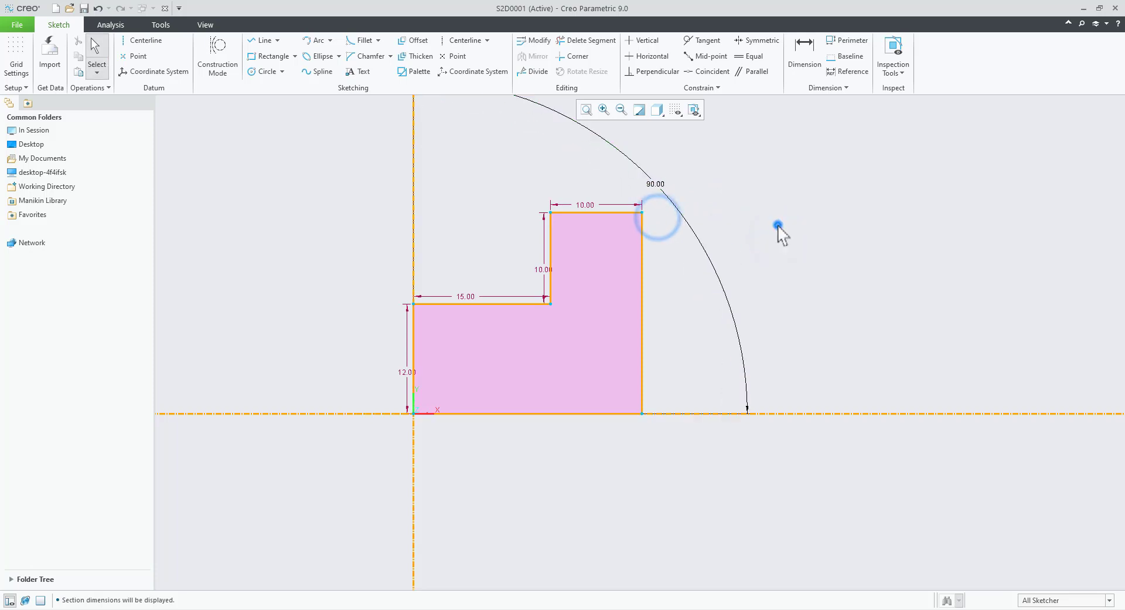
{"action": "scroll", "coordinate": [753, 261], "scroll_direction": "up", "scroll_amount": 2}
{"action": "scroll", "coordinate": [752, 261], "scroll_direction": "down", "scroll_amount": 2}
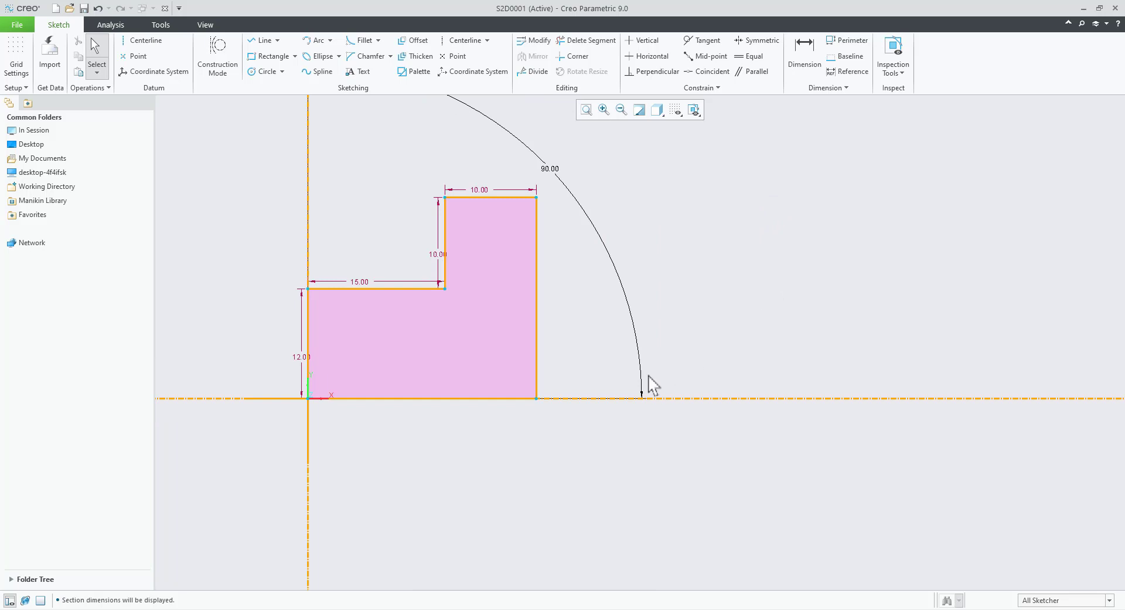
{"action": "scroll", "coordinate": [375, 497], "scroll_direction": "up", "scroll_amount": 2}
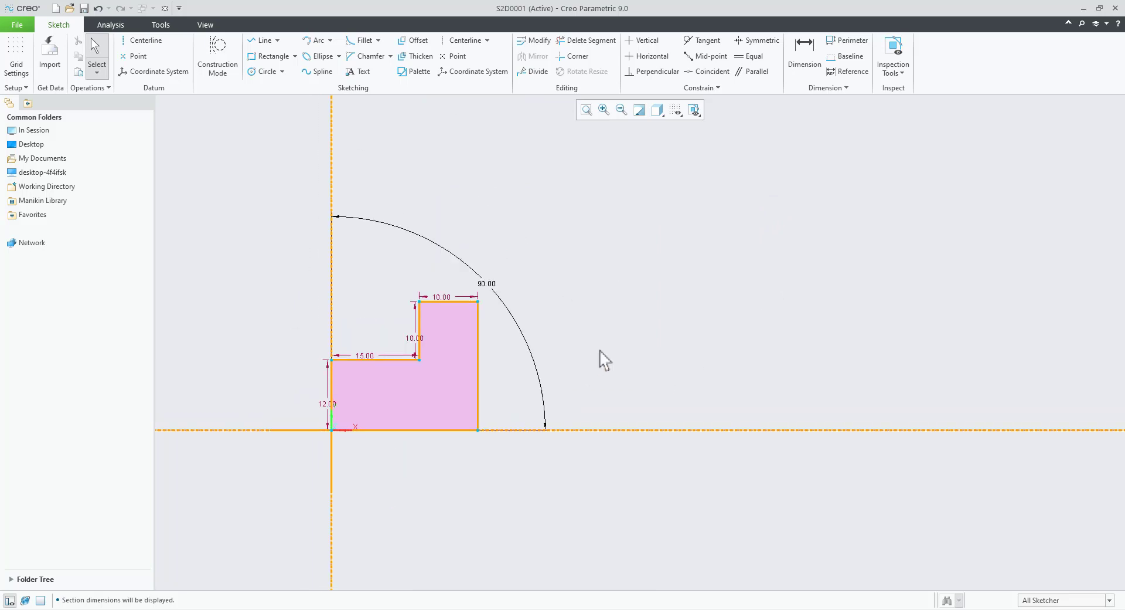
{"action": "left_click", "coordinate": [277, 40]}
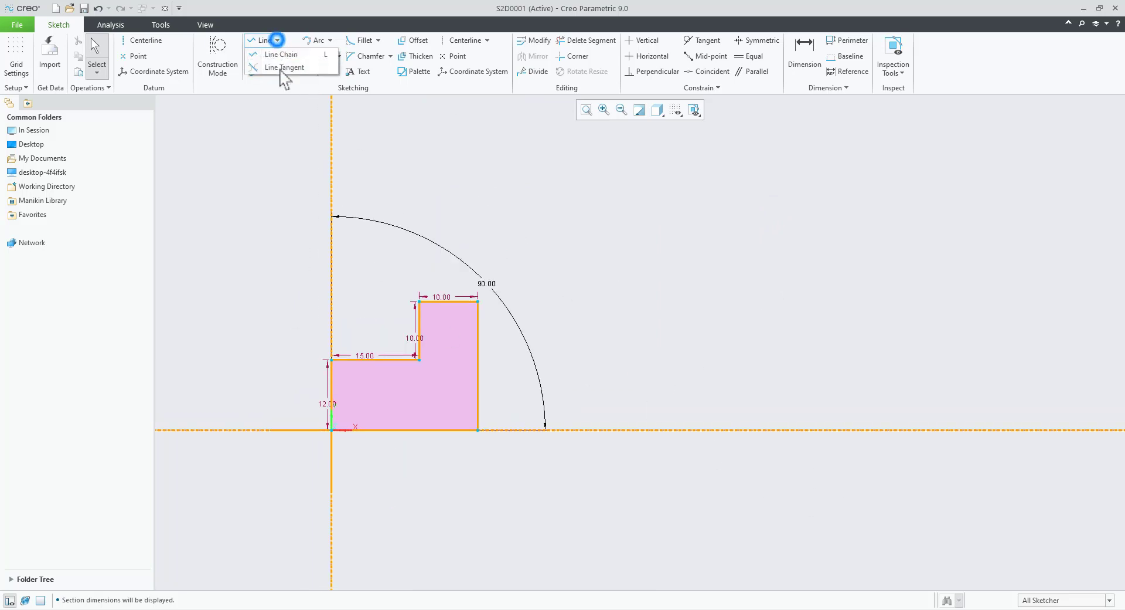
{"action": "left_click", "coordinate": [727, 316]}
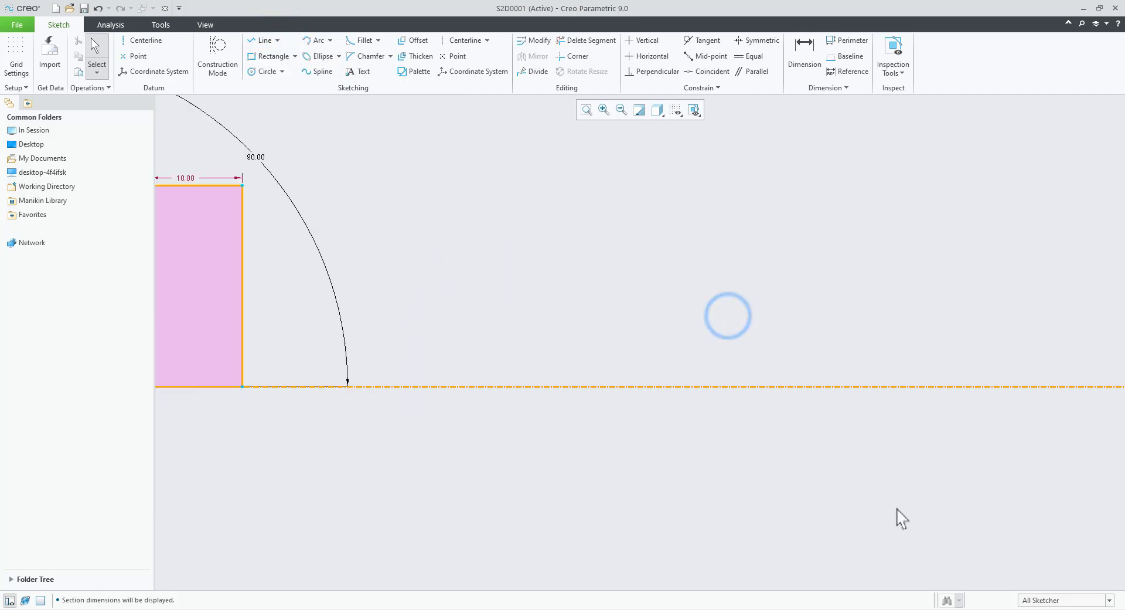
- Draw two separate circles centred on the horizontal centerline beyond the profile, about 21.7 and 13.2 in diameter
{"action": "scroll", "coordinate": [893, 515], "scroll_direction": "down", "scroll_amount": 2}
{"action": "left_click", "coordinate": [267, 72]}
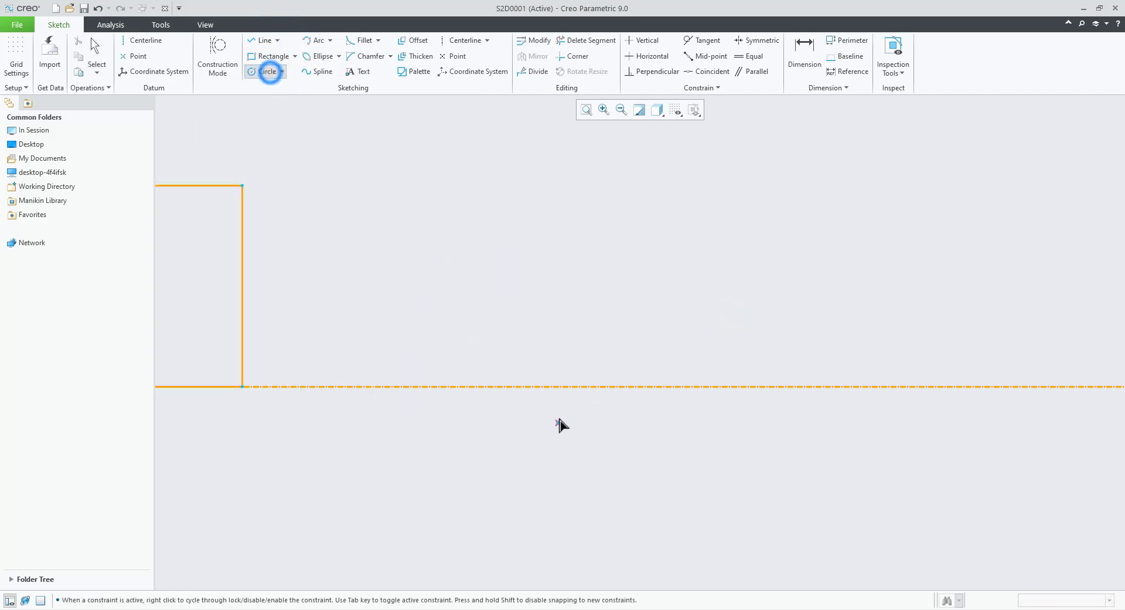
{"action": "left_click", "coordinate": [527, 387]}
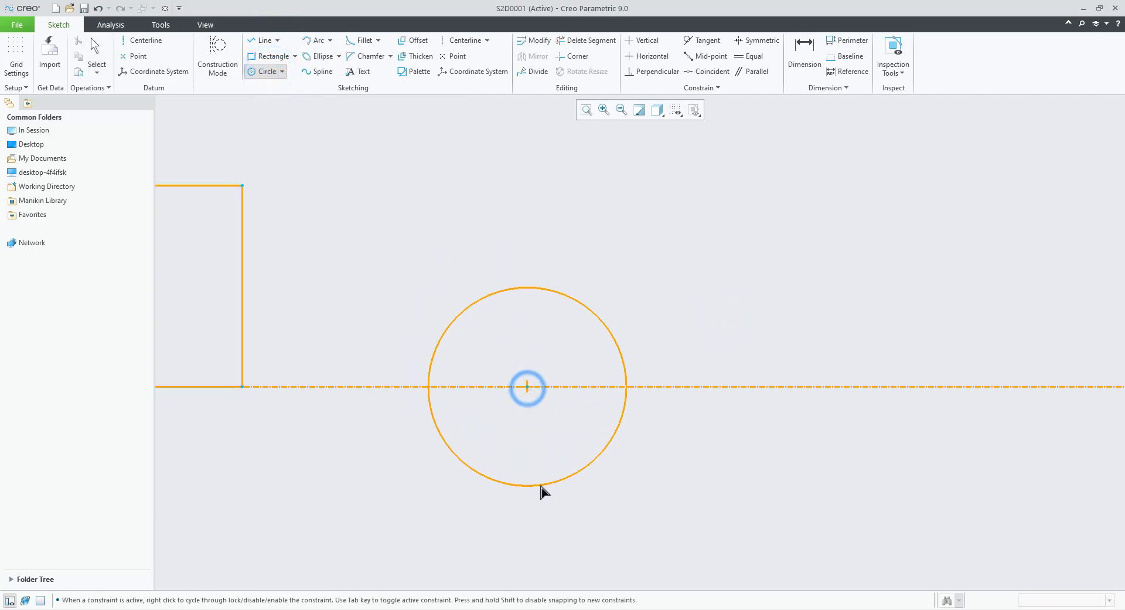
{"action": "left_click", "coordinate": [535, 485]}
{"action": "left_click", "coordinate": [917, 388]}
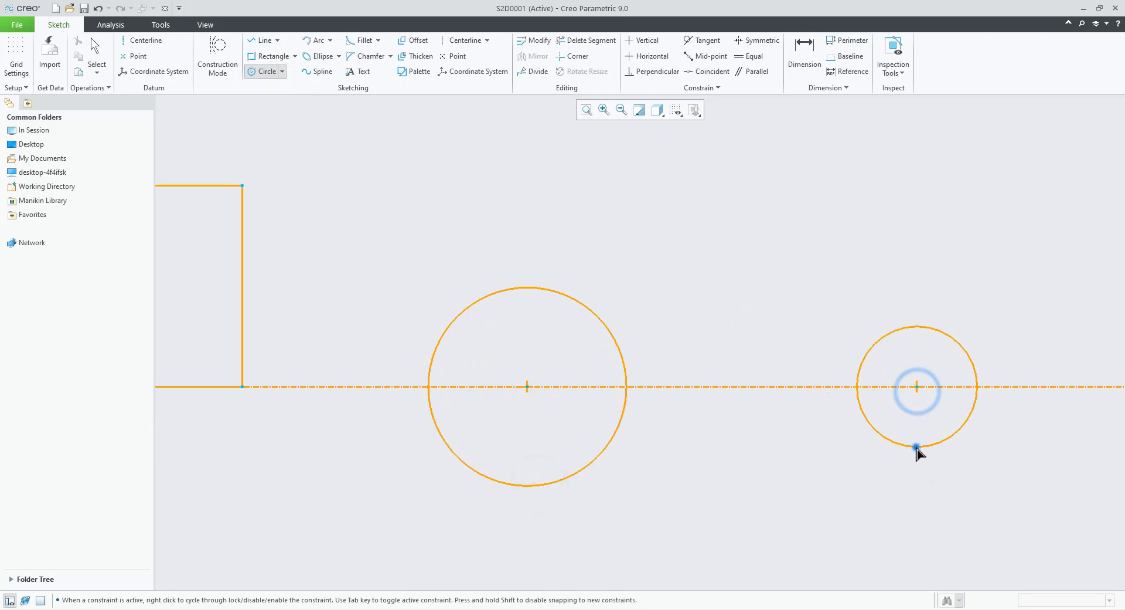
{"action": "left_click", "coordinate": [916, 447]}
{"action": "middle_click", "coordinate": [990, 560]}
{"action": "left_click", "coordinate": [1005, 522]}
{"action": "scroll", "coordinate": [783, 527], "scroll_direction": "up", "scroll_amount": 3}
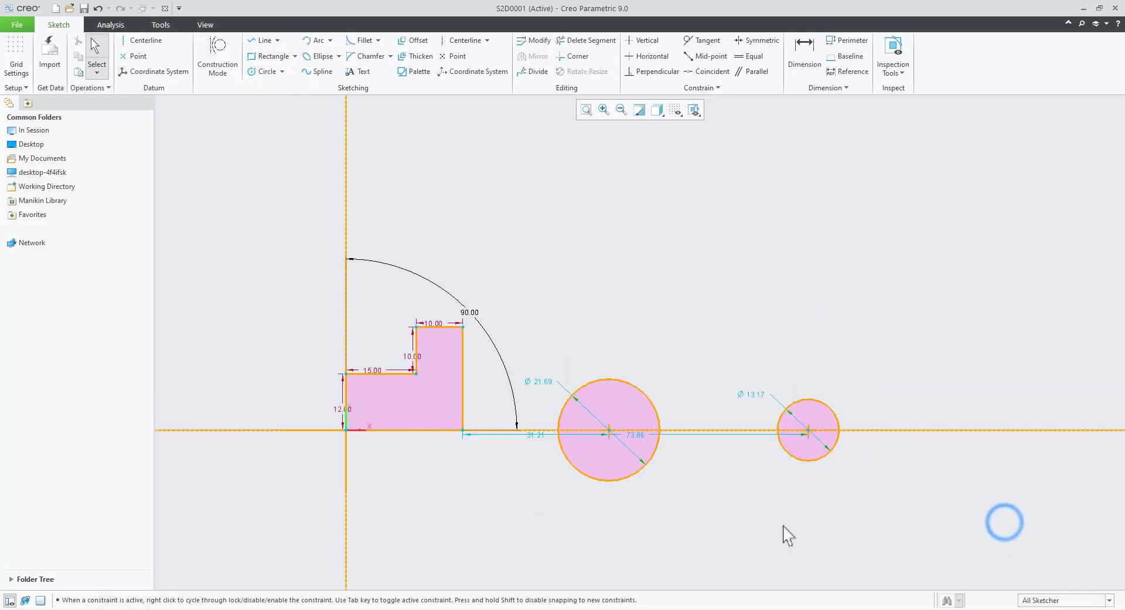
- Move the two circles' horizontal position dimensions below the circles, stacked on separate levels
{"action": "scroll", "coordinate": [783, 538], "scroll_direction": "down", "scroll_amount": 1}
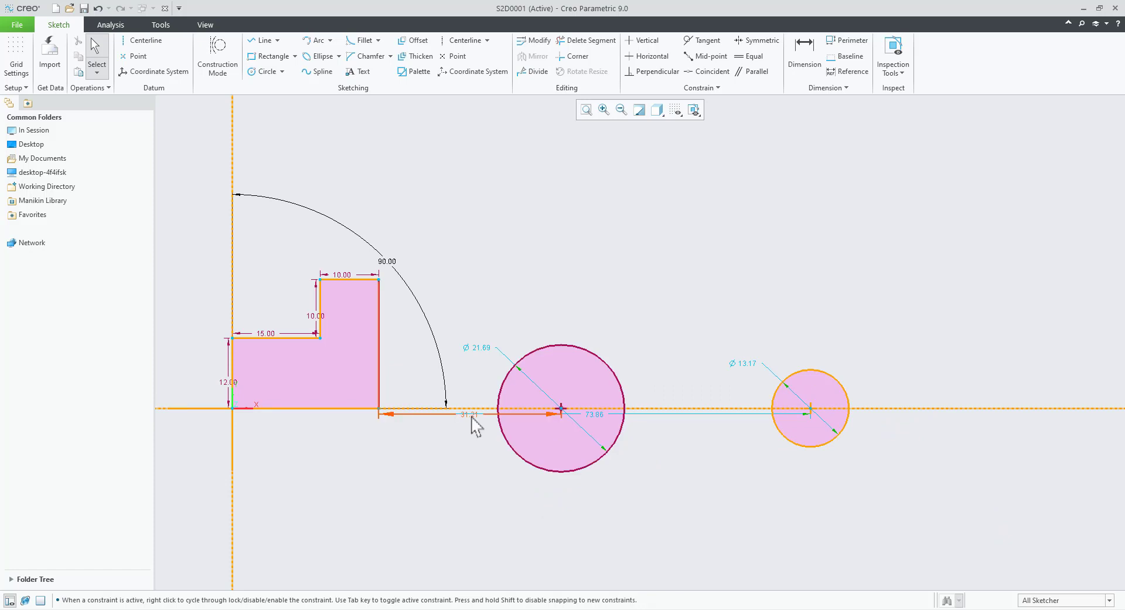
{"action": "left_click_drag", "start_coordinate": [470, 414], "coordinate": [469, 481]}
{"action": "left_click", "coordinate": [697, 534]}
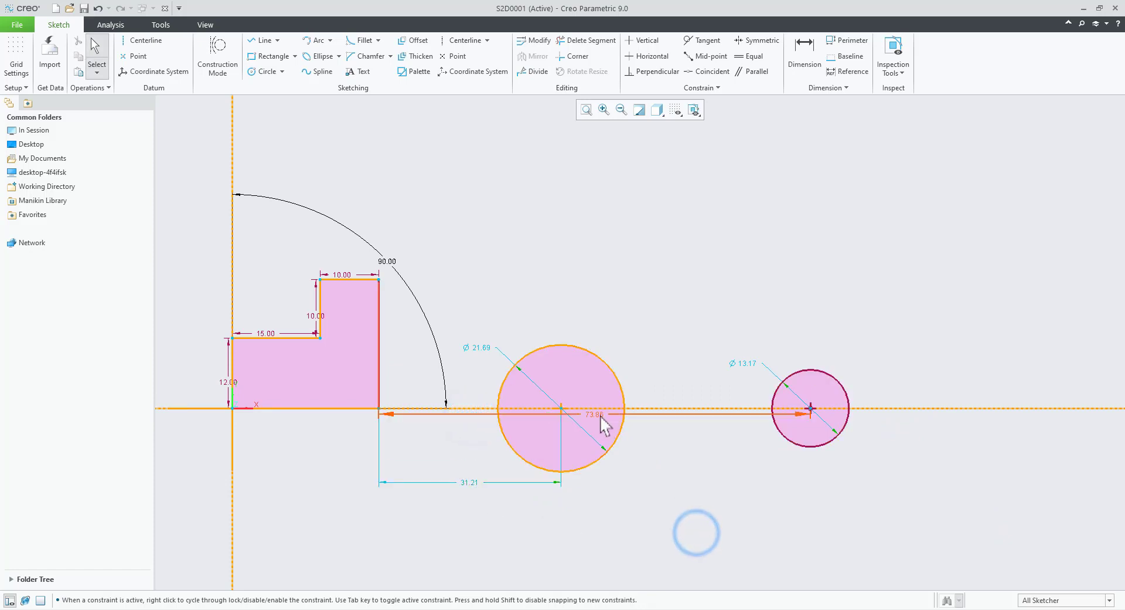
{"action": "left_click_drag", "start_coordinate": [596, 413], "coordinate": [586, 506]}
{"action": "left_click", "coordinate": [634, 537]}
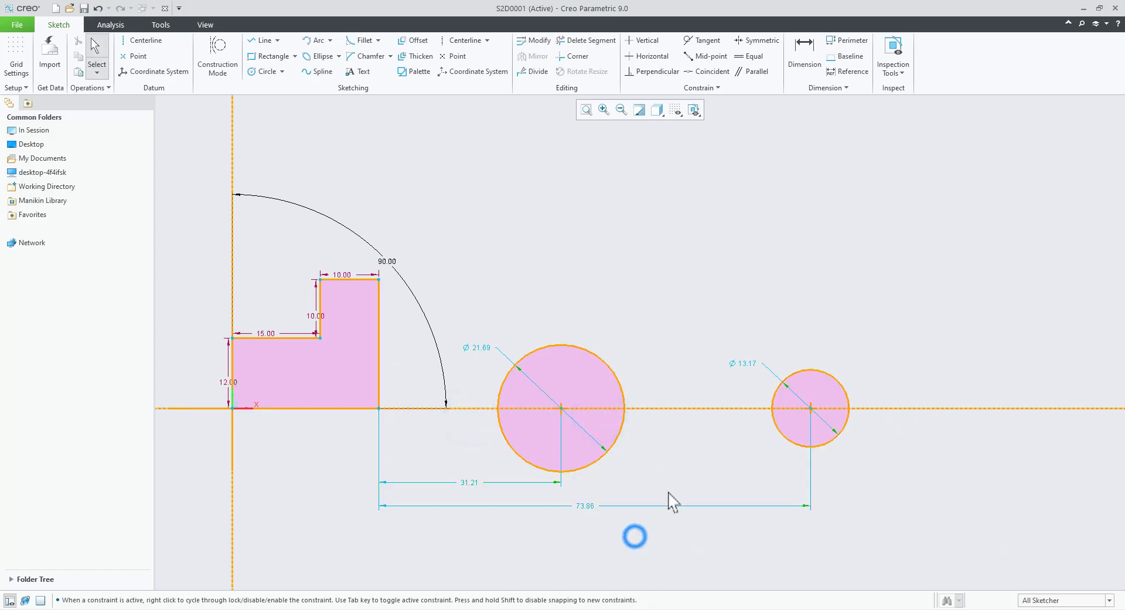
- Set the larger circle's diameter to 25 and the smaller circle's diameter to 12
{"action": "scroll", "coordinate": [663, 493], "scroll_direction": "down", "scroll_amount": 1}
{"action": "double_click", "coordinate": [432, 329]}
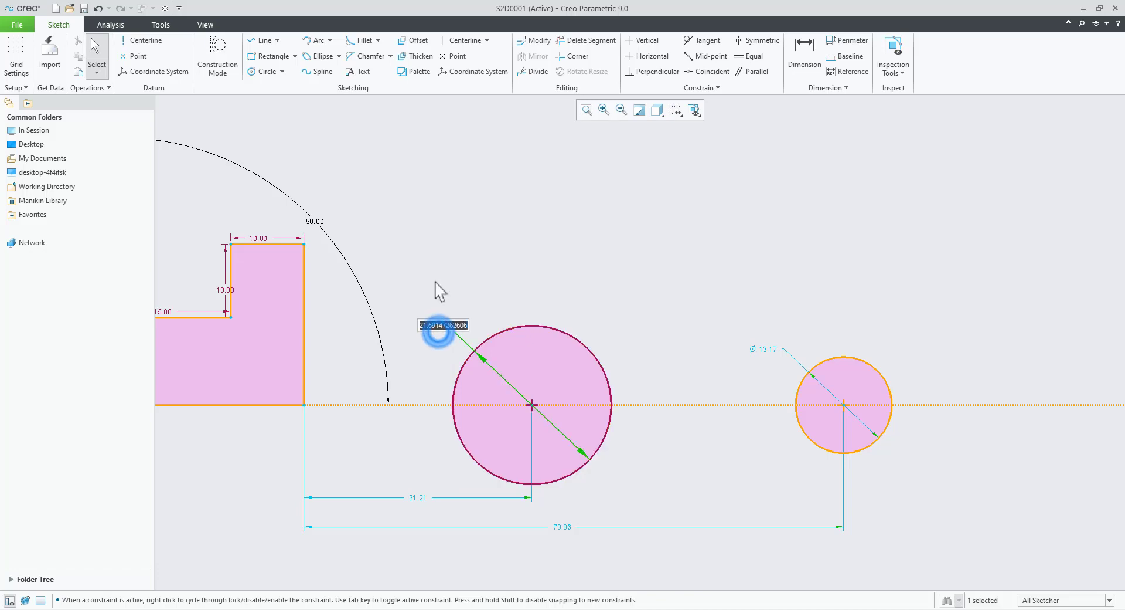
{"action": "type", "text": "25"}
{"action": "key", "text": "Return"}
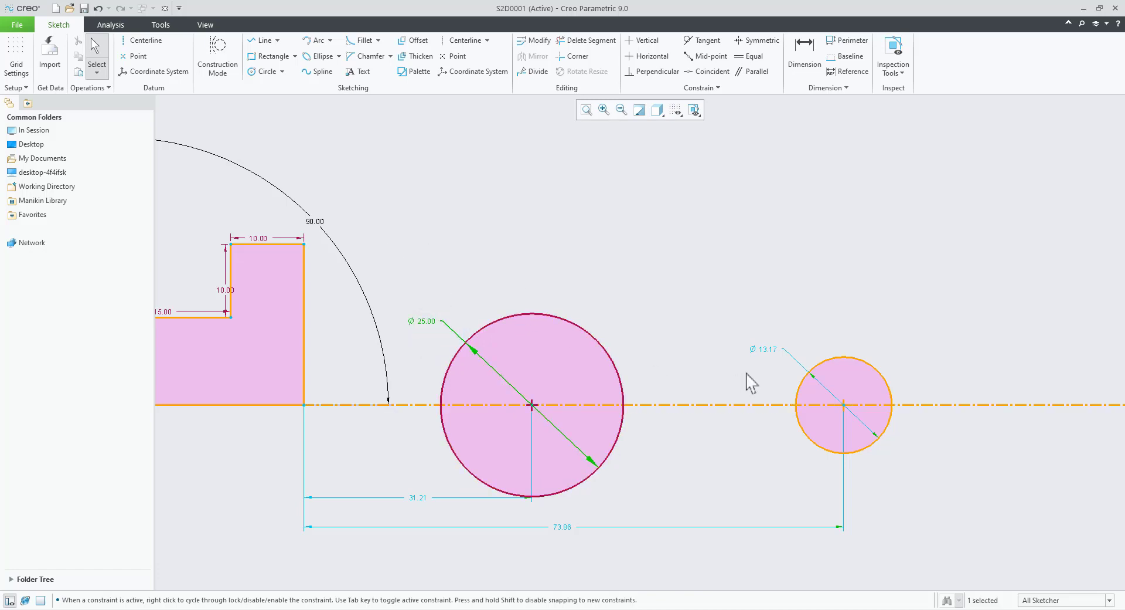
{"action": "double_click", "coordinate": [763, 349]}
{"action": "type", "text": "12"}
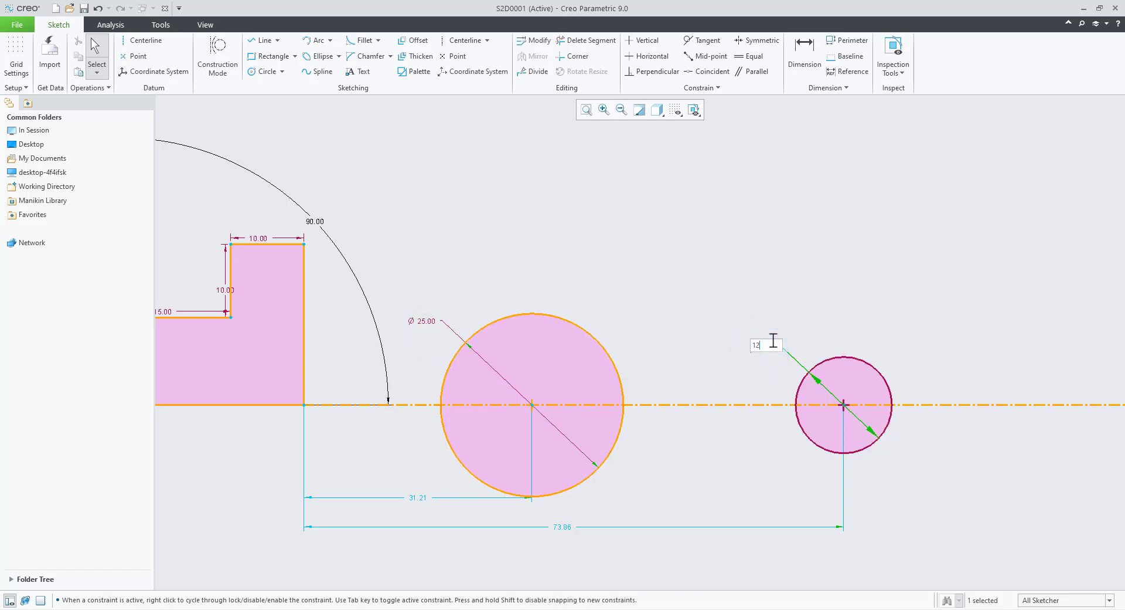
{"action": "key", "text": "Return"}
- Set the distances from the profile's outer vertical edge to the larger and smaller circle centres to 30 and 75
{"action": "scroll", "coordinate": [942, 486], "scroll_direction": "up", "scroll_amount": 2}
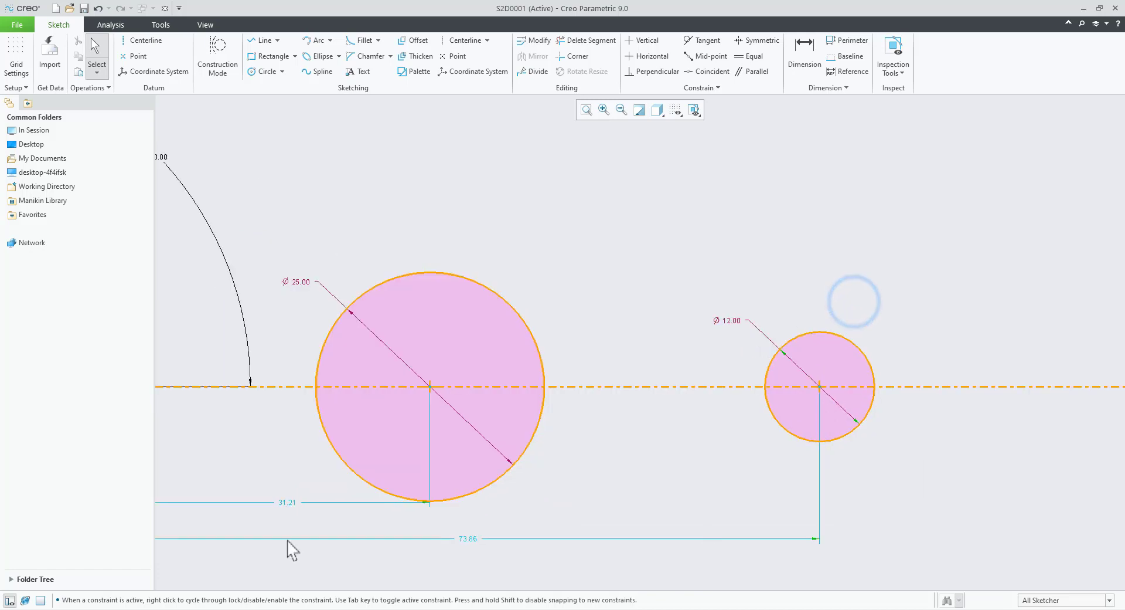
{"action": "double_click", "coordinate": [291, 499]}
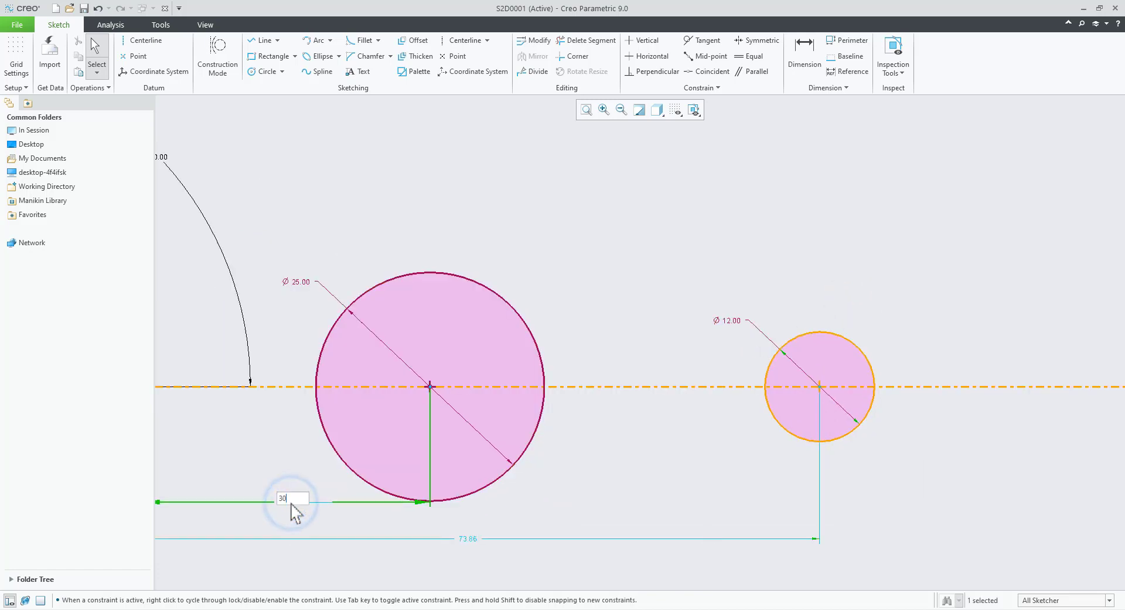
{"action": "type", "text": "30"}
{"action": "key", "text": "Return"}
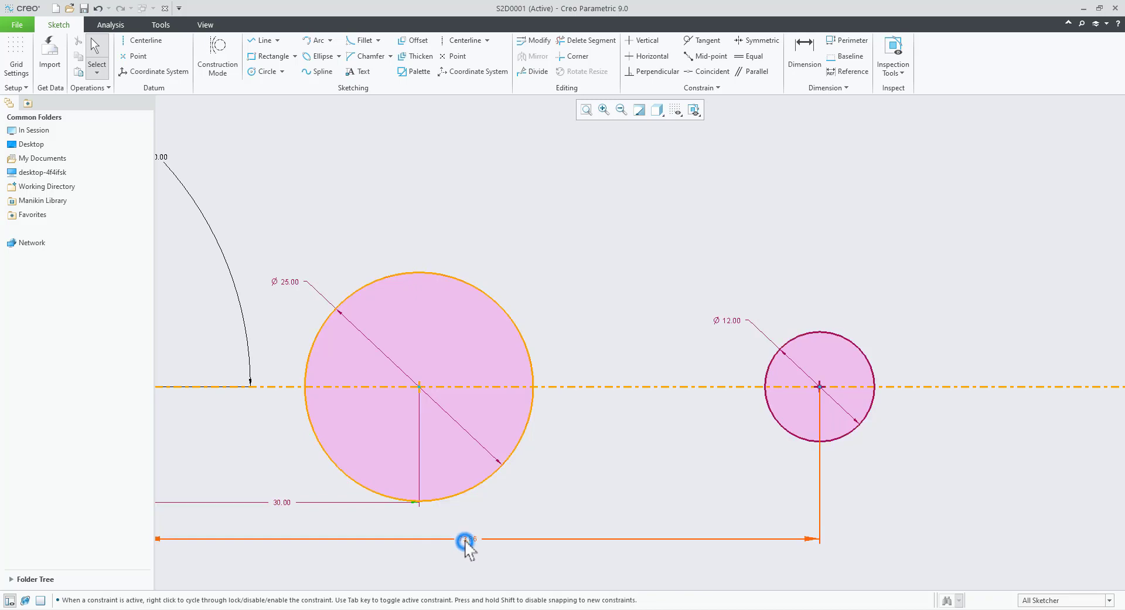
{"action": "double_click", "coordinate": [466, 538]}
{"action": "type", "text": "75"}
{"action": "key", "text": "Return"}
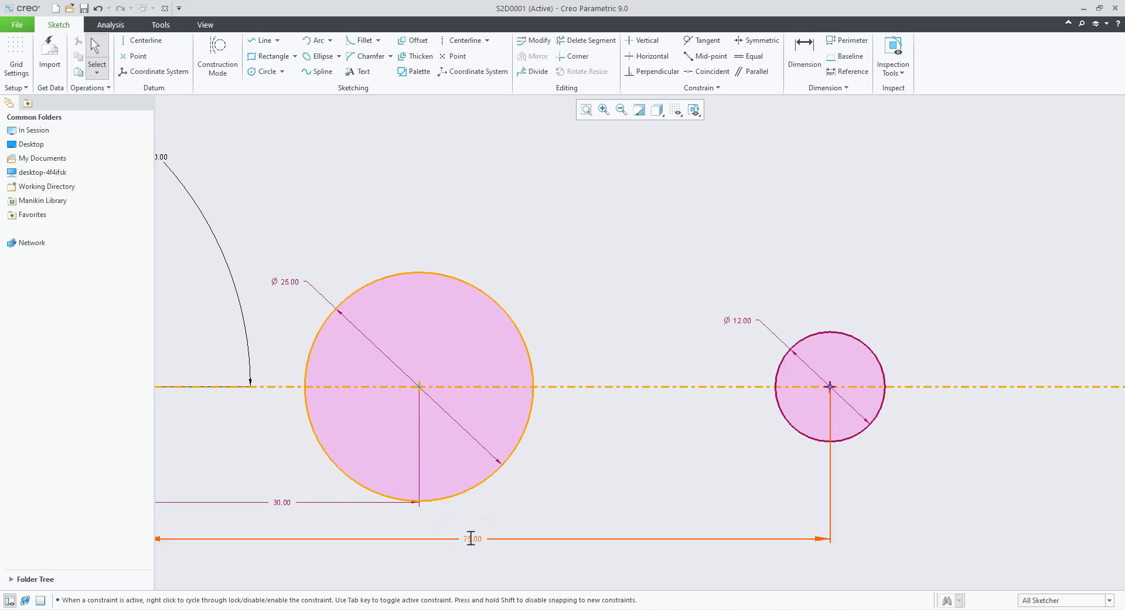
{"action": "left_click", "coordinate": [830, 387]}
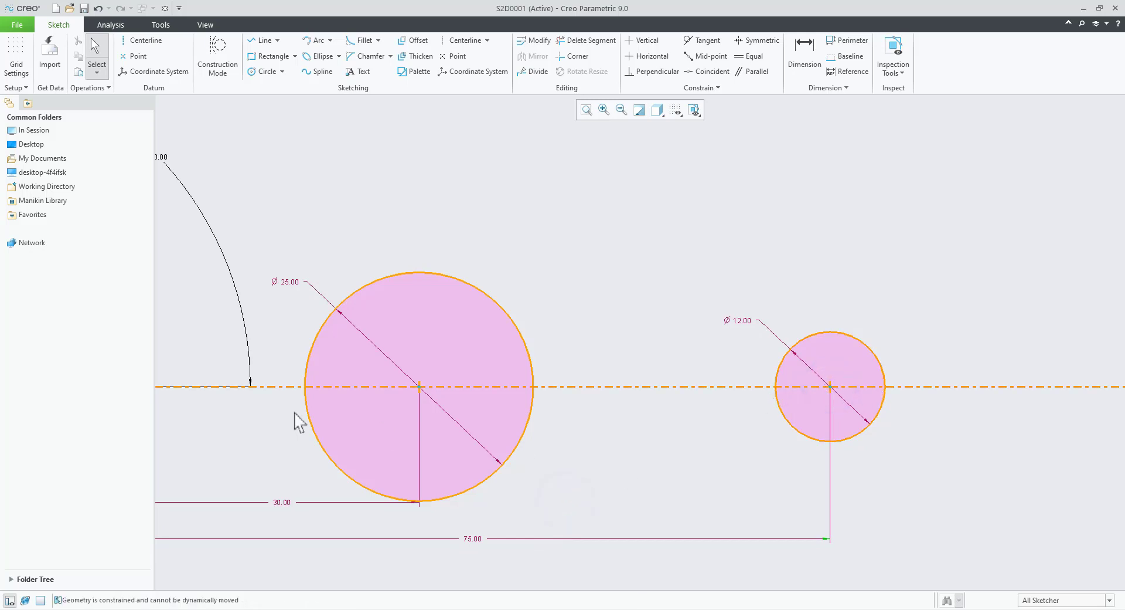
- Move the larger circle's horizontal position dimension slightly lower, clear of the circle's underside
{"action": "scroll", "coordinate": [643, 468], "scroll_direction": "down", "scroll_amount": 1}
{"action": "scroll", "coordinate": [857, 476], "scroll_direction": "up", "scroll_amount": 1}
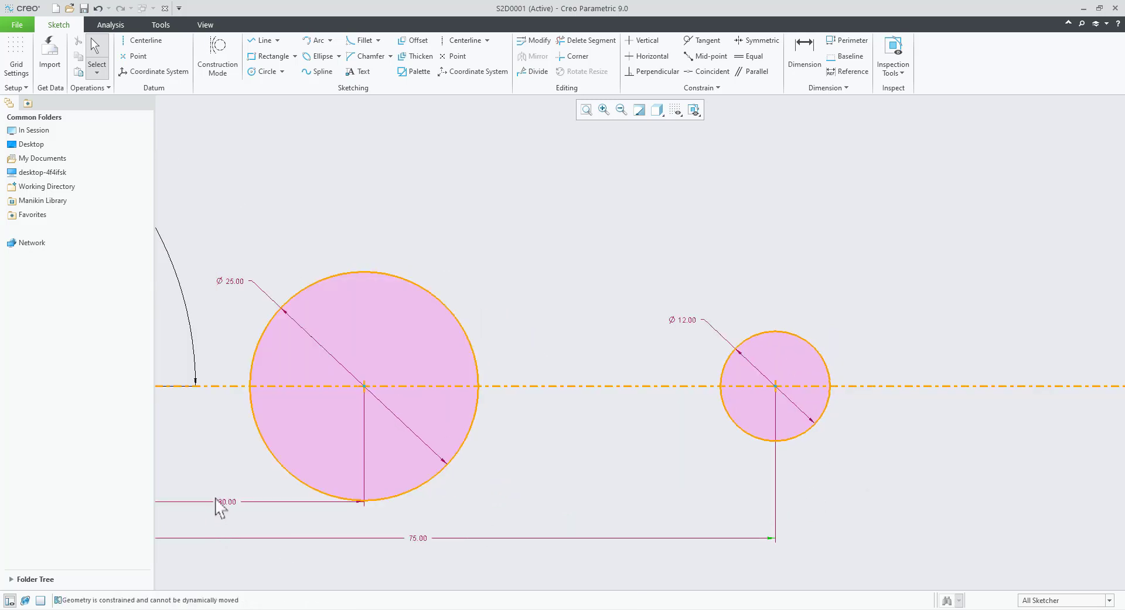
{"action": "left_click_drag", "start_coordinate": [230, 502], "coordinate": [229, 516]}
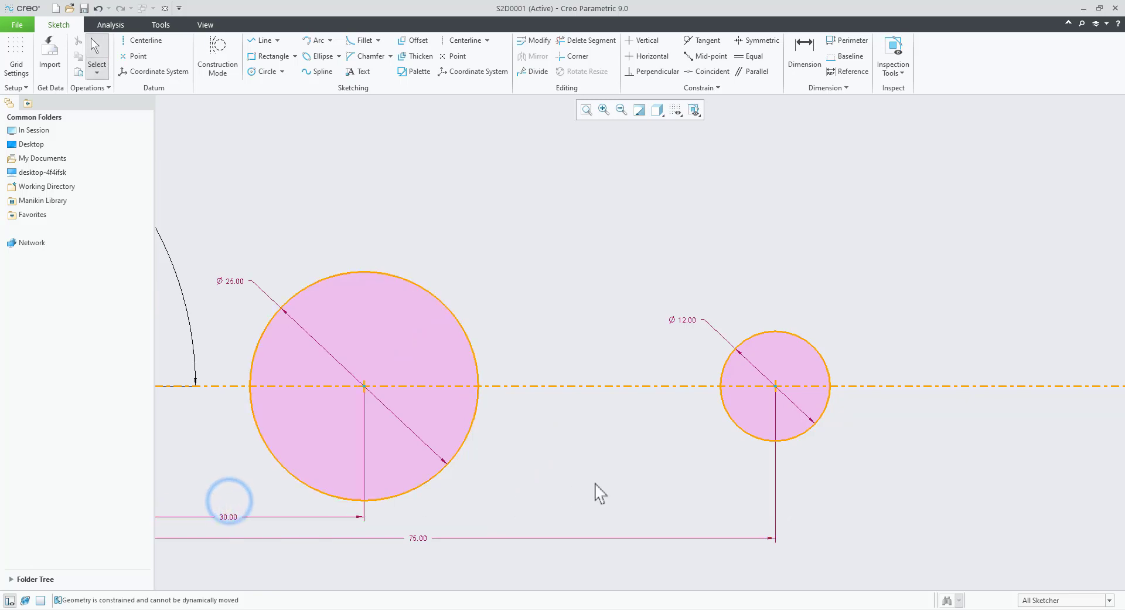
- Draw a Line Tangent joining the upper sides of the larger and smaller circles
{"action": "left_click", "coordinate": [278, 40]}
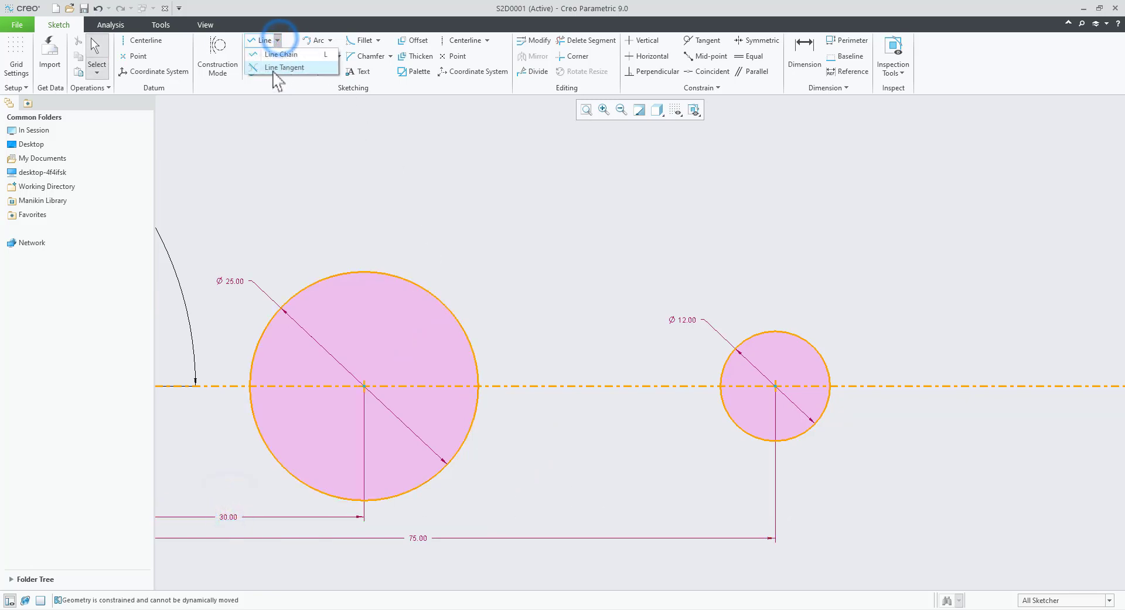
{"action": "left_click", "coordinate": [272, 70]}
{"action": "left_click", "coordinate": [378, 269]}
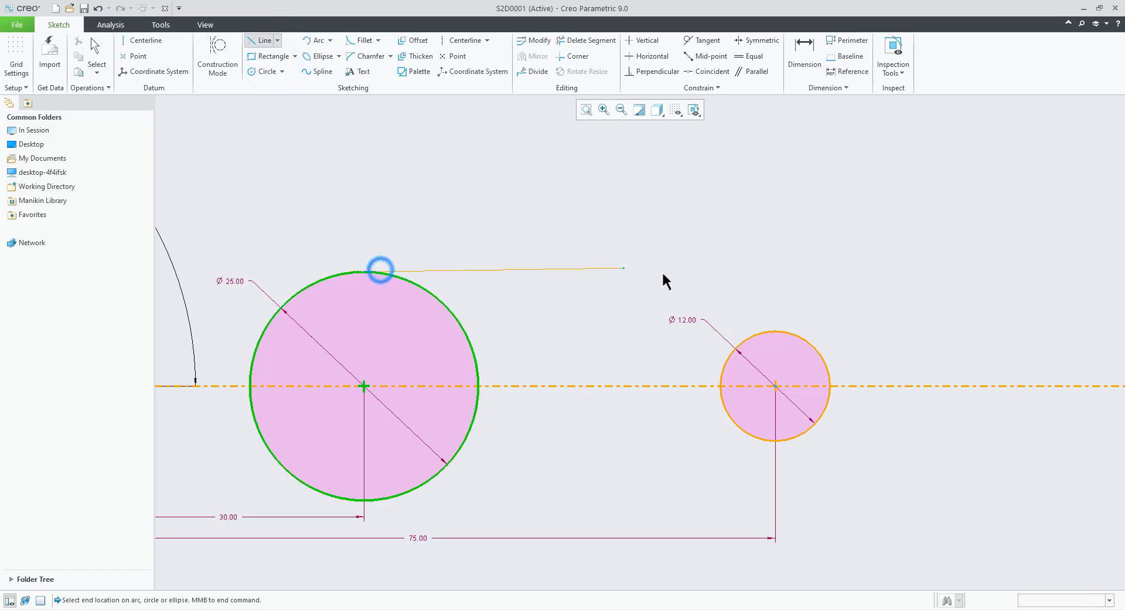
{"action": "left_click", "coordinate": [769, 332]}
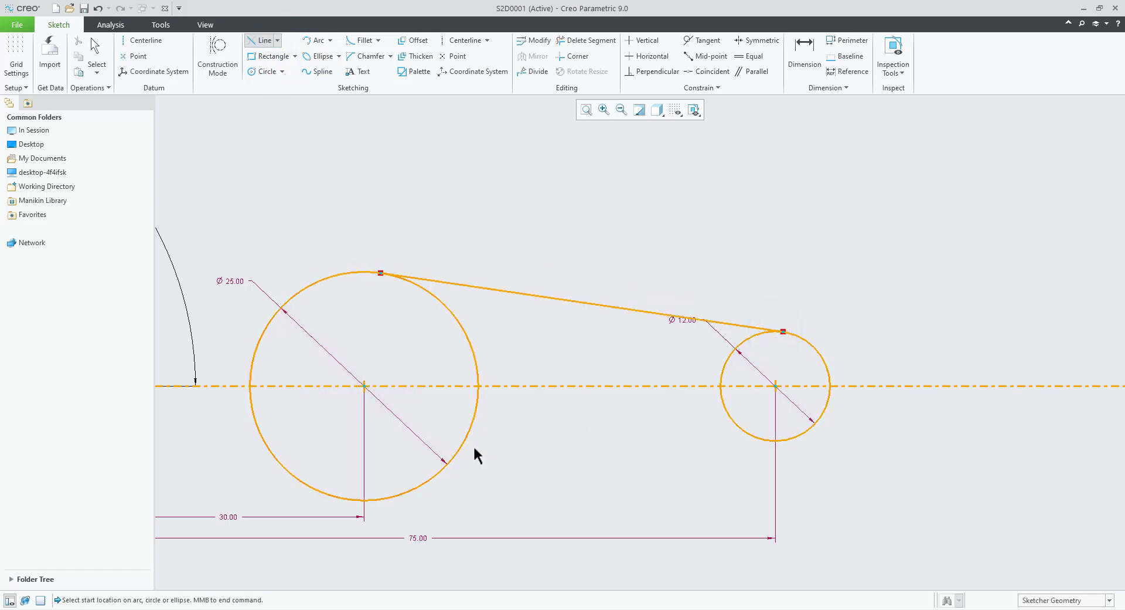
- Draw a Line Tangent joining the lower sides of the larger and smaller circles
{"action": "left_click", "coordinate": [803, 439]}
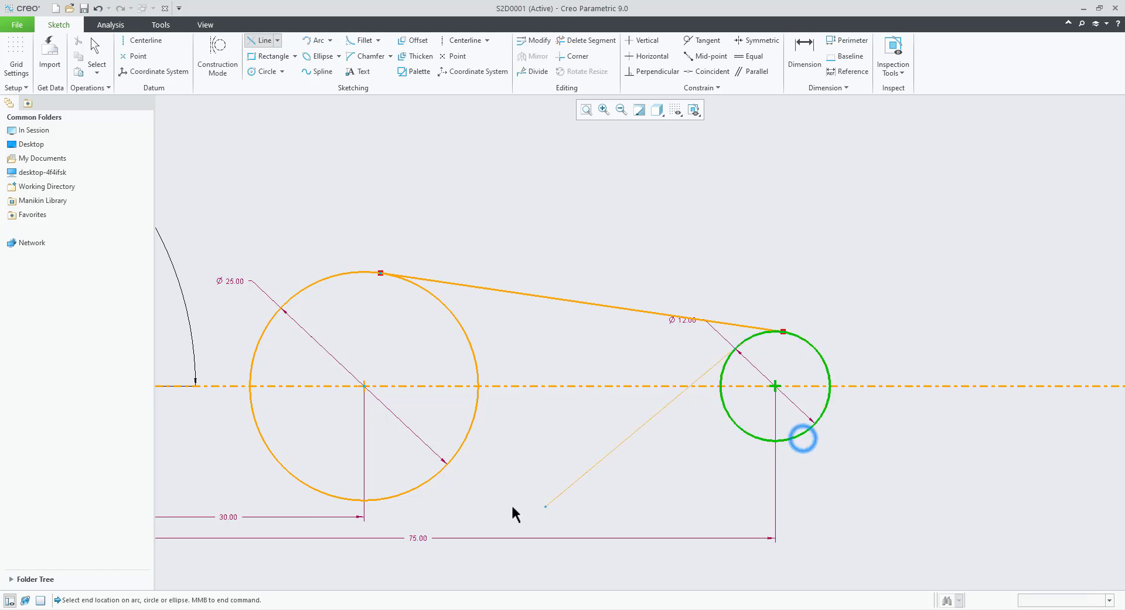
{"action": "middle_click", "coordinate": [669, 497]}
{"action": "left_click", "coordinate": [396, 496]}
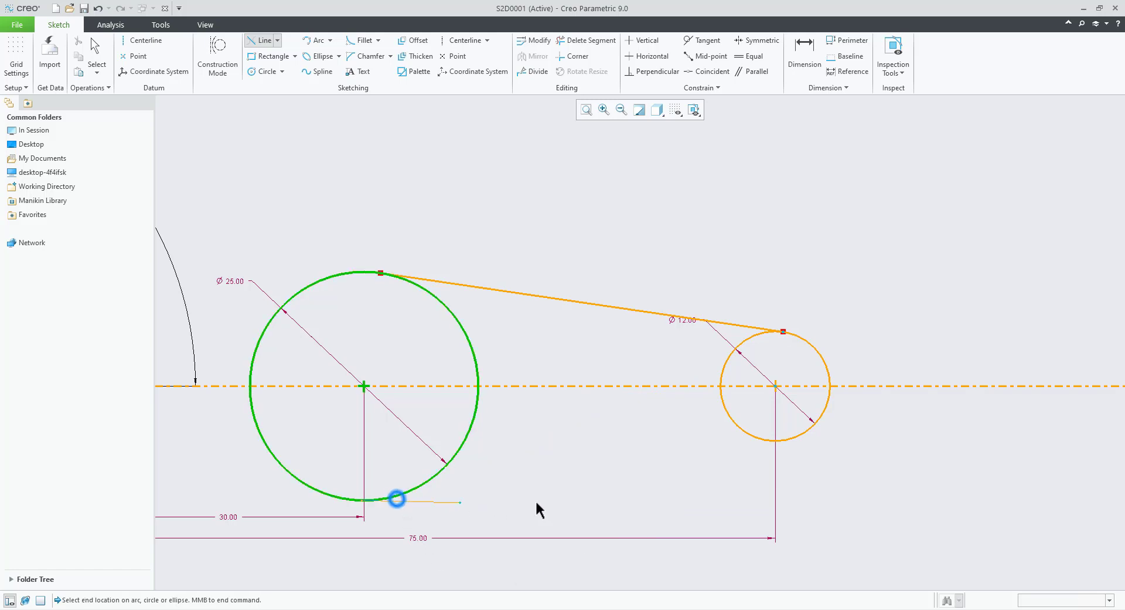
{"action": "left_click", "coordinate": [786, 442]}
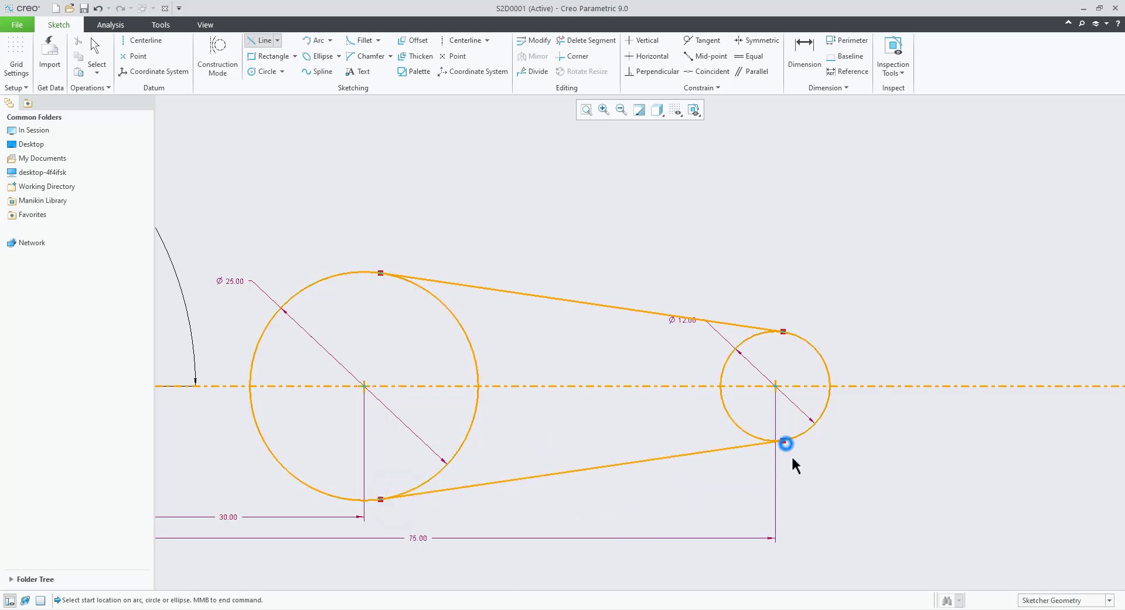
{"action": "middle_click", "coordinate": [883, 518]}
{"action": "left_click", "coordinate": [678, 487]}
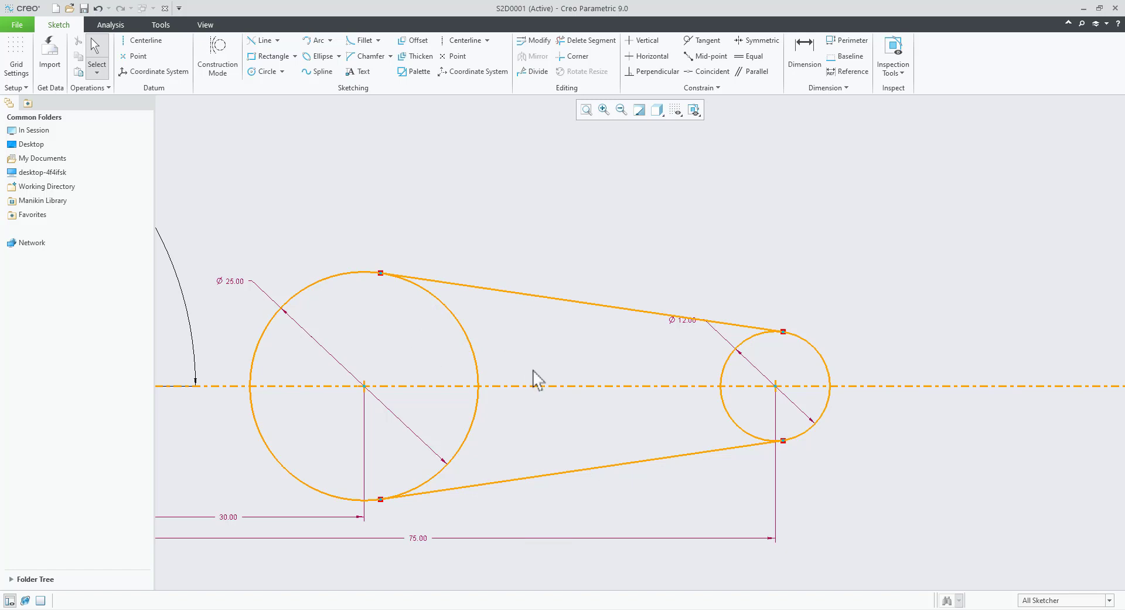
- Delete the inner arc segments of both circles between the tangent lines, leaving one closed link outline
{"action": "left_click", "coordinate": [607, 42]}
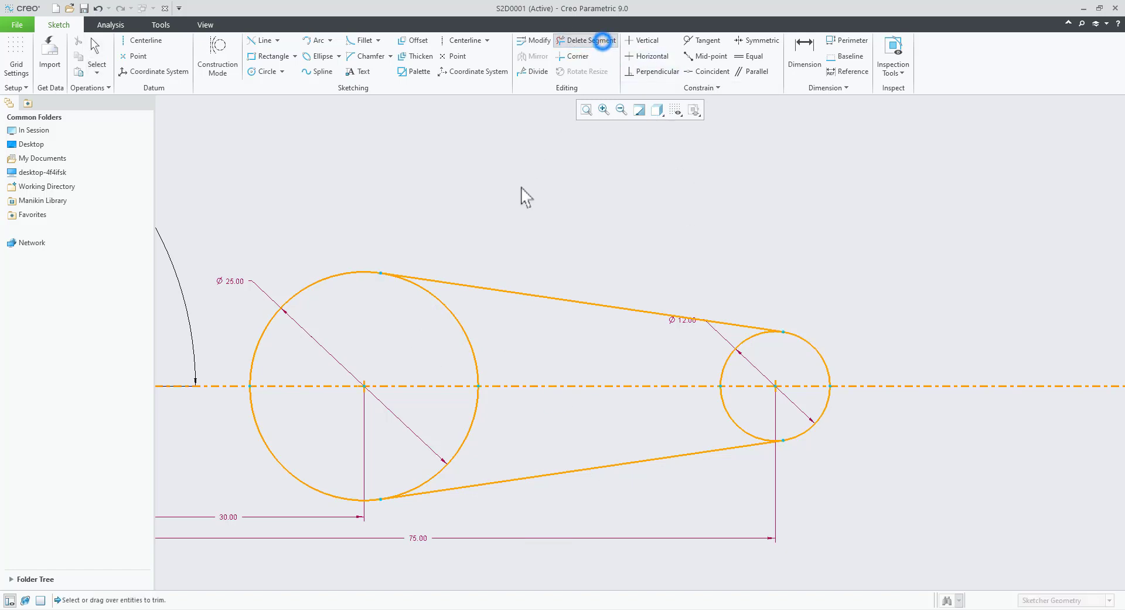
{"action": "left_click", "coordinate": [501, 331]}
{"action": "left_click", "coordinate": [497, 418]}
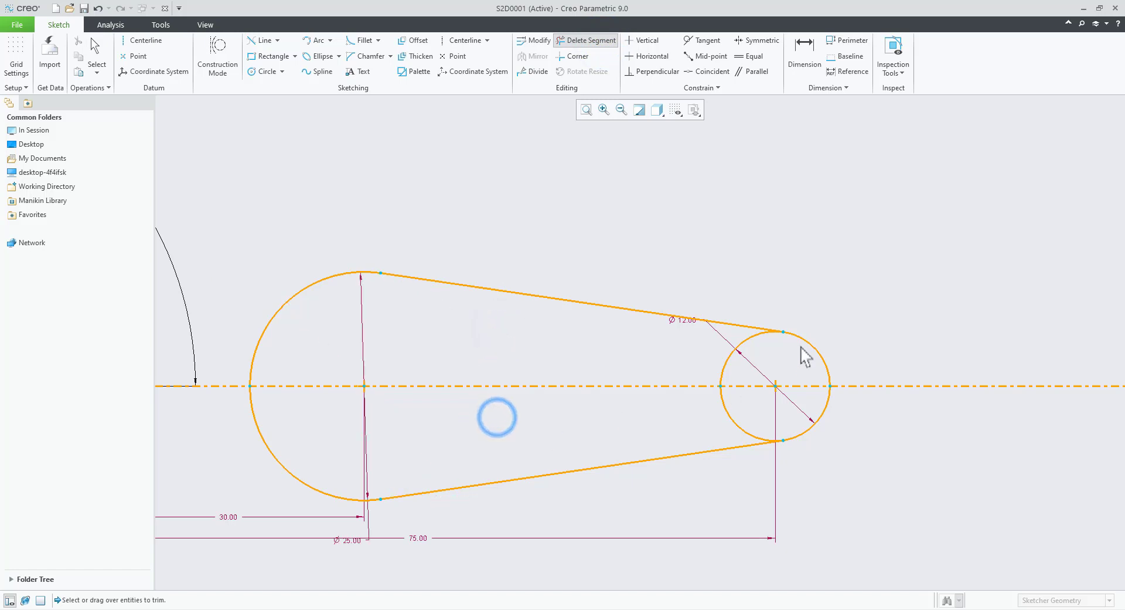
{"action": "left_click", "coordinate": [738, 363]}
{"action": "left_click", "coordinate": [749, 407]}
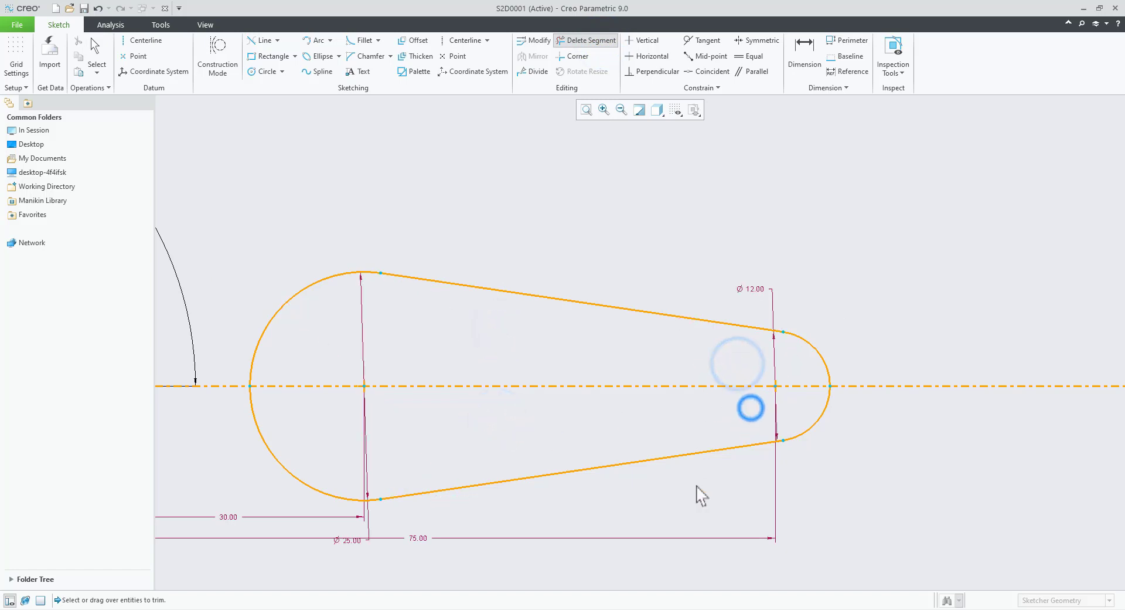
{"action": "middle_click", "coordinate": [730, 495]}
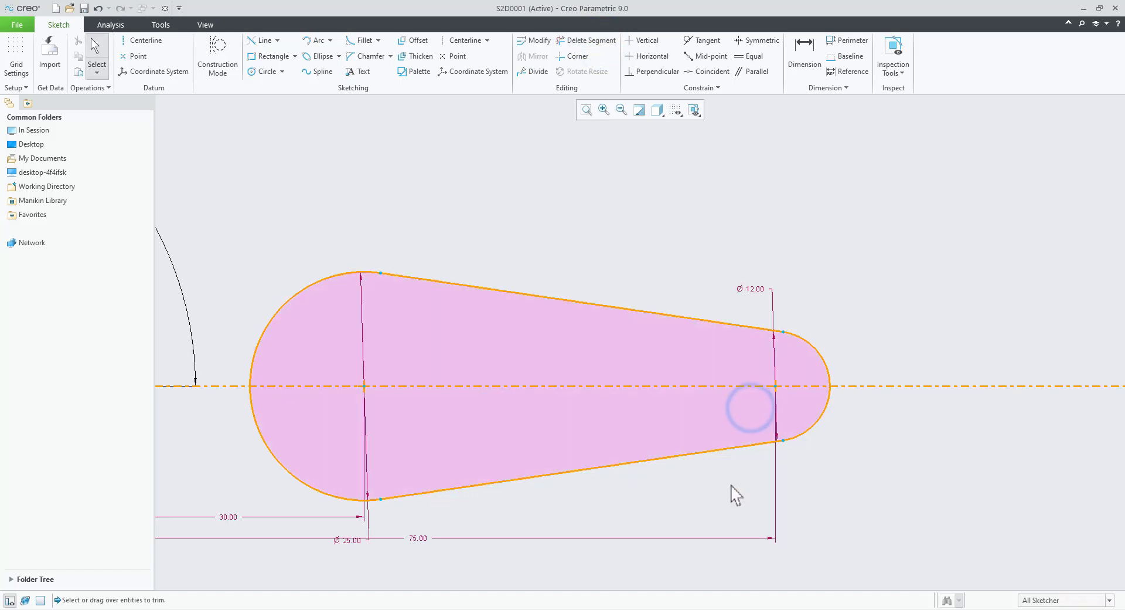
- Draw a concentric circle inside each rounded end of the link, about 16.3 in diameter in the larger end and 8.5 in the smaller
{"action": "left_click", "coordinate": [282, 71]}
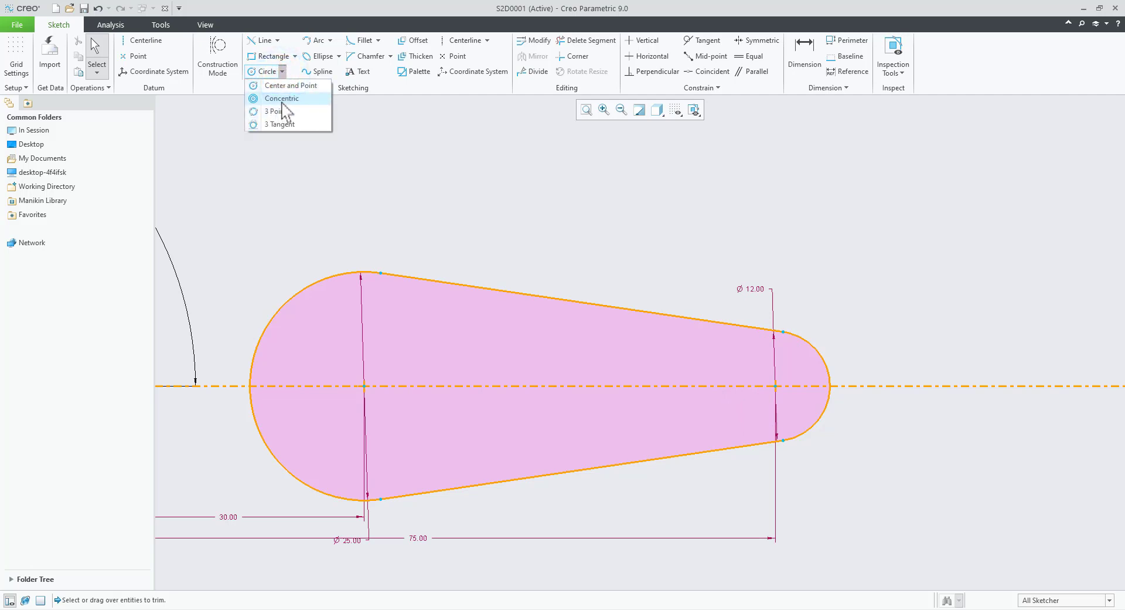
{"action": "left_click", "coordinate": [282, 99]}
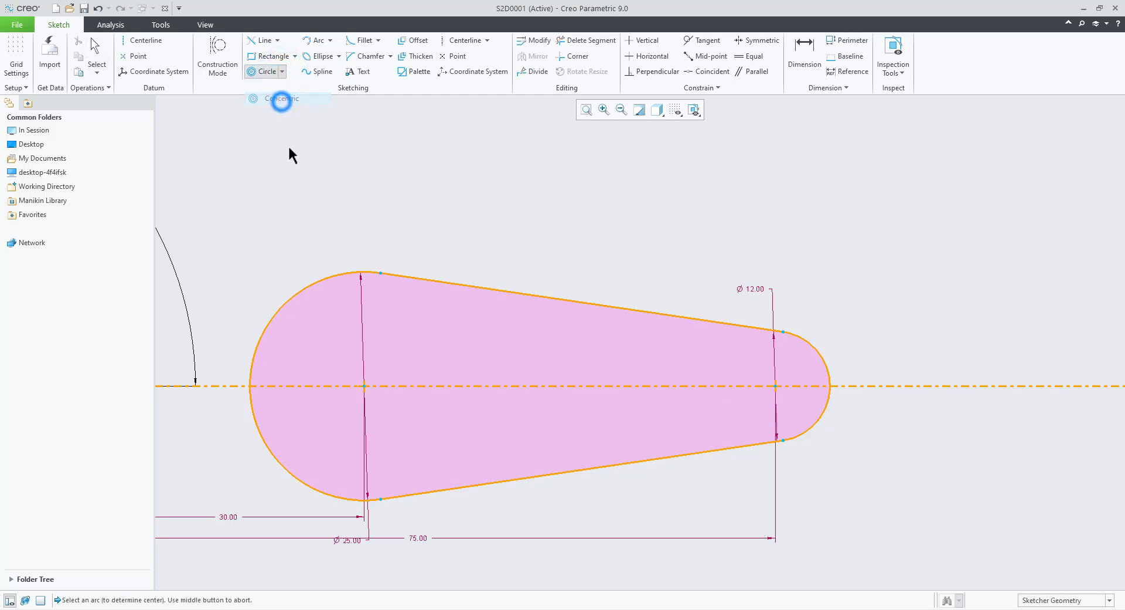
{"action": "left_click", "coordinate": [321, 280]}
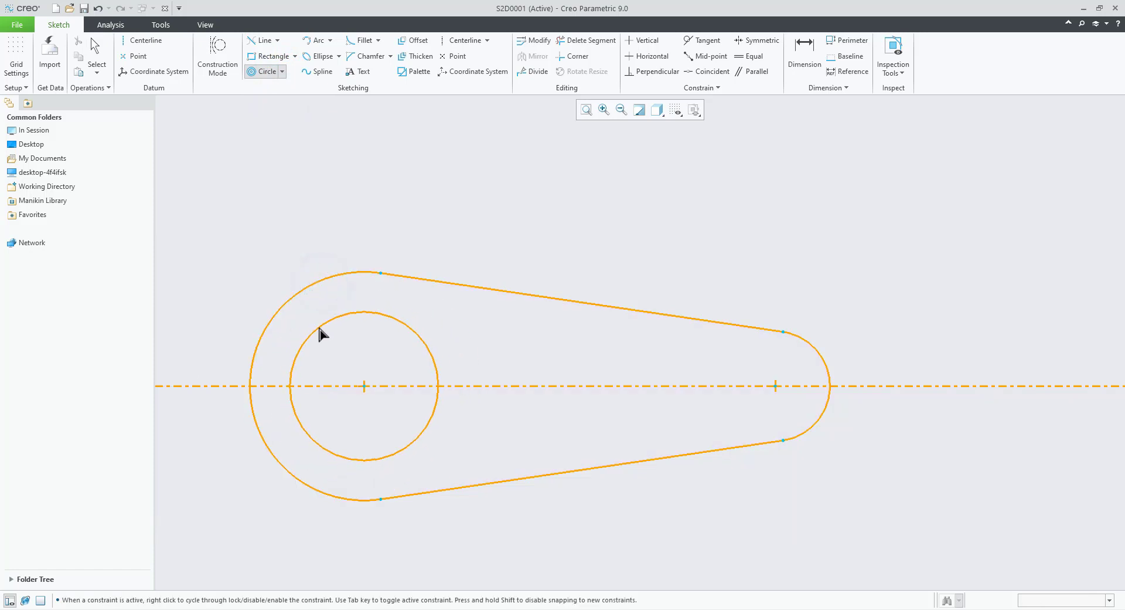
{"action": "left_click", "coordinate": [319, 327]}
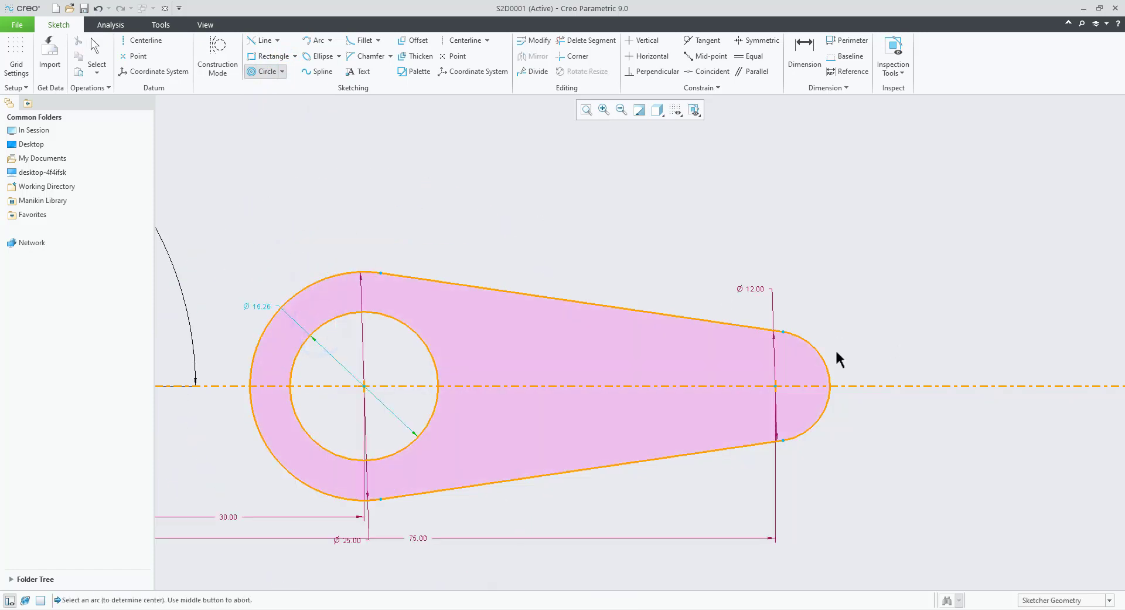
{"action": "left_click", "coordinate": [824, 357]}
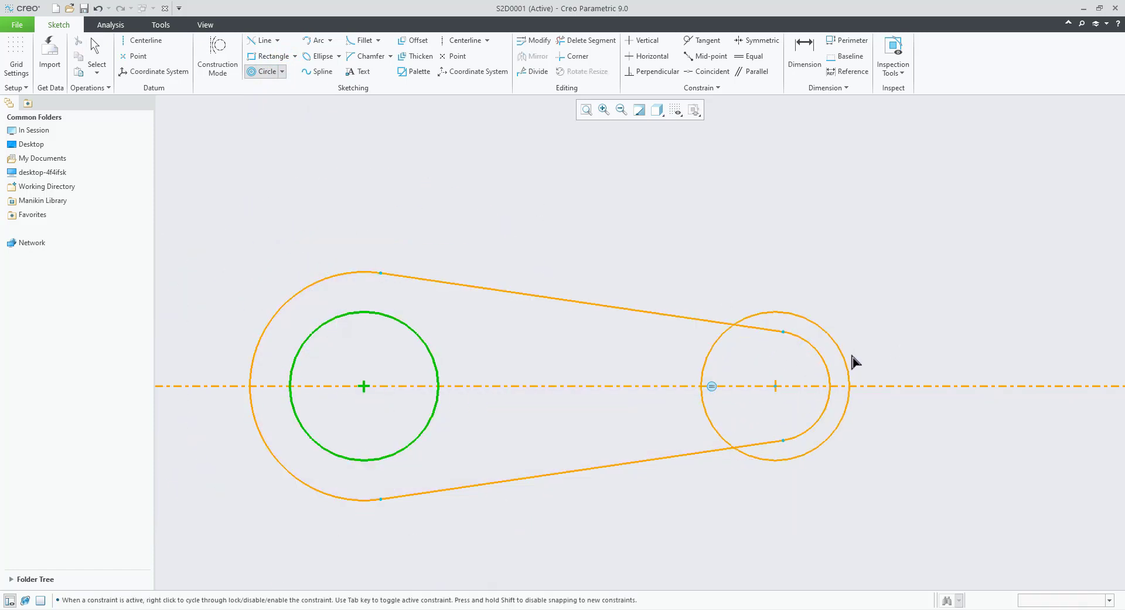
{"action": "left_click", "coordinate": [871, 355]}
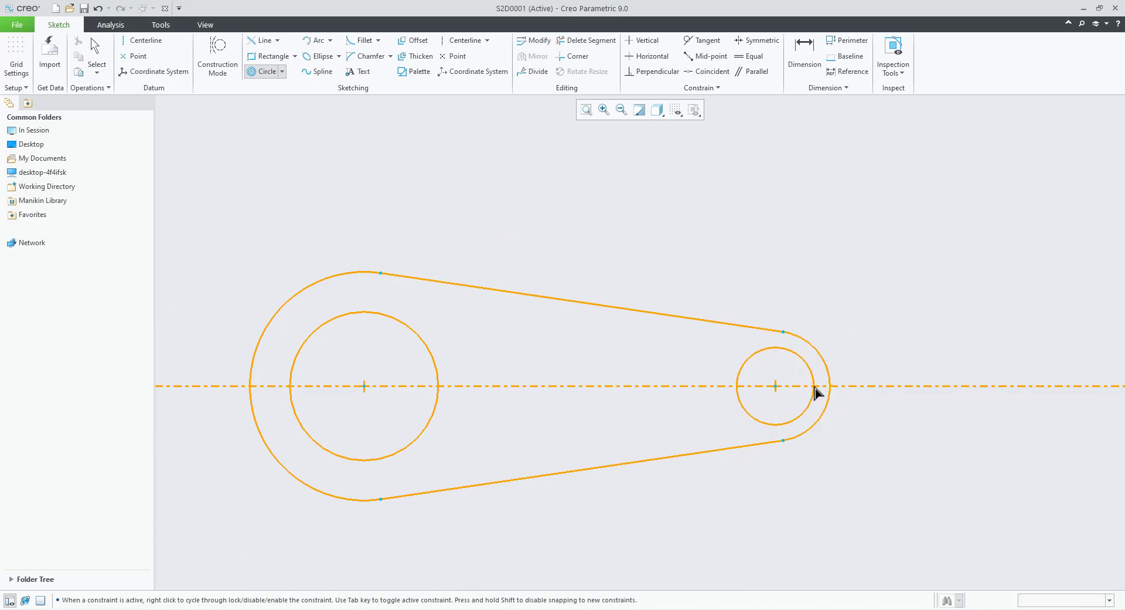
{"action": "left_click", "coordinate": [815, 386]}
{"action": "middle_click", "coordinate": [910, 469]}
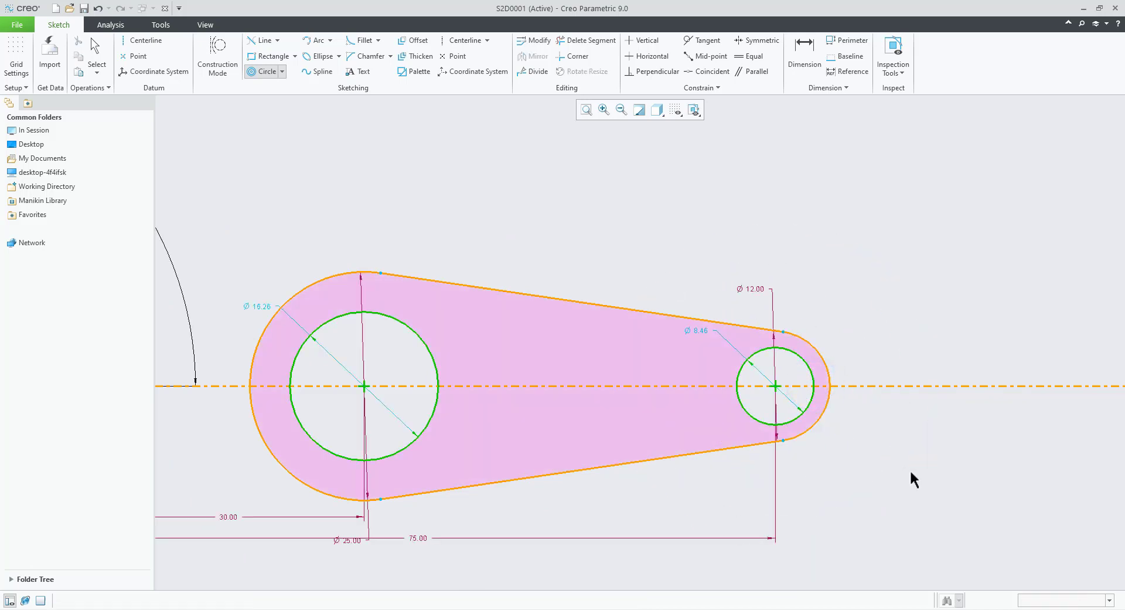
{"action": "middle_click", "coordinate": [910, 469]}
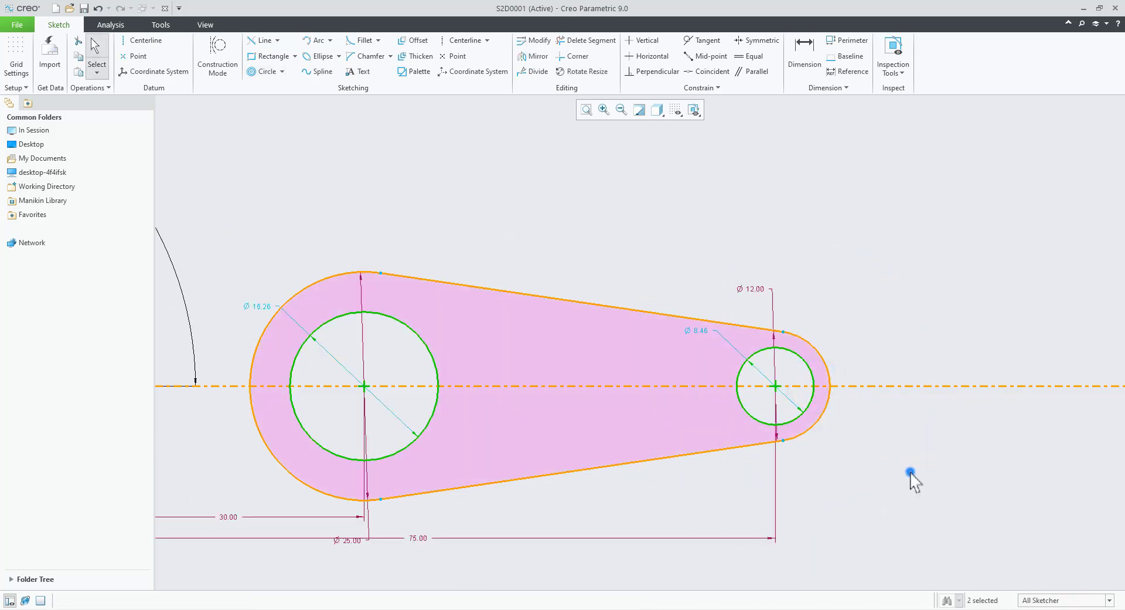
- Set the diameter of the hole in the link's larger end to 20
{"action": "double_click", "coordinate": [260, 307]}
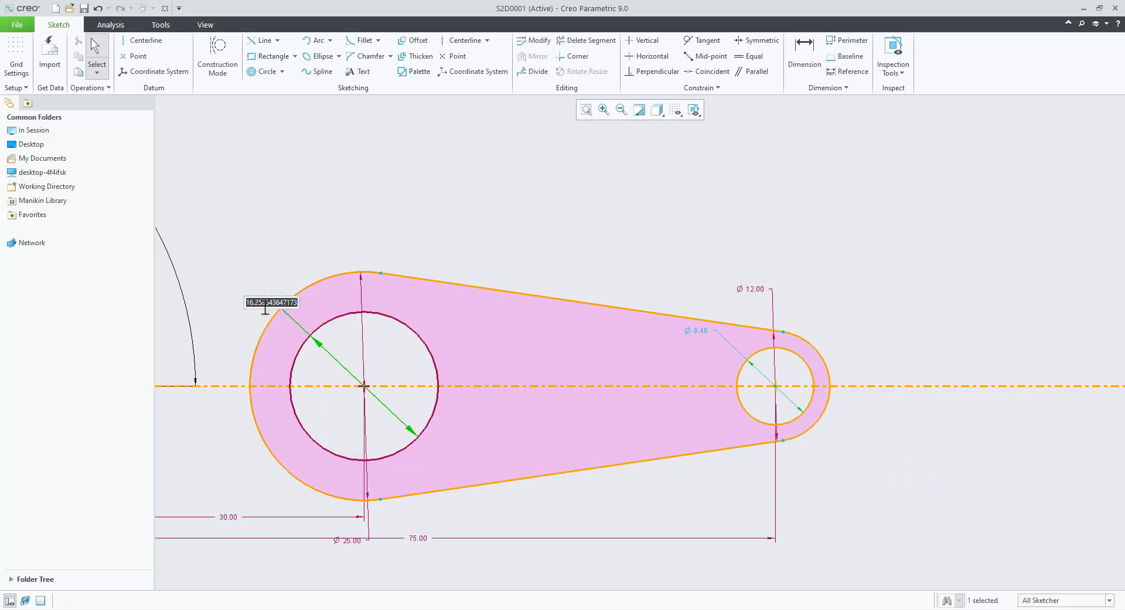
{"action": "type", "text": "20"}
{"action": "key", "text": "Return"}
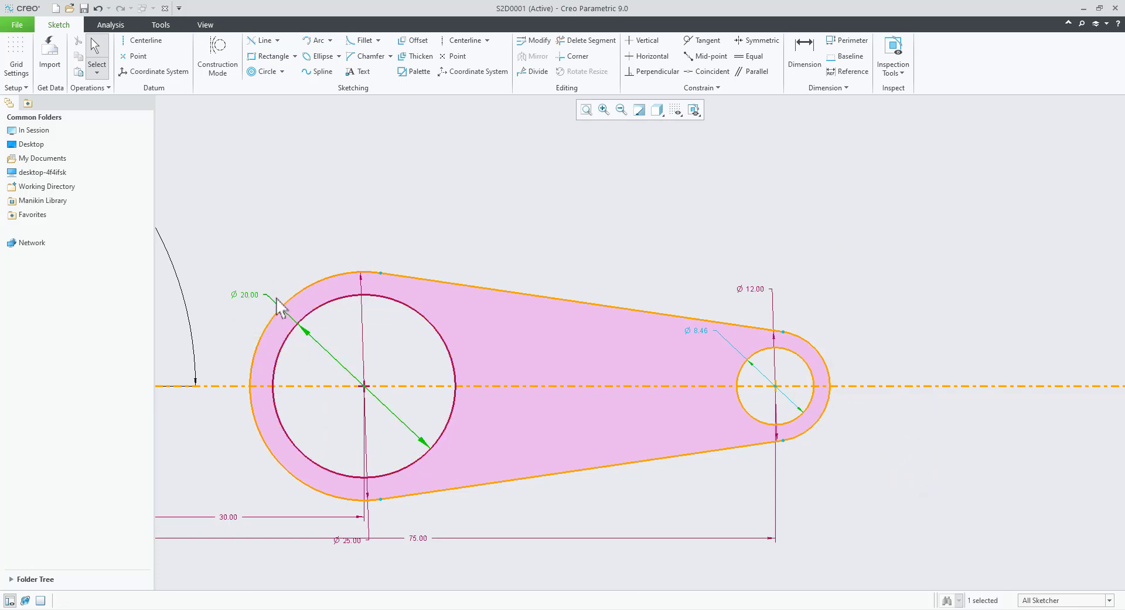
- Set the diameter of the hole in the link's larger end to 12
{"action": "double_click", "coordinate": [256, 295]}
{"action": "type", "text": "12"}
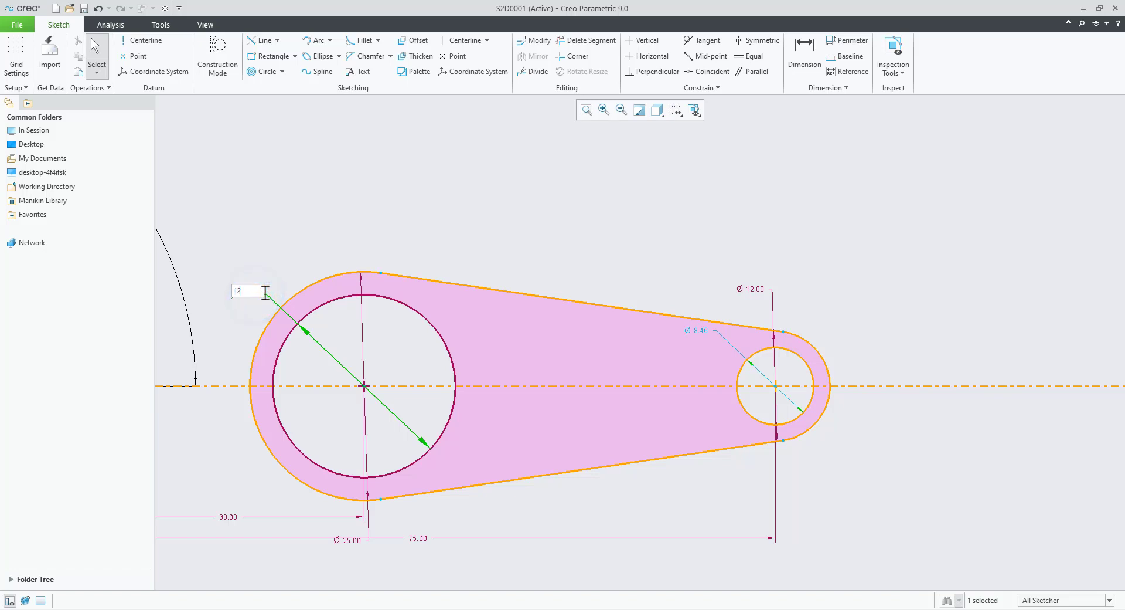
{"action": "key", "text": "Return"}
{"action": "left_click", "coordinate": [976, 270]}
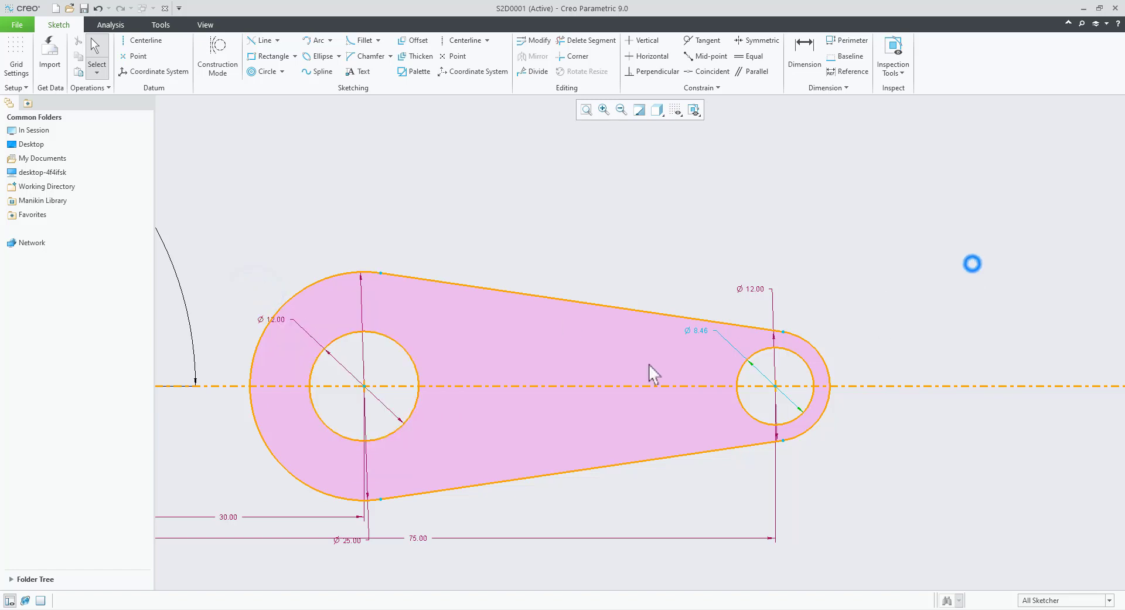
- Set the diameter of the hole in the link's smaller end to 12
{"action": "double_click", "coordinate": [698, 328]}
{"action": "type", "text": "12"}
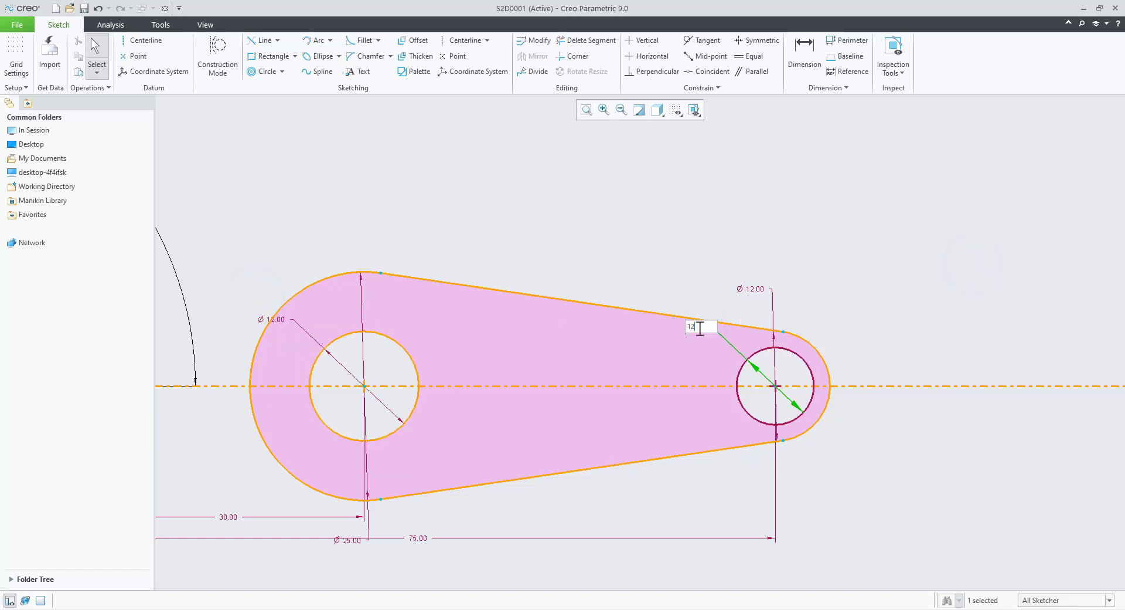
{"action": "key", "text": "Return"}
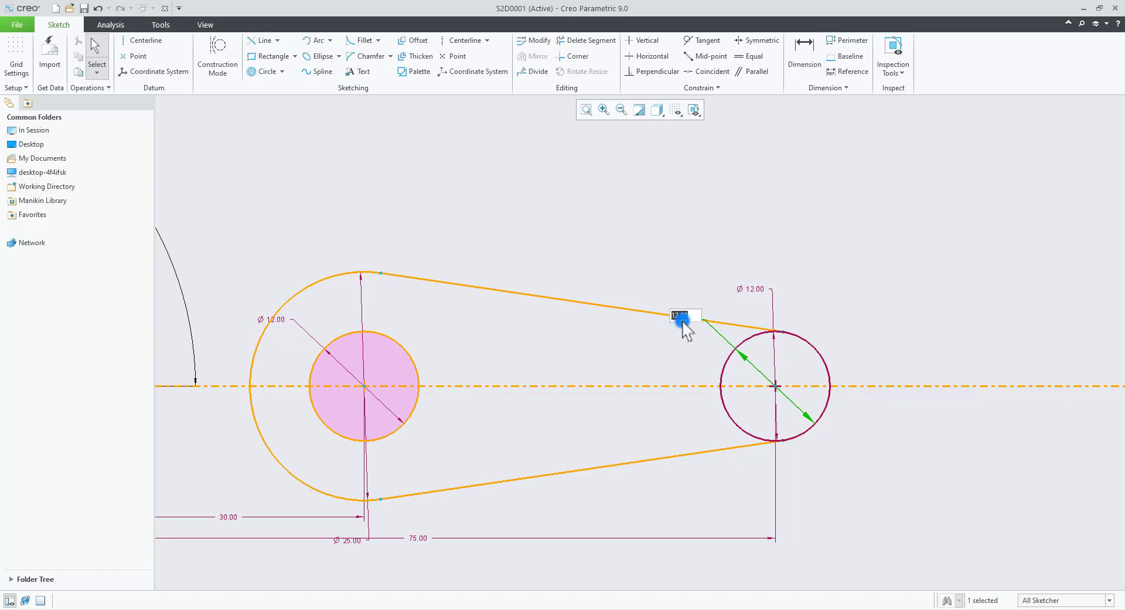
- Set the diameter of the hole in the link's smaller end to 6
{"action": "type", "text": "6"}
{"action": "key", "text": "Return"}
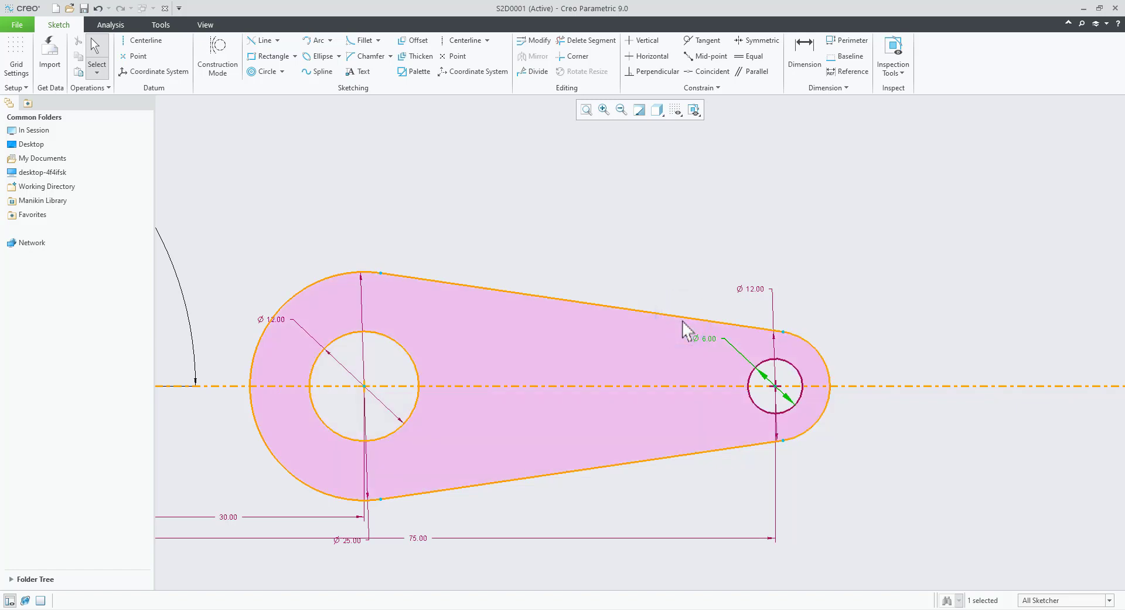
{"action": "left_click", "coordinate": [958, 287]}
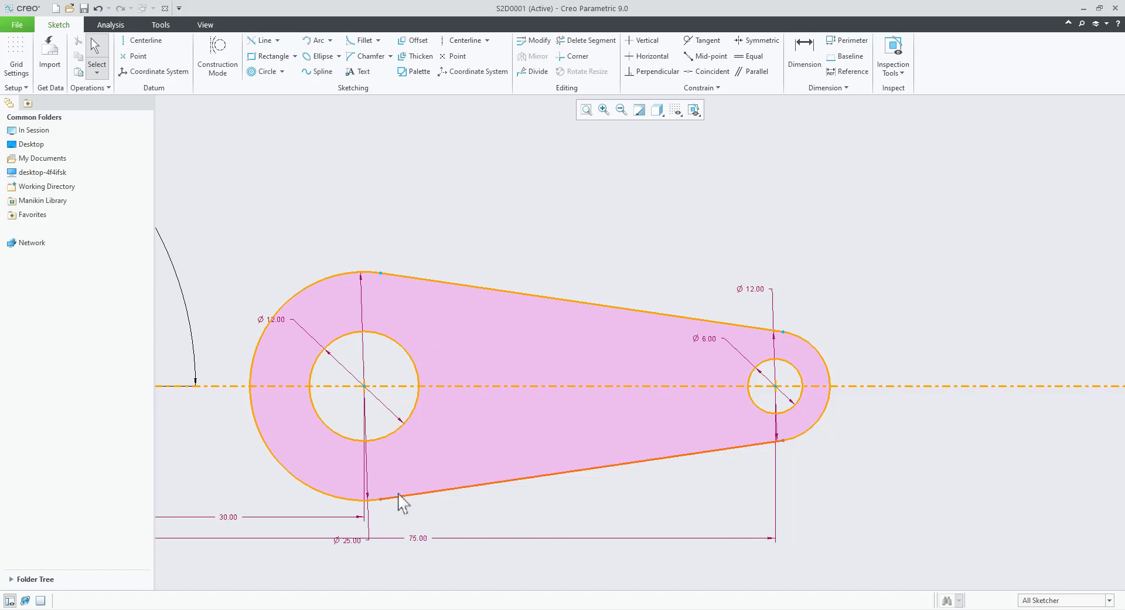
- Draw a closed eight-sided Line Chain outline above the link's smaller end, with a horizontal top, sloping outer sides and a stepped underside
{"action": "scroll", "coordinate": [373, 469], "scroll_direction": "up", "scroll_amount": 3}
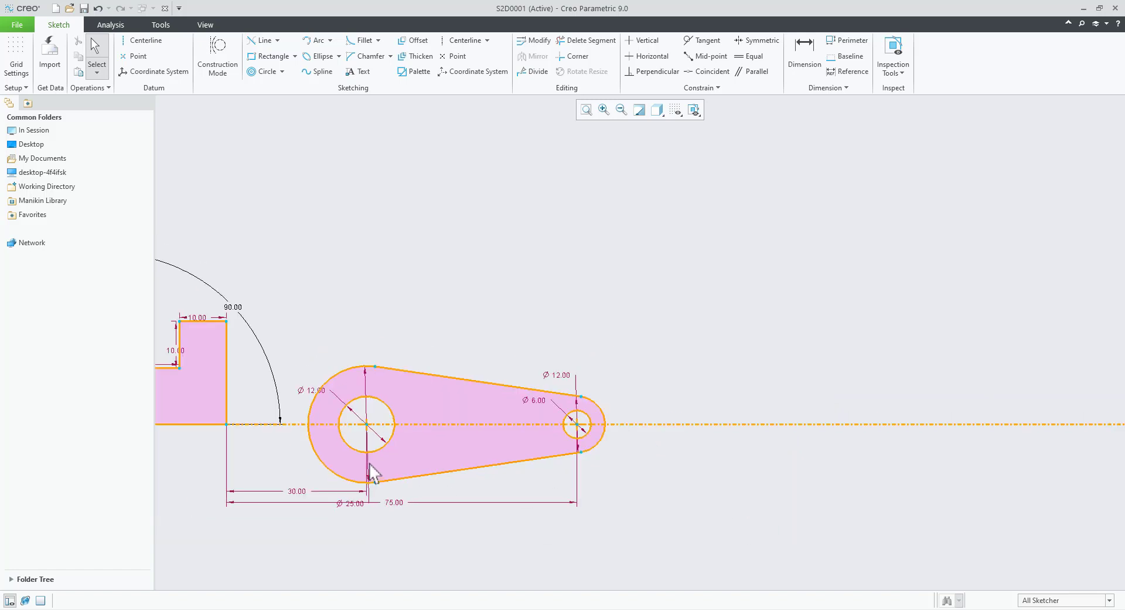
{"action": "left_click", "coordinate": [278, 40]}
{"action": "left_click", "coordinate": [312, 187]}
{"action": "scroll", "coordinate": [628, 318], "scroll_direction": "down", "scroll_amount": 3}
{"action": "left_click", "coordinate": [278, 40]}
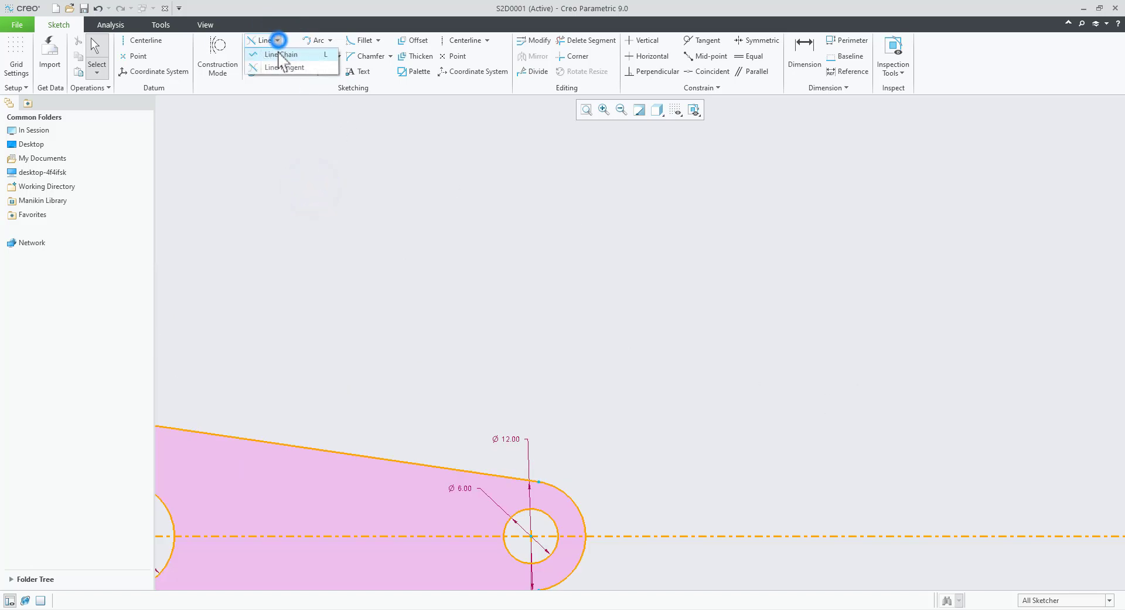
{"action": "left_click", "coordinate": [280, 54]}
{"action": "left_click", "coordinate": [582, 354]}
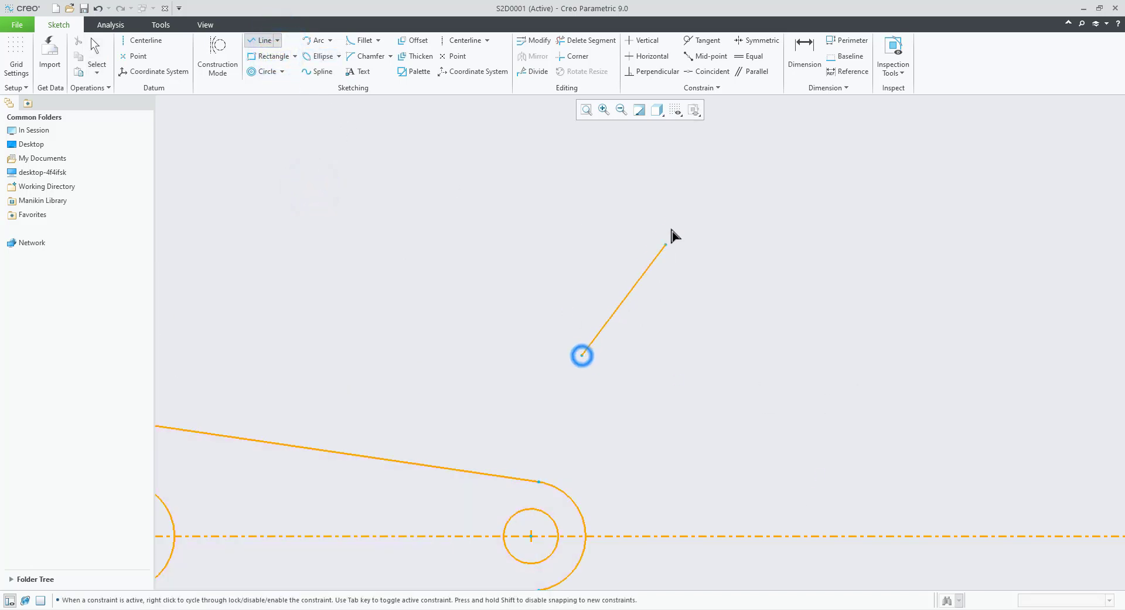
{"action": "left_click", "coordinate": [680, 191]}
{"action": "left_click", "coordinate": [827, 192]}
{"action": "left_click", "coordinate": [936, 388]}
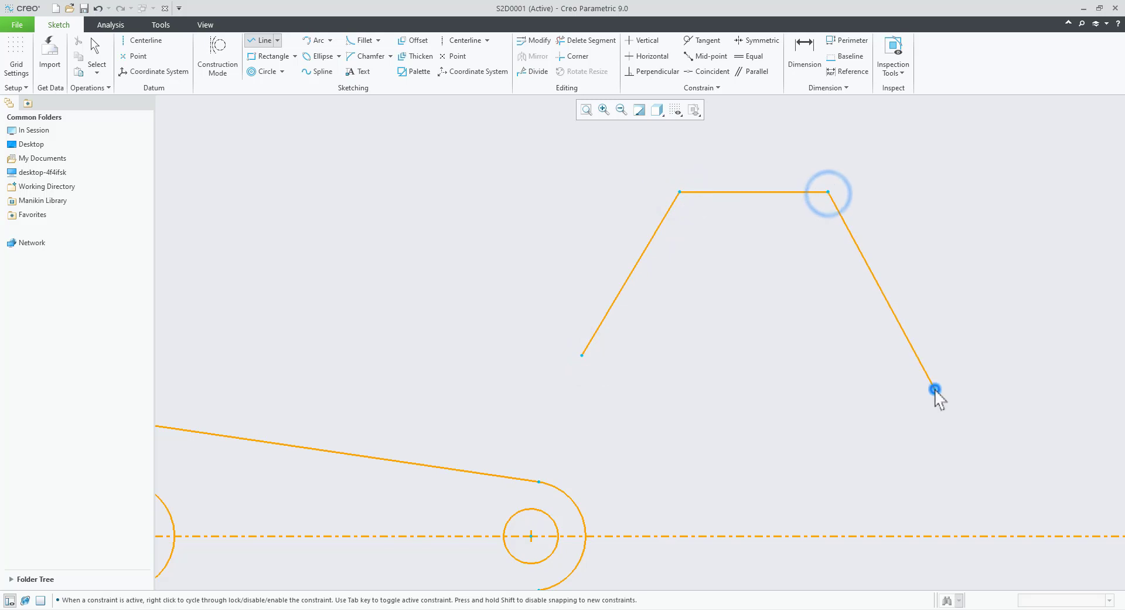
{"action": "left_click", "coordinate": [728, 388]}
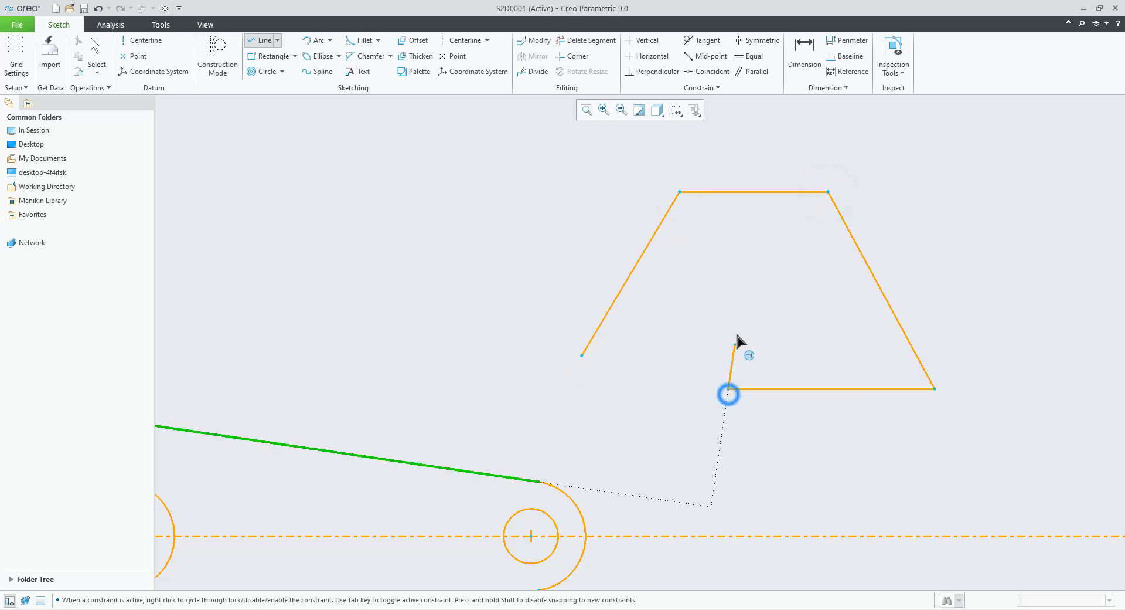
{"action": "left_click", "coordinate": [728, 314]}
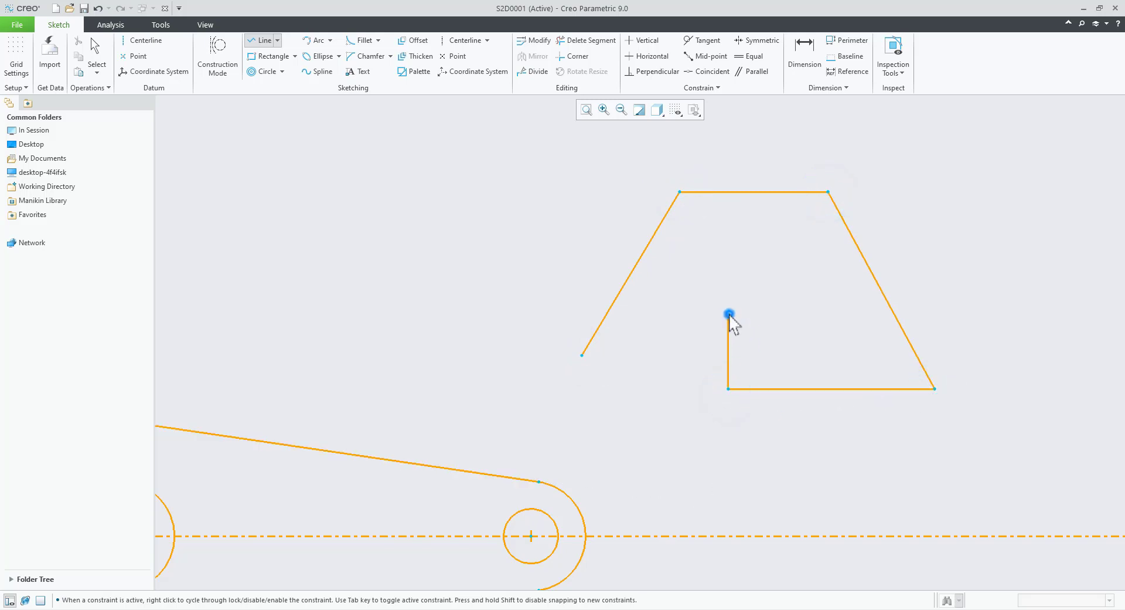
{"action": "left_click", "coordinate": [653, 314]}
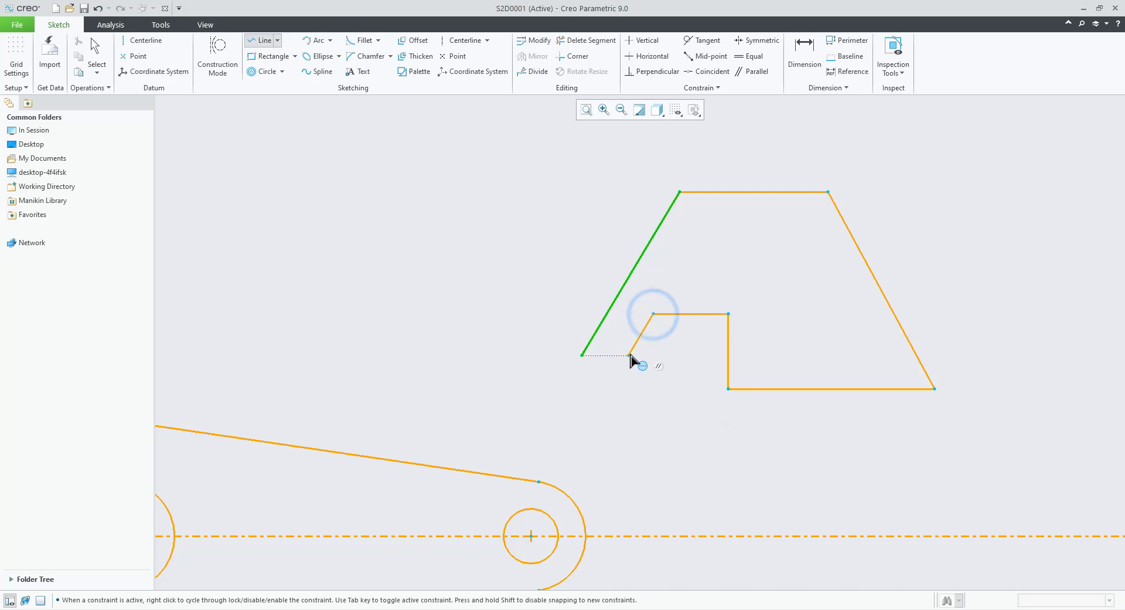
{"action": "left_click", "coordinate": [628, 356]}
{"action": "left_click", "coordinate": [583, 356]}
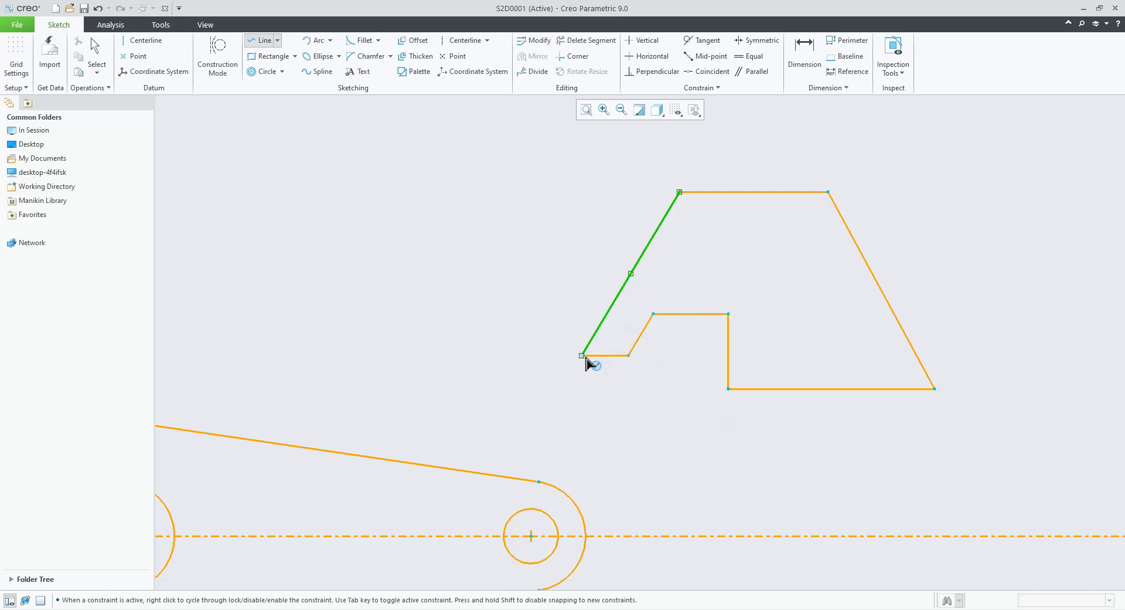
{"action": "middle_click", "coordinate": [661, 446]}
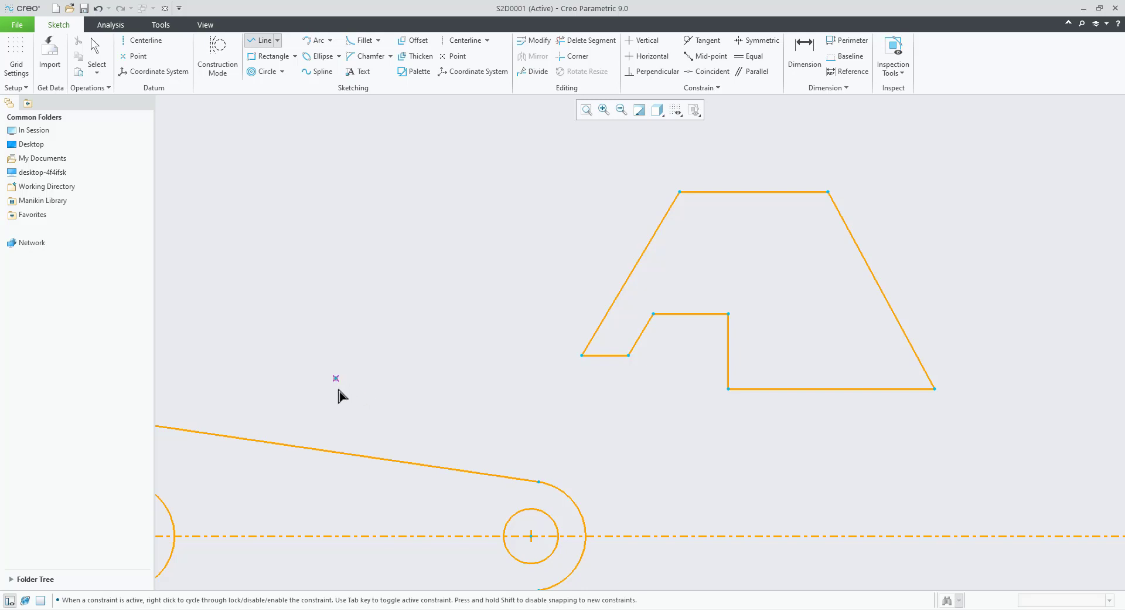
- Draw a closed six-sided L-shaped Line Chain outline above the link, with a corner notch about 6.5 wide and 7.4 high
{"action": "left_click", "coordinate": [288, 199]}
{"action": "left_click", "coordinate": [347, 199]}
{"action": "left_click", "coordinate": [348, 132]}
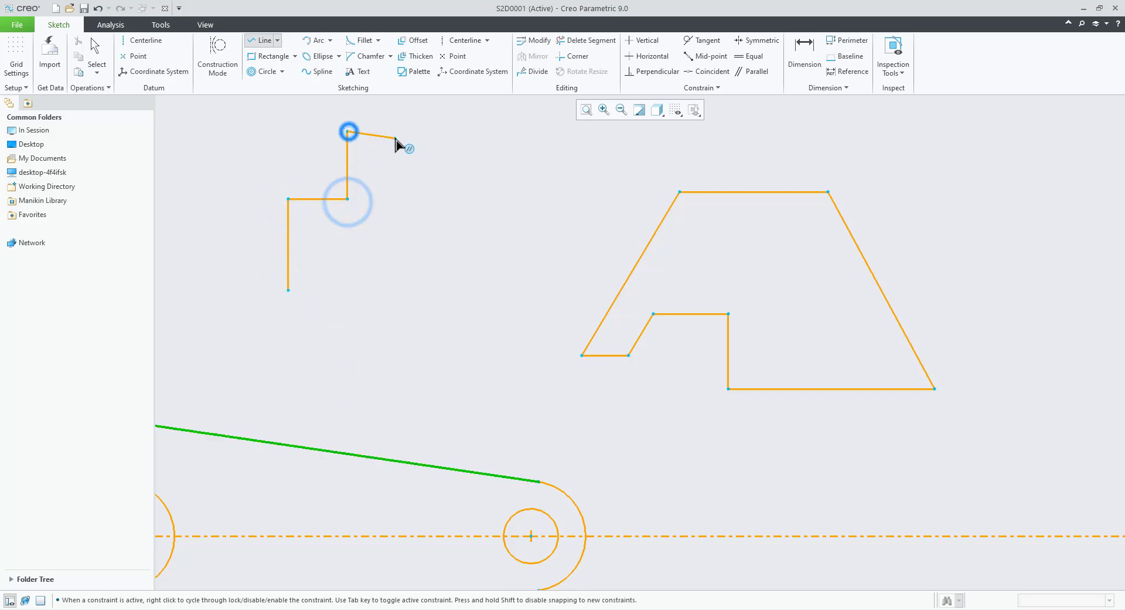
{"action": "left_click", "coordinate": [422, 132]}
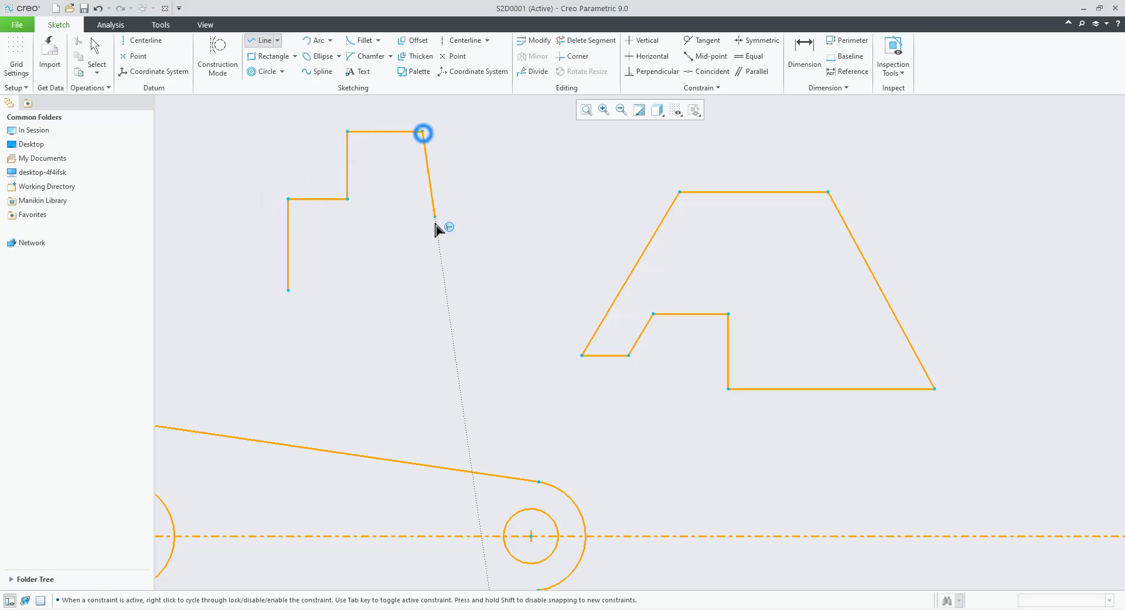
{"action": "left_click", "coordinate": [422, 290]}
{"action": "left_click", "coordinate": [288, 289]}
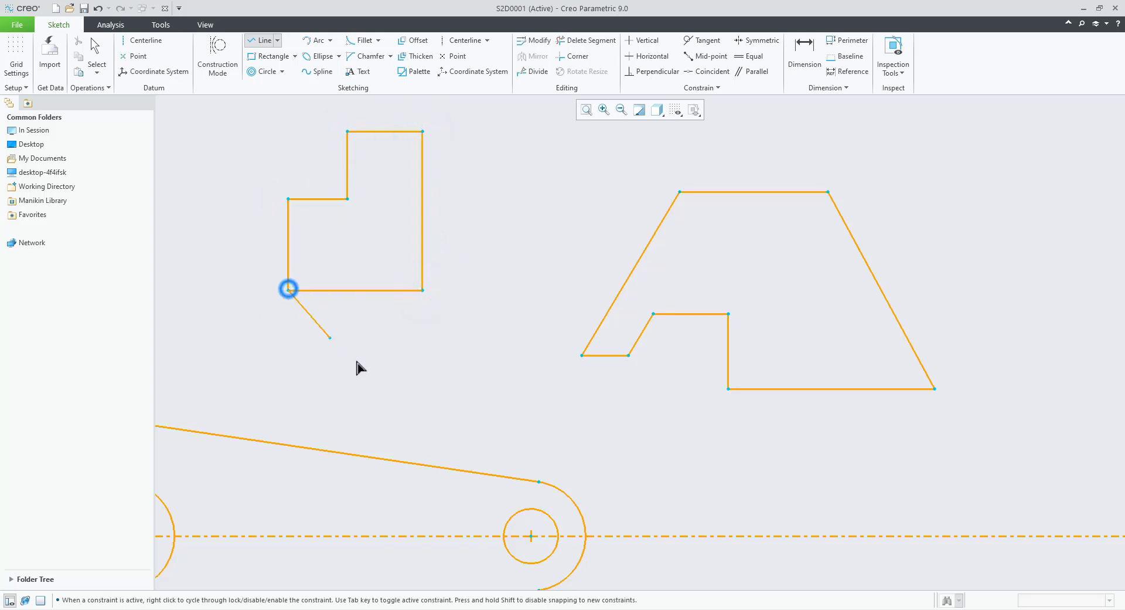
{"action": "middle_click", "coordinate": [378, 386]}
{"action": "scroll", "coordinate": [371, 384], "scroll_direction": "up", "scroll_amount": 2}
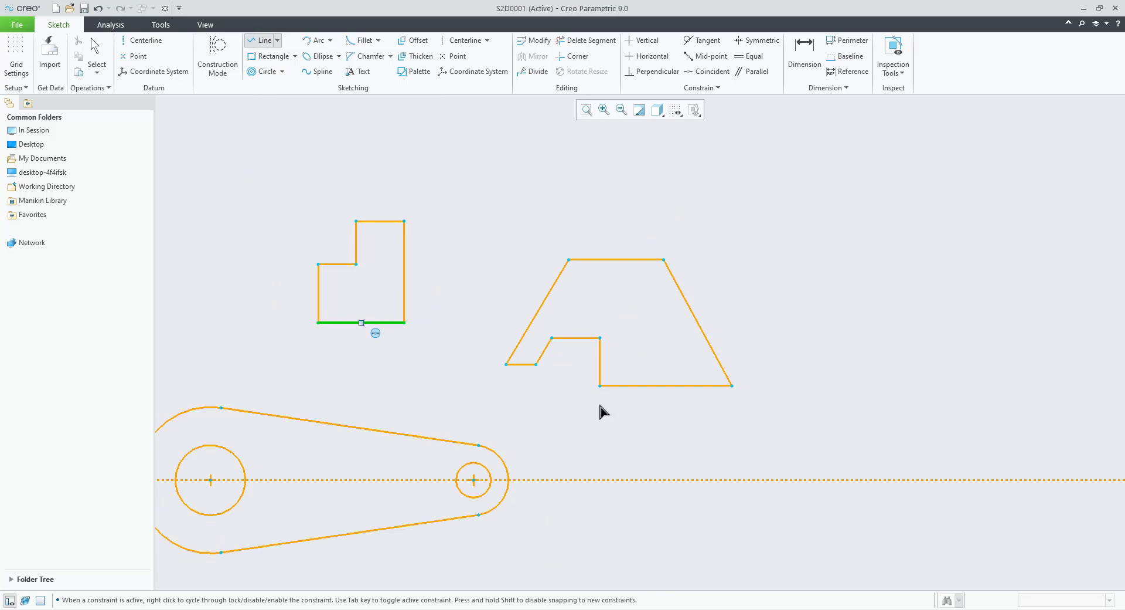
{"action": "middle_click", "coordinate": [870, 306]}
{"action": "left_click", "coordinate": [878, 346]}
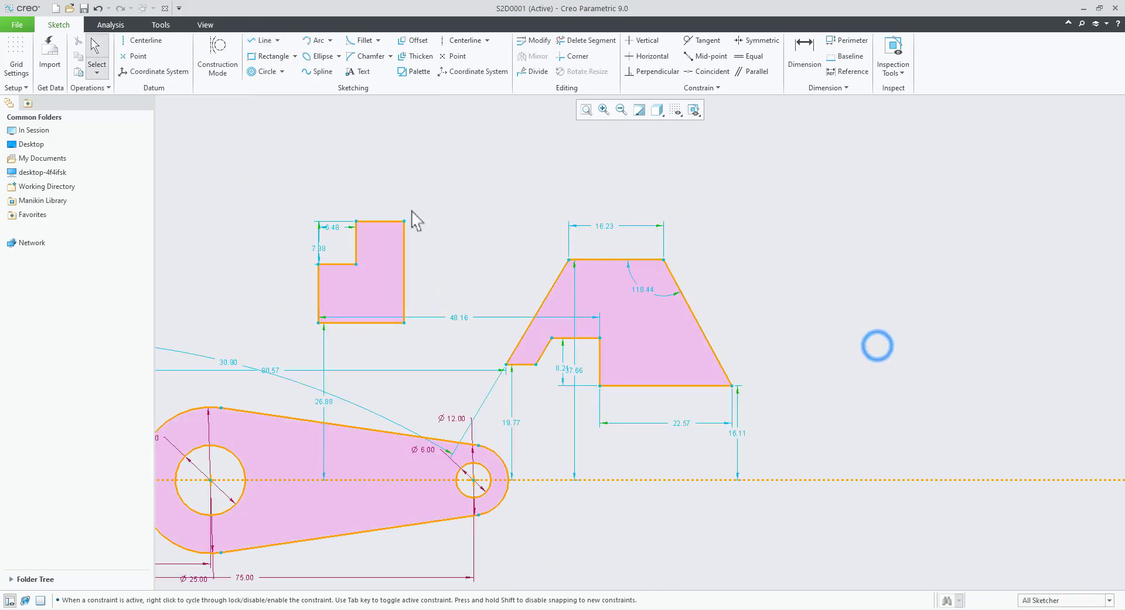
- Turn off the display of dimensions in the sketch
{"action": "left_click", "coordinate": [677, 110]}
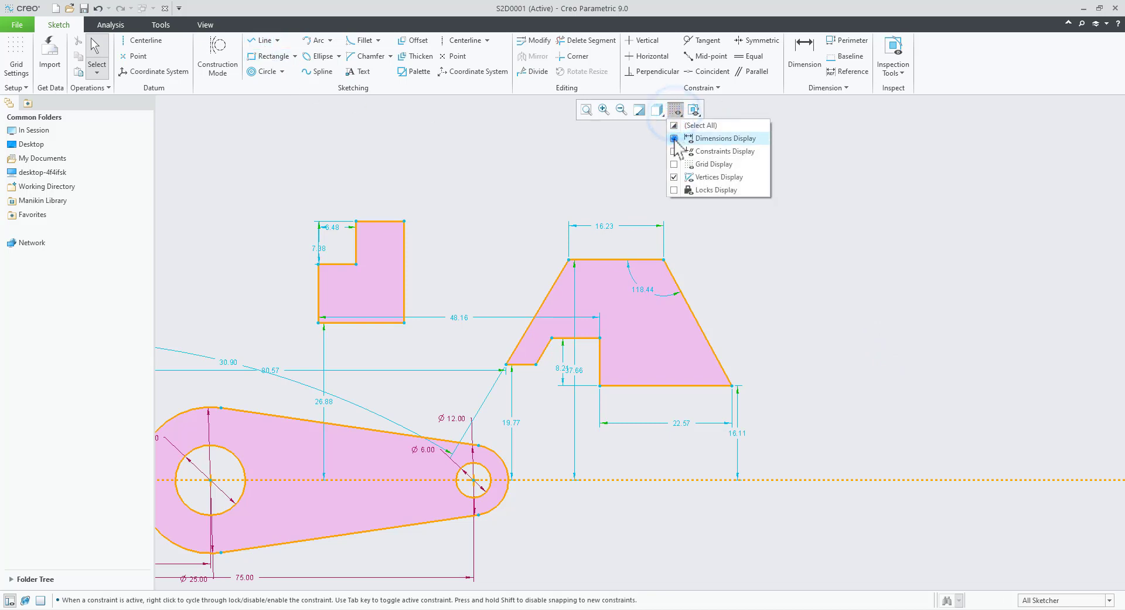
{"action": "left_click", "coordinate": [674, 139]}
{"action": "left_click", "coordinate": [824, 282]}
- Draw a corner rectangle, wider than tall, to the right of the eight-sided outline and above the horizontal centerline
{"action": "scroll", "coordinate": [762, 366], "scroll_direction": "up", "scroll_amount": 3}
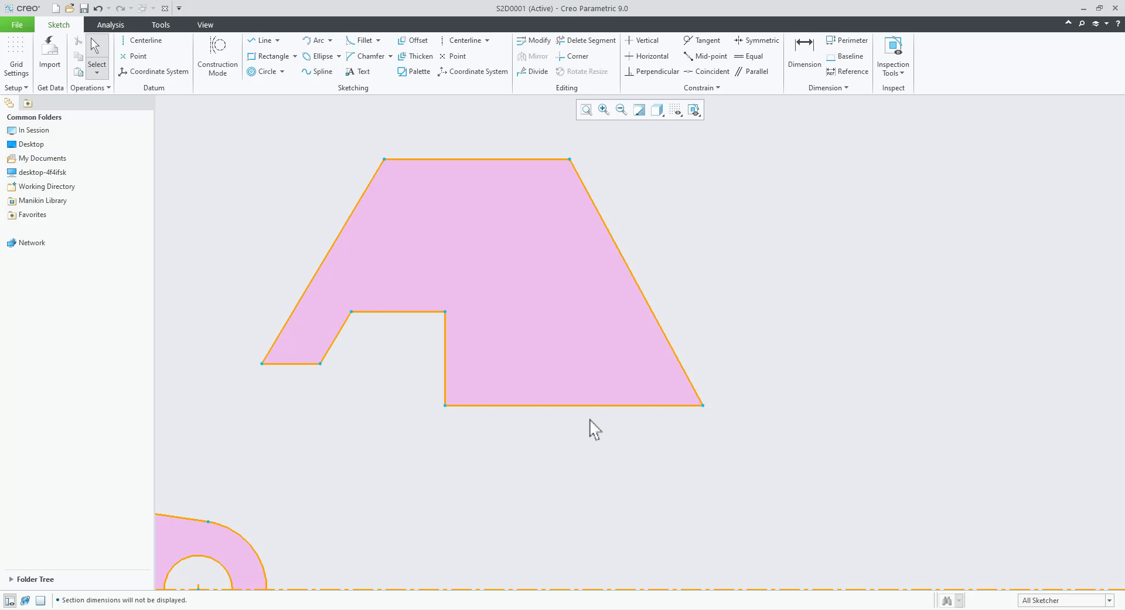
{"action": "left_click", "coordinate": [295, 56]}
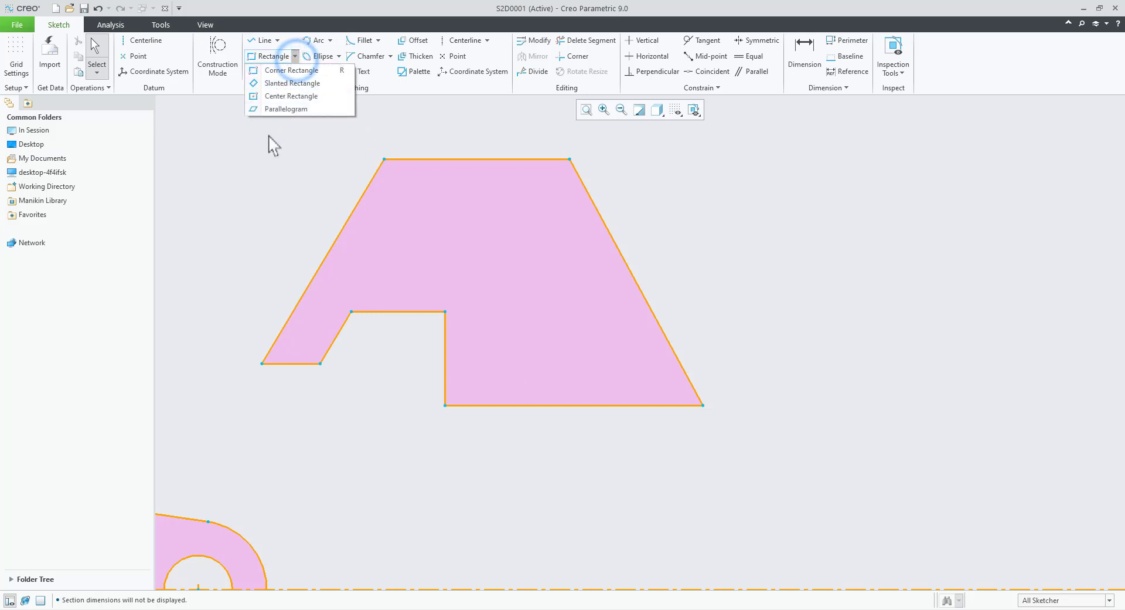
{"action": "left_click", "coordinate": [262, 176]}
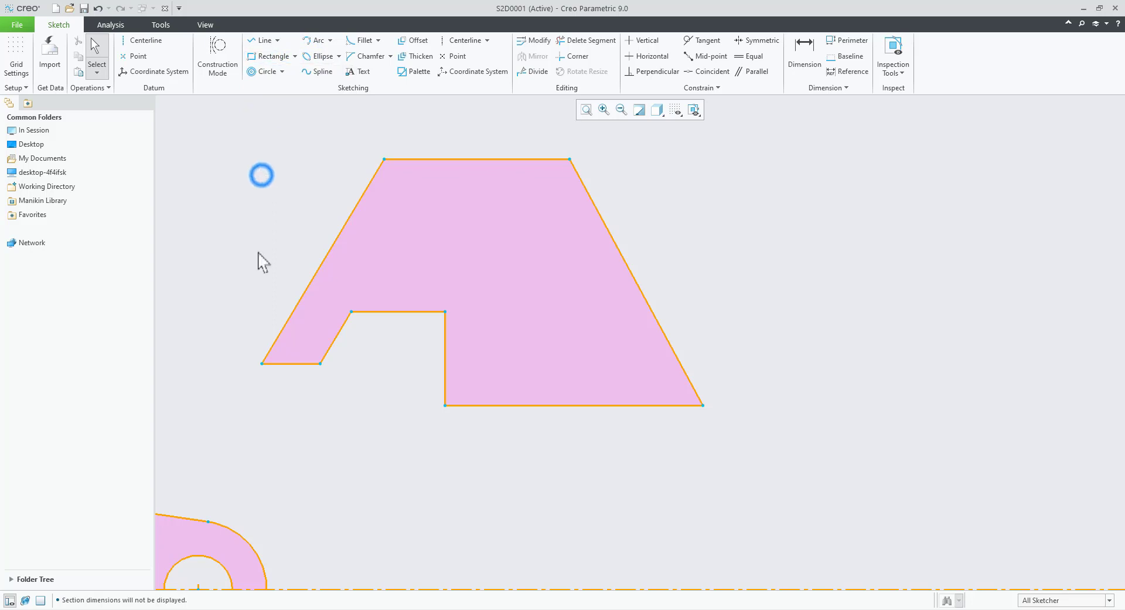
{"action": "scroll", "coordinate": [779, 258], "scroll_direction": "down", "scroll_amount": 3}
{"action": "scroll", "coordinate": [520, 217], "scroll_direction": "up", "scroll_amount": 5}
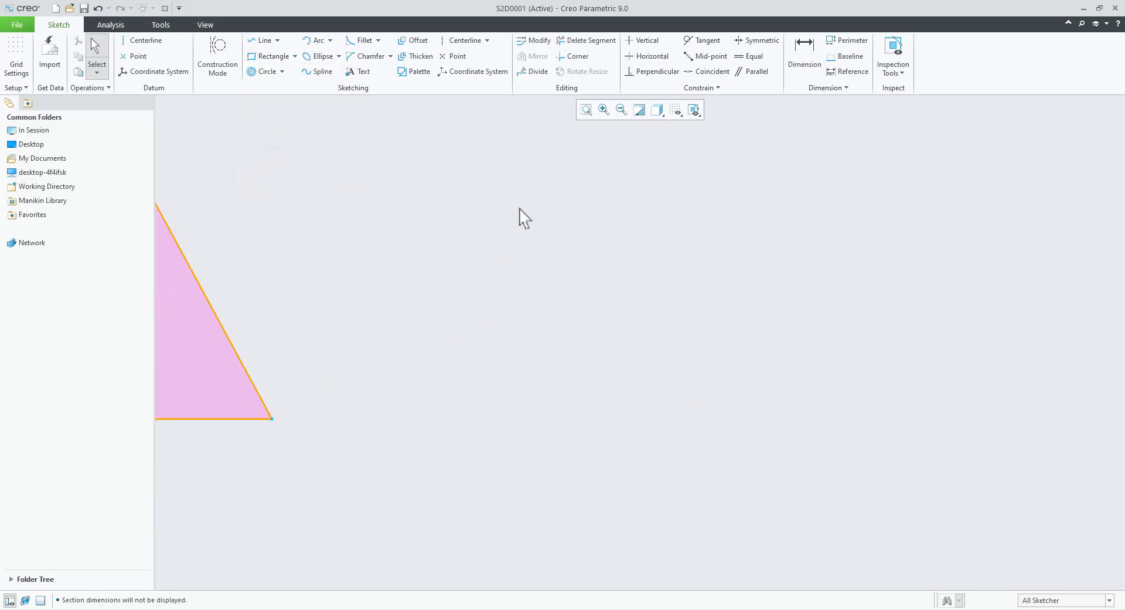
{"action": "left_click", "coordinate": [273, 56]}
{"action": "left_click", "coordinate": [515, 409]}
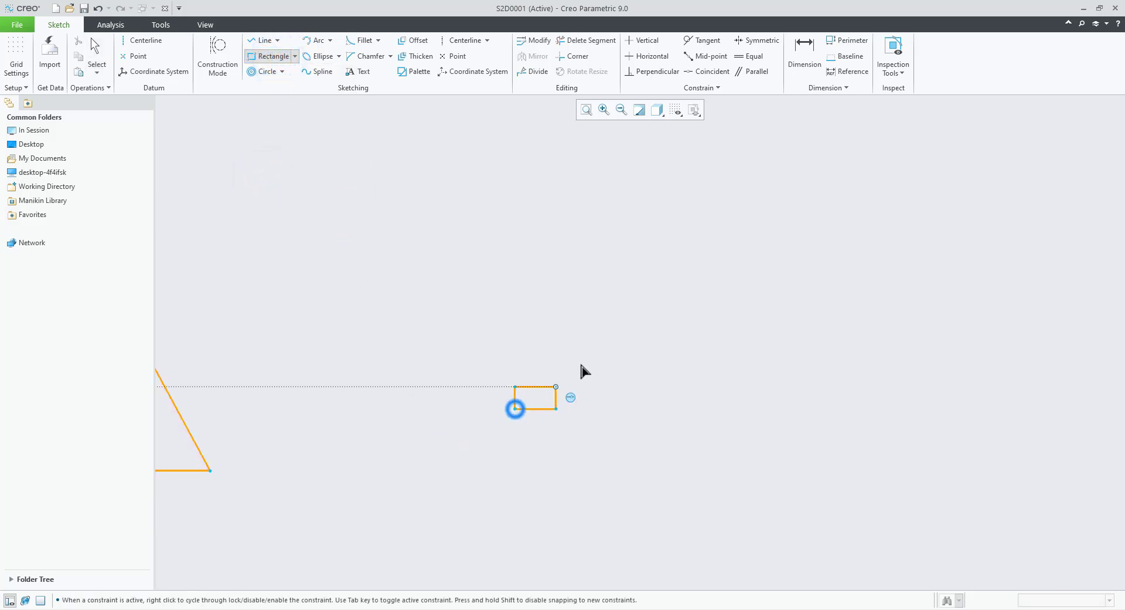
{"action": "left_click", "coordinate": [762, 218]}
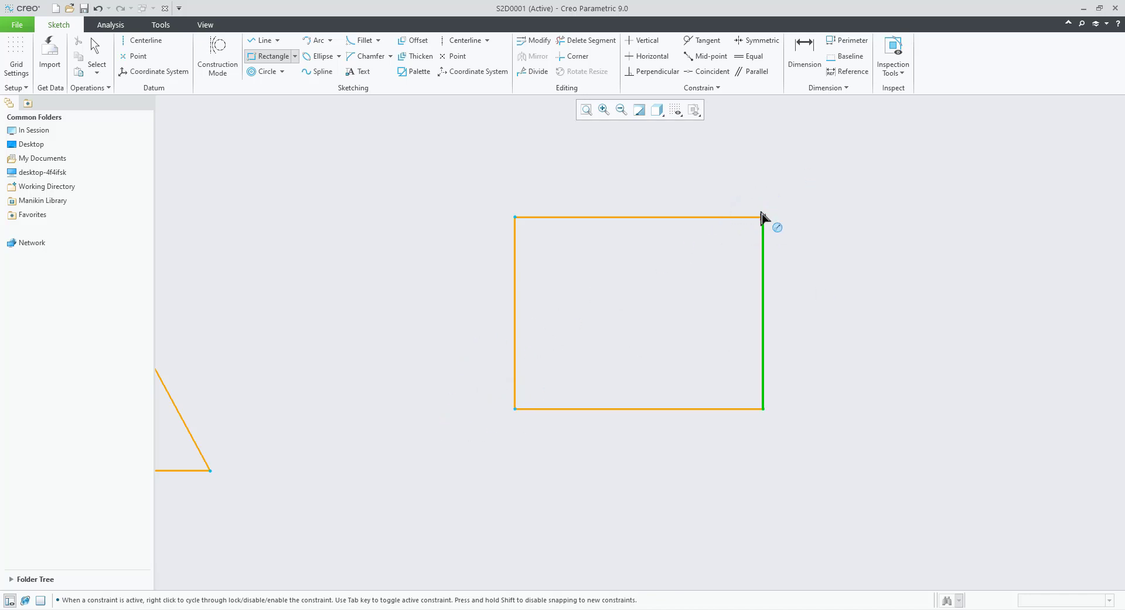
{"action": "middle_click", "coordinate": [587, 303]}
{"action": "scroll", "coordinate": [332, 312], "scroll_direction": "up", "scroll_amount": 4}
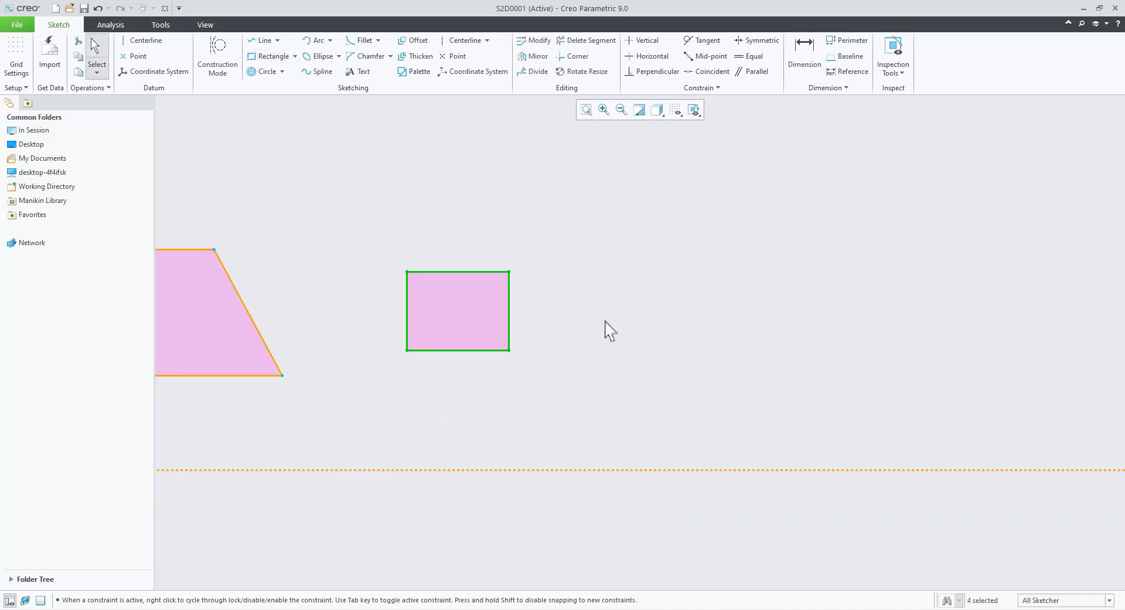
{"action": "left_click", "coordinate": [605, 320]}
- Draw a second, slightly larger Corner Rectangle to the right of the first rectangle
{"action": "scroll", "coordinate": [590, 310], "scroll_direction": "down", "scroll_amount": 3}
{"action": "left_click", "coordinate": [294, 56]}
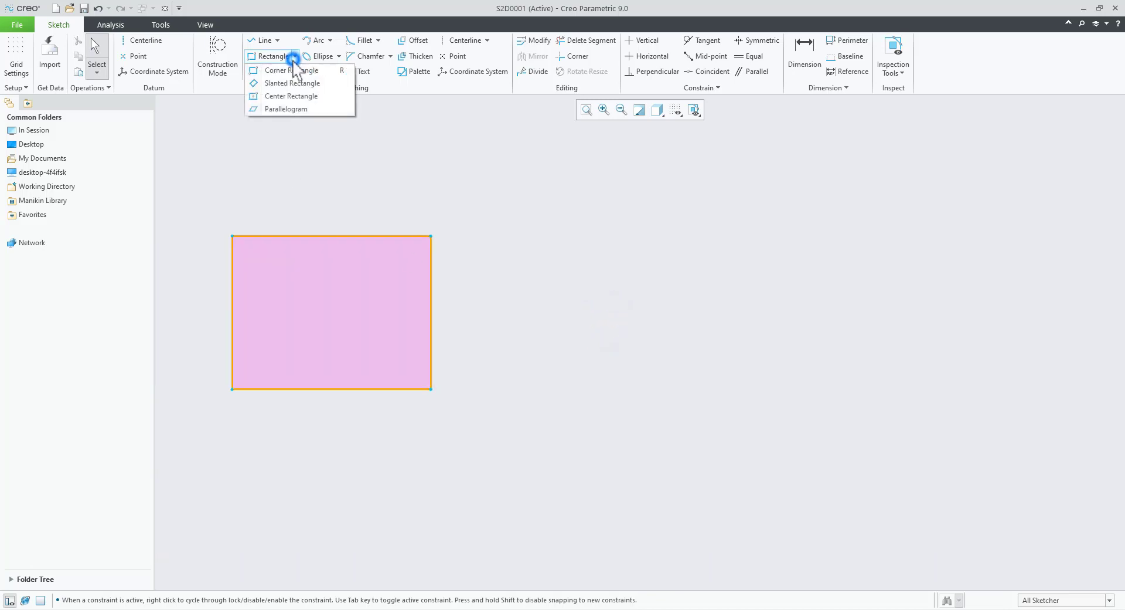
{"action": "left_click", "coordinate": [287, 68]}
{"action": "left_click", "coordinate": [614, 409]}
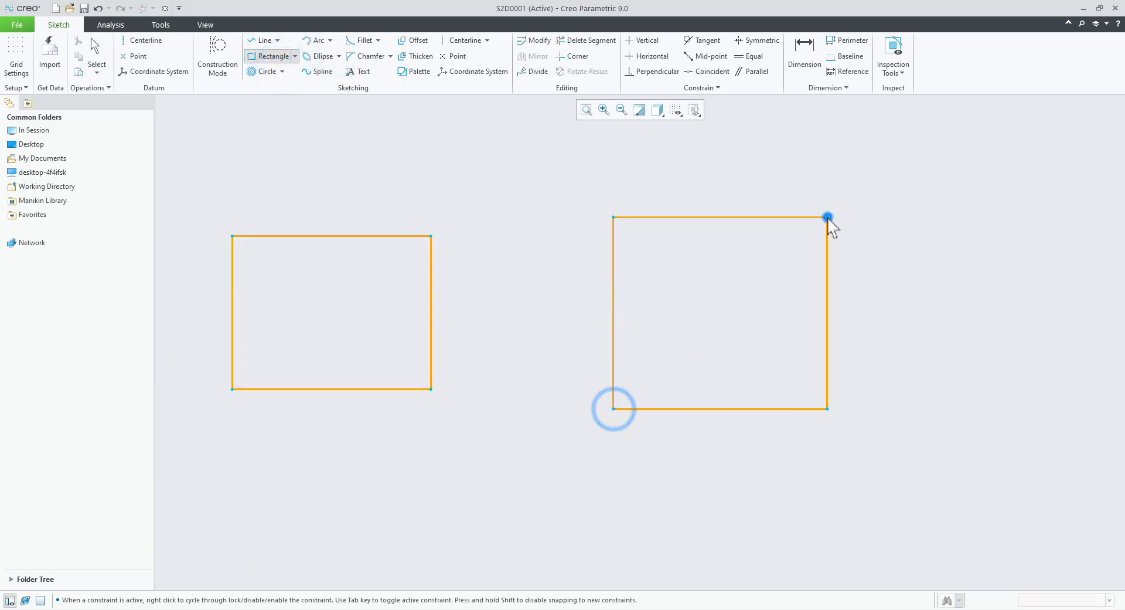
{"action": "left_click", "coordinate": [828, 217]}
{"action": "middle_click", "coordinate": [935, 382]}
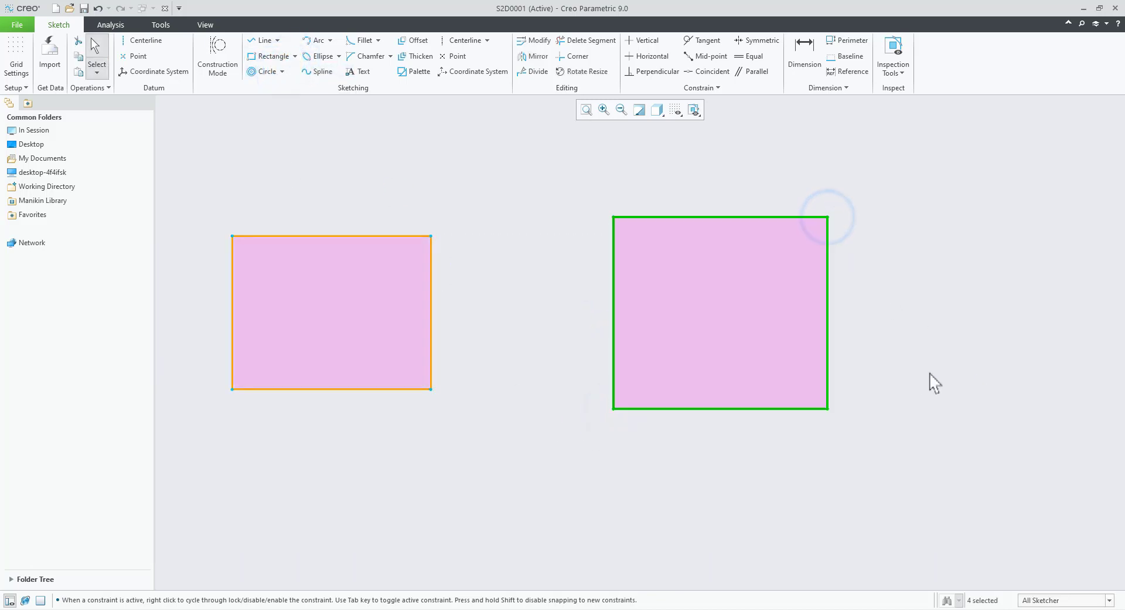
{"action": "left_click", "coordinate": [506, 224]}
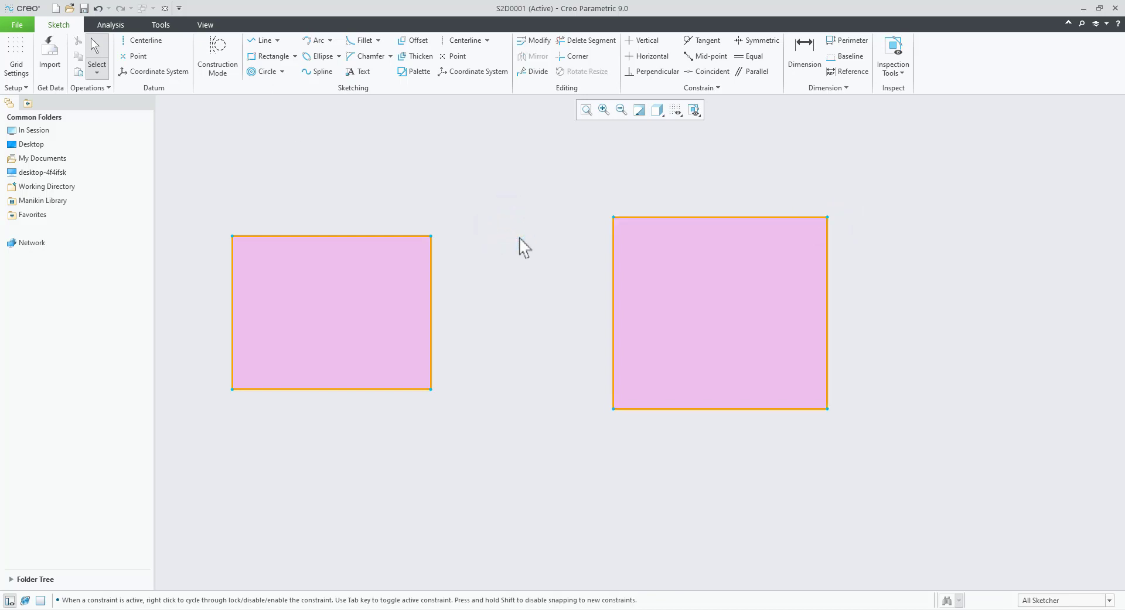
- Draw a third, nearly square corner rectangle to the right of the second one, set slightly higher
{"action": "scroll", "coordinate": [530, 271], "scroll_direction": "up", "scroll_amount": 3}
{"action": "scroll", "coordinate": [808, 267], "scroll_direction": "down", "scroll_amount": 3}
{"action": "left_click", "coordinate": [264, 57]}
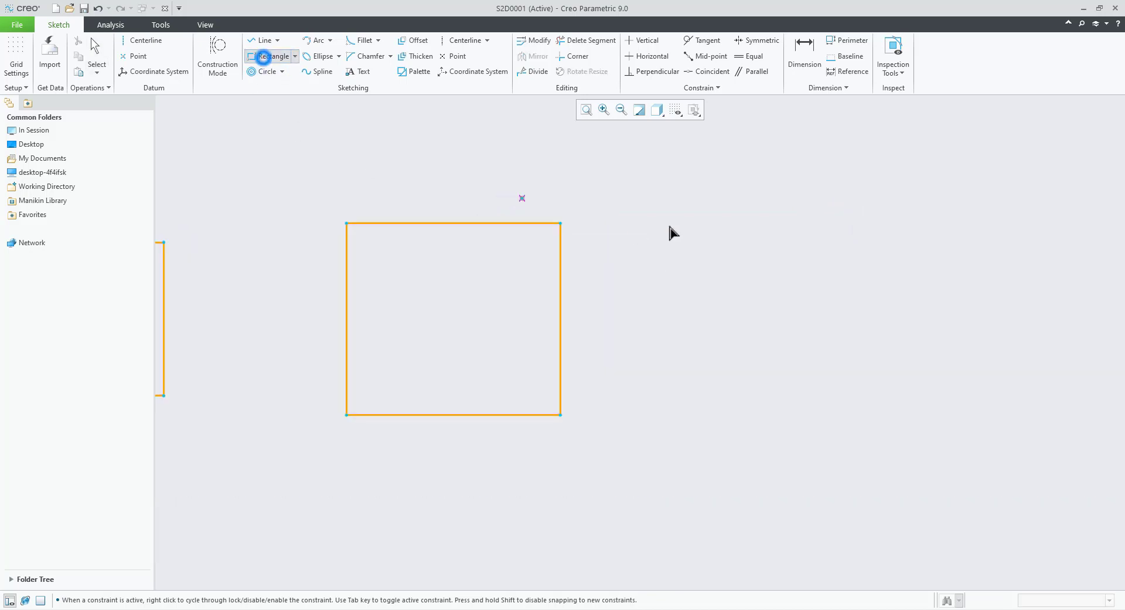
{"action": "left_click", "coordinate": [707, 182]}
{"action": "left_click", "coordinate": [899, 367]}
{"action": "middle_click", "coordinate": [935, 451]}
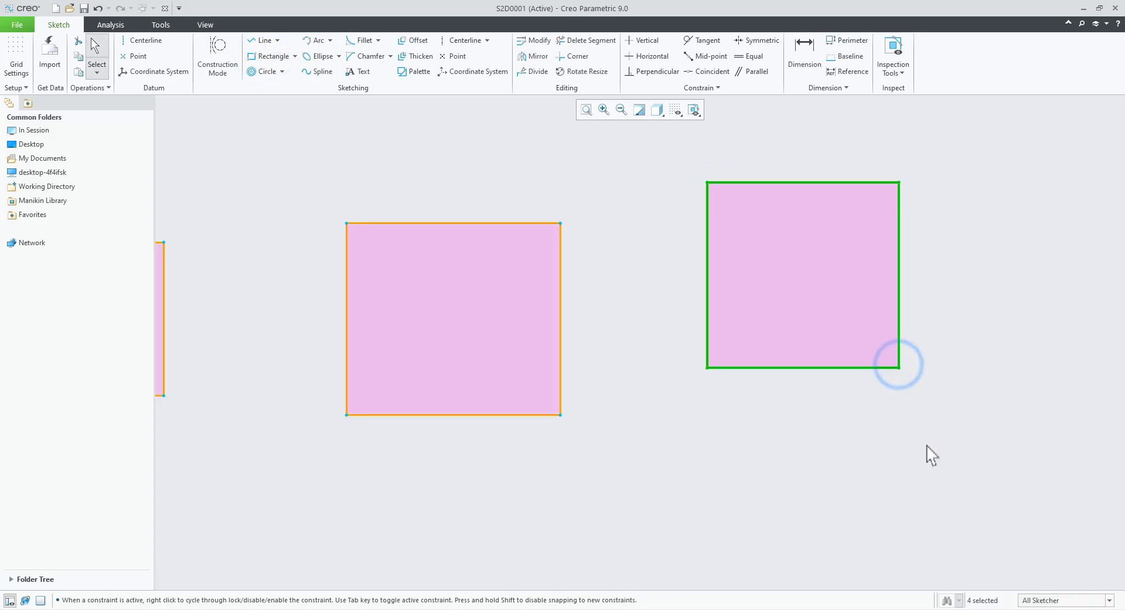
{"action": "left_click", "coordinate": [795, 467]}
- Continue the row with a small corner rectangle and, farther right, a tall narrow one
{"action": "scroll", "coordinate": [641, 448], "scroll_direction": "up", "scroll_amount": 3}
{"action": "scroll", "coordinate": [504, 329], "scroll_direction": "down", "scroll_amount": 2}
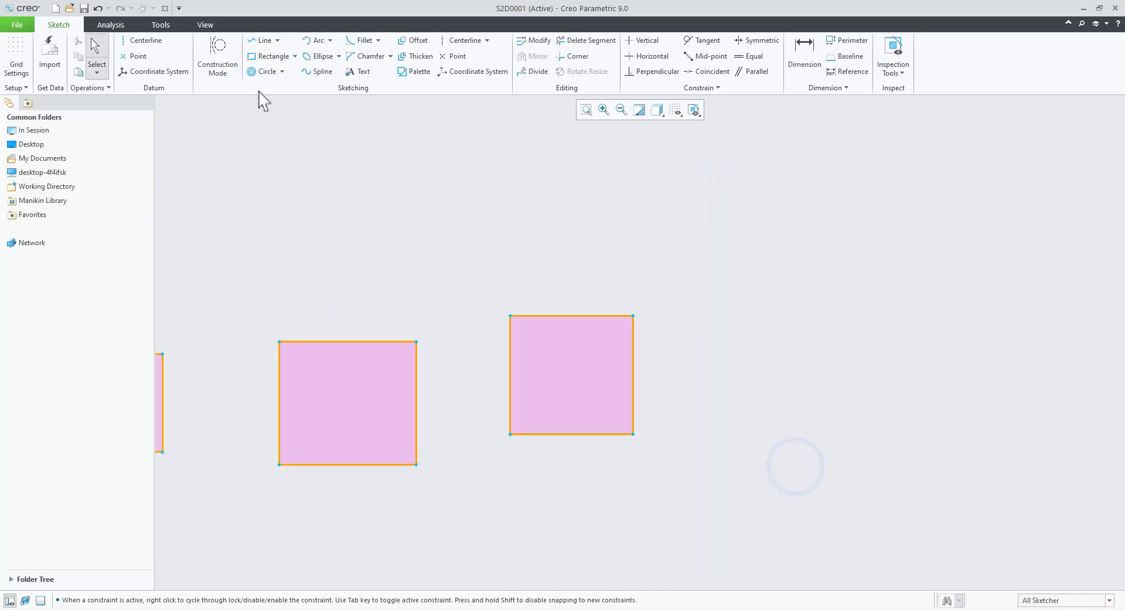
{"action": "left_click", "coordinate": [261, 56]}
{"action": "left_click", "coordinate": [833, 232]}
{"action": "left_click", "coordinate": [924, 340]}
{"action": "scroll", "coordinate": [495, 377], "scroll_direction": "up", "scroll_amount": 3}
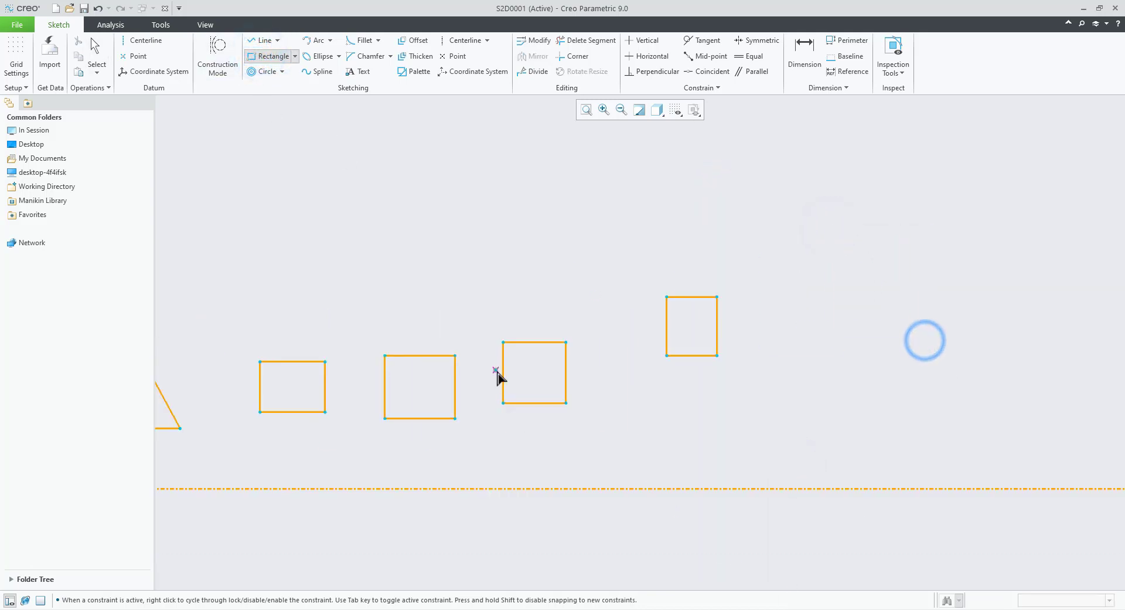
{"action": "left_click", "coordinate": [889, 192]}
{"action": "left_click", "coordinate": [990, 361]}
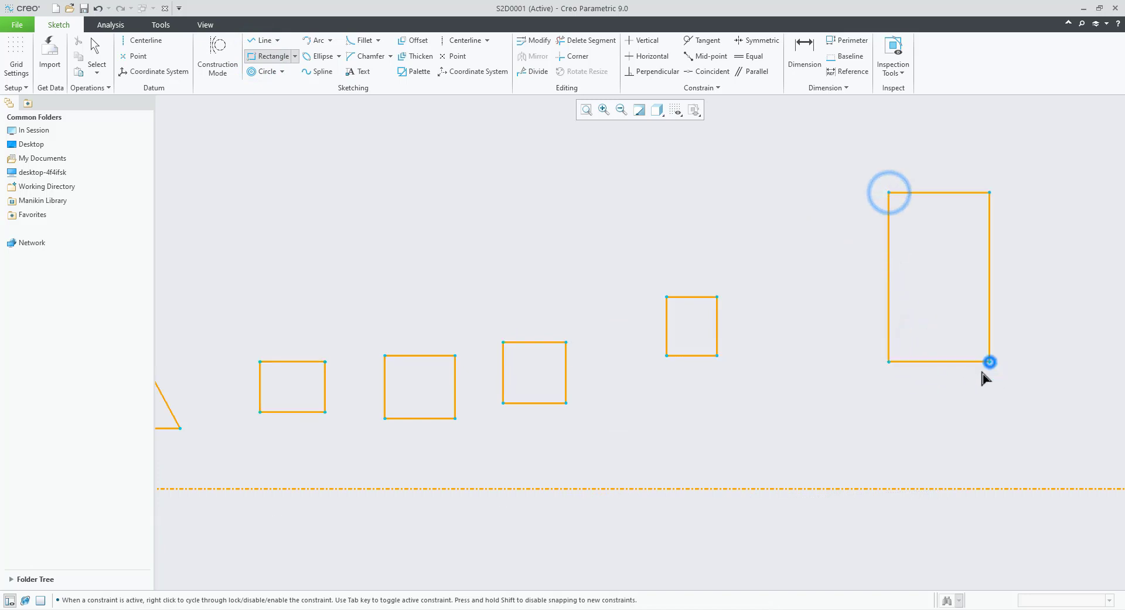
- Draw one corner rectangle above the row of rectangles and a large one at the row's far right end
{"action": "left_click", "coordinate": [294, 207]}
{"action": "left_click", "coordinate": [408, 122]}
{"action": "scroll", "coordinate": [457, 240], "scroll_direction": "up", "scroll_amount": 1}
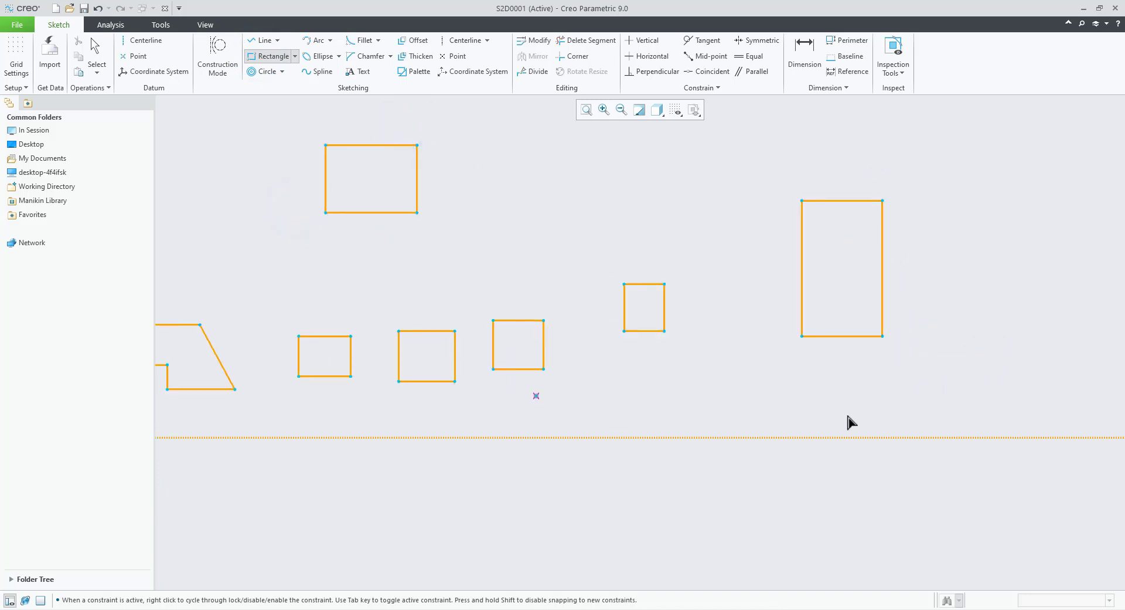
{"action": "left_click", "coordinate": [993, 192]}
{"action": "left_click", "coordinate": [1112, 320]}
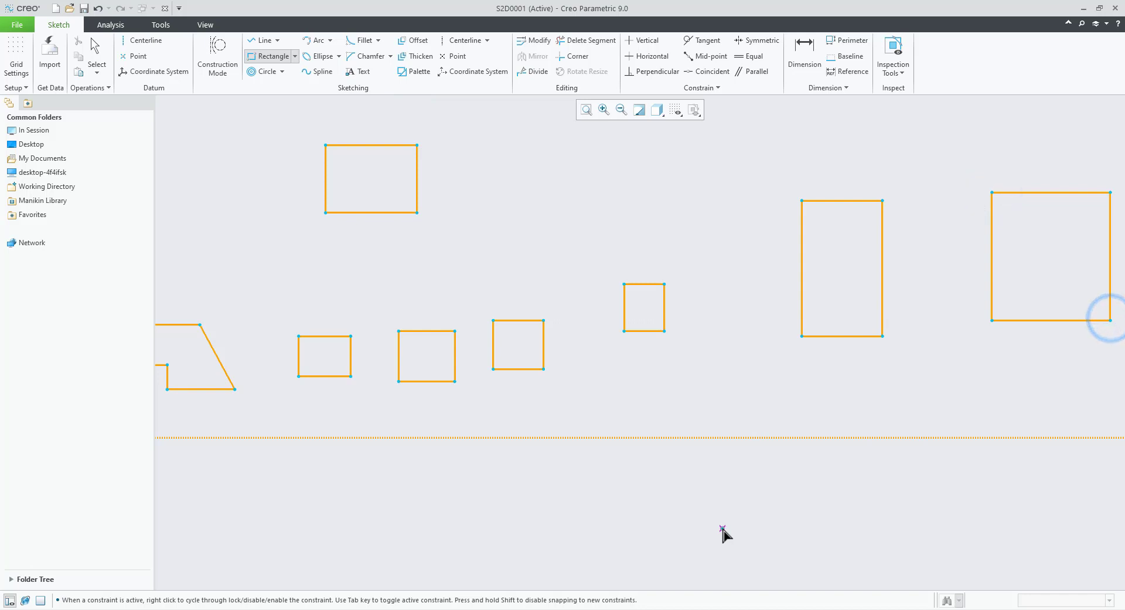
{"action": "middle_click", "coordinate": [723, 532]}
{"action": "left_click", "coordinate": [551, 503]}
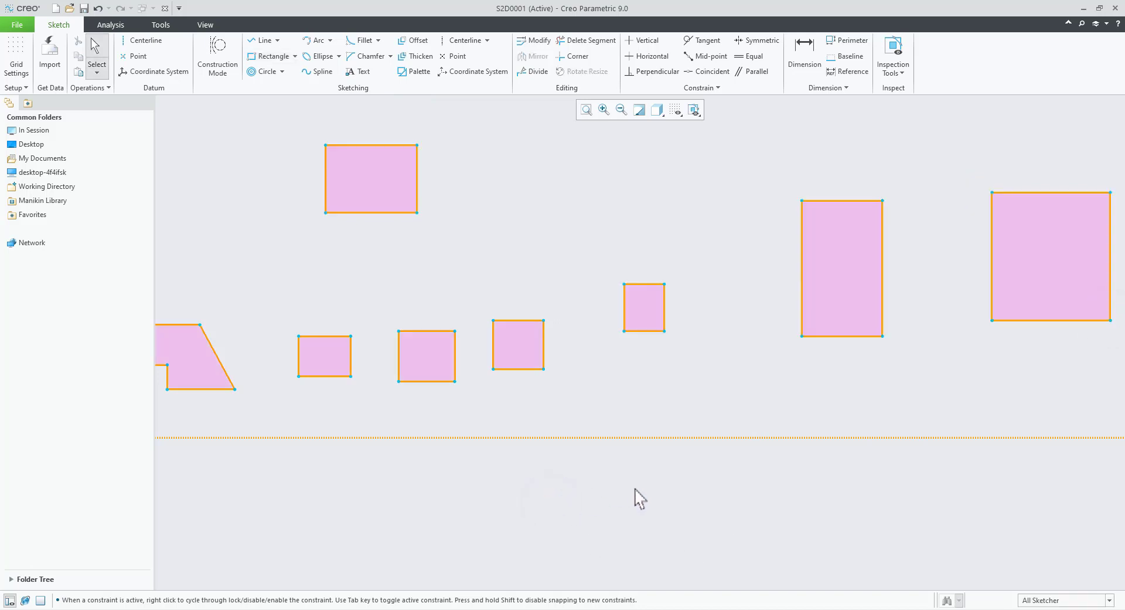
- Draw a Slanted Rectangle below the horizontal centerline, beneath the row of corner rectangles
{"action": "scroll", "coordinate": [568, 420], "scroll_direction": "up", "scroll_amount": 2}
{"action": "scroll", "coordinate": [490, 419], "scroll_direction": "down", "scroll_amount": 2}
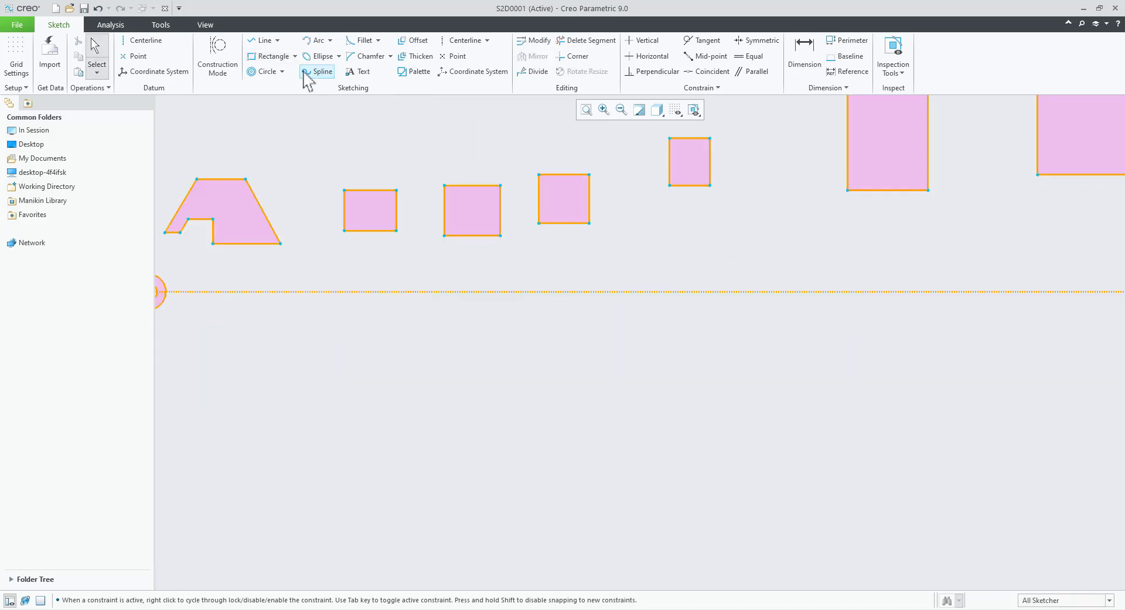
{"action": "left_click", "coordinate": [295, 57]}
{"action": "left_click", "coordinate": [276, 84]}
{"action": "scroll", "coordinate": [492, 339], "scroll_direction": "up", "scroll_amount": 2}
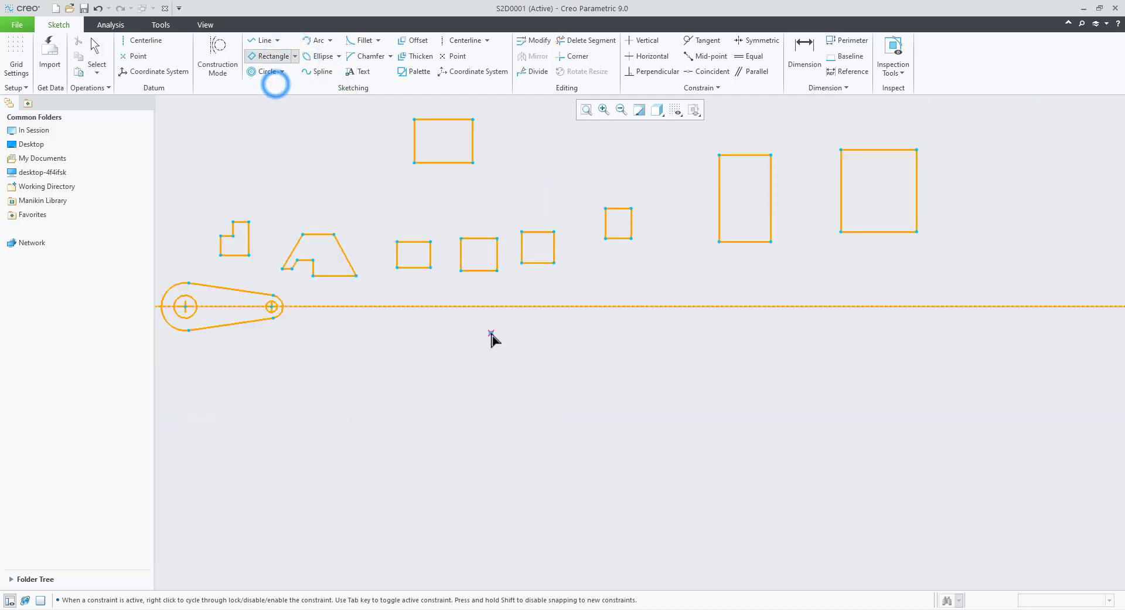
{"action": "scroll", "coordinate": [577, 505], "scroll_direction": "down", "scroll_amount": 3}
{"action": "left_click", "coordinate": [449, 339]}
{"action": "left_click", "coordinate": [604, 513]}
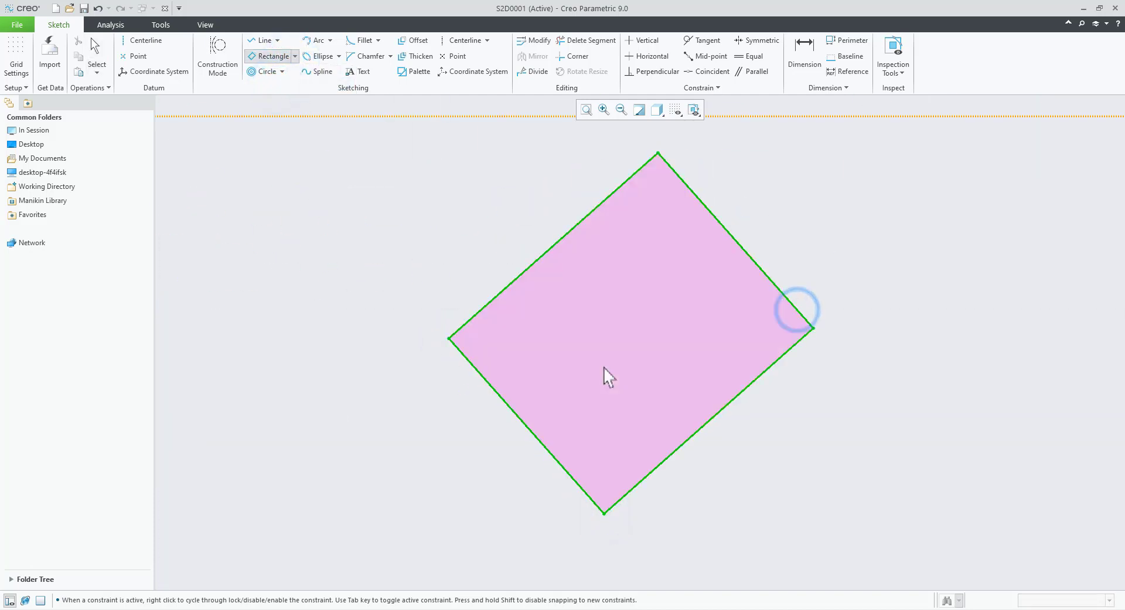
{"action": "middle_click", "coordinate": [604, 364]}
{"action": "left_click", "coordinate": [405, 359]}
- Draw a second, more elongated slanted rectangle below the centerline, to the right of the first slanted one
{"action": "scroll", "coordinate": [385, 367], "scroll_direction": "up", "scroll_amount": 3}
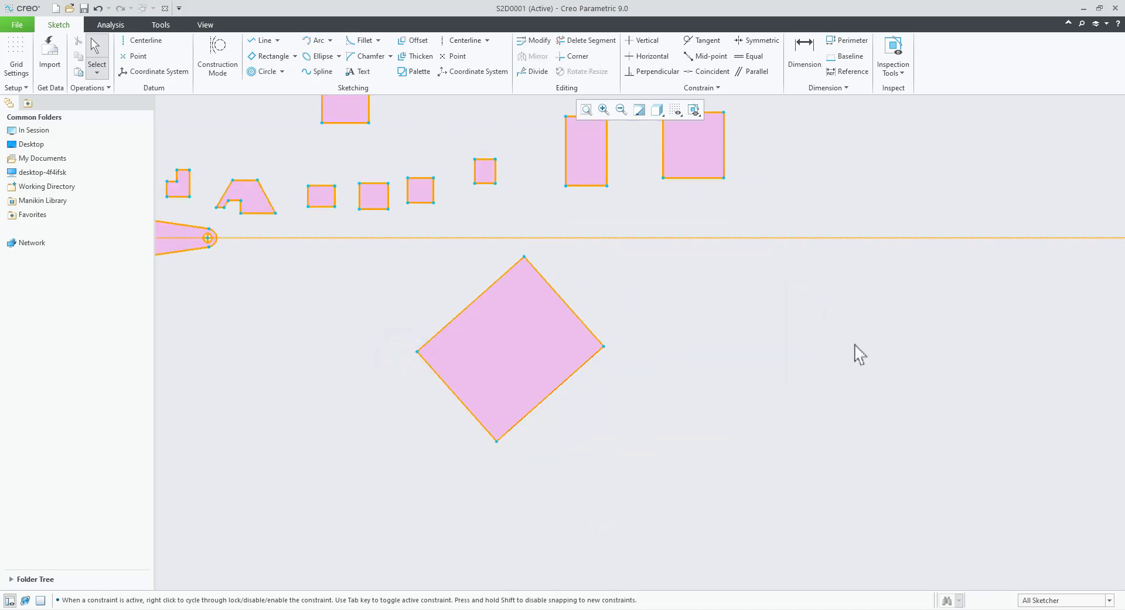
{"action": "scroll", "coordinate": [842, 367], "scroll_direction": "down", "scroll_amount": 1}
{"action": "left_click", "coordinate": [283, 57]}
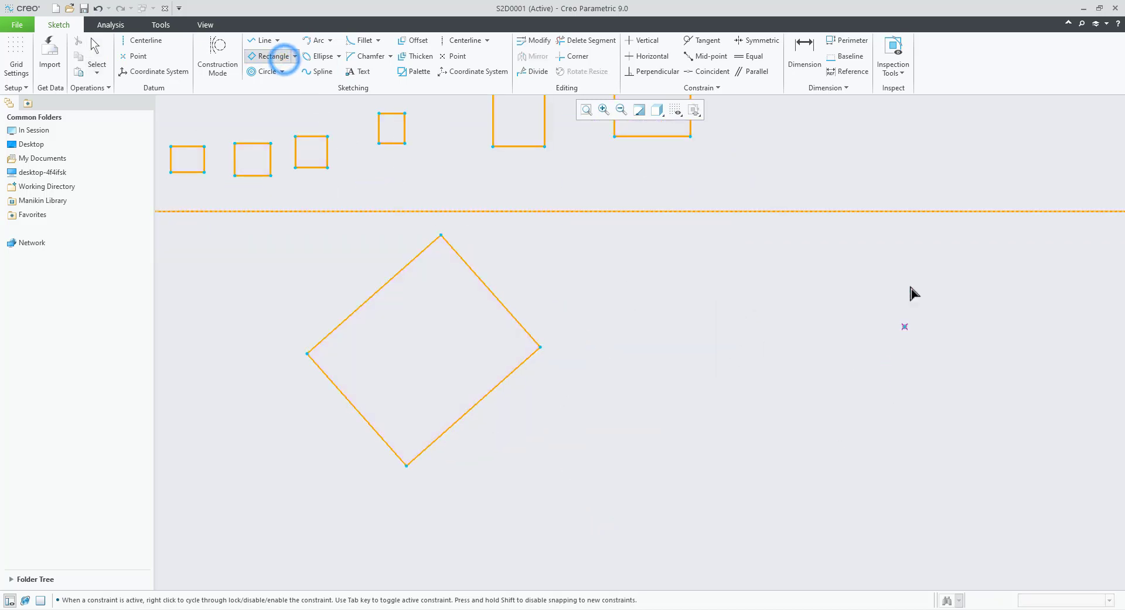
{"action": "left_click", "coordinate": [910, 270]}
{"action": "left_click", "coordinate": [822, 367]}
{"action": "left_click", "coordinate": [990, 518]}
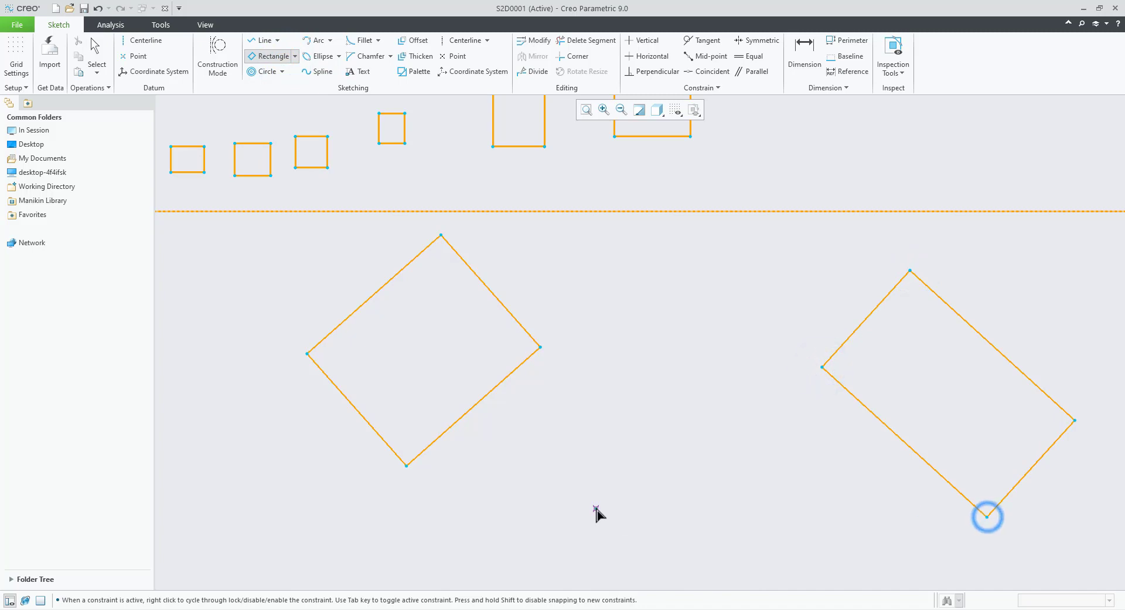
{"action": "middle_click", "coordinate": [569, 504]}
{"action": "scroll", "coordinate": [515, 485], "scroll_direction": "up", "scroll_amount": 3}
{"action": "left_click", "coordinate": [1005, 435]}
- Draw a third slanted rectangle below the centerline, to the right of the elongated one
{"action": "scroll", "coordinate": [966, 542], "scroll_direction": "down", "scroll_amount": 2}
{"action": "left_click", "coordinate": [269, 56]}
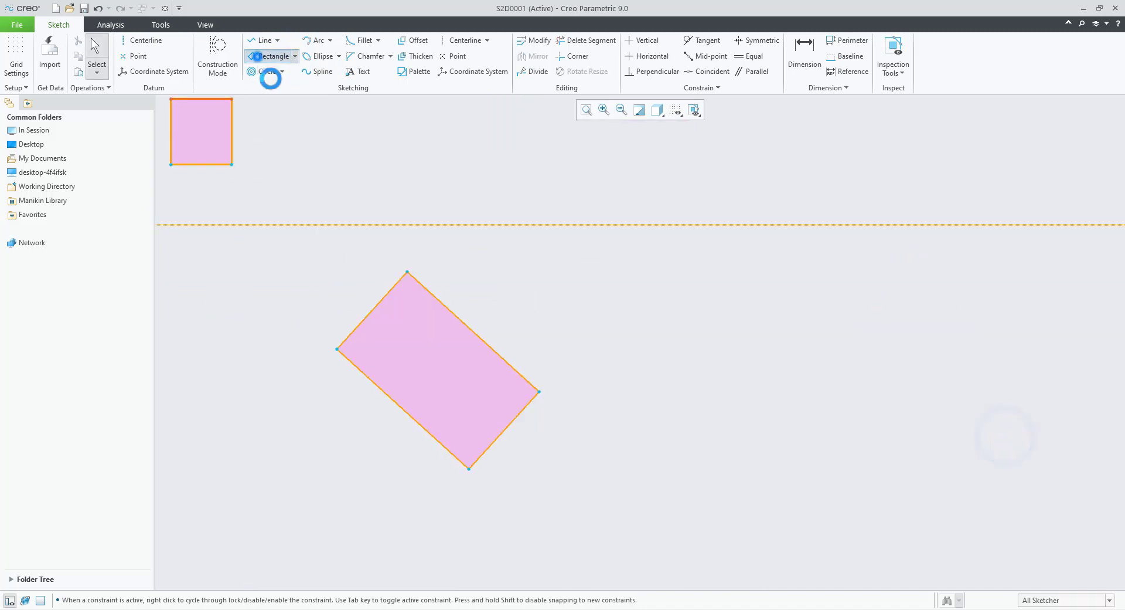
{"action": "left_click", "coordinate": [826, 372]}
{"action": "left_click", "coordinate": [890, 264]}
{"action": "left_click", "coordinate": [1028, 407]}
- Draw two larger slanted rectangles side by side, high above the horizontal centerline
{"action": "scroll", "coordinate": [645, 504], "scroll_direction": "up", "scroll_amount": 4}
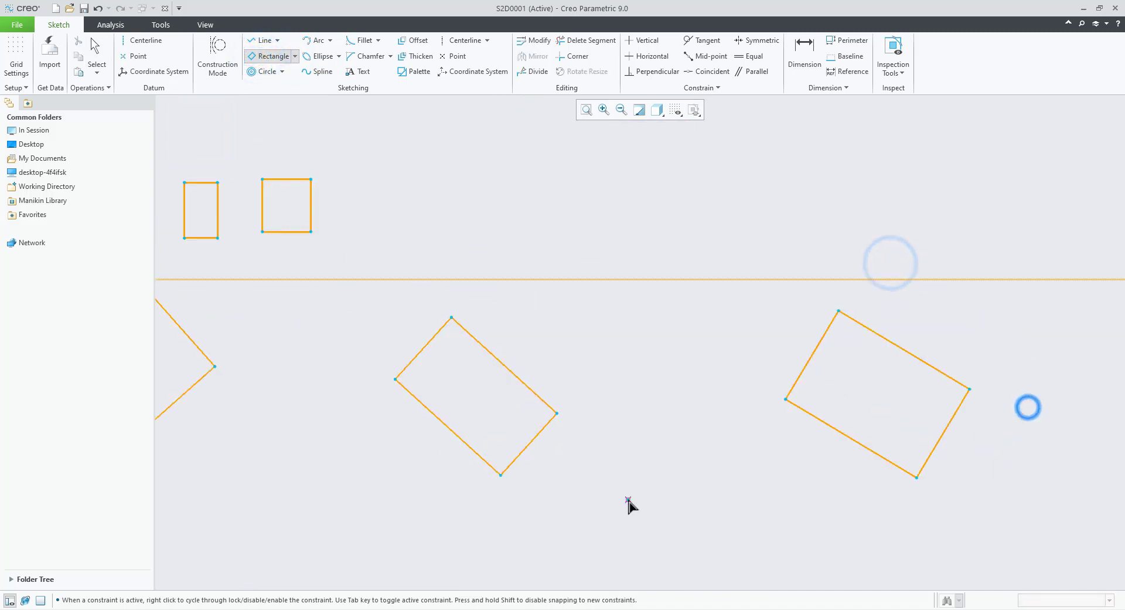
{"action": "left_click", "coordinate": [759, 189]}
{"action": "left_click", "coordinate": [883, 239]}
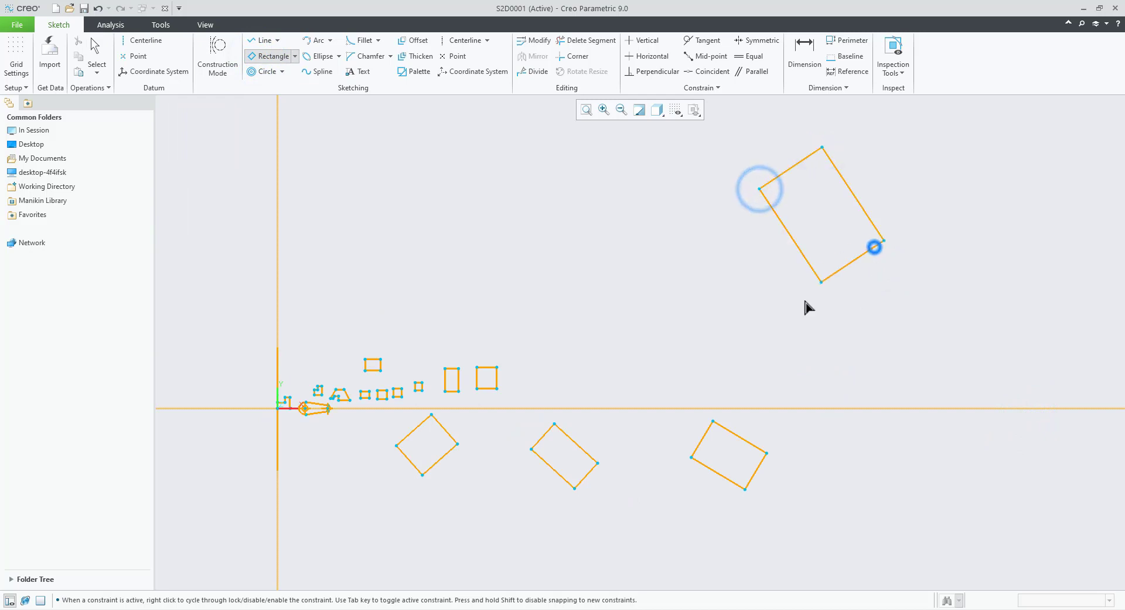
{"action": "left_click", "coordinate": [470, 225]}
{"action": "left_click", "coordinate": [538, 153]}
{"action": "left_click", "coordinate": [636, 243]}
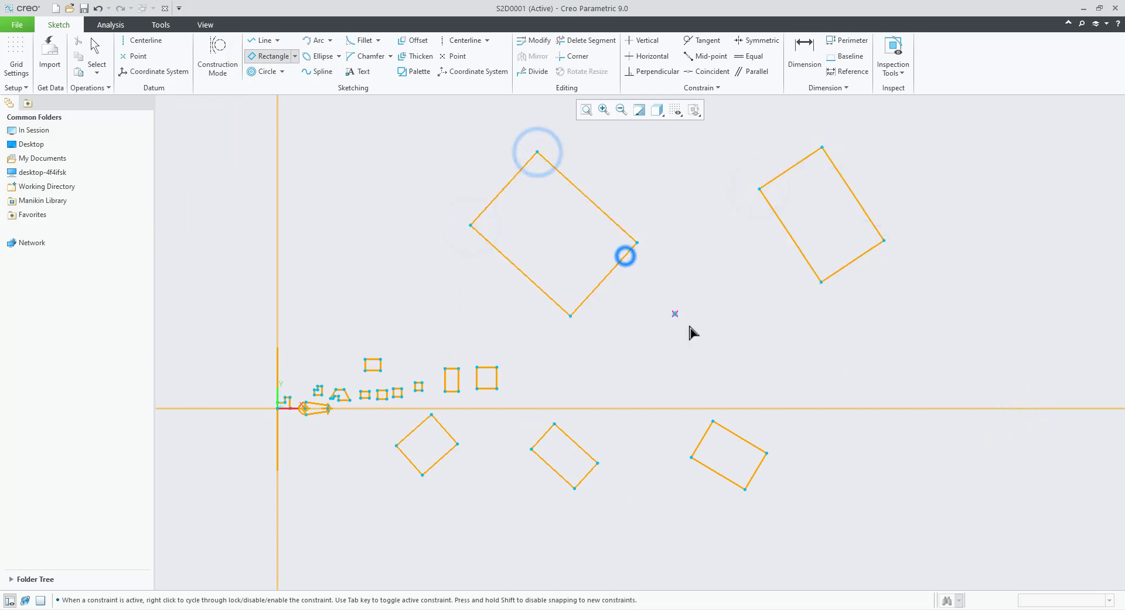
- Finish the slanted rectangles and draw a wide Center Rectangle in the empty area between the vertical centerline and the large slanted rectangles
{"action": "middle_click", "coordinate": [661, 353]}
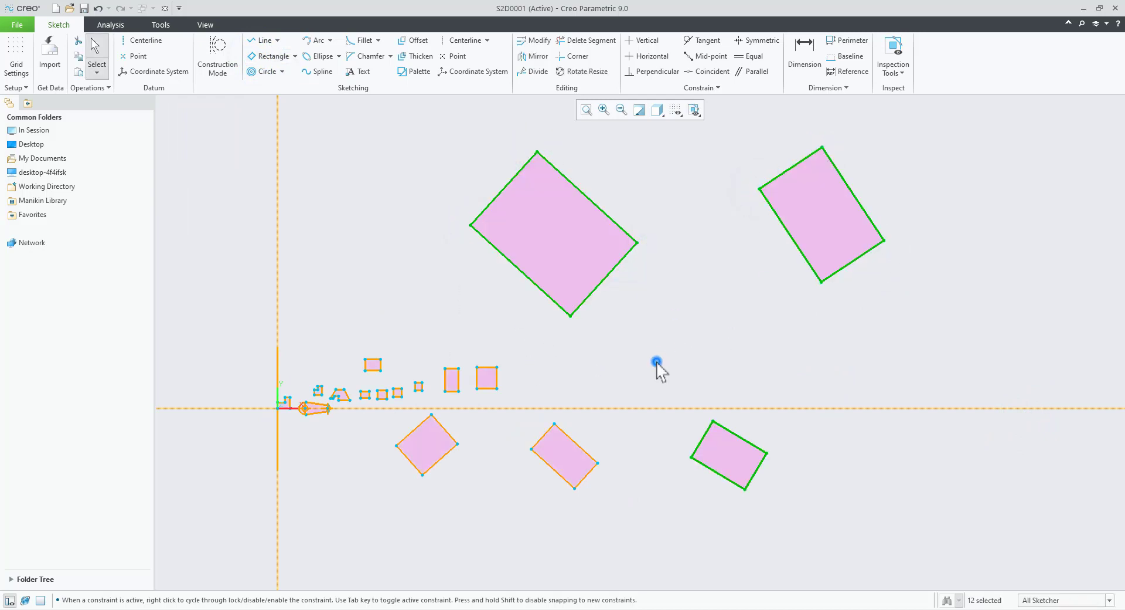
{"action": "left_click", "coordinate": [656, 362]}
{"action": "scroll", "coordinate": [304, 213], "scroll_direction": "down", "scroll_amount": 6}
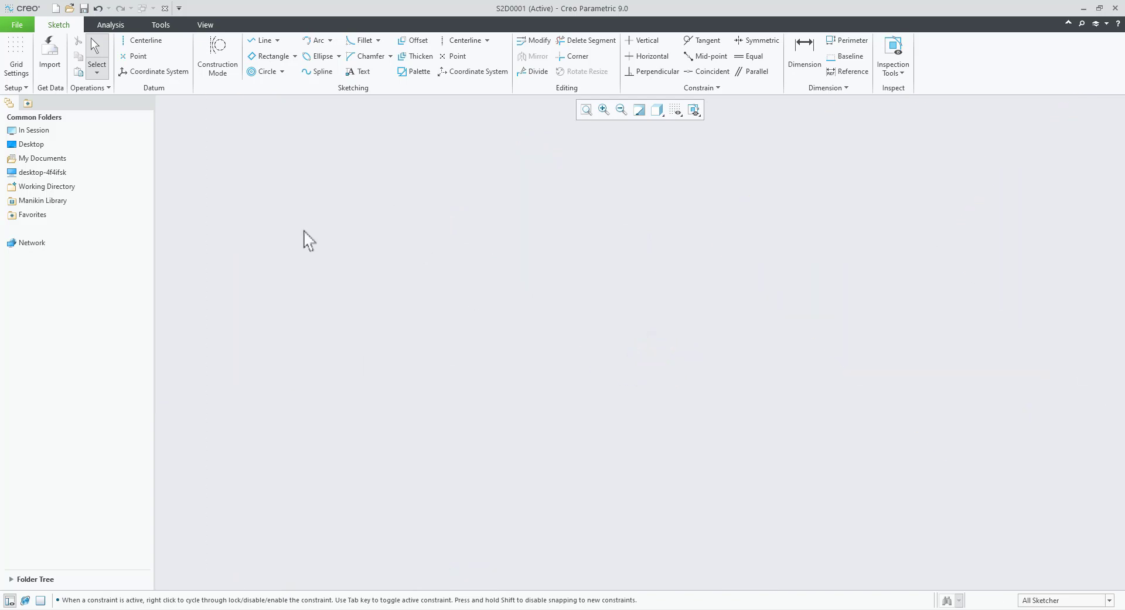
{"action": "left_click", "coordinate": [295, 55]}
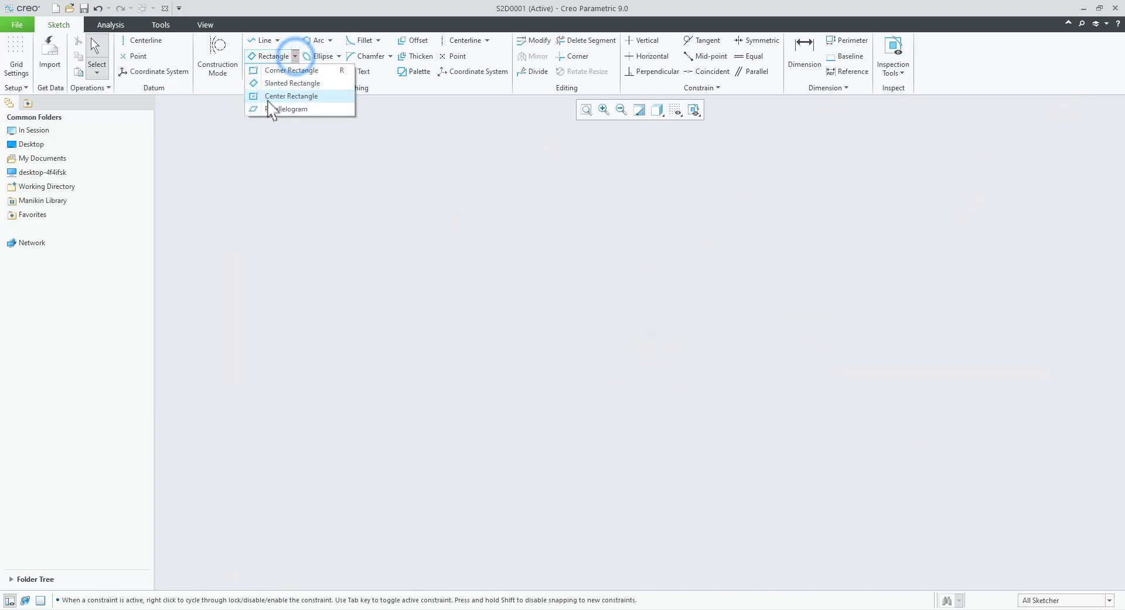
{"action": "left_click", "coordinate": [298, 97]}
{"action": "left_click", "coordinate": [569, 280]}
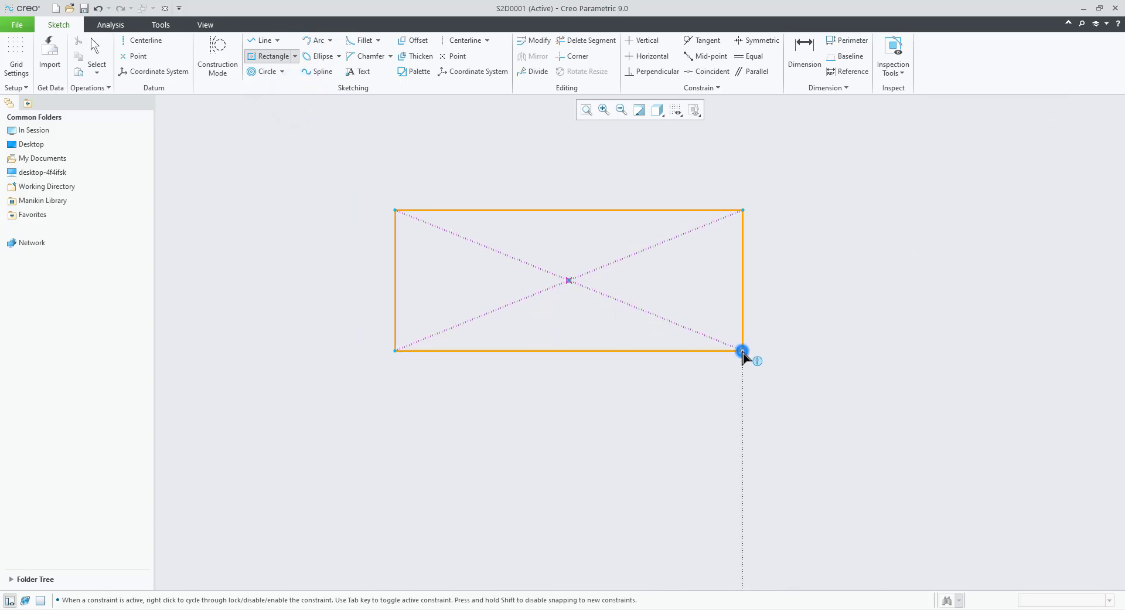
{"action": "middle_click", "coordinate": [480, 451]}
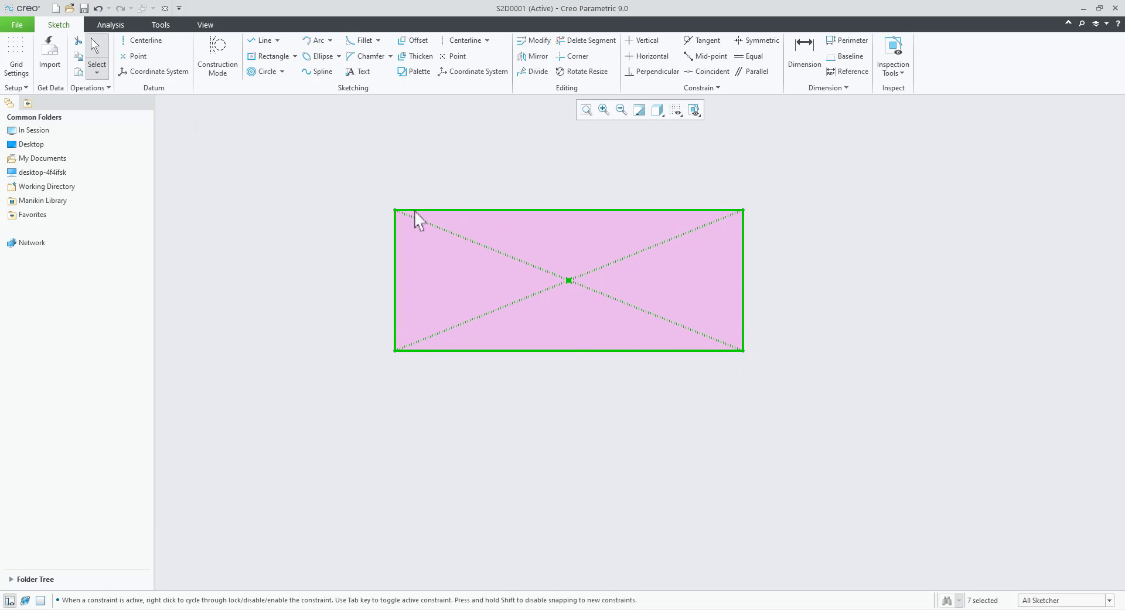
- Draw two smaller center rectangles, one centered on the first rectangle's lower-right corner and one on its center point
{"action": "left_click", "coordinate": [278, 57]}
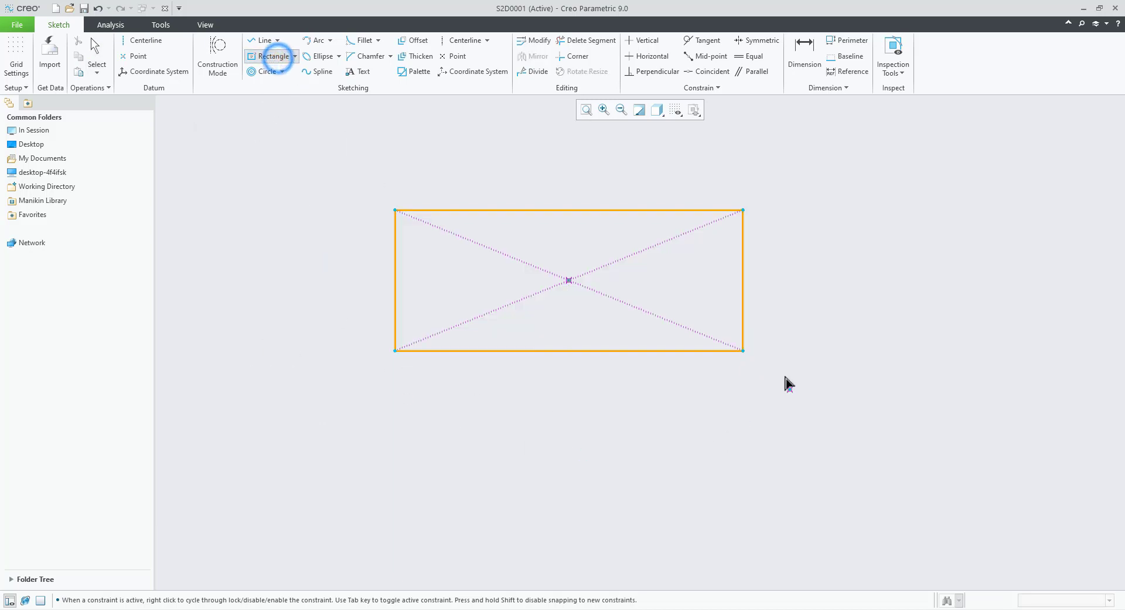
{"action": "left_click", "coordinate": [743, 350]}
{"action": "left_click", "coordinate": [687, 329]}
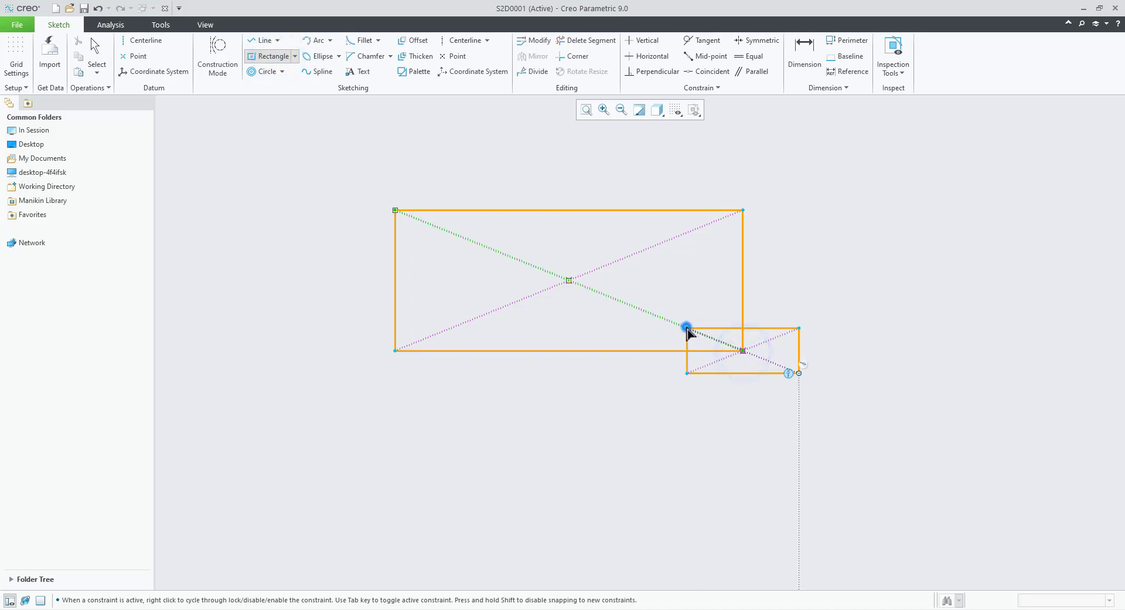
{"action": "left_click", "coordinate": [569, 281]}
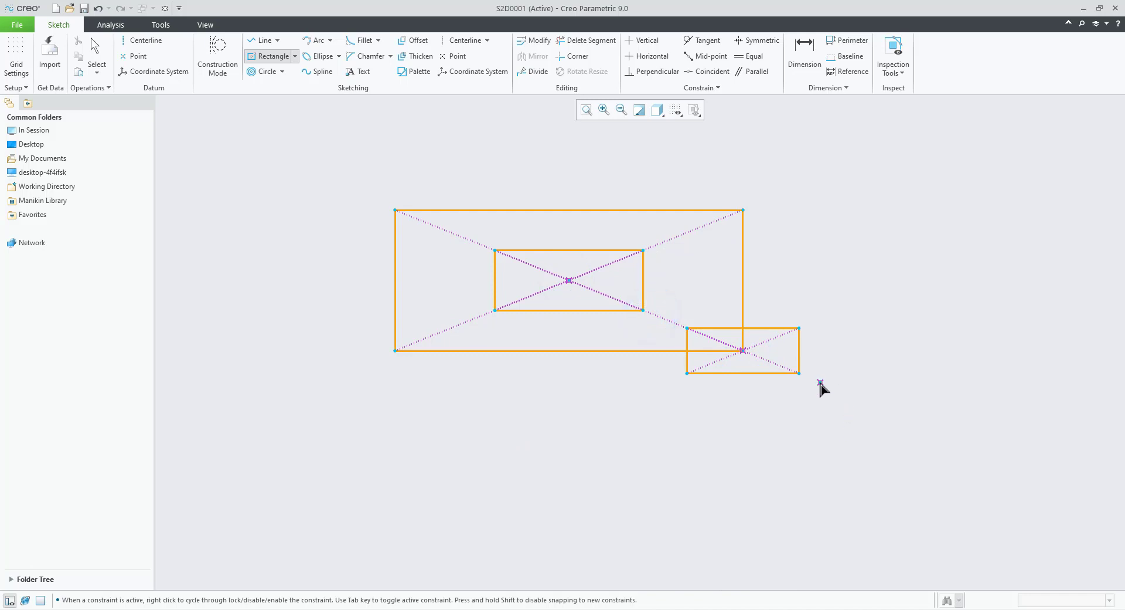
- Draw a narrow Parallelogram with vertical long sides above the center rectangles
{"action": "scroll", "coordinate": [600, 392], "scroll_direction": "down", "scroll_amount": 5}
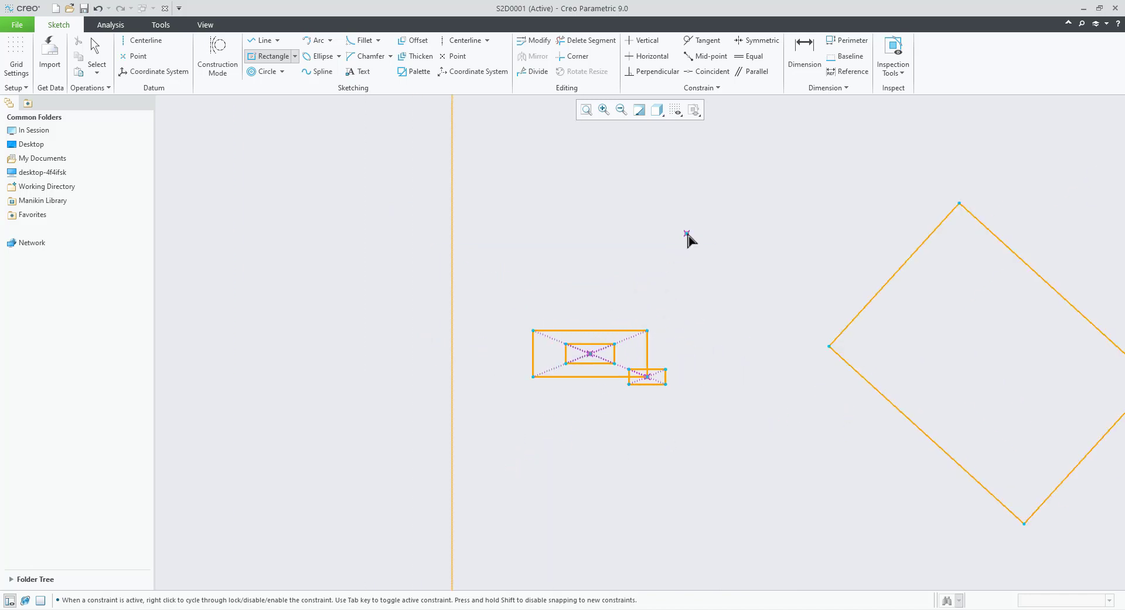
{"action": "scroll", "coordinate": [648, 214], "scroll_direction": "up", "scroll_amount": 4}
{"action": "left_click", "coordinate": [295, 55]}
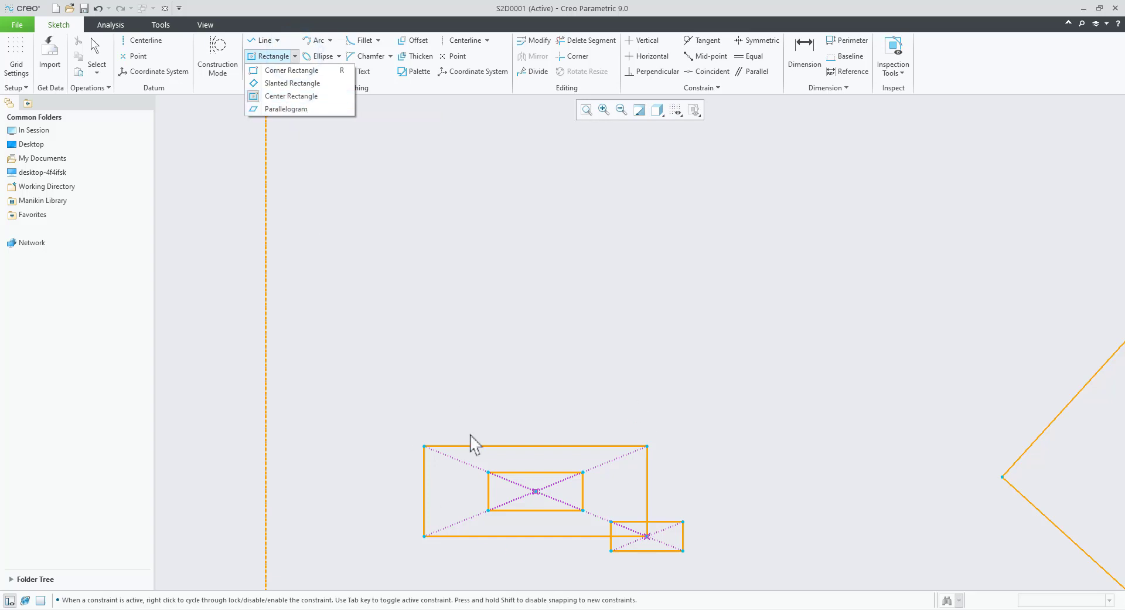
{"action": "left_click", "coordinate": [268, 109]}
{"action": "scroll", "coordinate": [445, 326], "scroll_direction": "down", "scroll_amount": 3}
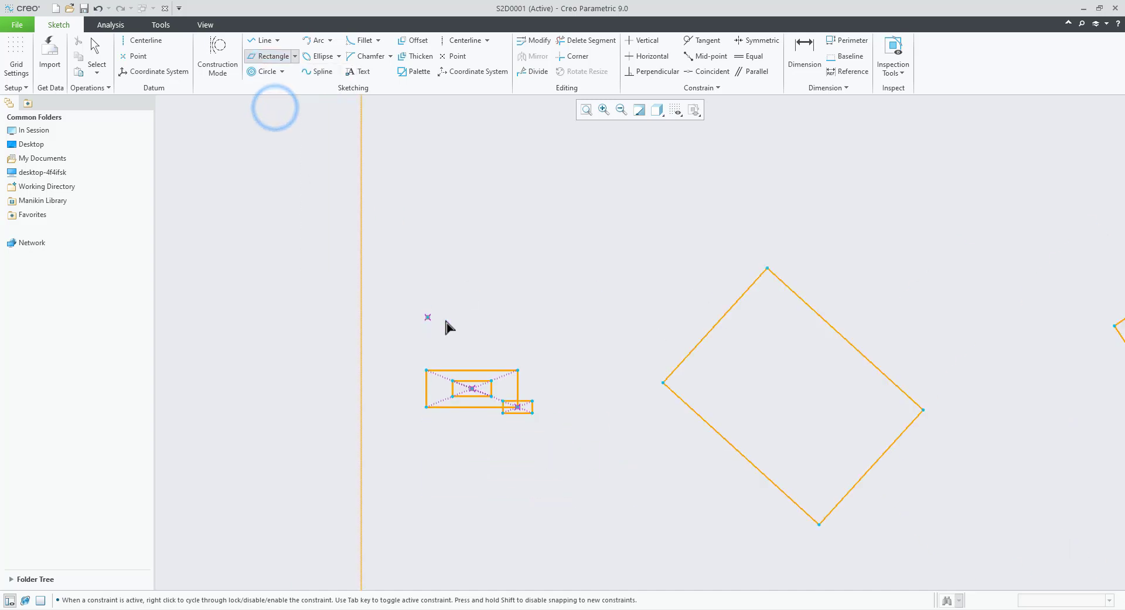
{"action": "scroll", "coordinate": [501, 285], "scroll_direction": "up", "scroll_amount": 8}
{"action": "scroll", "coordinate": [501, 286], "scroll_direction": "up", "scroll_amount": 3}
{"action": "left_click", "coordinate": [395, 255]}
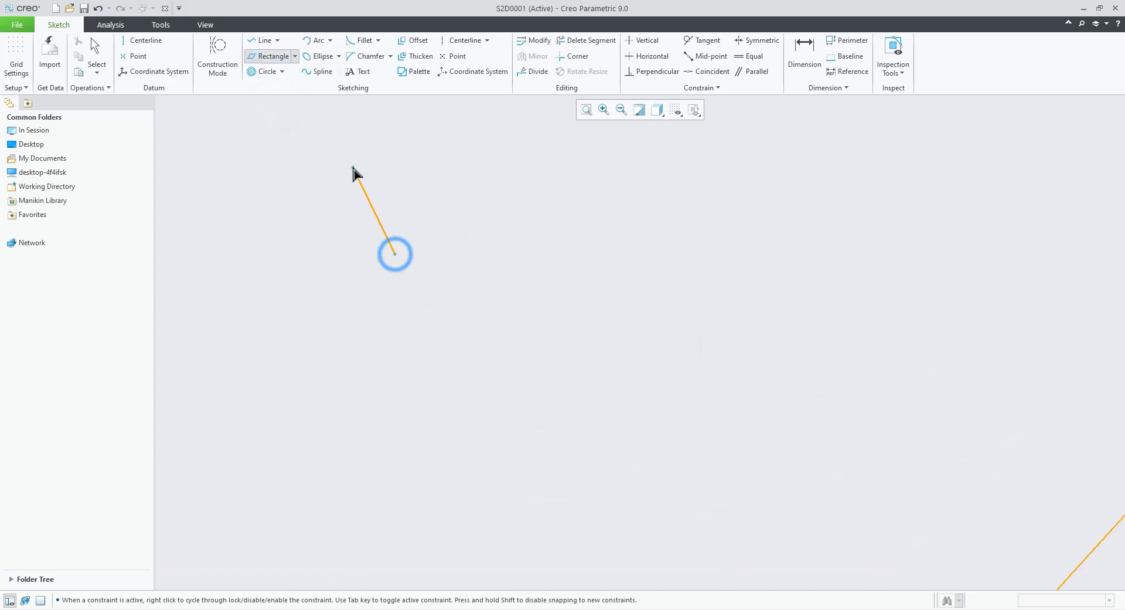
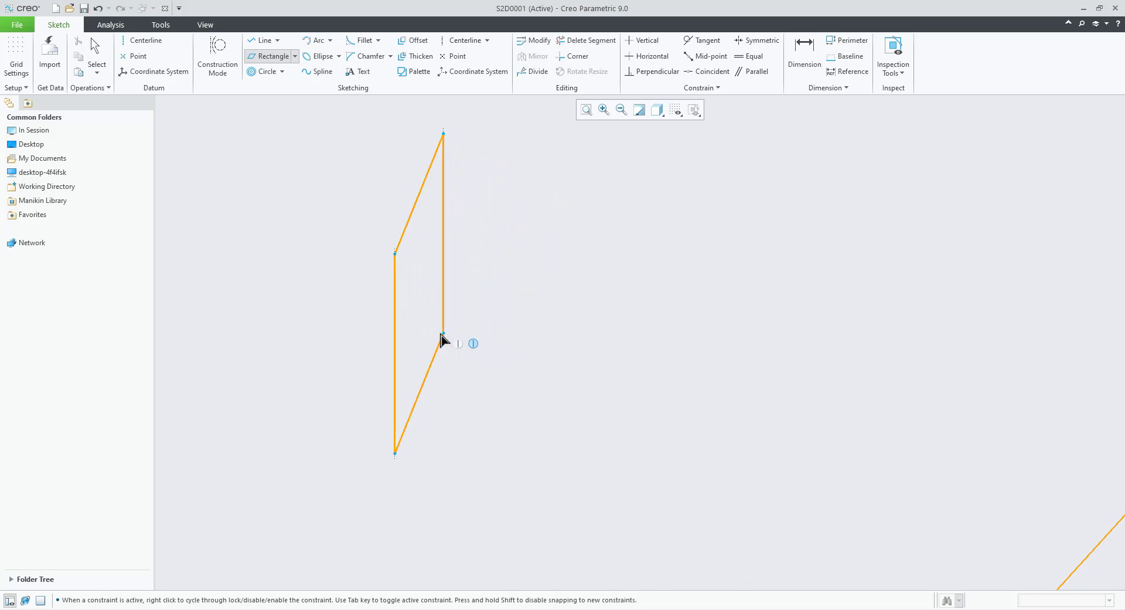
{"action": "left_click", "coordinate": [440, 335]}
- Draw two more parallelograms, one above the large slanted rectangle and a bigger one left of the vertical centerline
{"action": "scroll", "coordinate": [474, 381], "scroll_direction": "down", "scroll_amount": 3}
{"action": "left_click", "coordinate": [765, 204]}
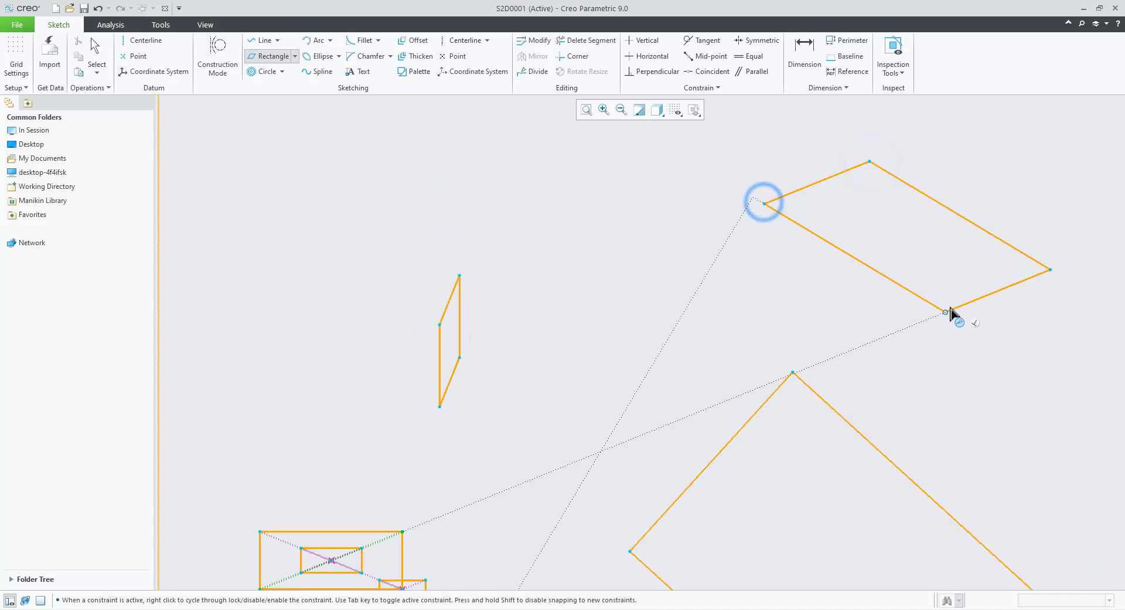
{"action": "scroll", "coordinate": [435, 265], "scroll_direction": "down", "scroll_amount": 4}
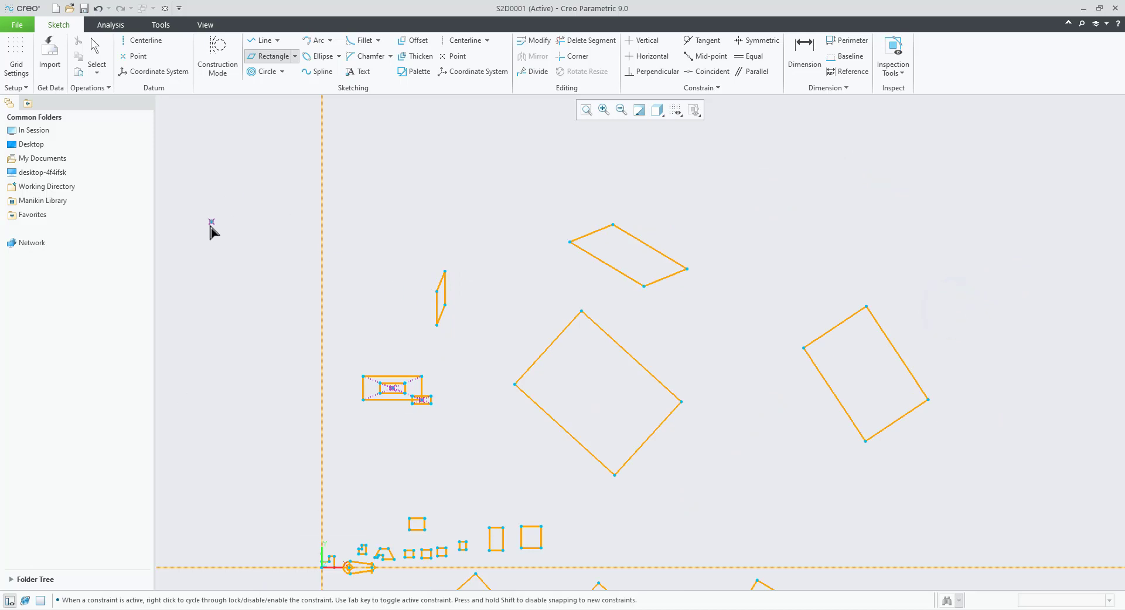
{"action": "left_click", "coordinate": [262, 169]}
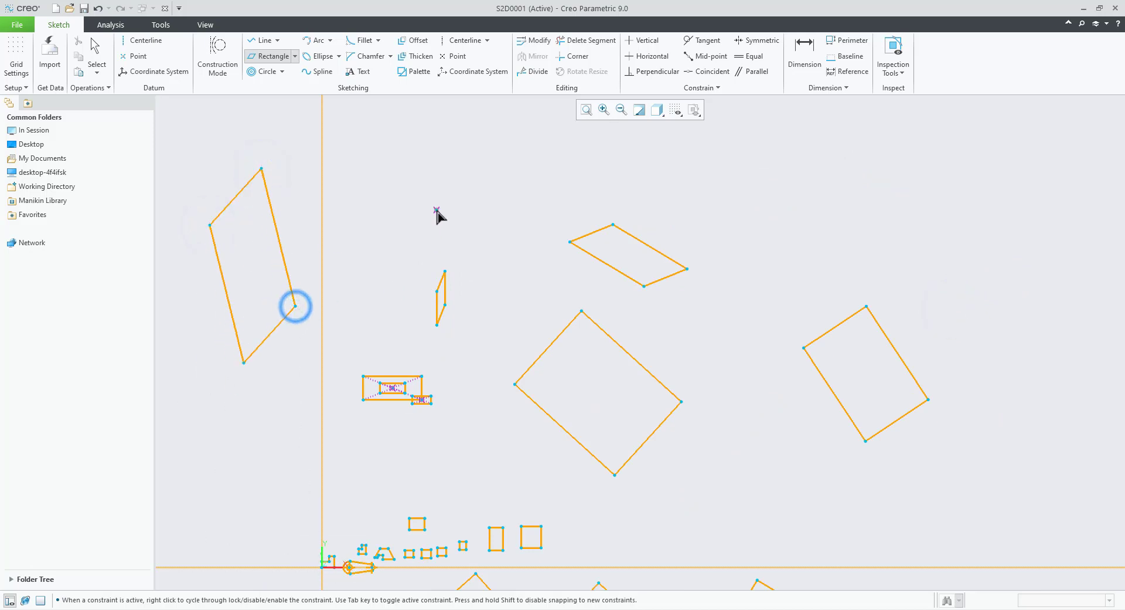
{"action": "middle_click", "coordinate": [476, 232]}
{"action": "left_click", "coordinate": [295, 56]}
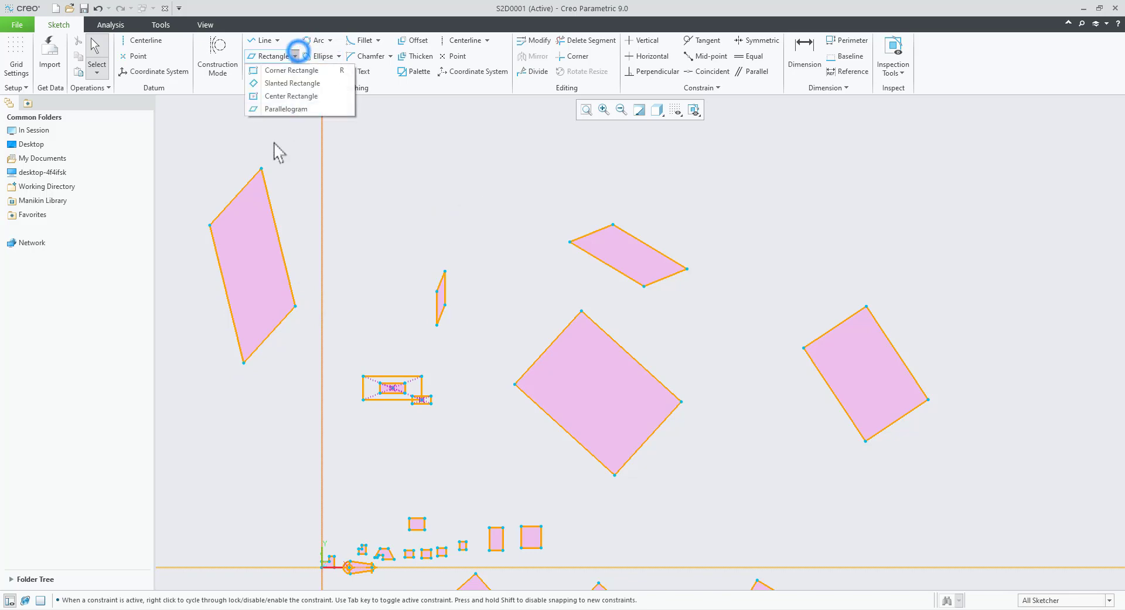
{"action": "left_click", "coordinate": [424, 175]}
{"action": "scroll", "coordinate": [595, 344], "scroll_direction": "down", "scroll_amount": 2}
{"action": "scroll", "coordinate": [545, 481], "scroll_direction": "up", "scroll_amount": 3}
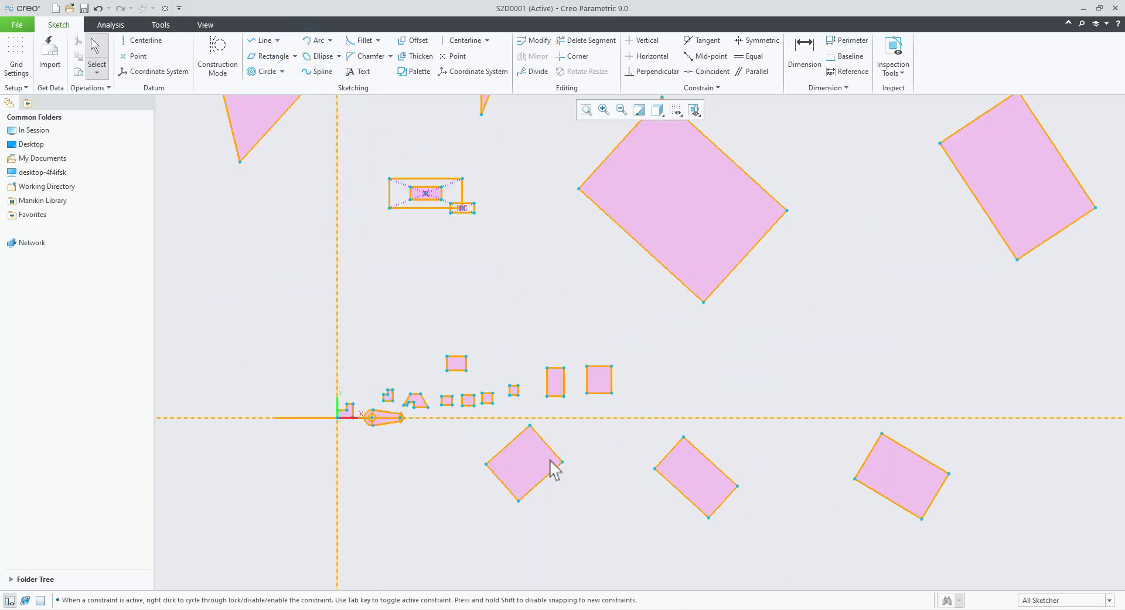
{"action": "scroll", "coordinate": [550, 462], "scroll_direction": "down", "scroll_amount": 3}
{"action": "scroll", "coordinate": [281, 432], "scroll_direction": "up", "scroll_amount": 5}
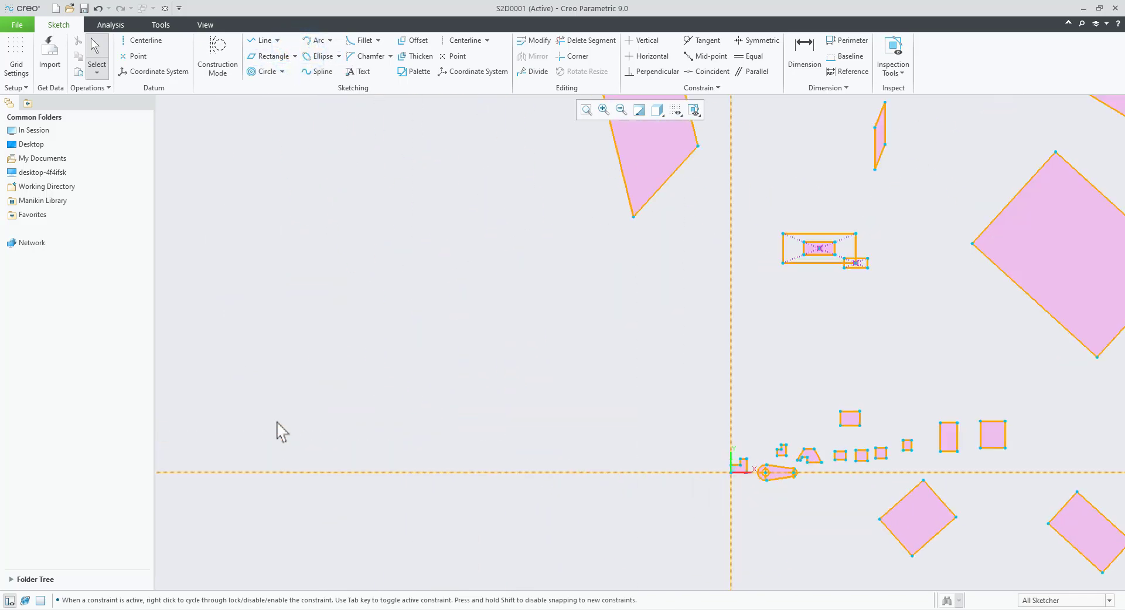
{"action": "left_click", "coordinate": [294, 55]}
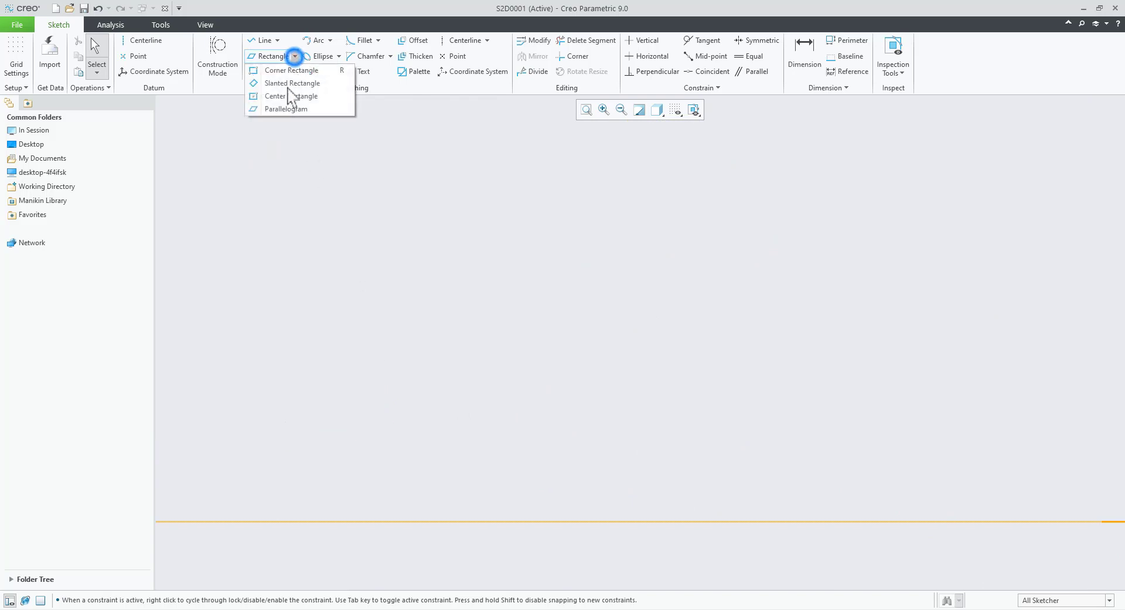
{"action": "left_click", "coordinate": [369, 208]}
- Draw two Center and Point circles on the horizontal centerline left of the origin, the larger one farther out and the smaller one nearer
{"action": "left_click", "coordinate": [282, 71]}
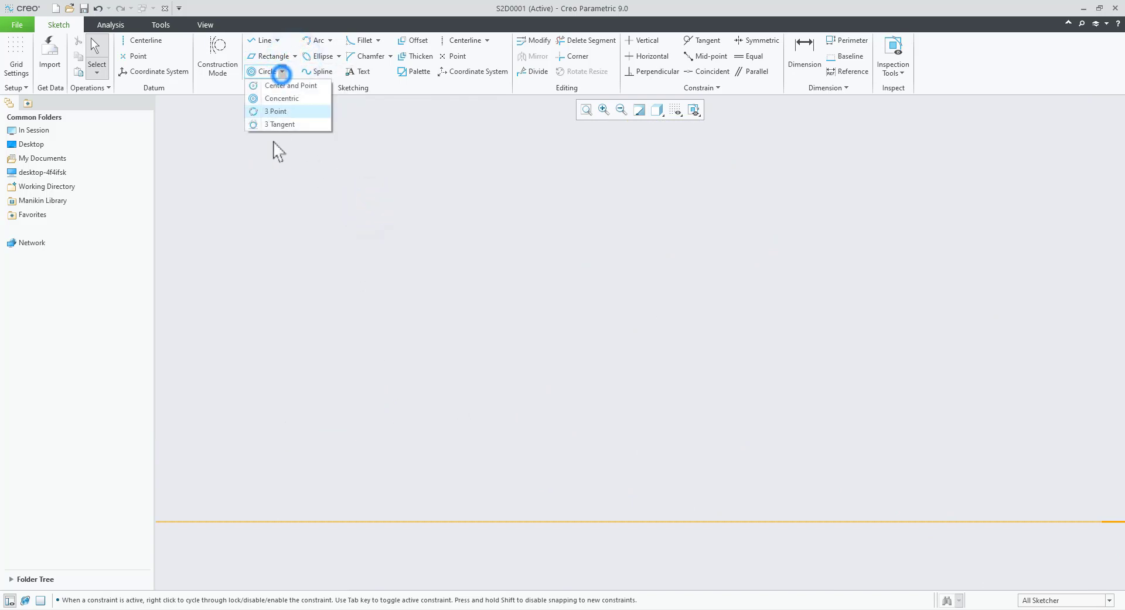
{"action": "left_click", "coordinate": [308, 87]}
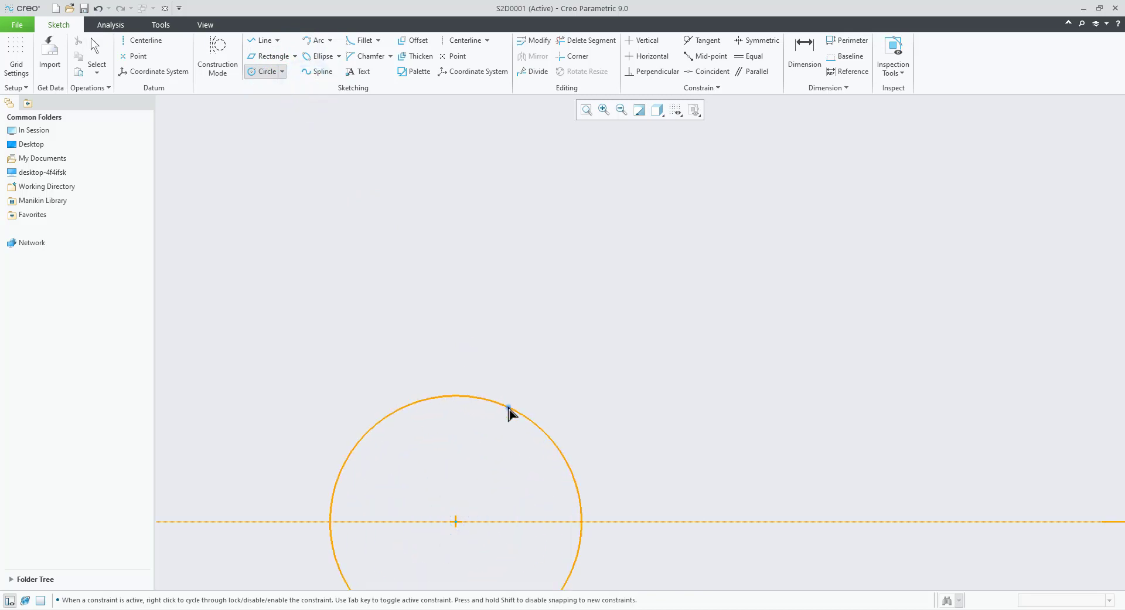
{"action": "left_click", "coordinate": [509, 407]}
{"action": "scroll", "coordinate": [470, 299], "scroll_direction": "down", "scroll_amount": 3}
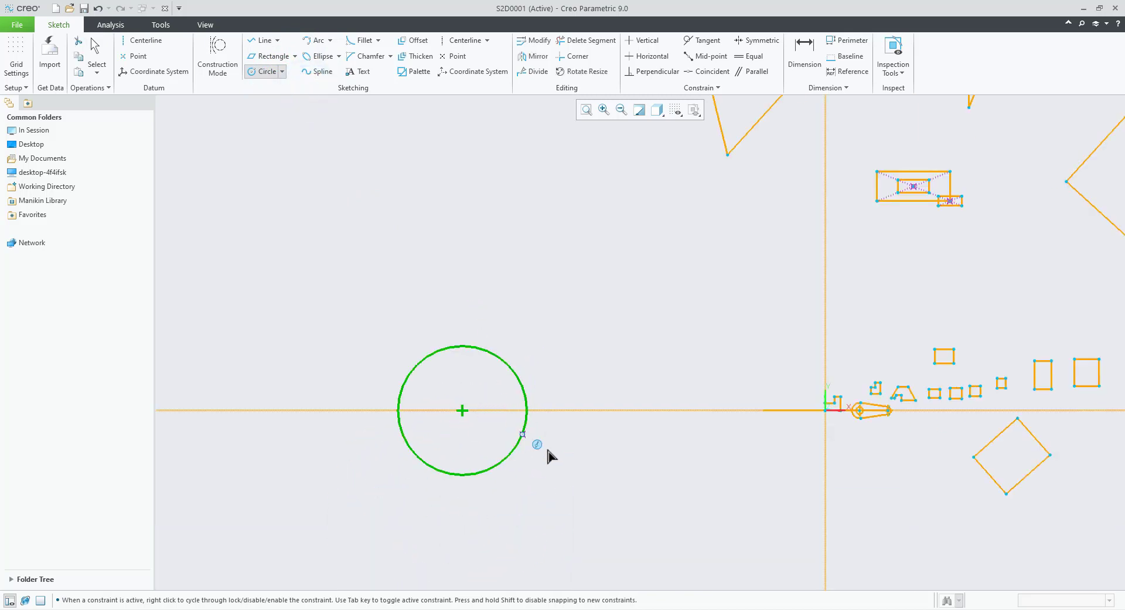
{"action": "scroll", "coordinate": [563, 454], "scroll_direction": "up", "scroll_amount": 3}
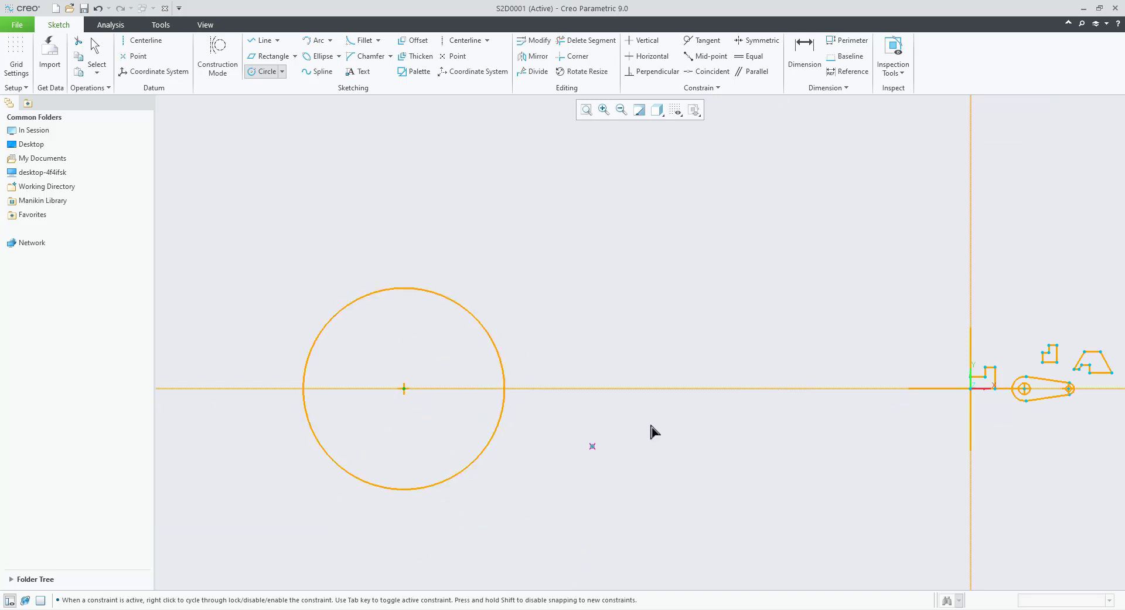
{"action": "left_click", "coordinate": [738, 389]}
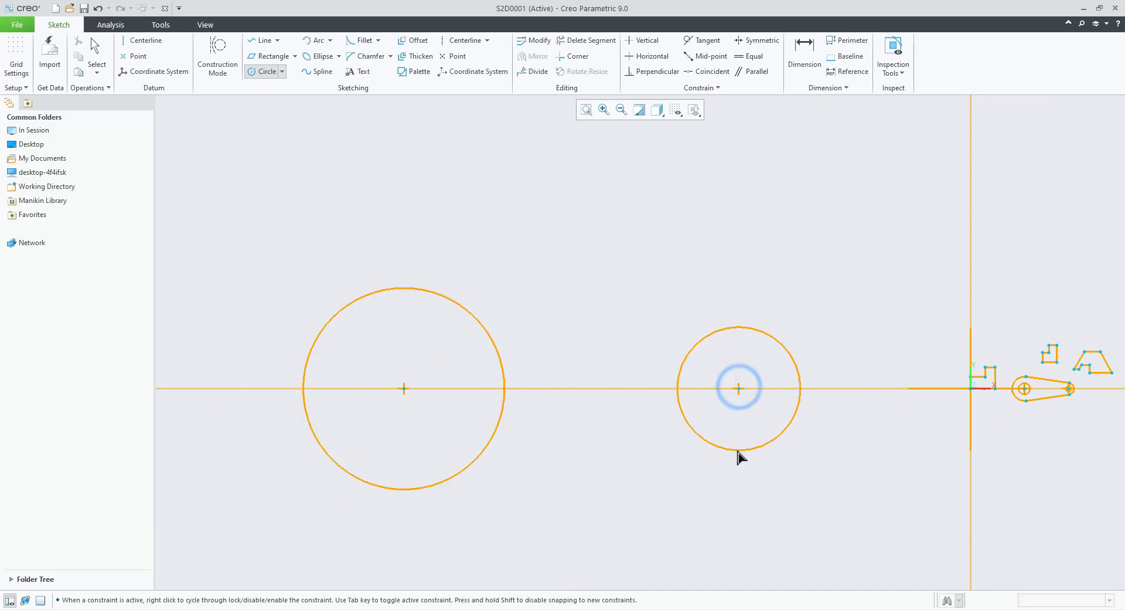
{"action": "left_click", "coordinate": [738, 451]}
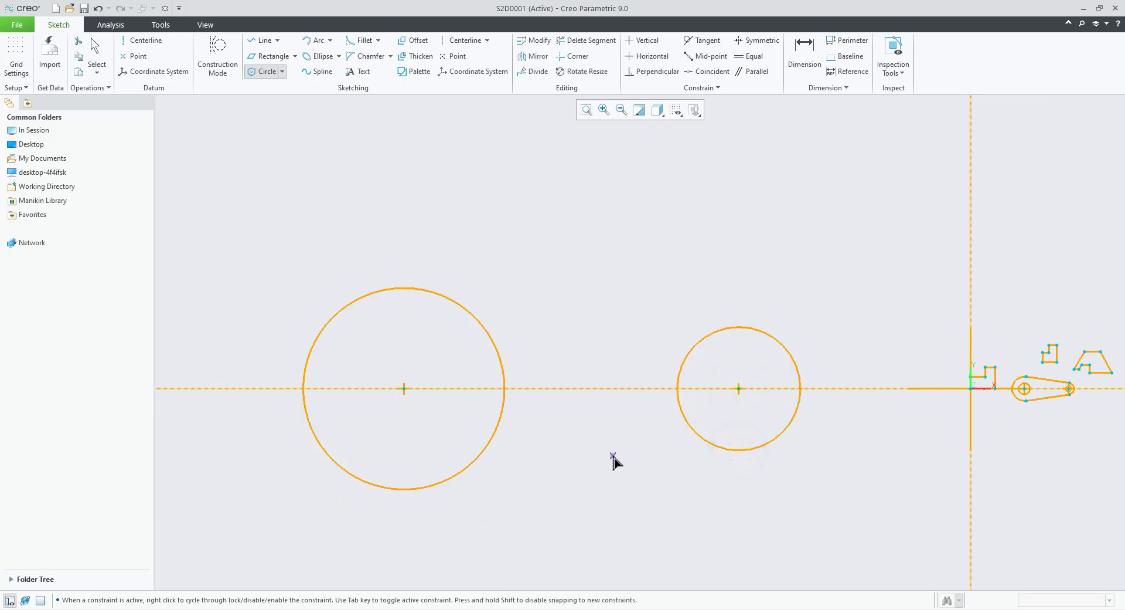
{"action": "middle_click", "coordinate": [613, 460]}
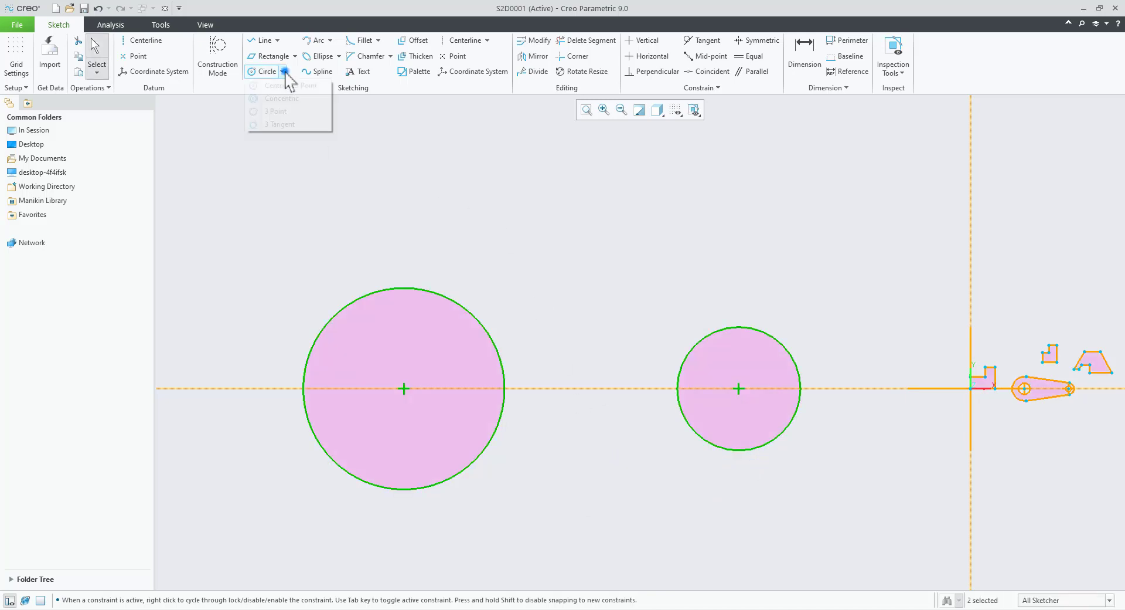
- Add five Concentric circles to the larger circle, two inside it and three outside it
{"action": "left_click", "coordinate": [293, 99]}
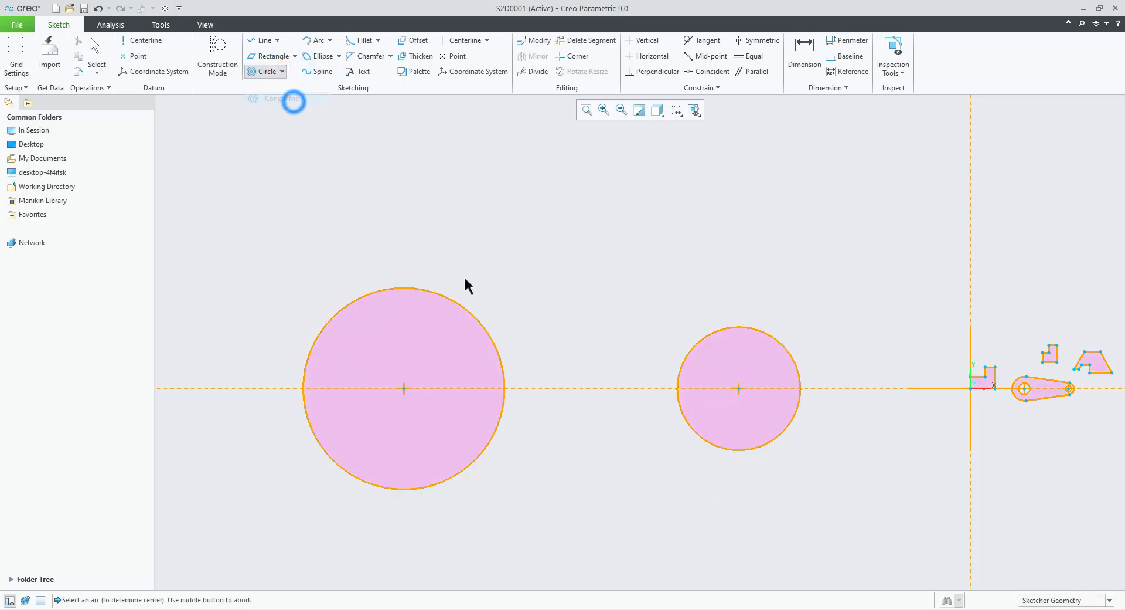
{"action": "left_click", "coordinate": [468, 313]}
{"action": "left_click", "coordinate": [454, 342]}
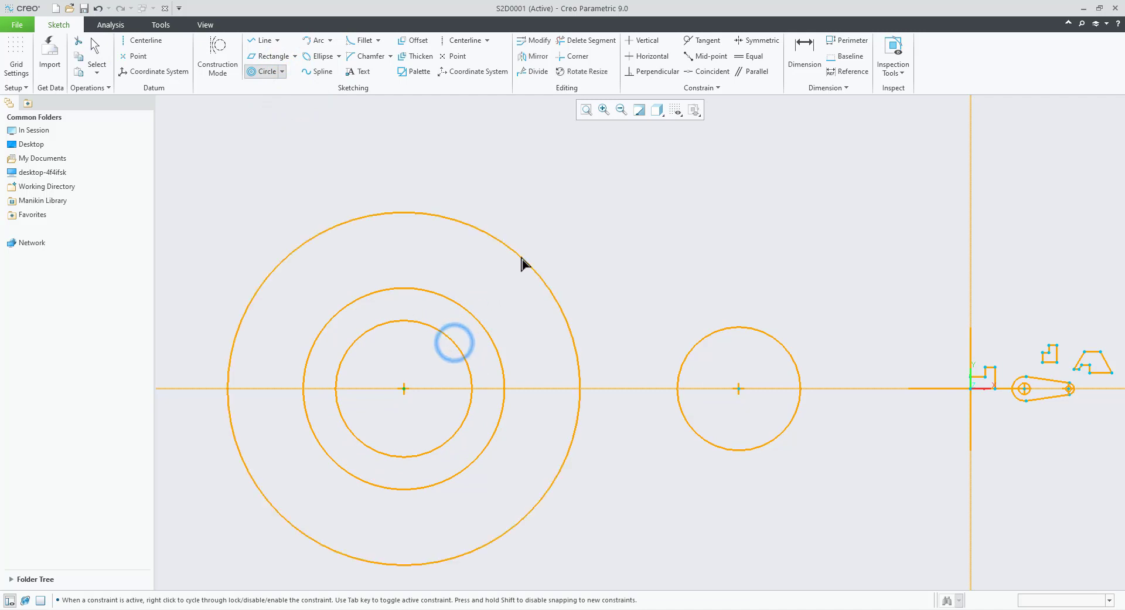
{"action": "left_click", "coordinate": [520, 316]}
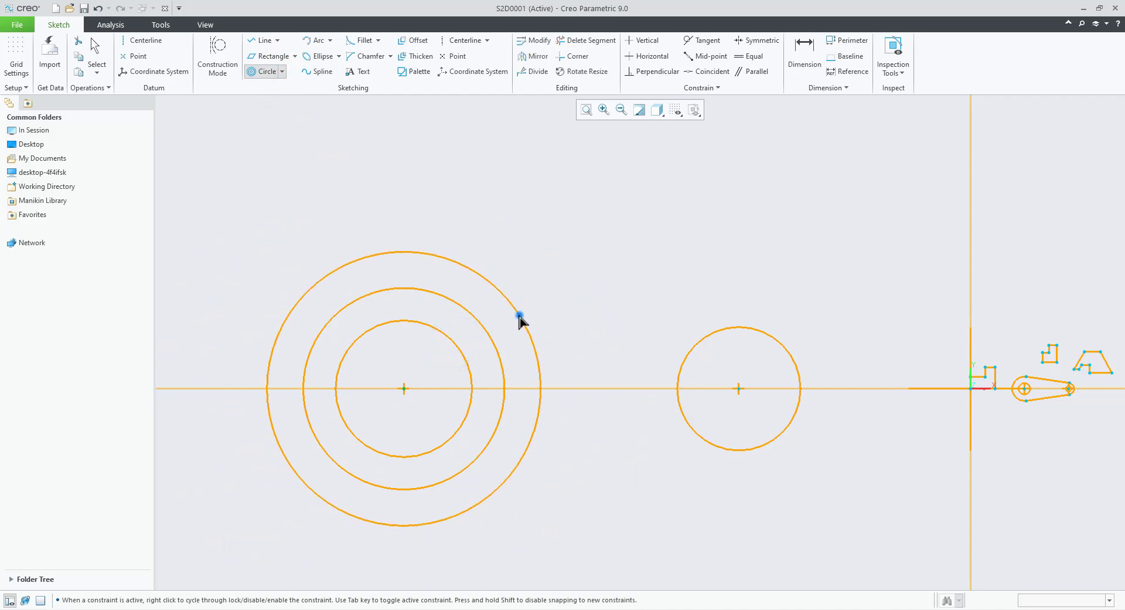
{"action": "left_click", "coordinate": [548, 289]}
{"action": "left_click", "coordinate": [566, 253]}
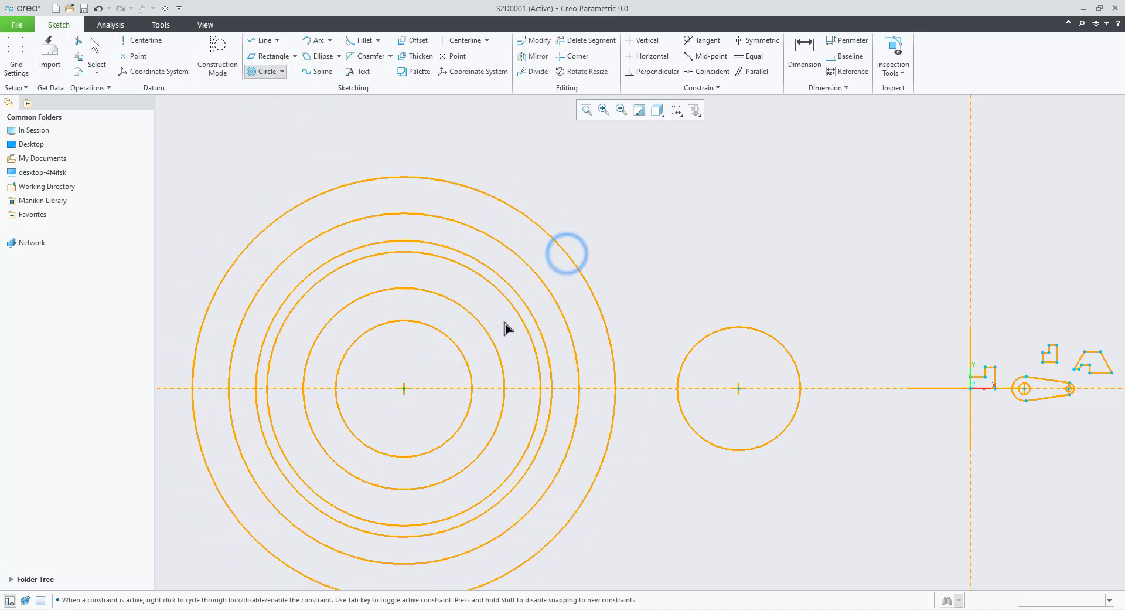
{"action": "left_click", "coordinate": [444, 371]}
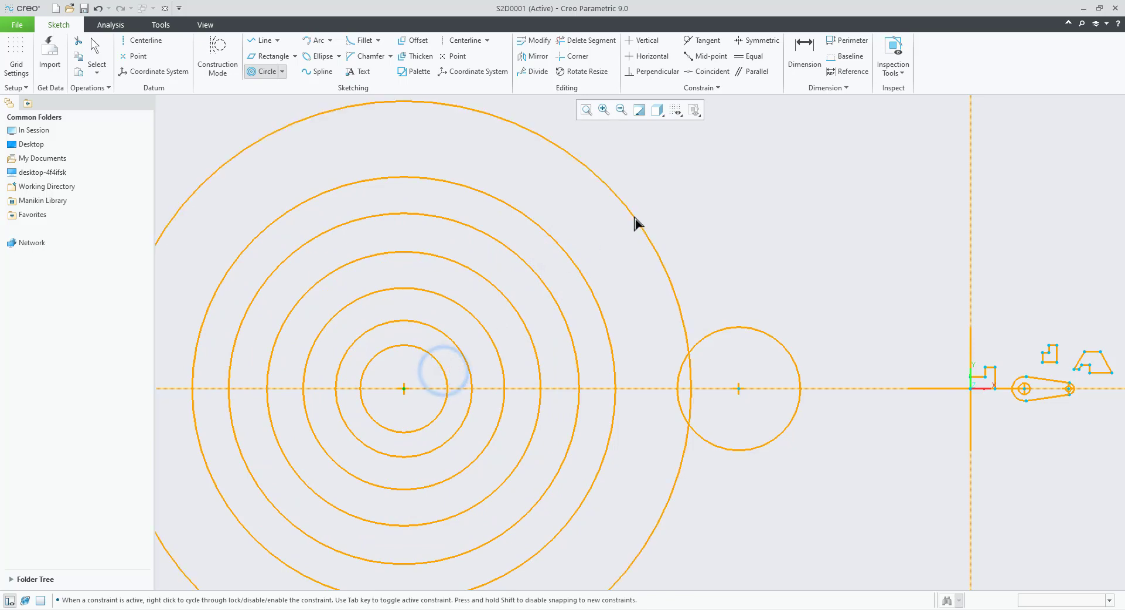
{"action": "middle_click", "coordinate": [668, 247]}
- Add four Concentric circles to the smaller circle near the origin, two inside it and two outside it
{"action": "scroll", "coordinate": [868, 409], "scroll_direction": "down", "scroll_amount": 3}
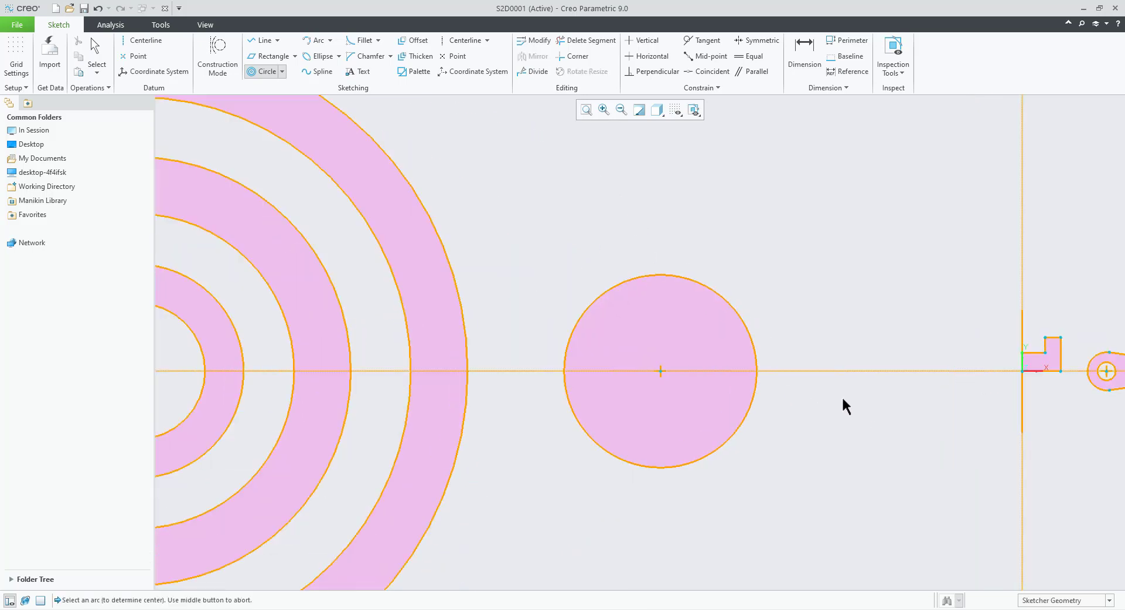
{"action": "left_click", "coordinate": [748, 326]}
{"action": "left_click", "coordinate": [718, 344]}
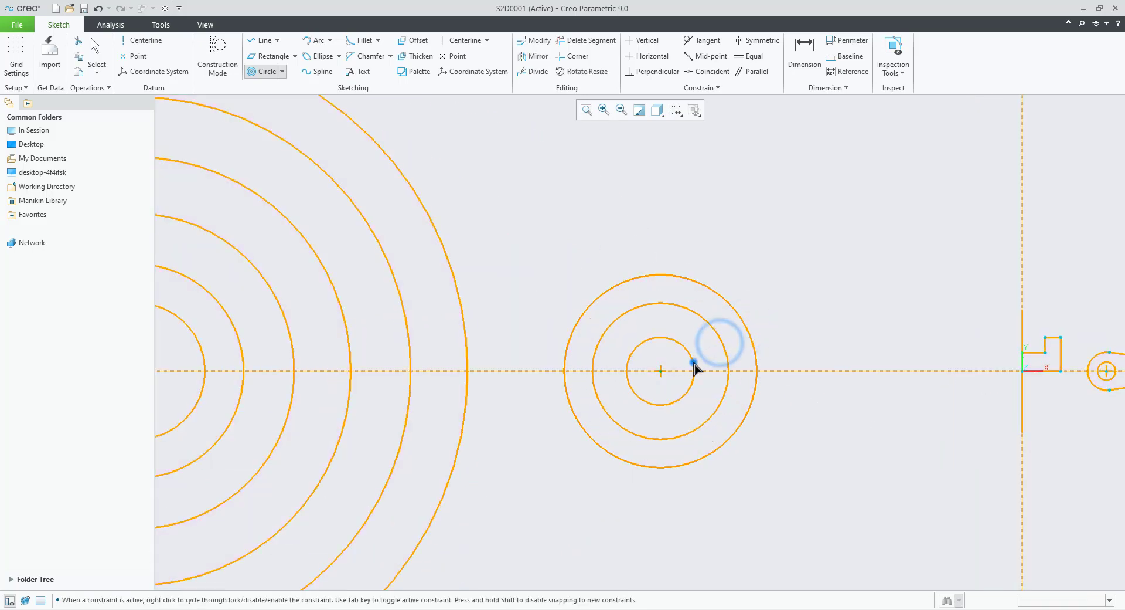
{"action": "left_click", "coordinate": [742, 312]}
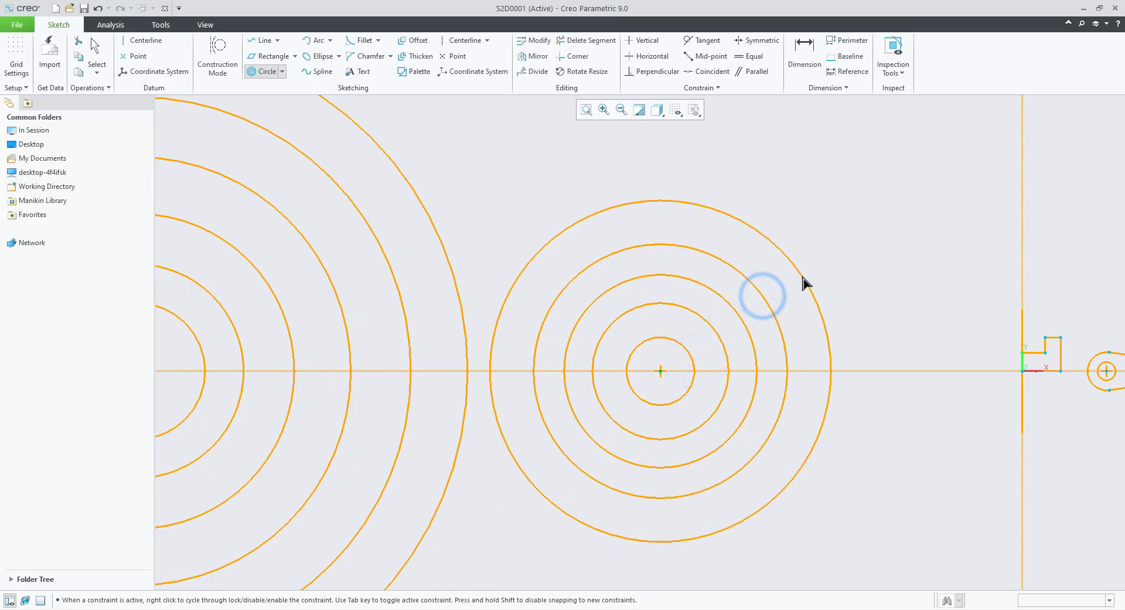
{"action": "middle_click", "coordinate": [866, 243]}
- Draw a large 3 Point circle left of the concentric circles, with its first two points on the horizontal centerline and the third above
{"action": "scroll", "coordinate": [796, 296], "scroll_direction": "up", "scroll_amount": 2}
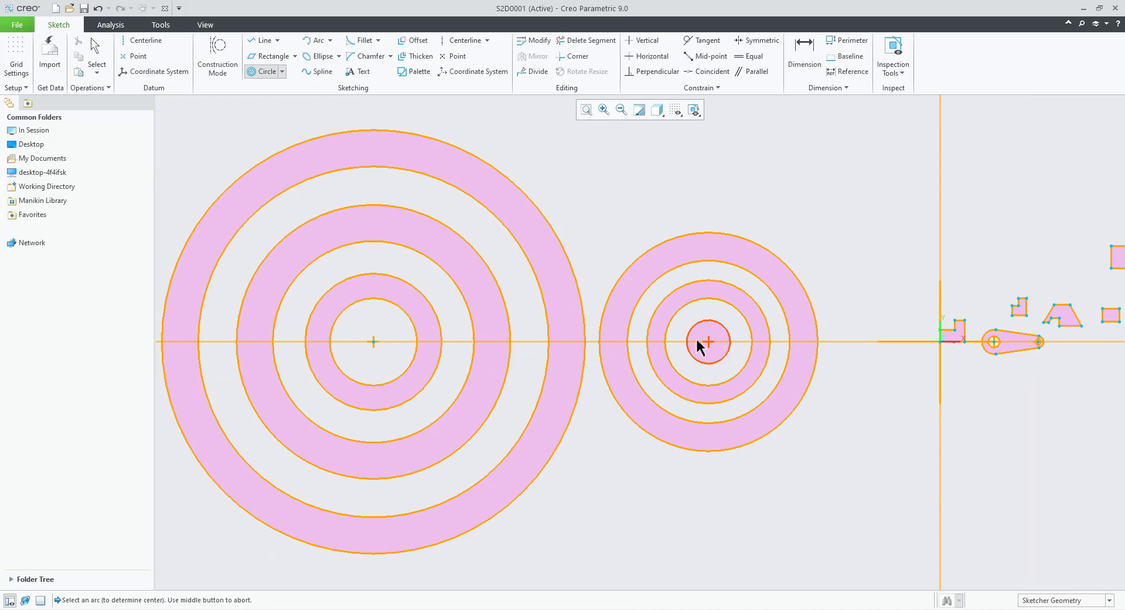
{"action": "scroll", "coordinate": [649, 372], "scroll_direction": "up", "scroll_amount": 1}
{"action": "scroll", "coordinate": [357, 401], "scroll_direction": "up", "scroll_amount": 2}
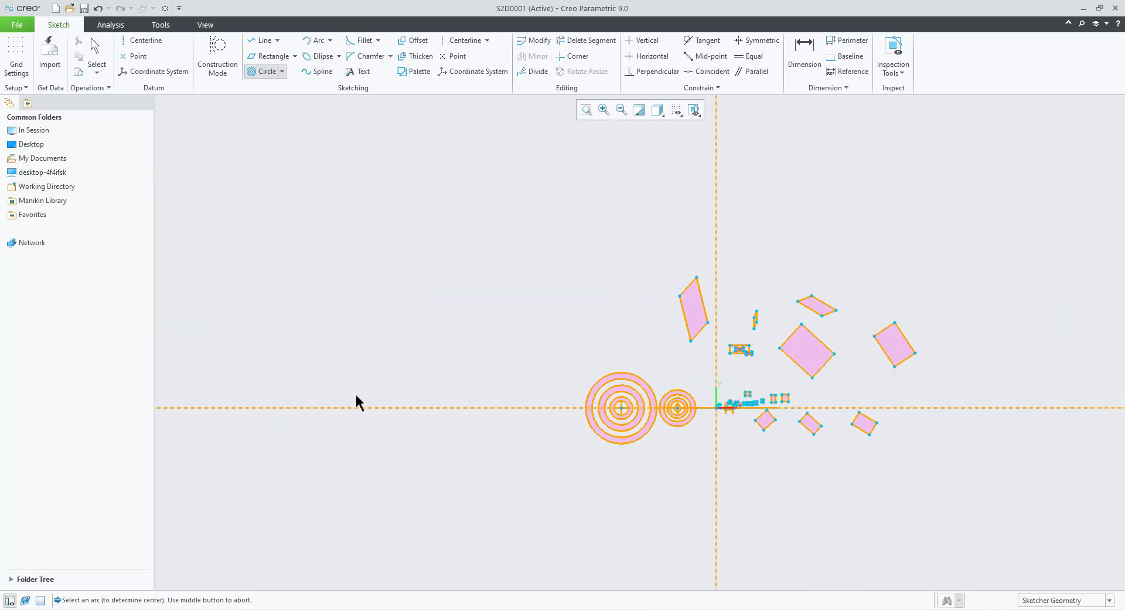
{"action": "scroll", "coordinate": [352, 388], "scroll_direction": "down", "scroll_amount": 3}
{"action": "left_click", "coordinate": [283, 72]}
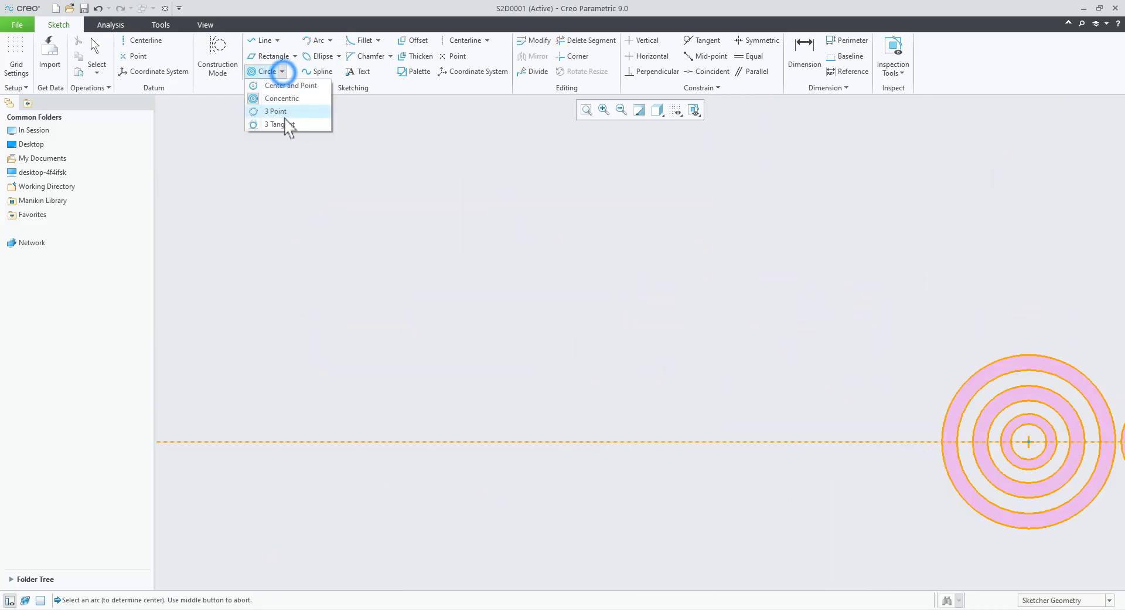
{"action": "left_click", "coordinate": [300, 111]}
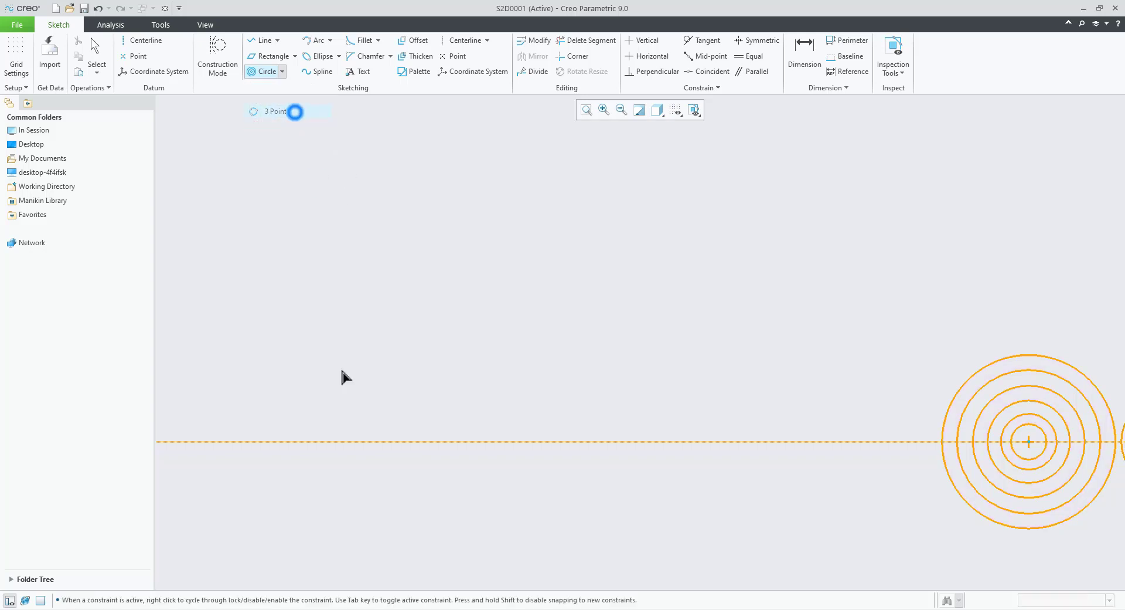
{"action": "left_click", "coordinate": [346, 440]}
{"action": "left_click", "coordinate": [555, 444]}
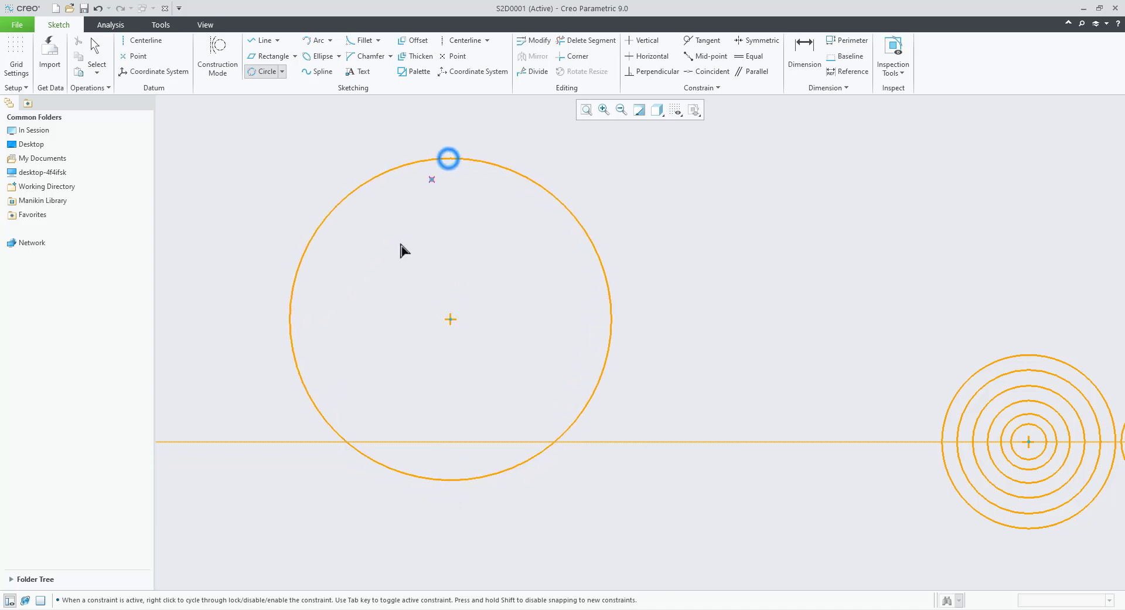
{"action": "middle_click", "coordinate": [396, 369]}
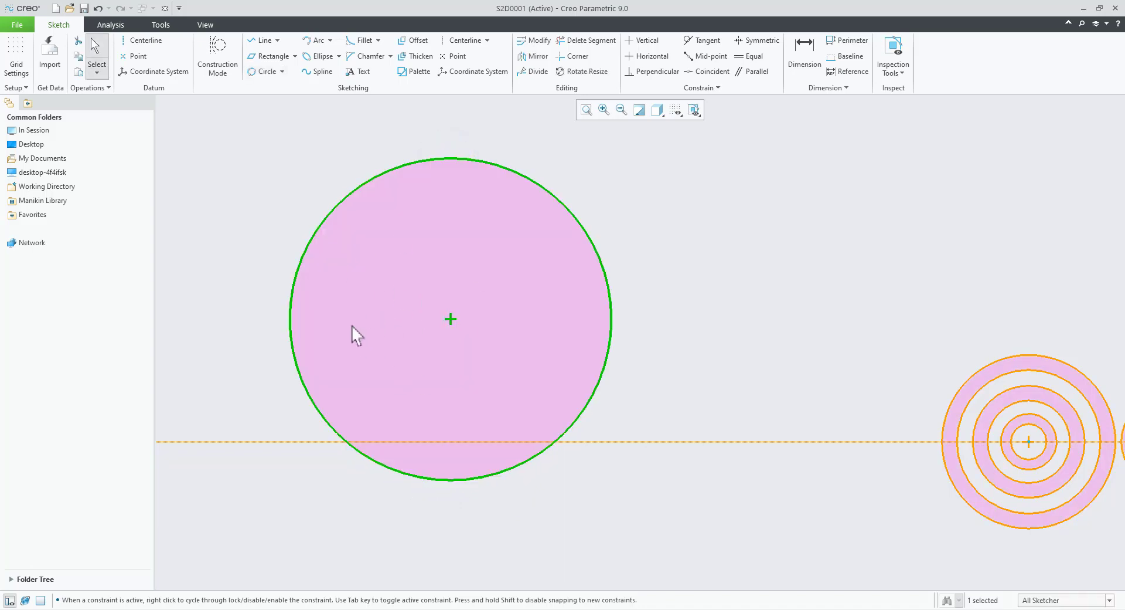
{"action": "left_click", "coordinate": [237, 293]}
- Place three datum points in a triangular arrangement in an empty area of the sketch
{"action": "scroll", "coordinate": [236, 341], "scroll_direction": "down", "scroll_amount": 5}
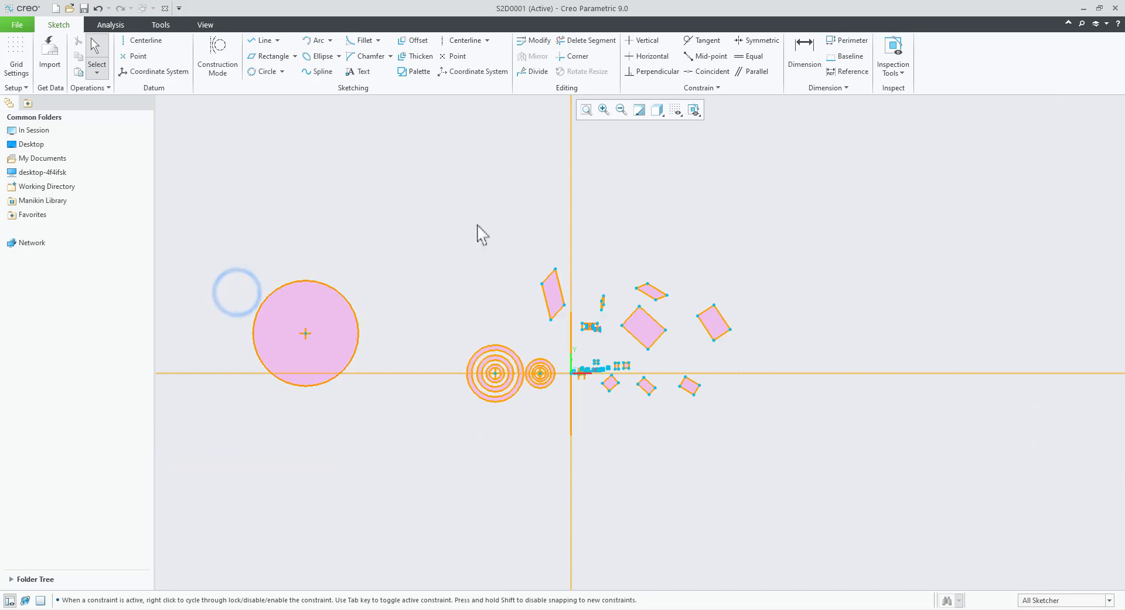
{"action": "scroll", "coordinate": [987, 259], "scroll_direction": "up", "scroll_amount": 6}
{"action": "left_click", "coordinate": [134, 55]}
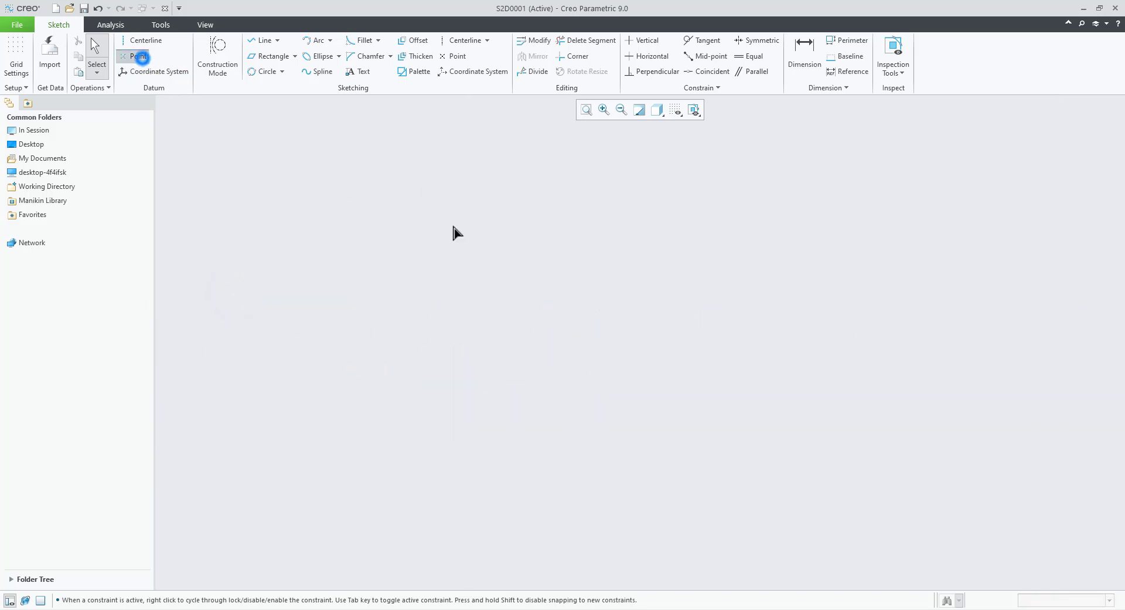
{"action": "left_click", "coordinate": [673, 236]}
{"action": "left_click", "coordinate": [963, 126]}
{"action": "left_click", "coordinate": [1024, 407]}
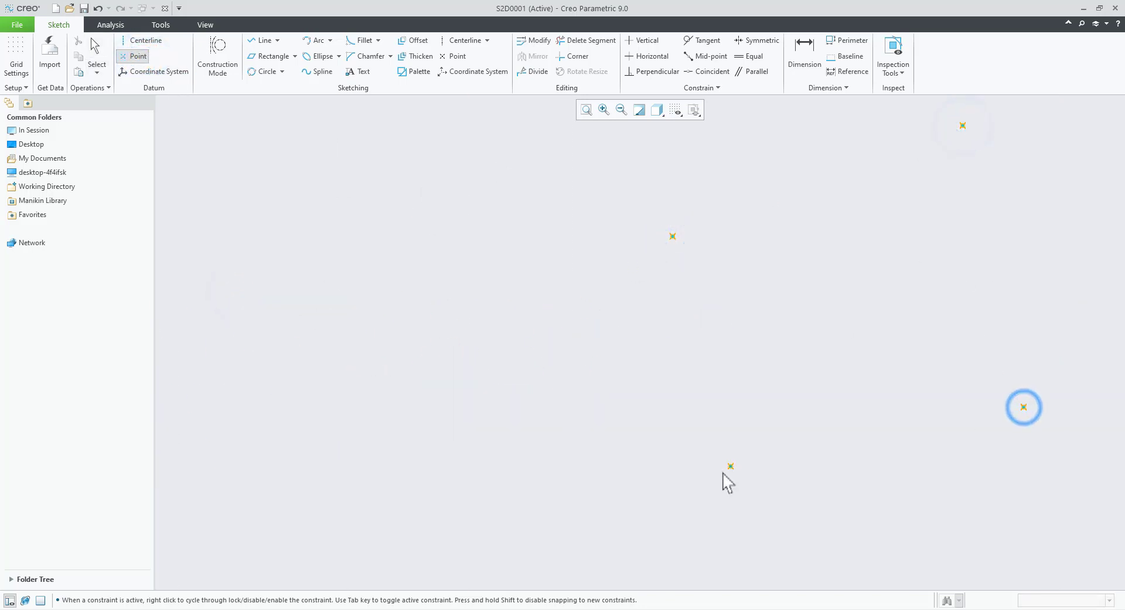
{"action": "middle_click", "coordinate": [630, 456]}
- Draw a 3 Point circle through the three datum points
{"action": "scroll", "coordinate": [629, 456], "scroll_direction": "down", "scroll_amount": 4}
{"action": "scroll", "coordinate": [877, 421], "scroll_direction": "up", "scroll_amount": 2}
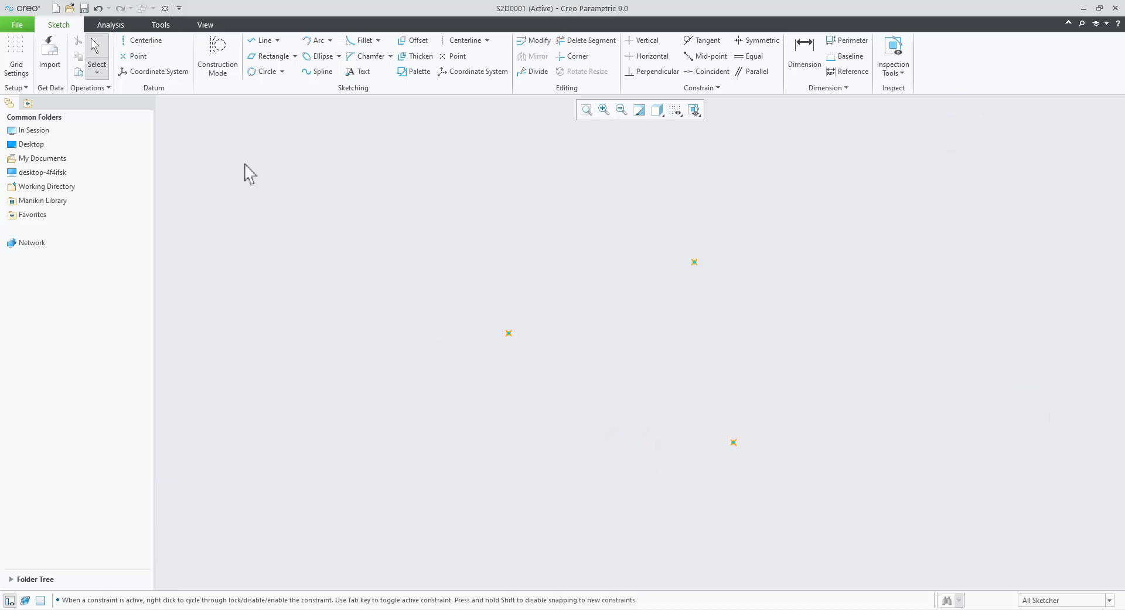
{"action": "left_click", "coordinate": [282, 72]}
{"action": "left_click", "coordinate": [266, 111]}
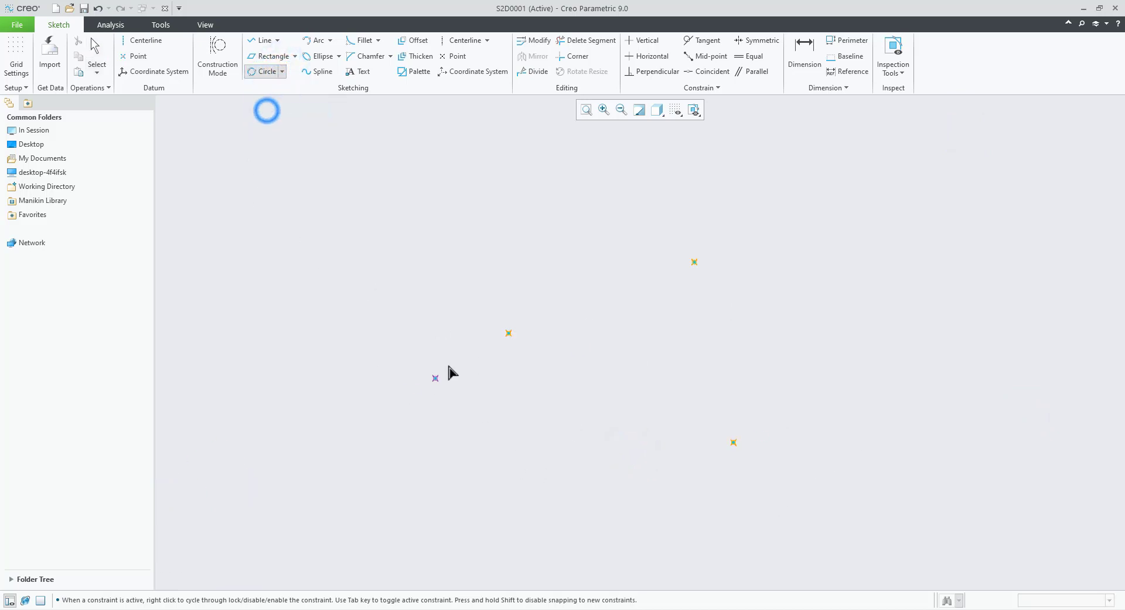
{"action": "left_click", "coordinate": [694, 262]}
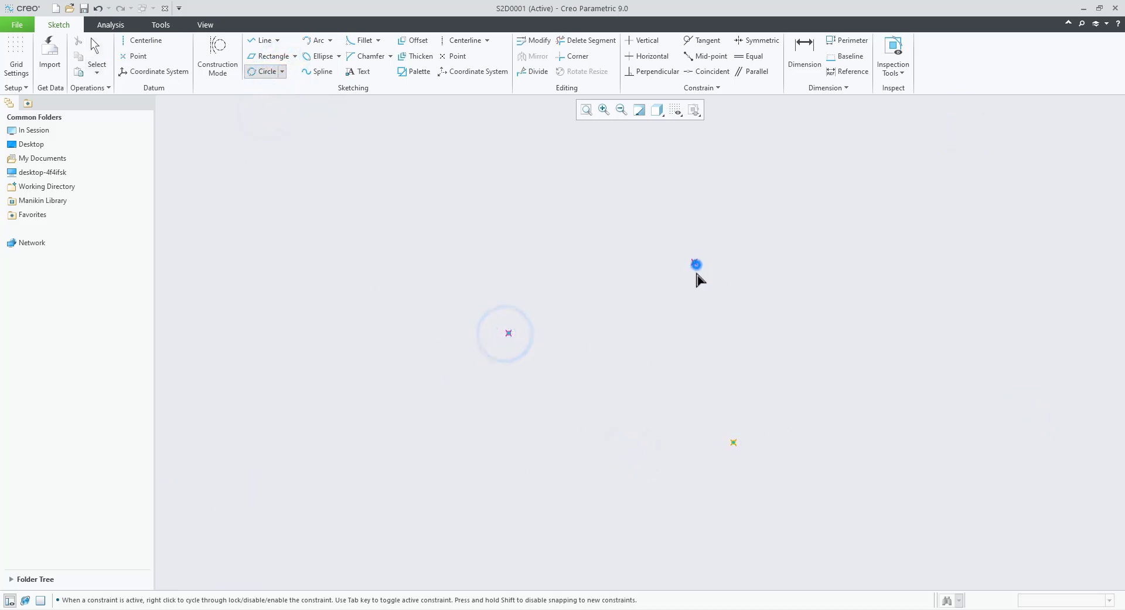
{"action": "left_click", "coordinate": [734, 443]}
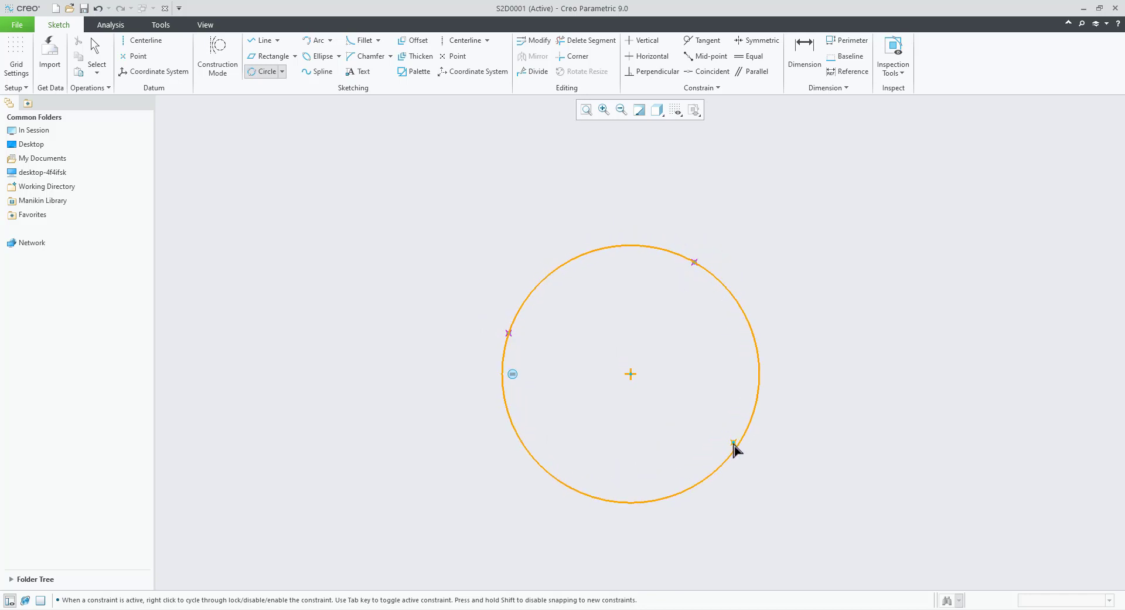
- Draw a slightly smaller 3 Point circle in free space right of the circle through the datum points
{"action": "scroll", "coordinate": [798, 456], "scroll_direction": "down", "scroll_amount": 3}
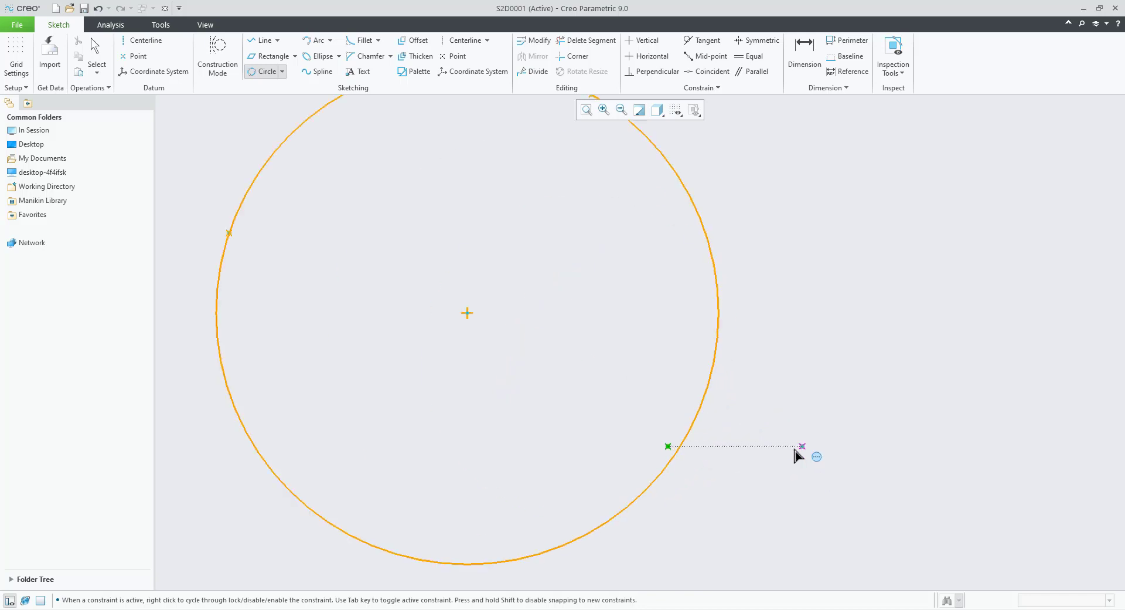
{"action": "scroll", "coordinate": [641, 487], "scroll_direction": "up", "scroll_amount": 4}
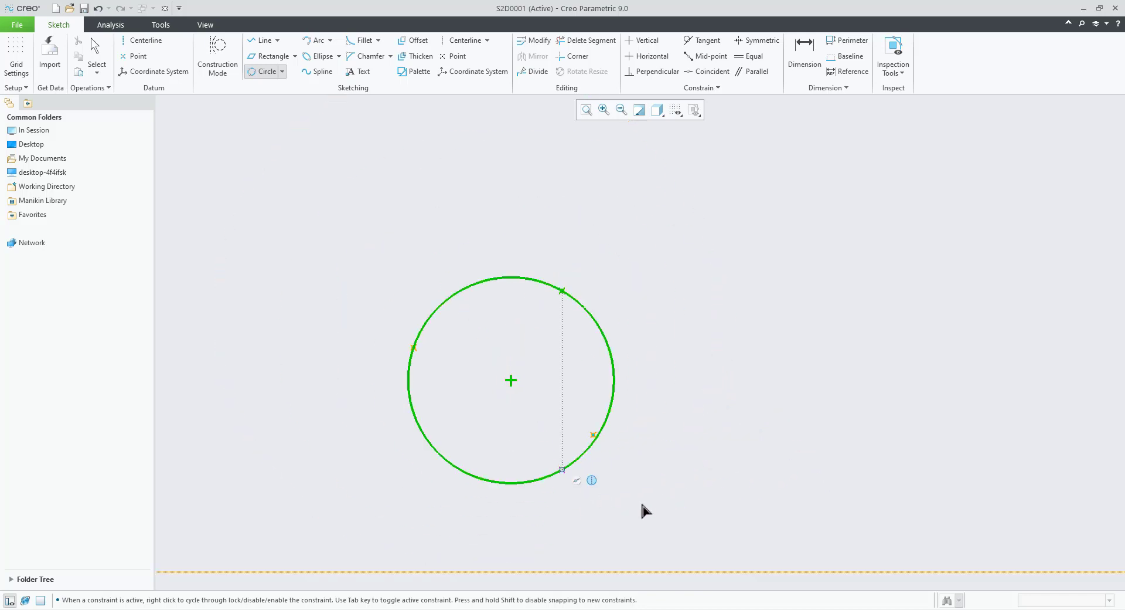
{"action": "scroll", "coordinate": [626, 491], "scroll_direction": "down", "scroll_amount": 1}
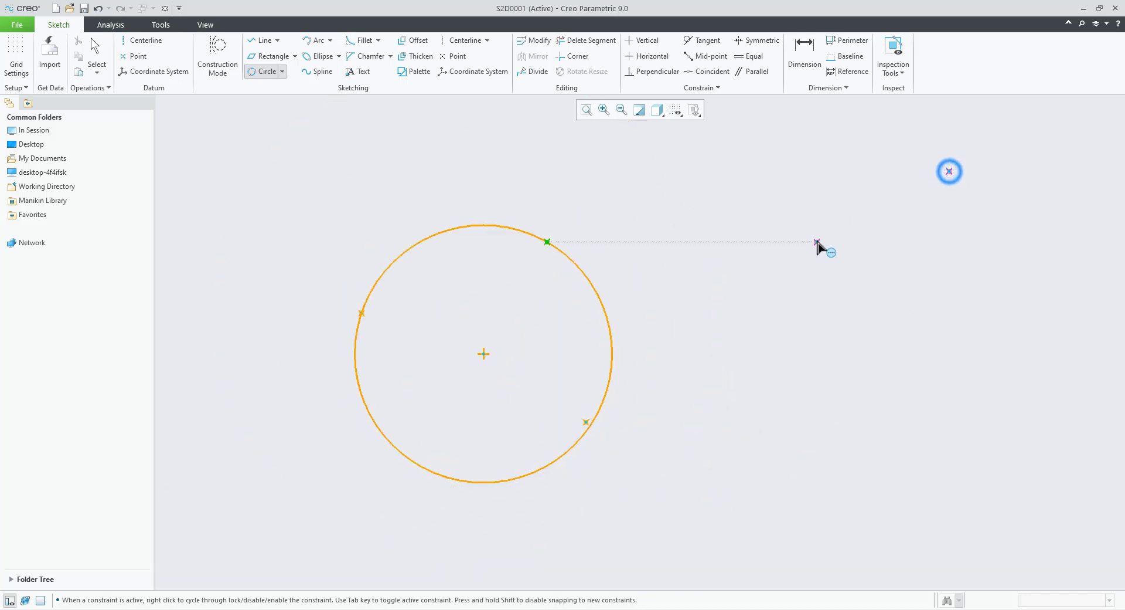
{"action": "left_click", "coordinate": [817, 242]}
{"action": "left_click", "coordinate": [960, 366]}
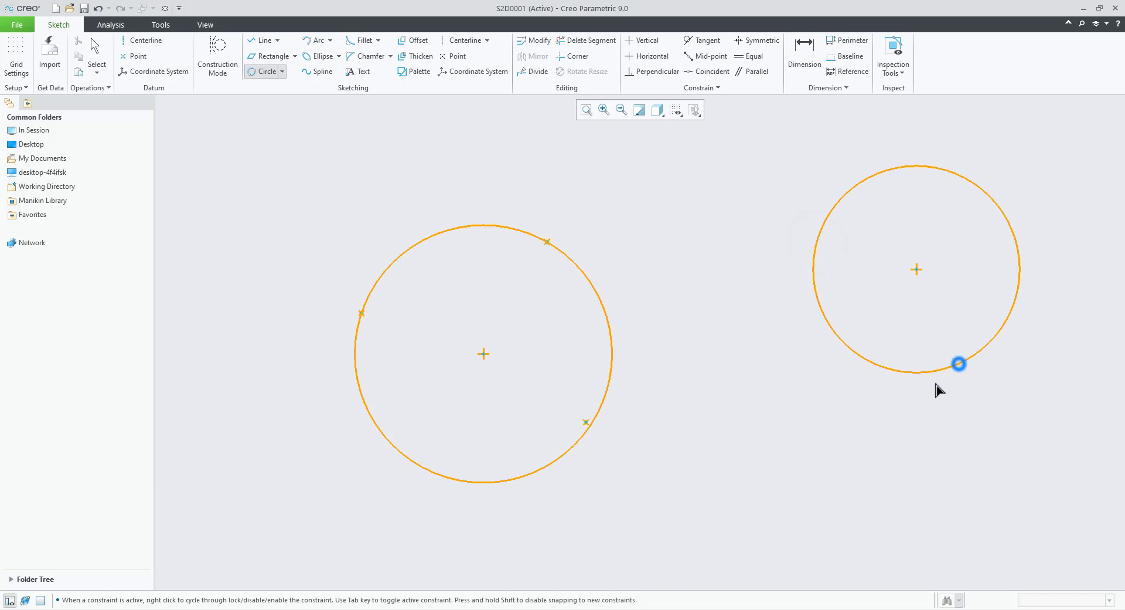
{"action": "middle_click", "coordinate": [691, 484]}
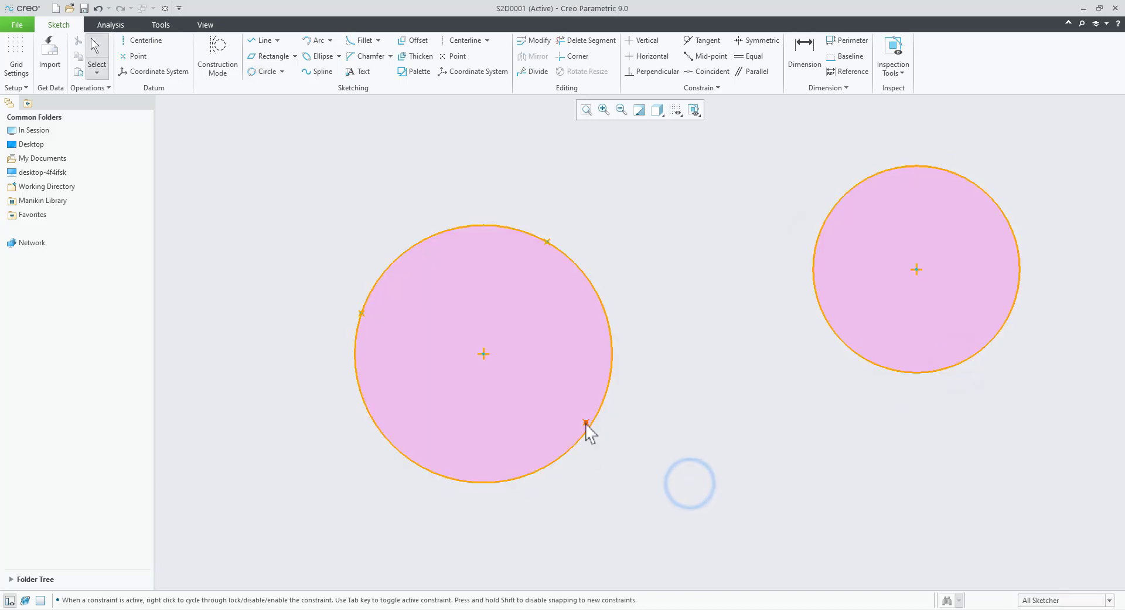
- Move the lower-right datum point off the larger circle into the gap between the two circles
{"action": "left_click", "coordinate": [586, 422]}
{"action": "left_click_drag", "start_coordinate": [597, 431], "coordinate": [591, 425]}
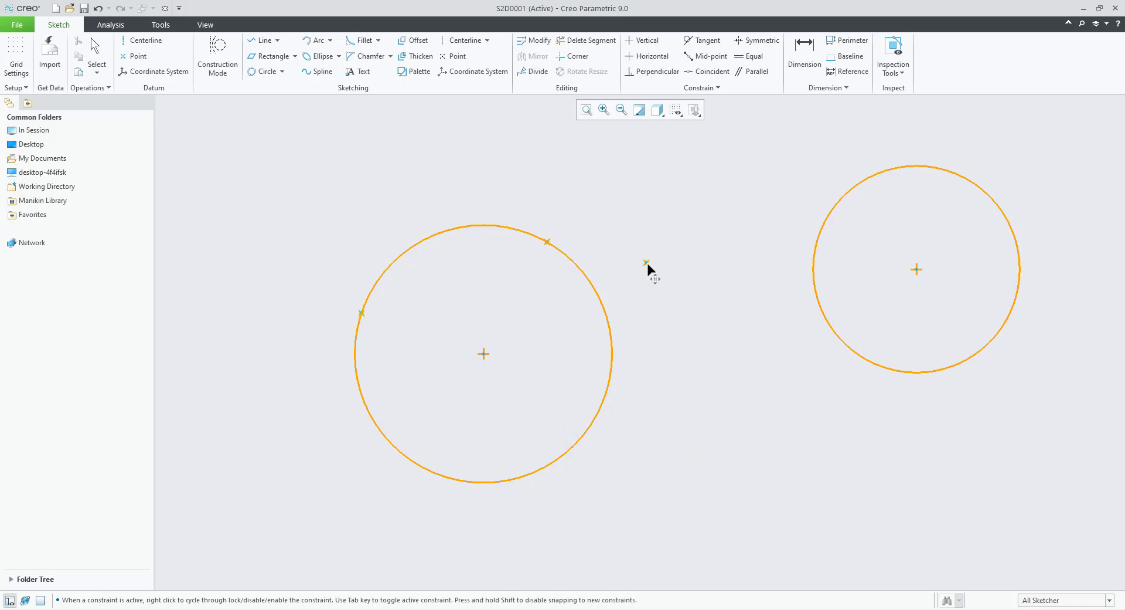
{"action": "scroll", "coordinate": [630, 381], "scroll_direction": "down", "scroll_amount": 3}
{"action": "scroll", "coordinate": [856, 404], "scroll_direction": "up", "scroll_amount": 2}
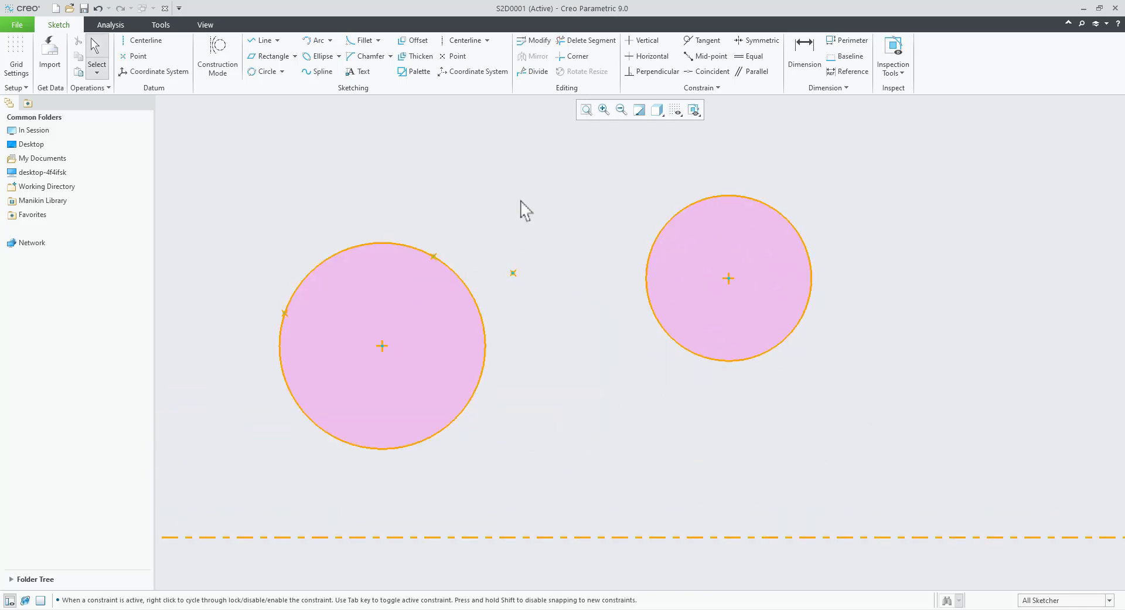
{"action": "left_click", "coordinate": [570, 388]}
- Draw three separate slanted lines in an empty area, two steep ones facing each other and a longer, flatter one below them
{"action": "scroll", "coordinate": [554, 387], "scroll_direction": "down", "scroll_amount": 3}
{"action": "scroll", "coordinate": [708, 402], "scroll_direction": "up", "scroll_amount": 1}
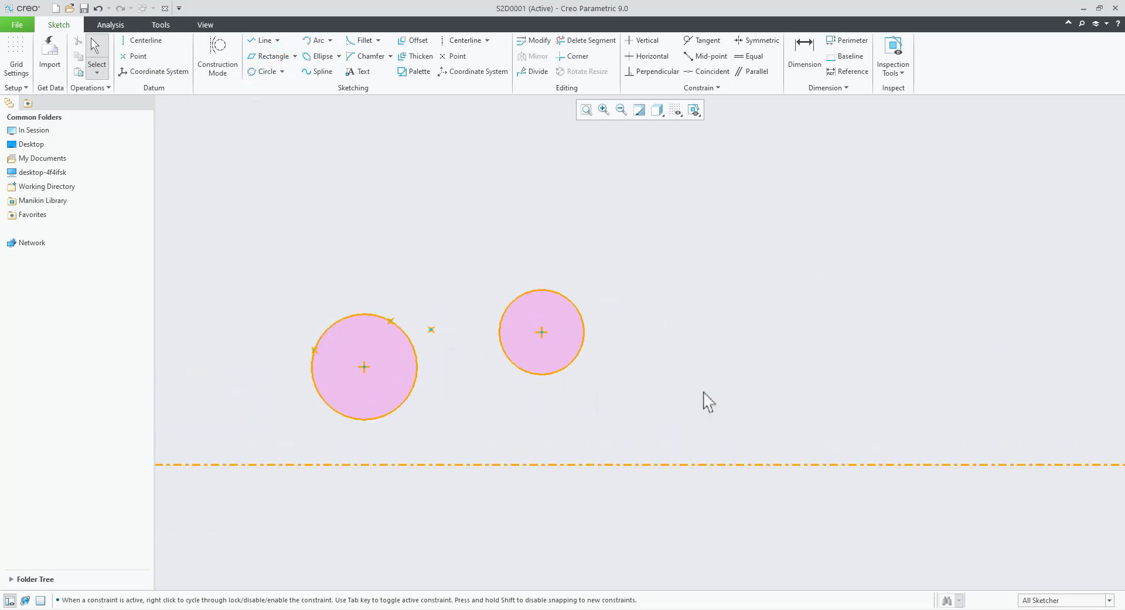
{"action": "scroll", "coordinate": [708, 410], "scroll_direction": "down", "scroll_amount": 1}
{"action": "scroll", "coordinate": [1057, 295], "scroll_direction": "up", "scroll_amount": 3}
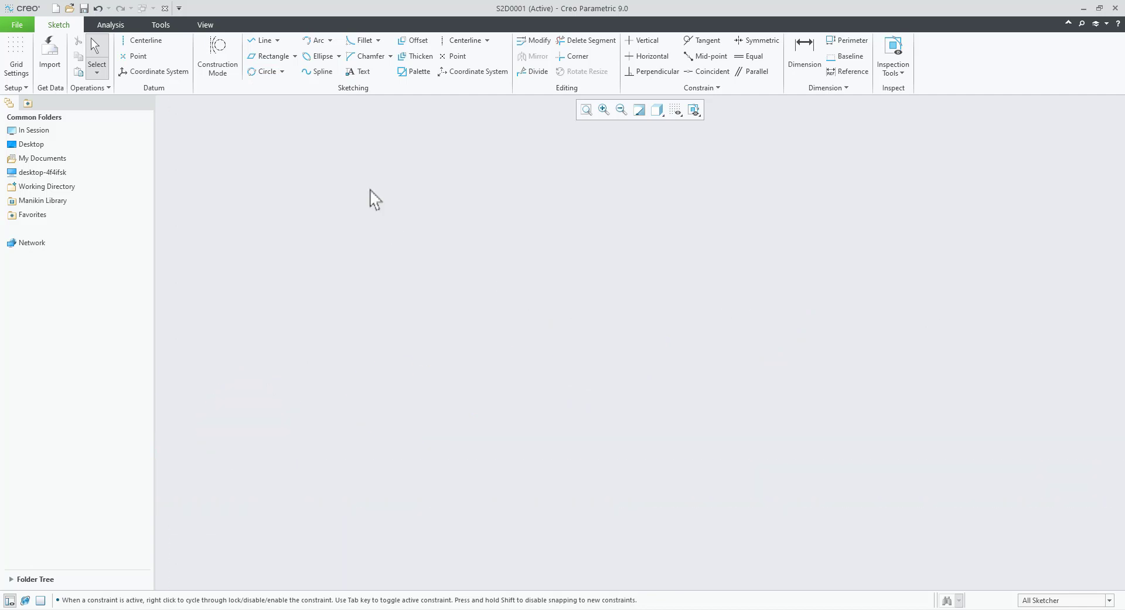
{"action": "left_click", "coordinate": [266, 40]}
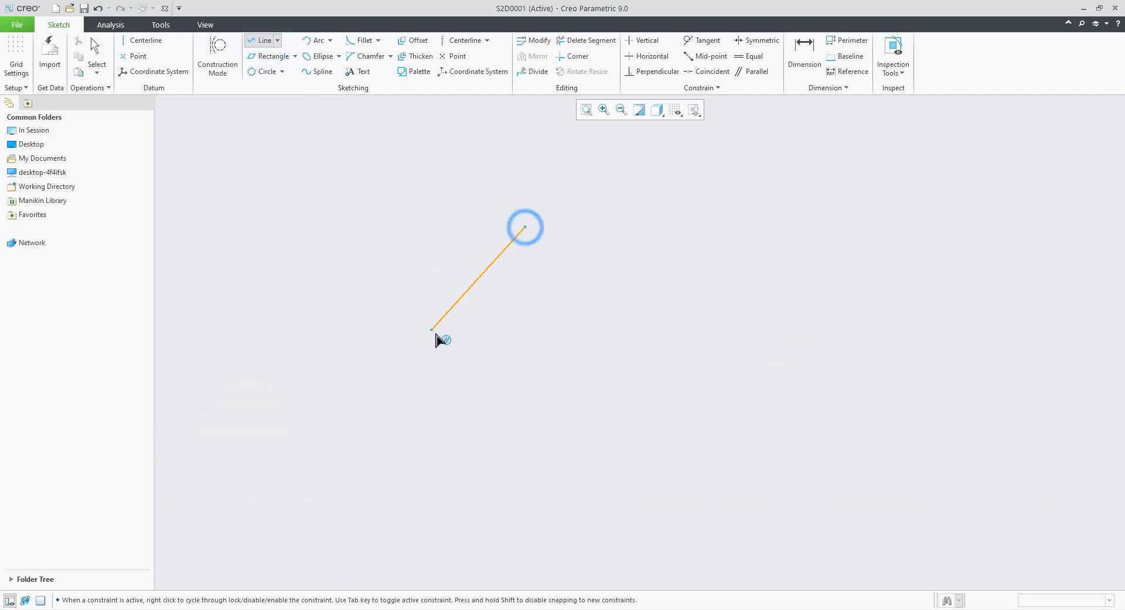
{"action": "left_click", "coordinate": [431, 329]}
{"action": "middle_click", "coordinate": [700, 293]}
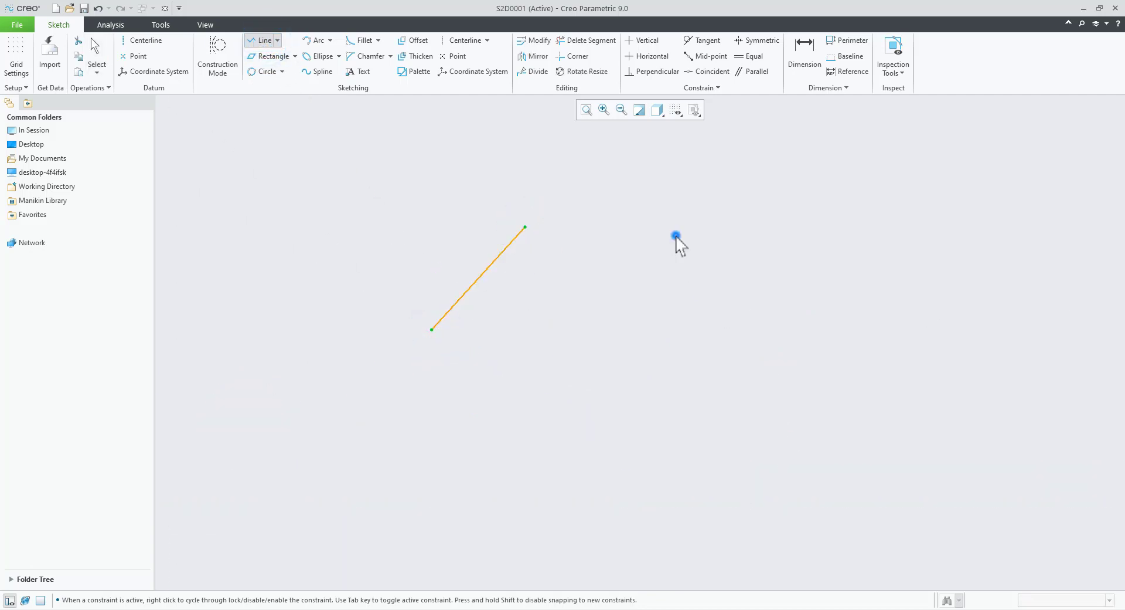
{"action": "left_click", "coordinate": [676, 235]}
{"action": "left_click", "coordinate": [757, 385]}
{"action": "middle_click", "coordinate": [873, 535]}
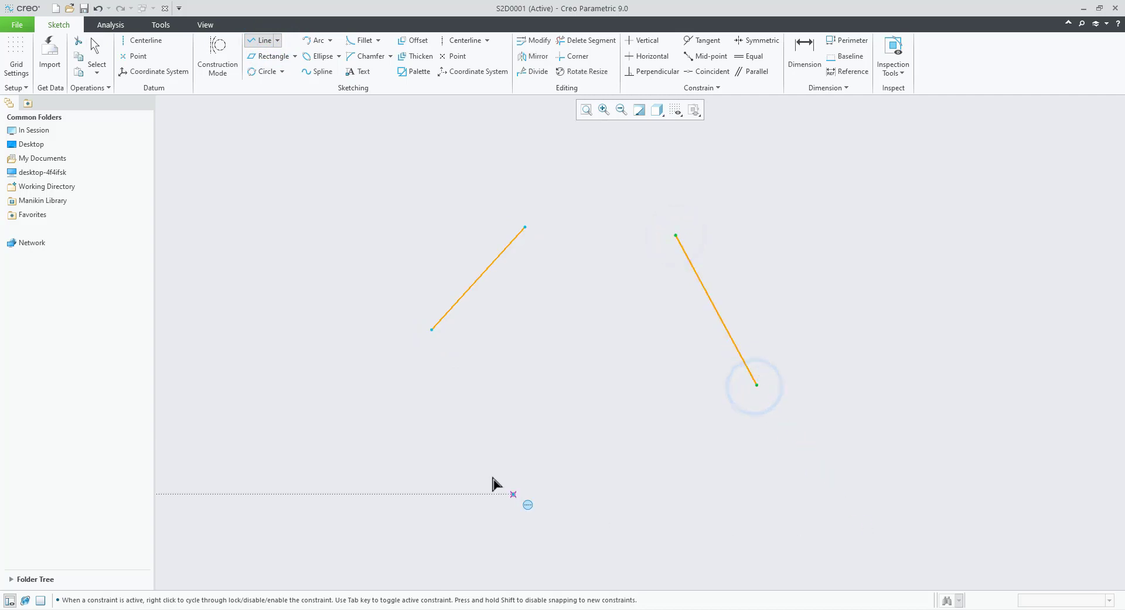
{"action": "left_click", "coordinate": [440, 448]}
{"action": "left_click", "coordinate": [729, 513]}
{"action": "middle_click", "coordinate": [938, 401]}
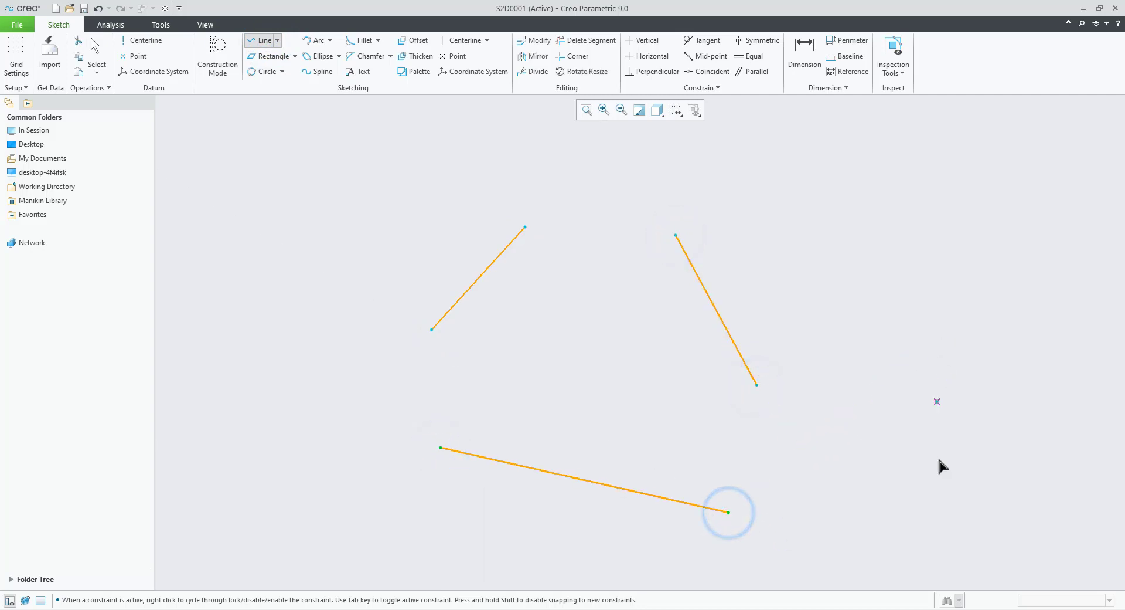
- Draw a 3 Tangent circle touching the left, bottom and right slanted lines
{"action": "key", "text": "ctrl+a"}
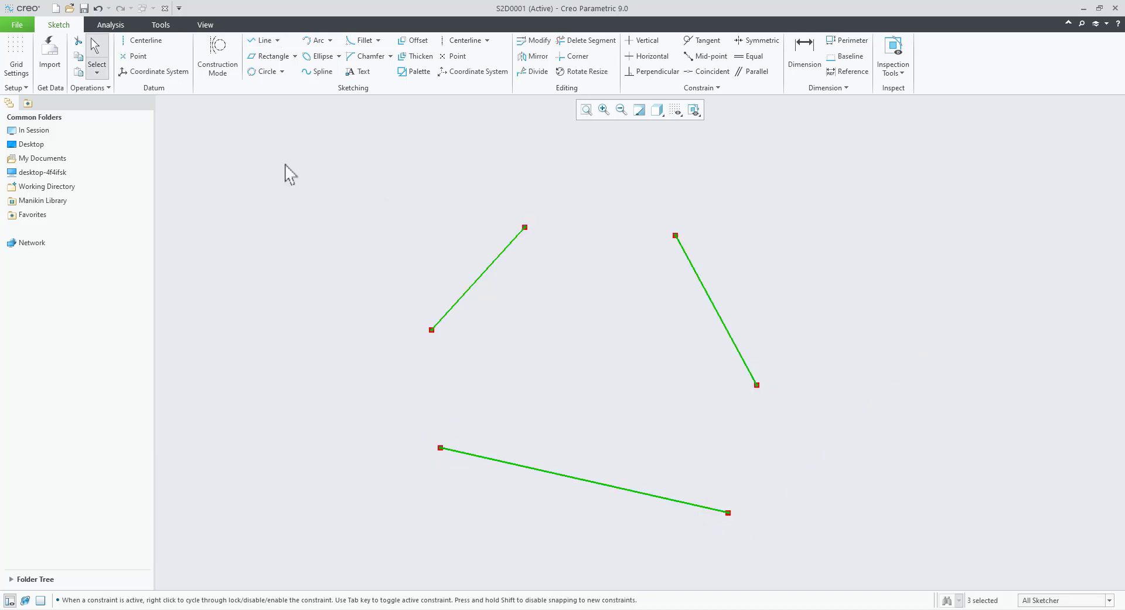
{"action": "left_click", "coordinate": [282, 71]}
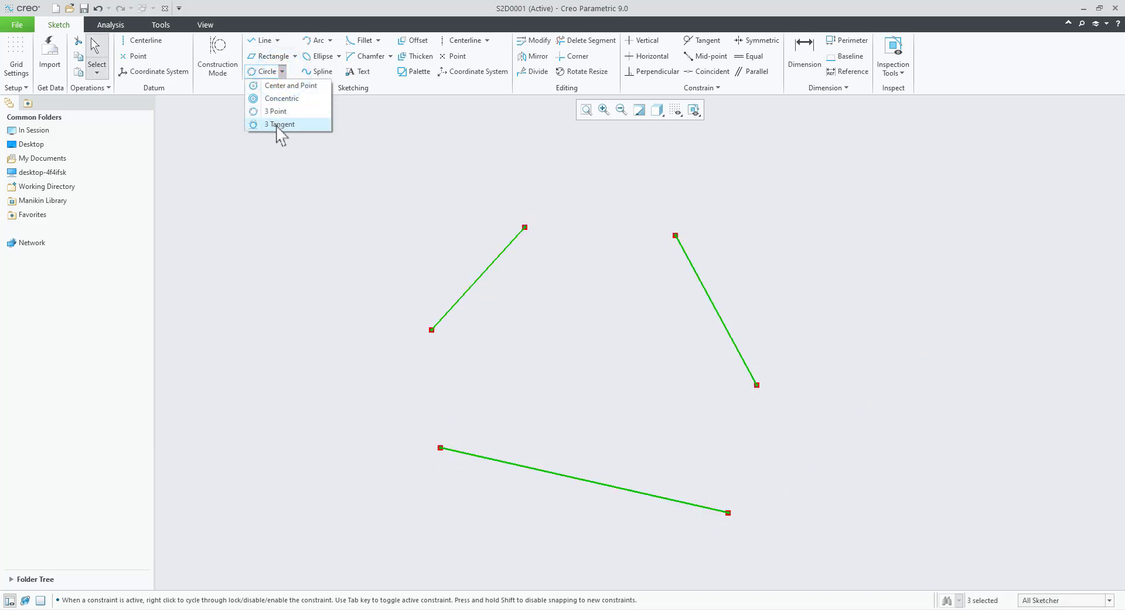
{"action": "left_click", "coordinate": [277, 124]}
{"action": "left_click", "coordinate": [483, 270]}
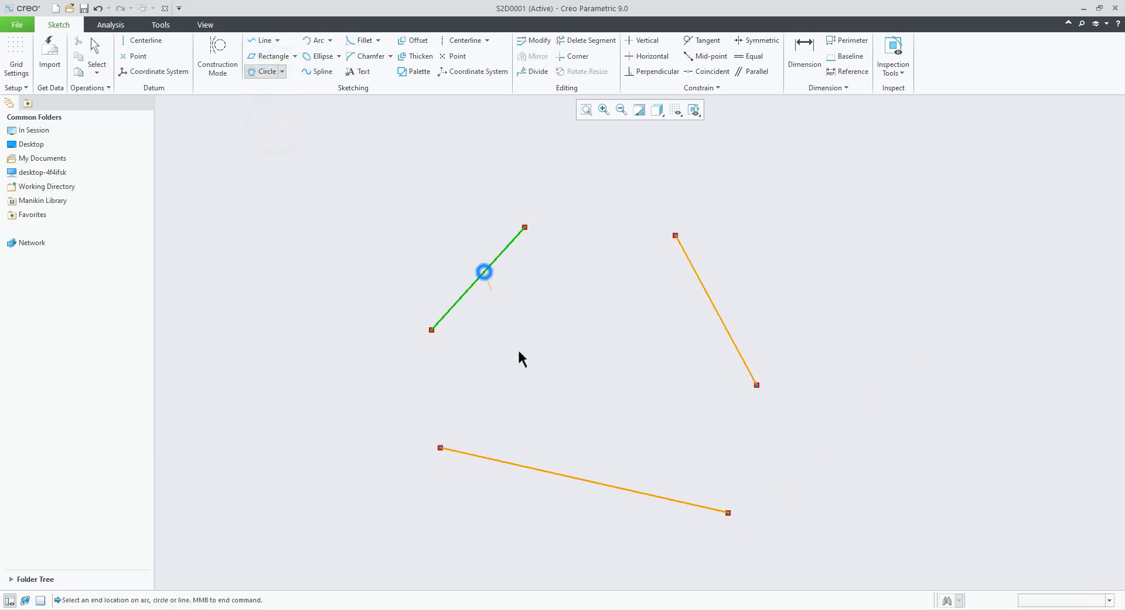
{"action": "left_click", "coordinate": [588, 480]}
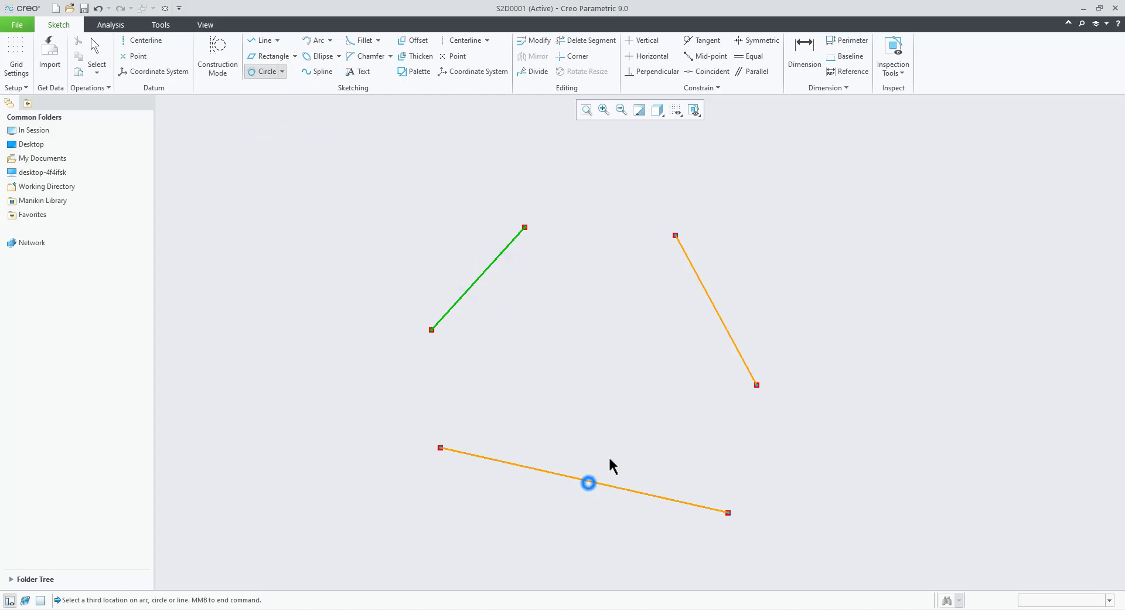
{"action": "left_click", "coordinate": [714, 310]}
{"action": "middle_click", "coordinate": [840, 413]}
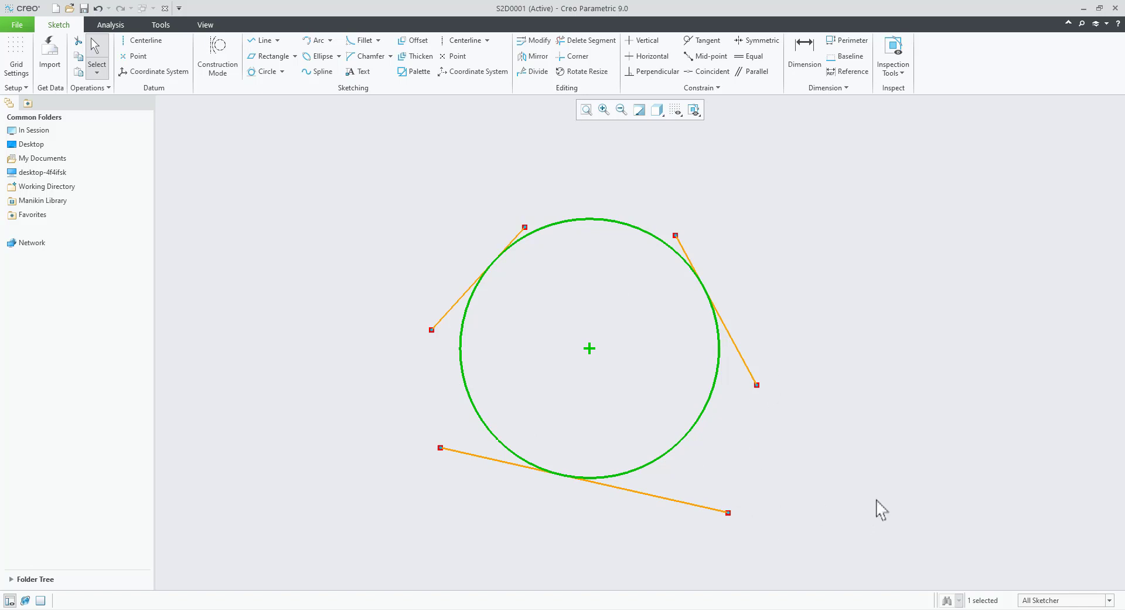
- Join the neighbouring endpoints of the three slanted lines with Coincident constraints, forming a closed triangle around the tangent circle
{"action": "left_click", "coordinate": [709, 71]}
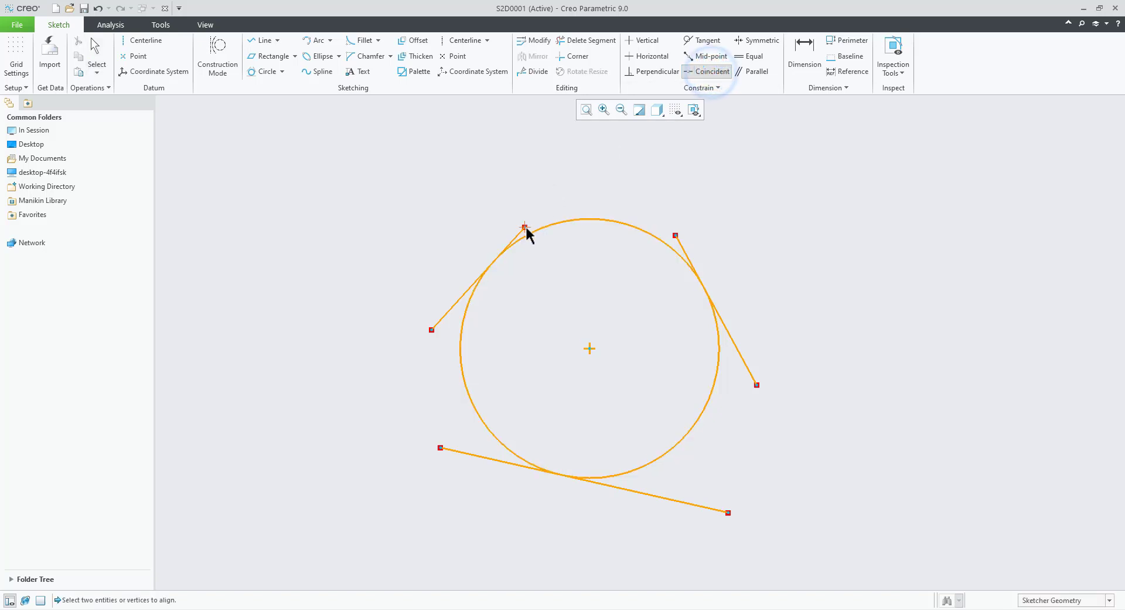
{"action": "left_click", "coordinate": [524, 227]}
{"action": "left_click", "coordinate": [675, 235]}
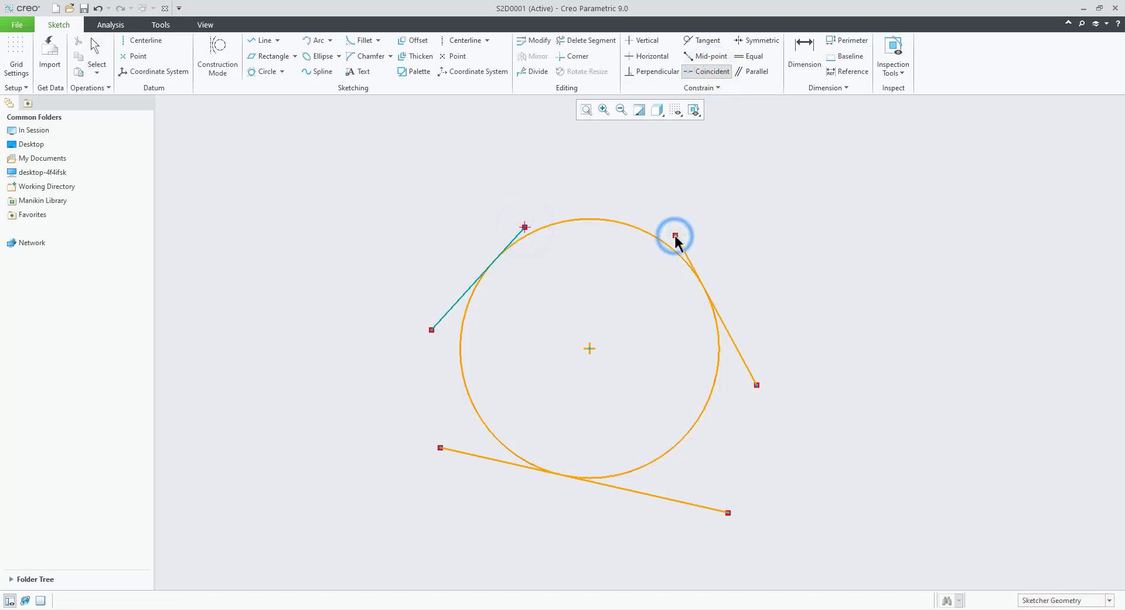
{"action": "left_click", "coordinate": [760, 384]}
{"action": "left_click", "coordinate": [730, 511]}
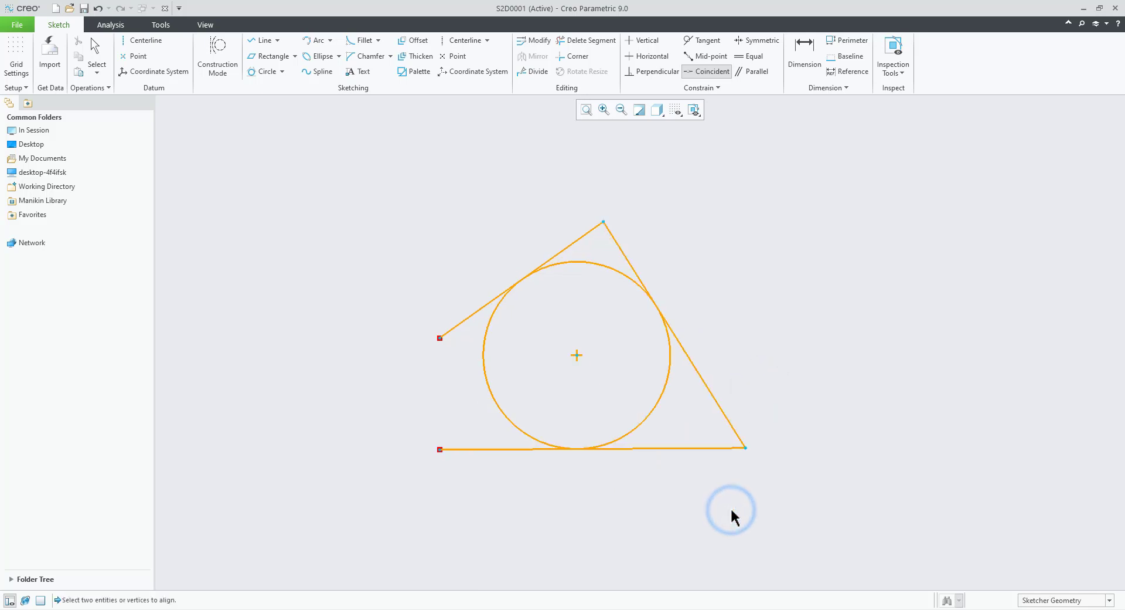
{"action": "left_click", "coordinate": [439, 338]}
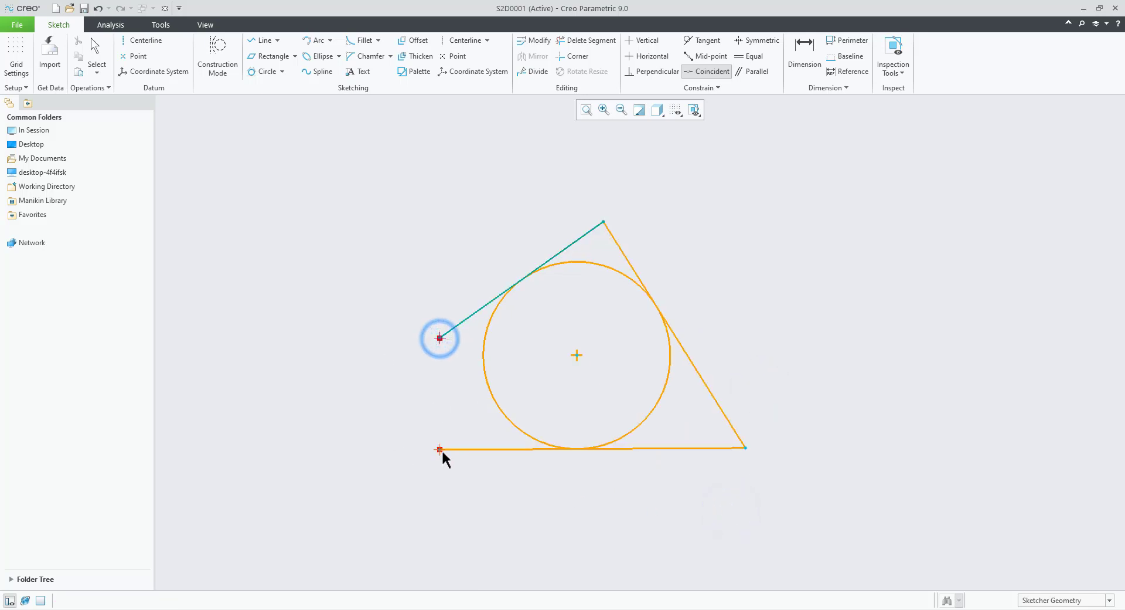
{"action": "left_click", "coordinate": [440, 449]}
{"action": "key", "text": "Escape"}
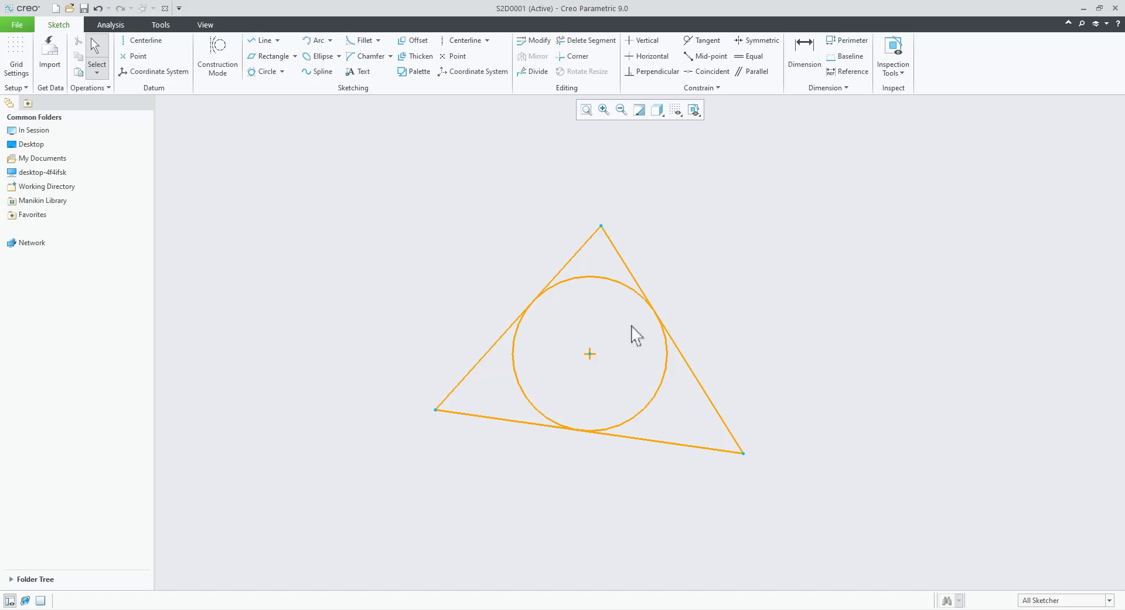
{"action": "key", "text": "ctrl+d"}
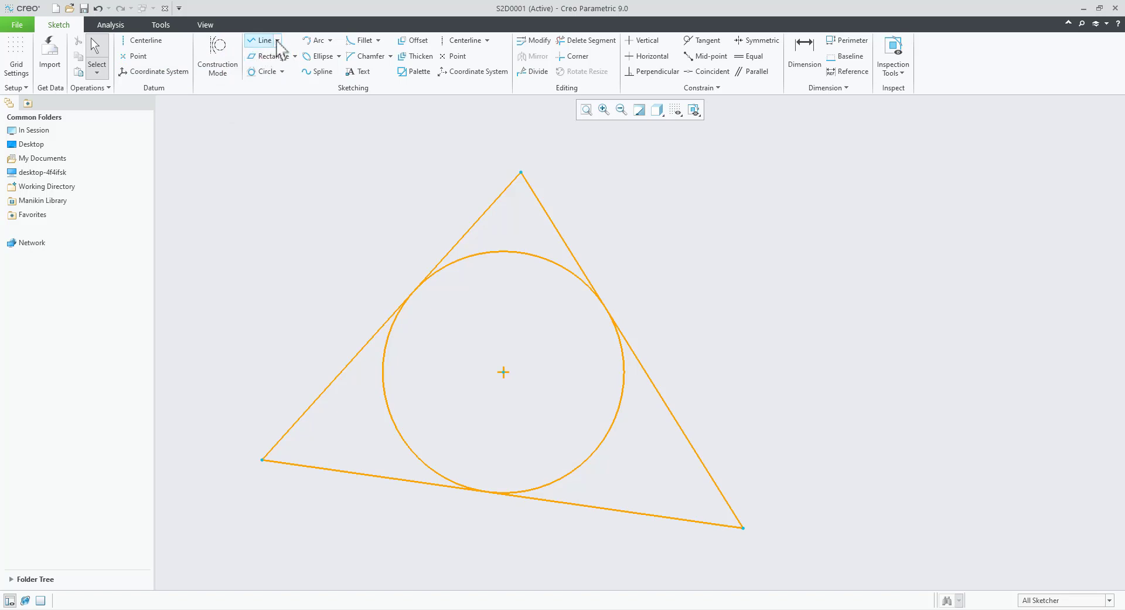
{"action": "left_click", "coordinate": [278, 40]}
{"action": "left_click", "coordinate": [260, 128]}
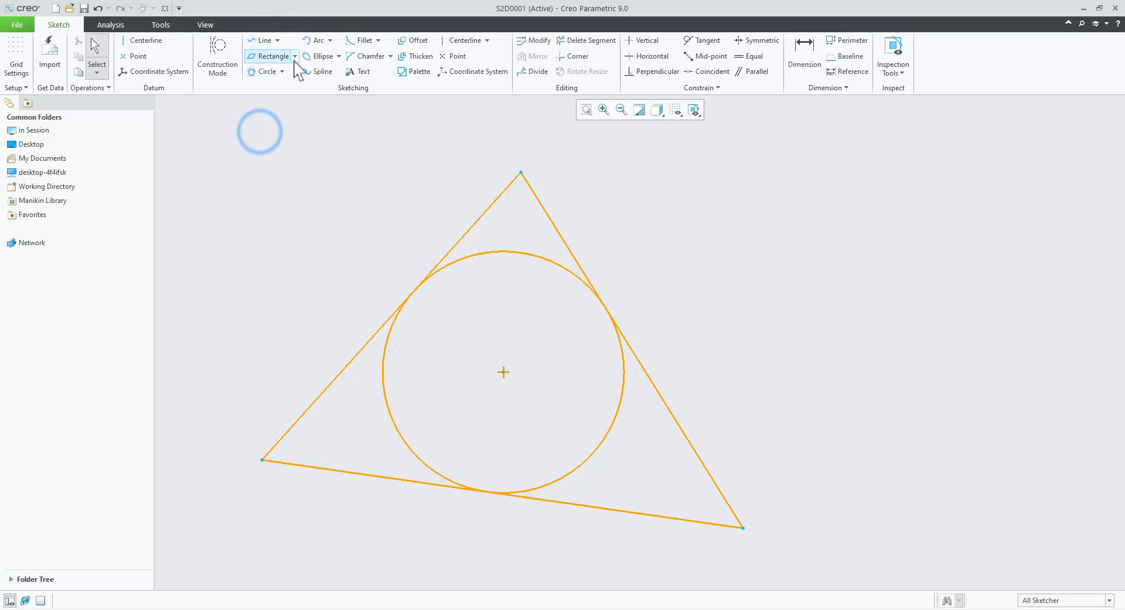
{"action": "left_click", "coordinate": [295, 55]}
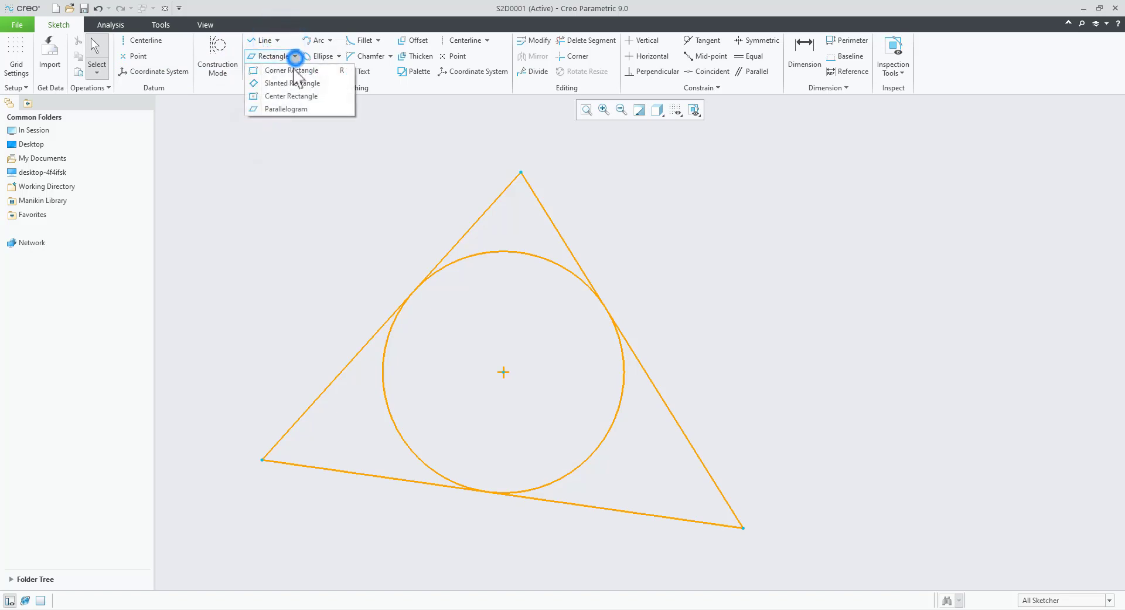
{"action": "left_click", "coordinate": [284, 130]}
{"action": "left_click", "coordinate": [282, 71]}
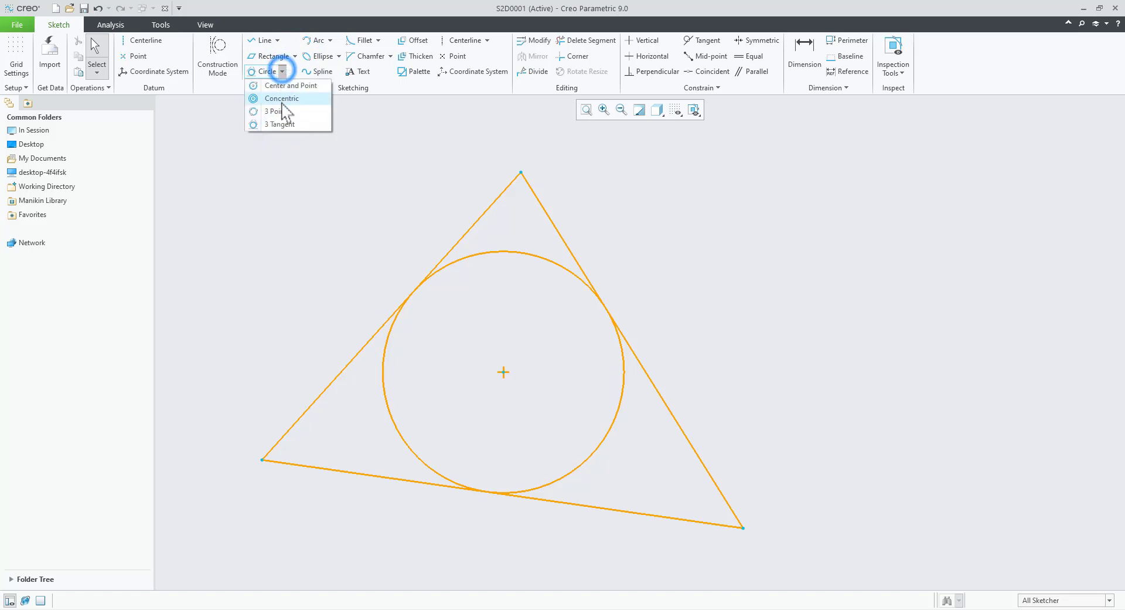
{"action": "left_click", "coordinate": [277, 152]}
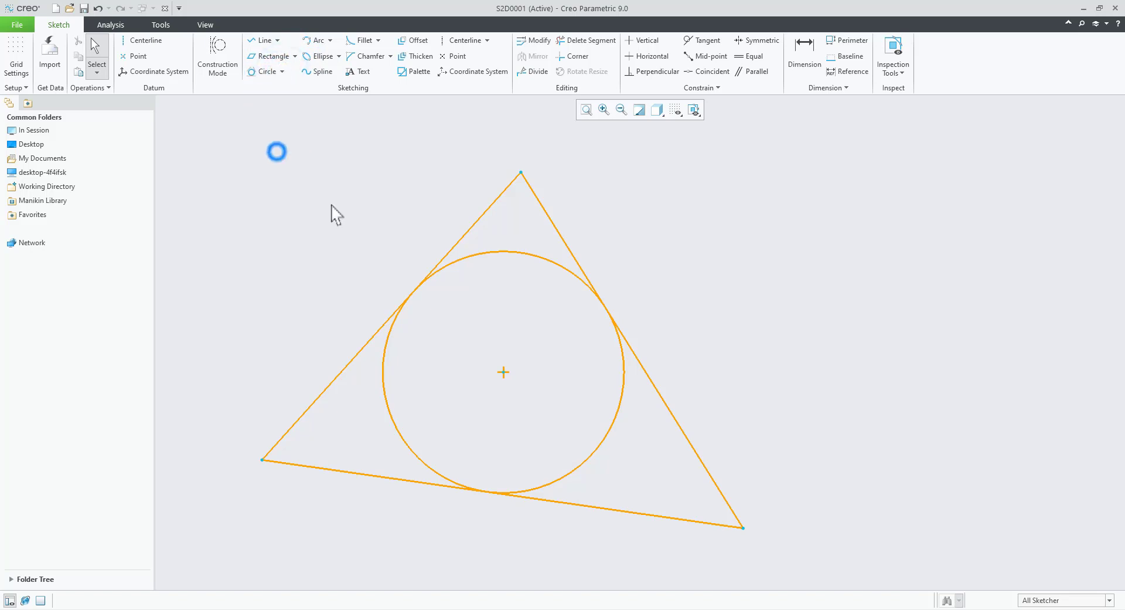
- Review the whole sketch, from the circles and rectangles to the line profiles and the tangent-line link near the origin
{"action": "scroll", "coordinate": [505, 469], "scroll_direction": "up", "scroll_amount": 10}
{"action": "scroll", "coordinate": [327, 493], "scroll_direction": "down", "scroll_amount": 4}
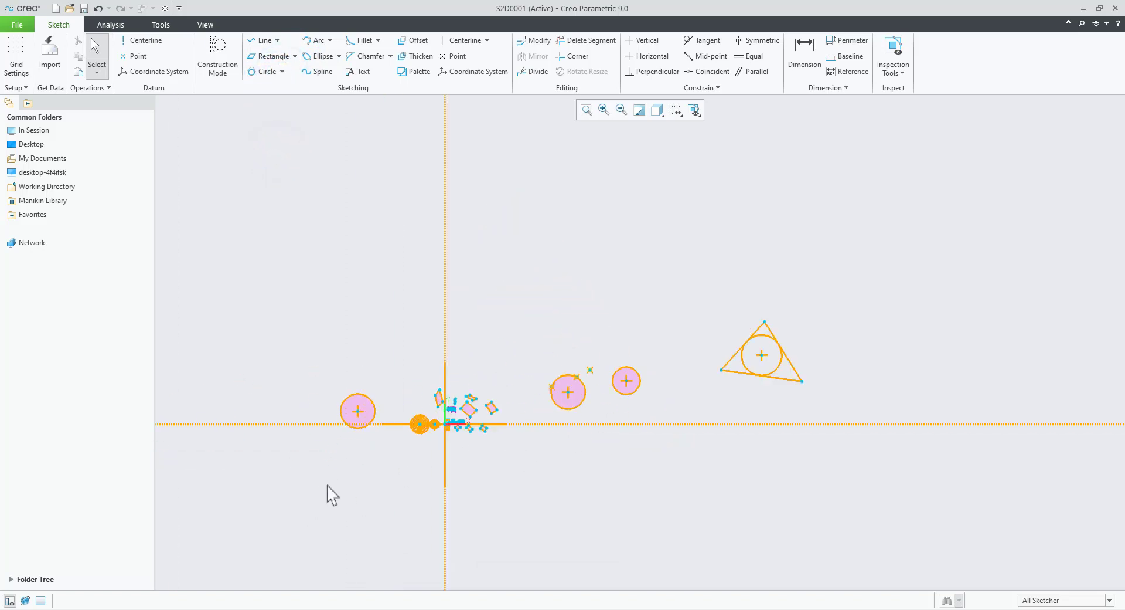
{"action": "scroll", "coordinate": [469, 415], "scroll_direction": "down", "scroll_amount": 3}
{"action": "scroll", "coordinate": [415, 394], "scroll_direction": "down", "scroll_amount": 4}
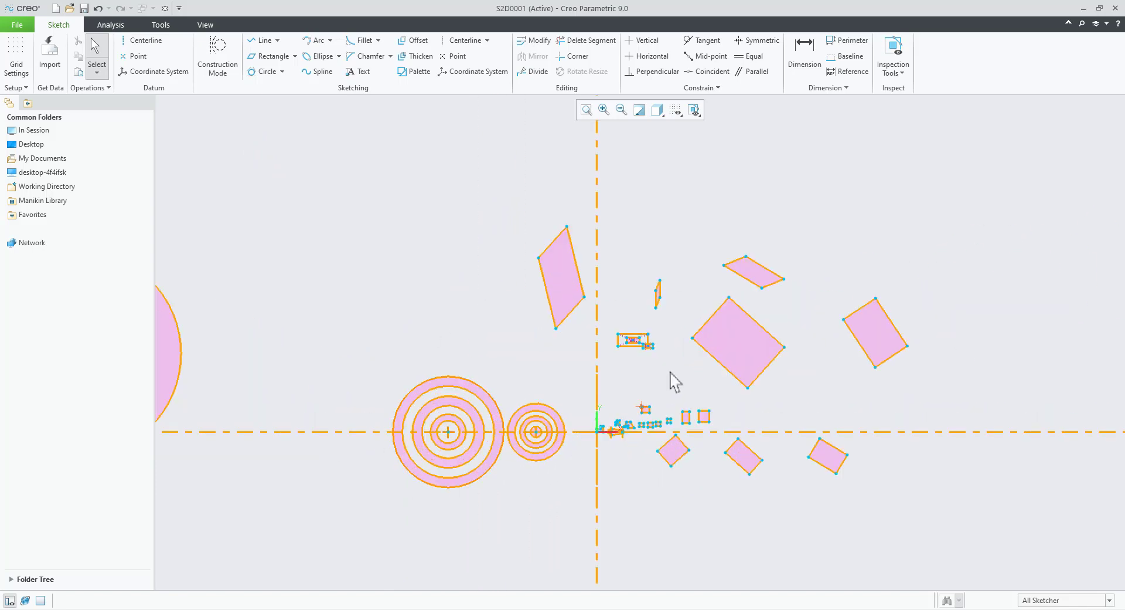
{"action": "scroll", "coordinate": [680, 493], "scroll_direction": "down", "scroll_amount": 4}
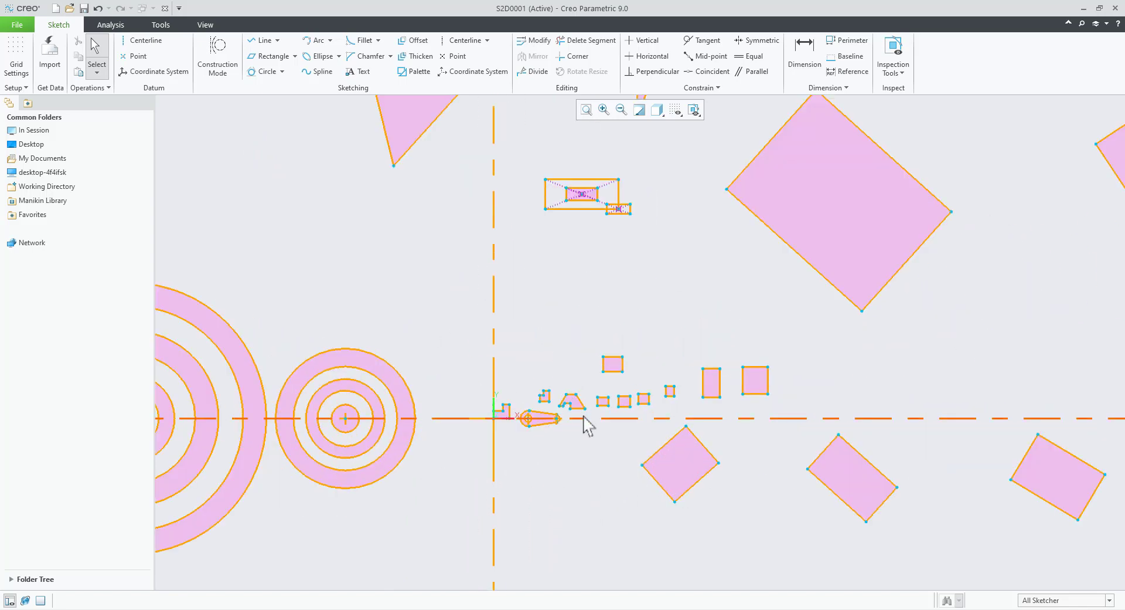
{"action": "scroll", "coordinate": [538, 435], "scroll_direction": "down", "scroll_amount": 10}
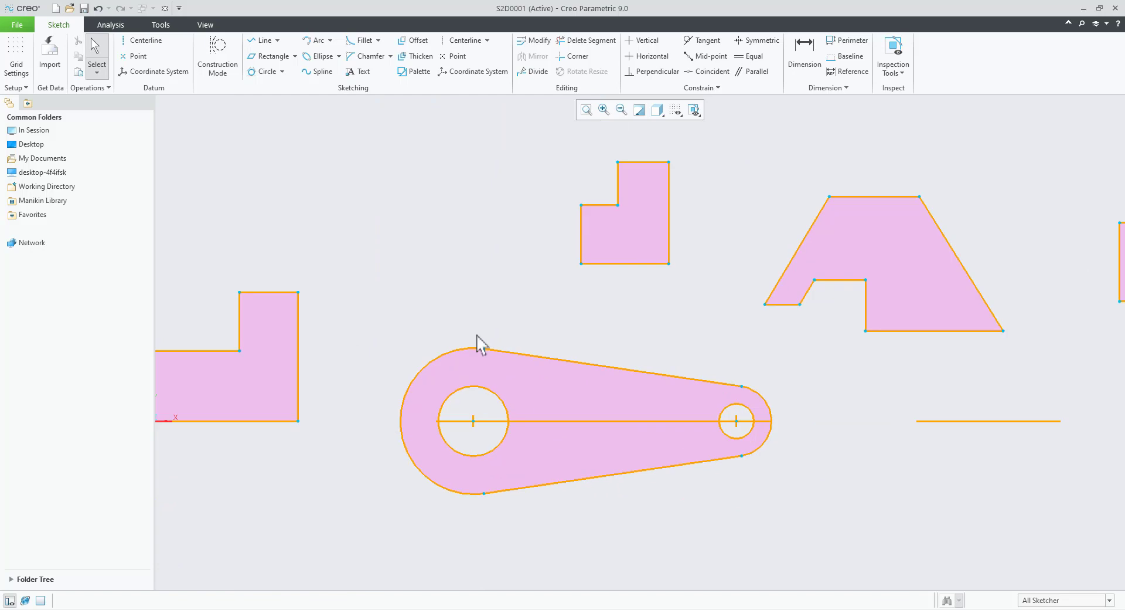
{"action": "left_click", "coordinate": [277, 40]}
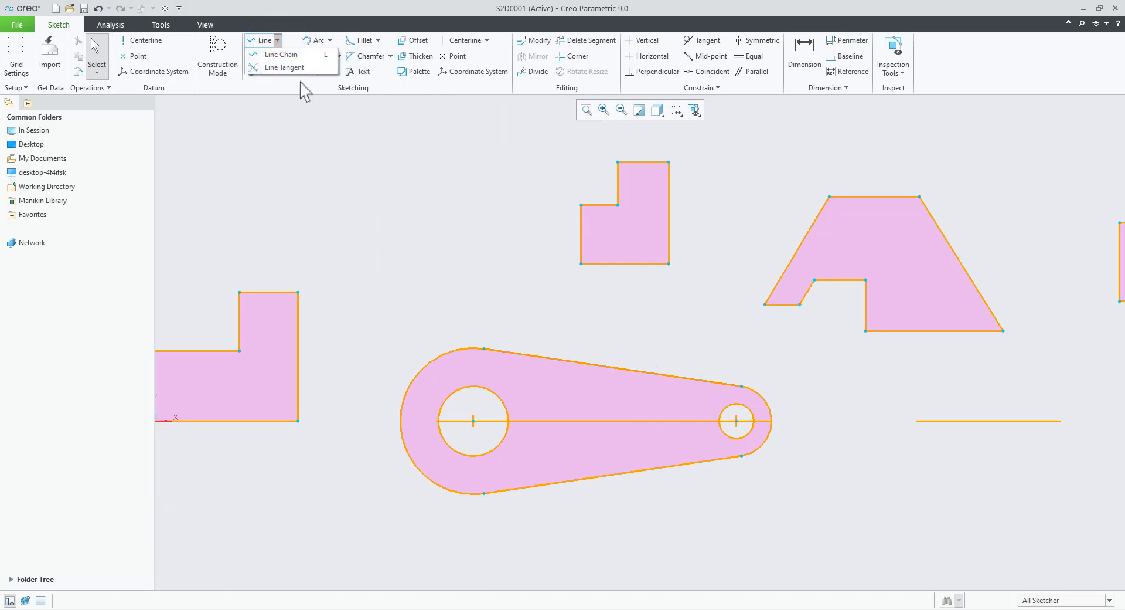
{"action": "left_click", "coordinate": [385, 243]}
{"action": "scroll", "coordinate": [434, 306], "scroll_direction": "up", "scroll_amount": 4}
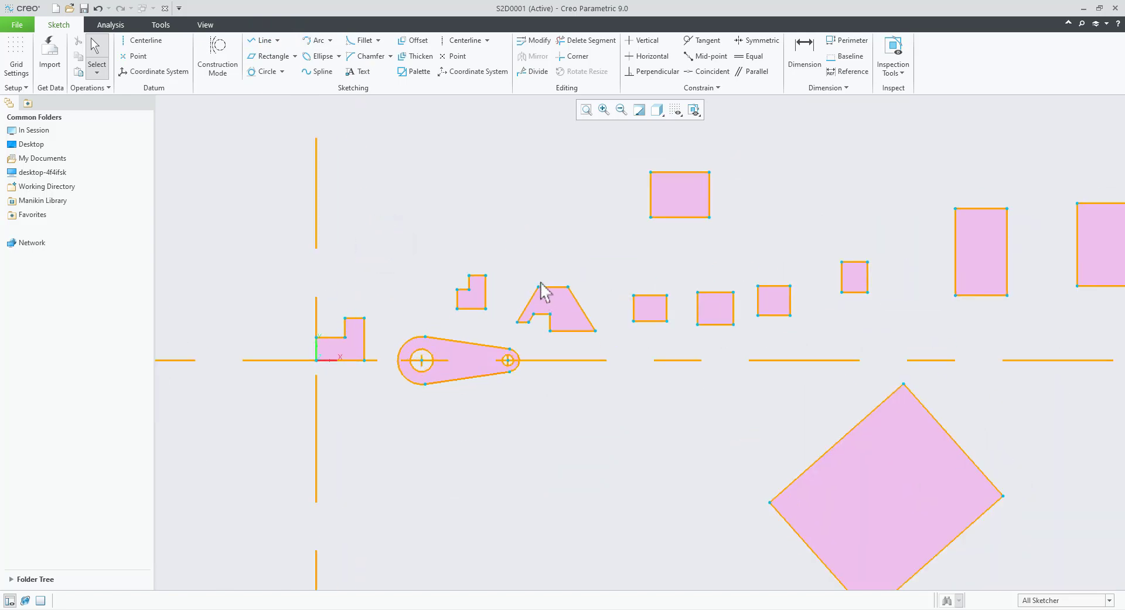
{"action": "scroll", "coordinate": [413, 334], "scroll_direction": "up", "scroll_amount": 2}
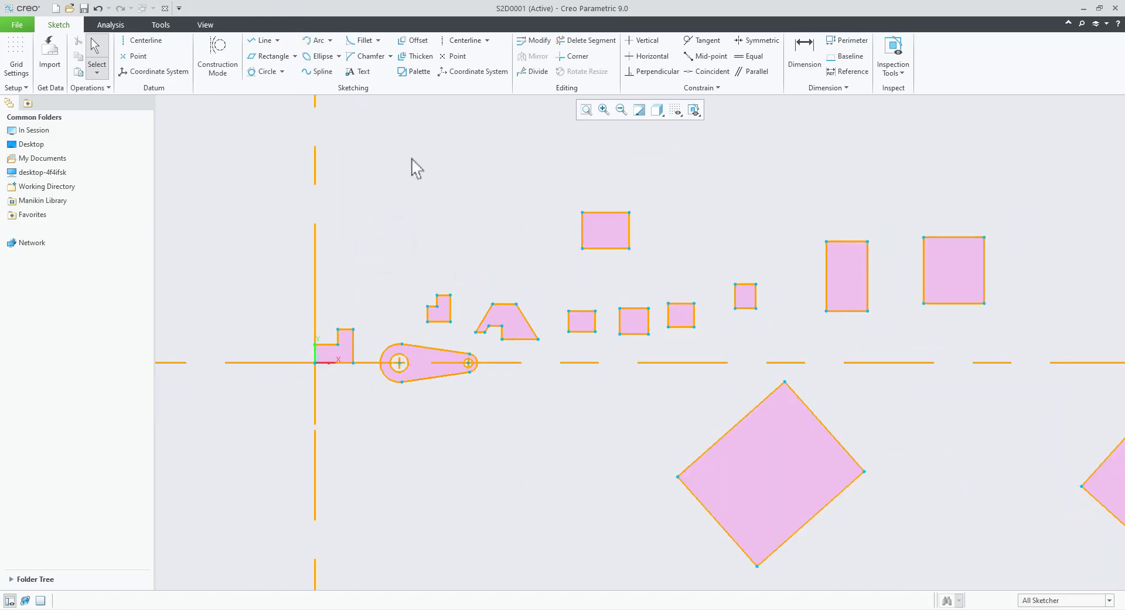
- Change the graphics Background colour to dark blue in the System Appearance options and apply it
{"action": "left_click", "coordinate": [17, 24]}
{"action": "left_click", "coordinate": [32, 287]}
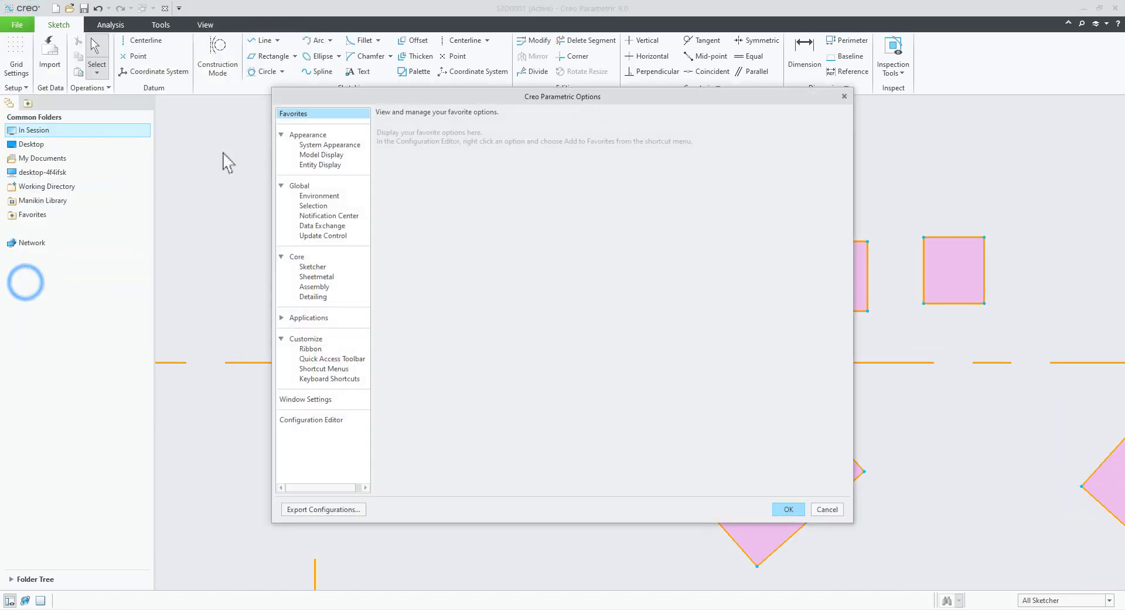
{"action": "left_click", "coordinate": [316, 144]}
{"action": "left_click", "coordinate": [407, 202]}
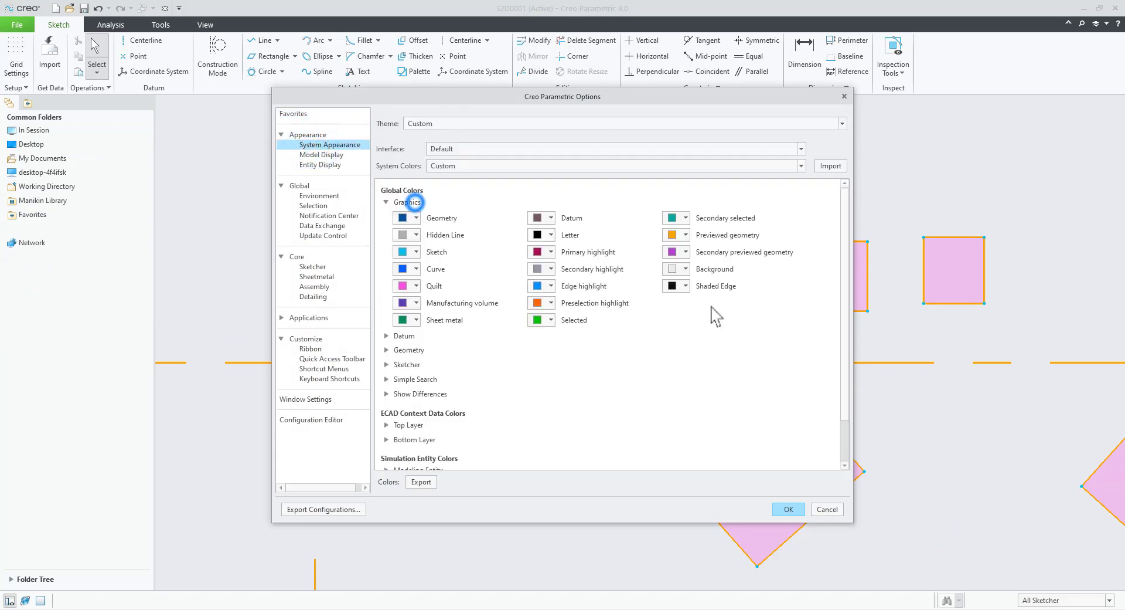
{"action": "left_click", "coordinate": [684, 269]}
{"action": "left_click", "coordinate": [768, 334]}
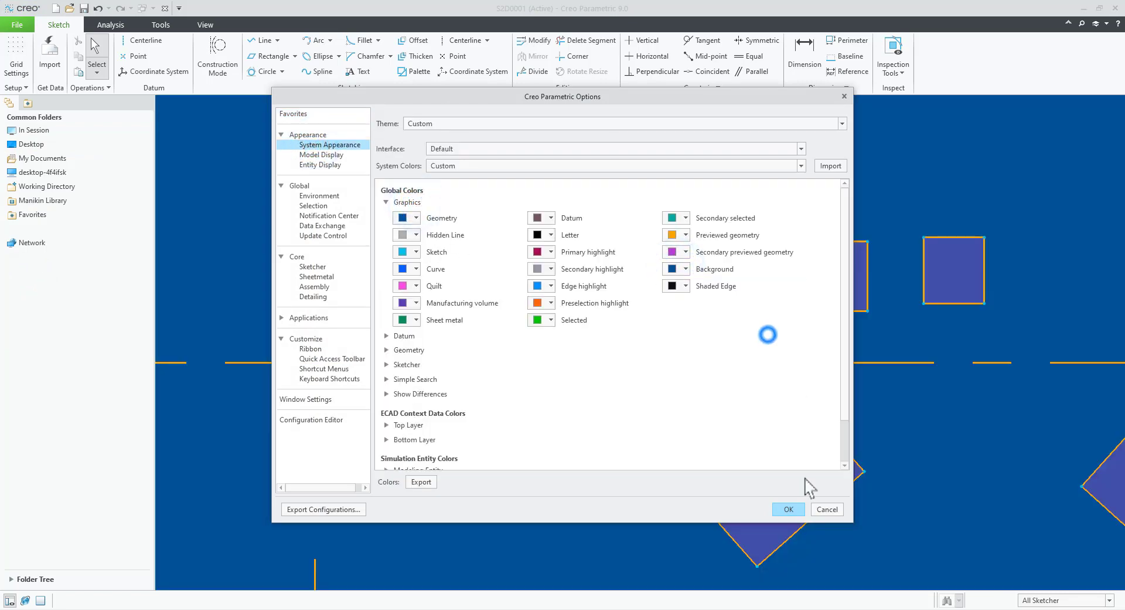
{"action": "left_click", "coordinate": [789, 508]}
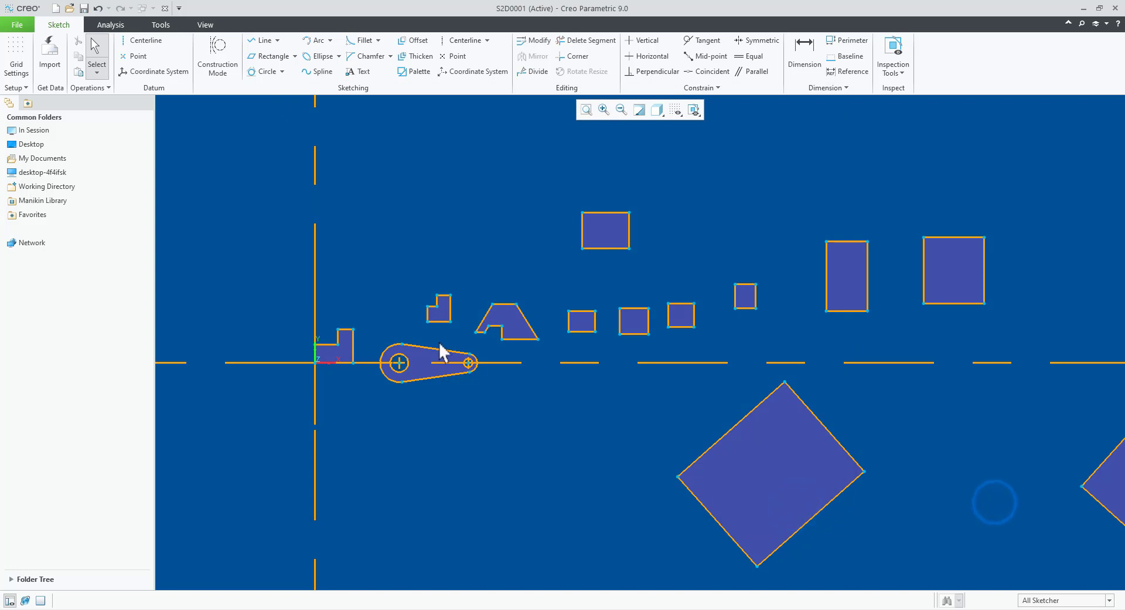
- Examine the link, line profiles, rectangles and circles against the dark blue background, both close up and as a whole
{"action": "scroll", "coordinate": [447, 355], "scroll_direction": "down", "scroll_amount": 5}
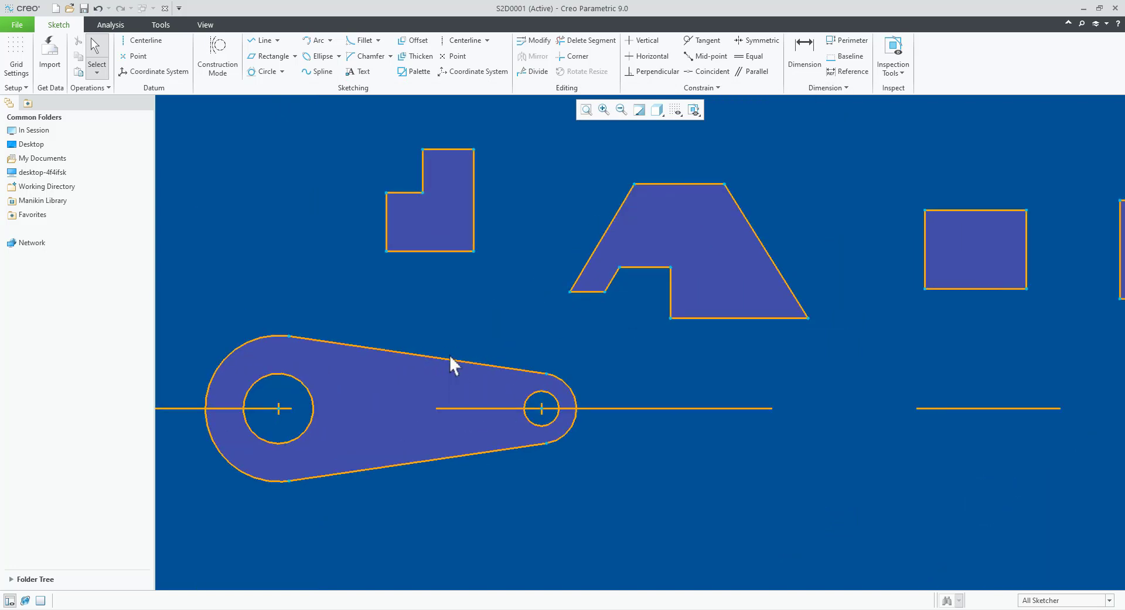
{"action": "scroll", "coordinate": [452, 365], "scroll_direction": "up", "scroll_amount": 4}
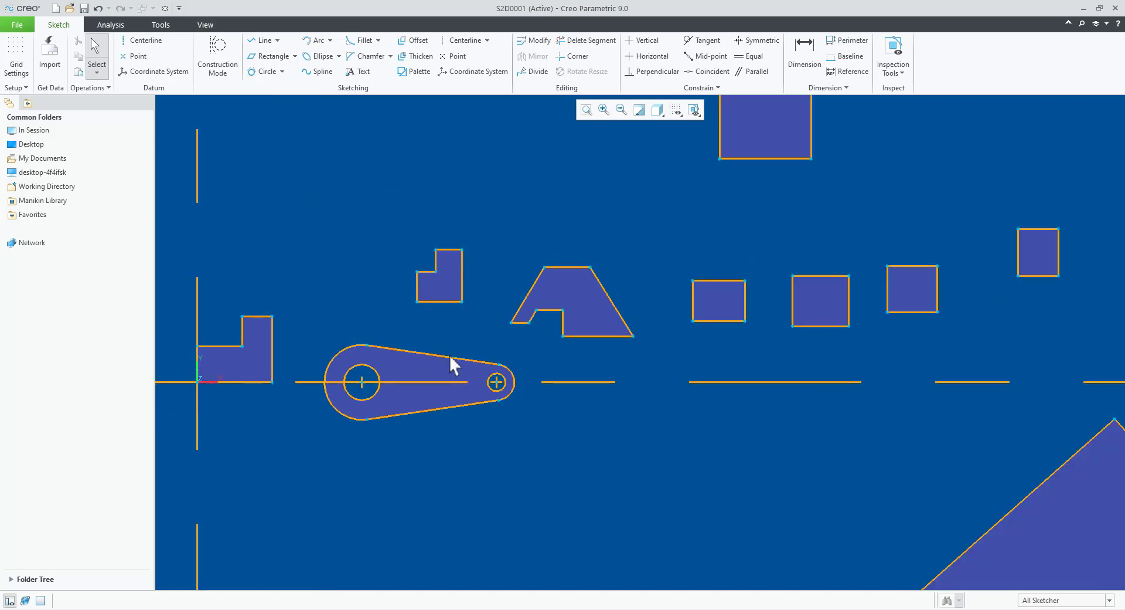
{"action": "scroll", "coordinate": [454, 357], "scroll_direction": "up", "scroll_amount": 8}
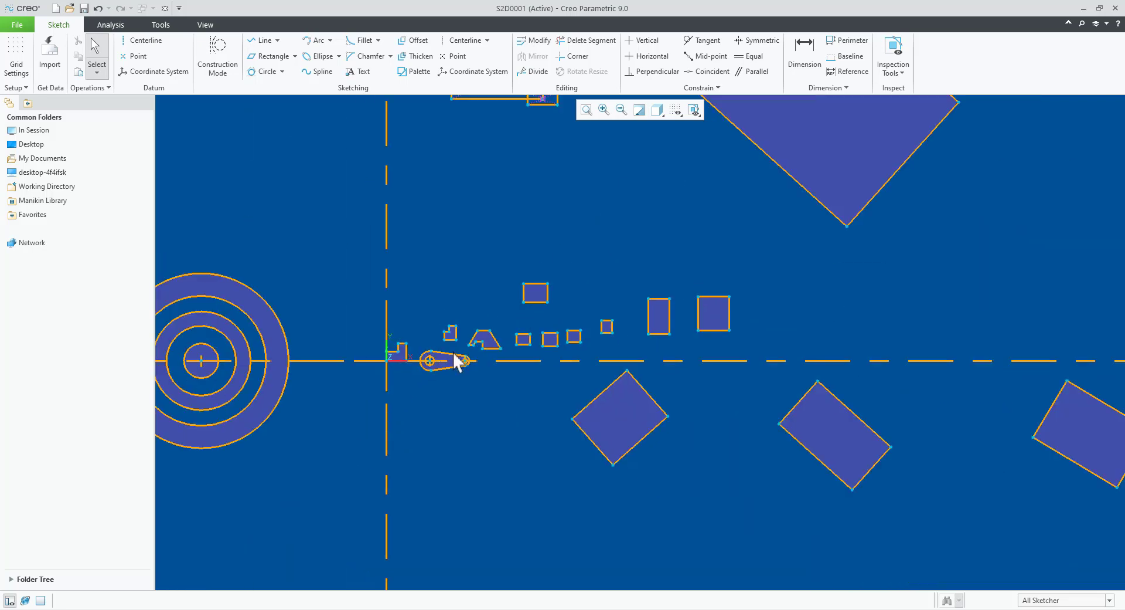
{"action": "scroll", "coordinate": [515, 421], "scroll_direction": "up", "scroll_amount": 4}
{"action": "scroll", "coordinate": [471, 408], "scroll_direction": "down", "scroll_amount": 3}
{"action": "scroll", "coordinate": [463, 413], "scroll_direction": "up", "scroll_amount": 5}
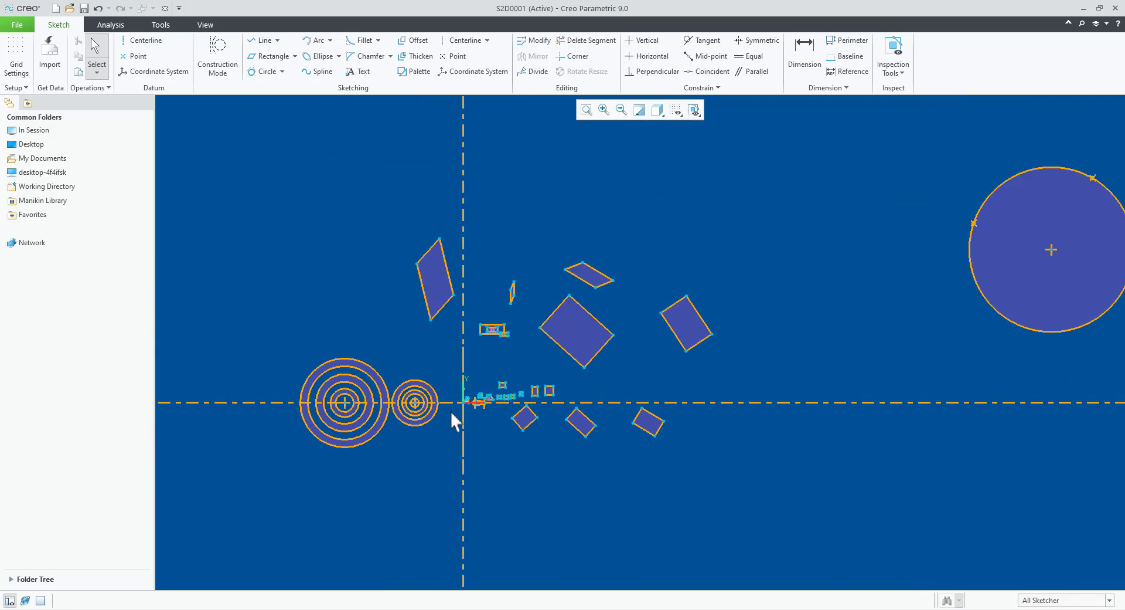
{"action": "scroll", "coordinate": [478, 405], "scroll_direction": "down", "scroll_amount": 3}
{"action": "scroll", "coordinate": [477, 406], "scroll_direction": "up", "scroll_amount": 3}
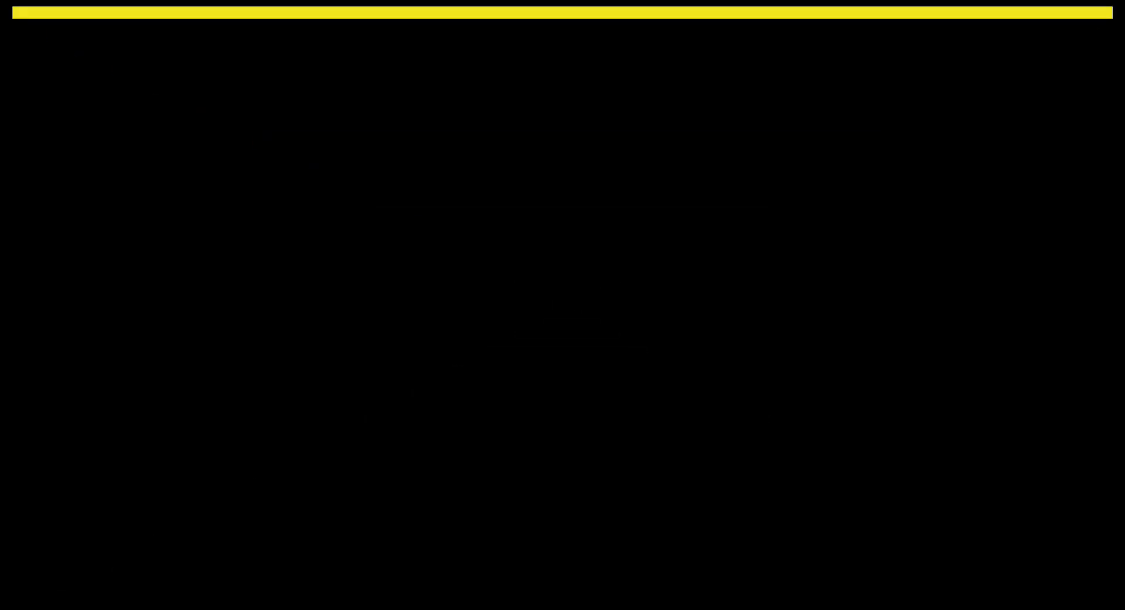